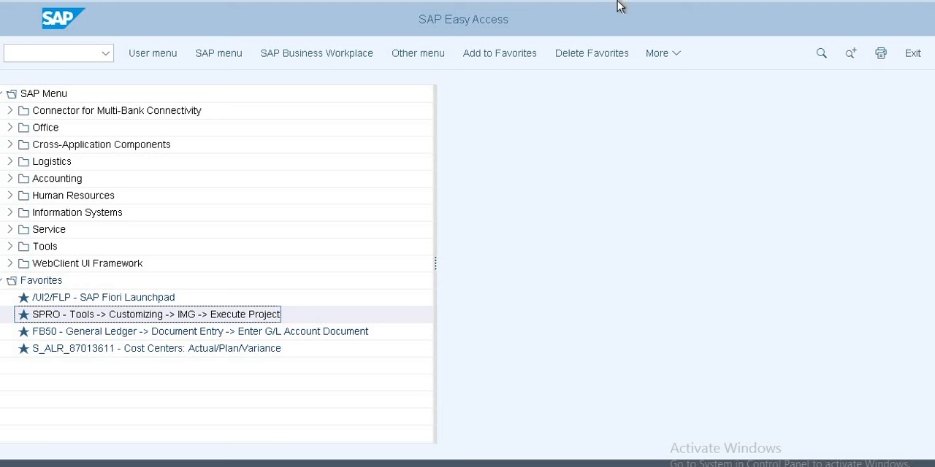
Step: Switch to the Google Meet call, present the entire screen, and return to SAP
click(621, 3)
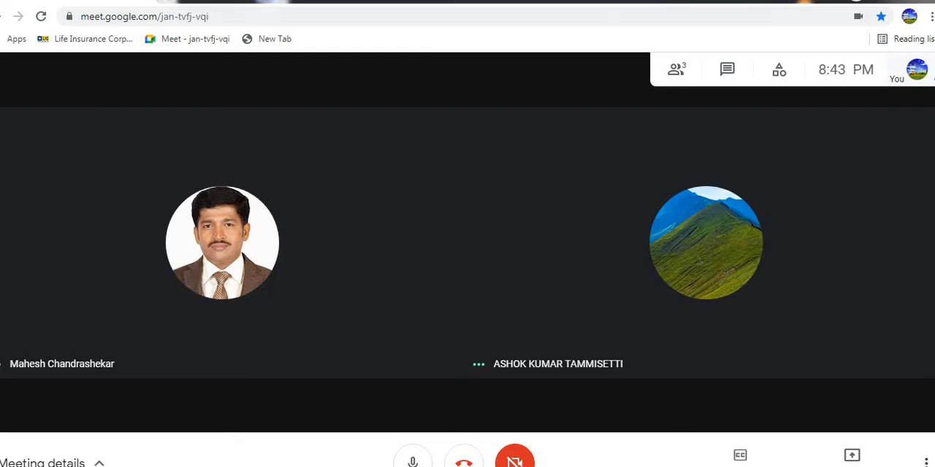
click(851, 456)
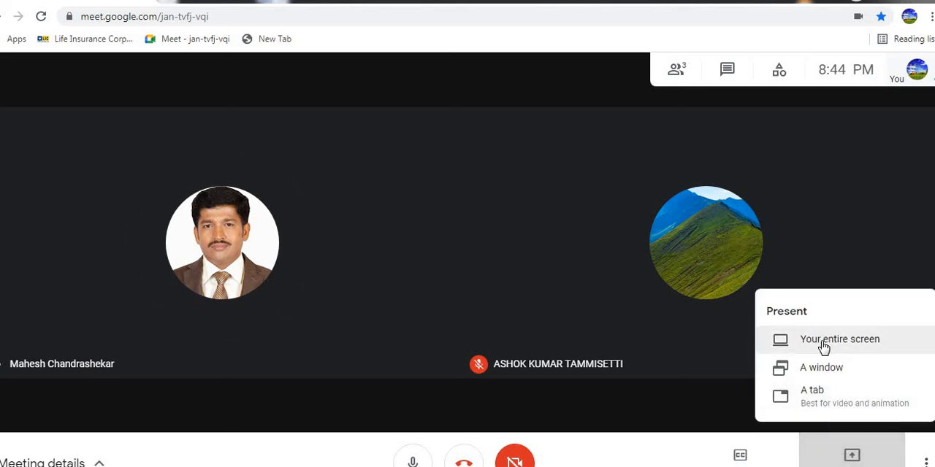
click(826, 343)
click(471, 256)
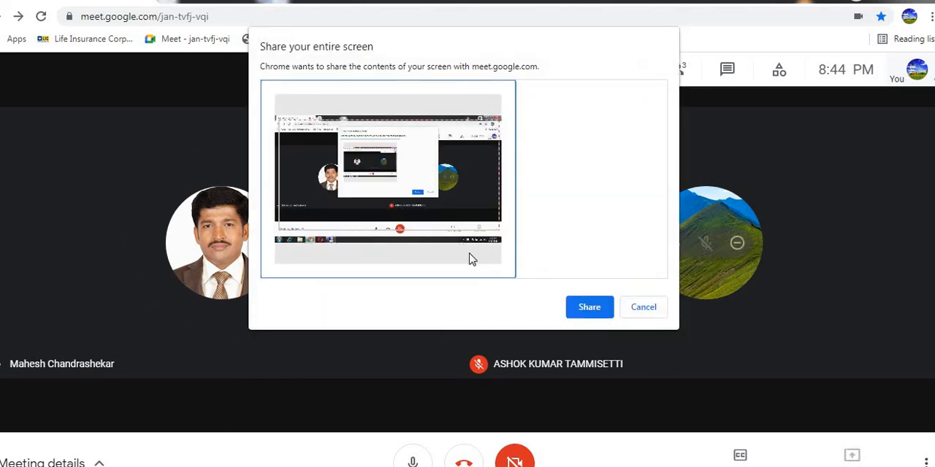
click(589, 306)
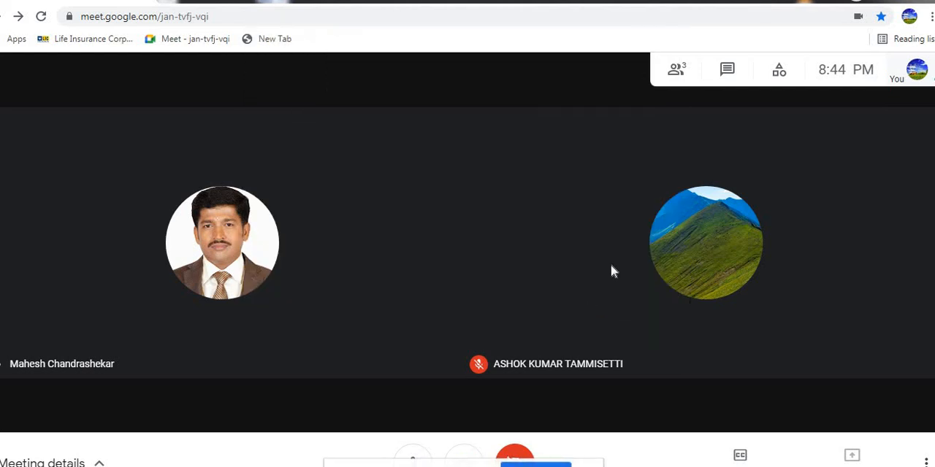
key(alt+Tab)
key(alt+Tab)
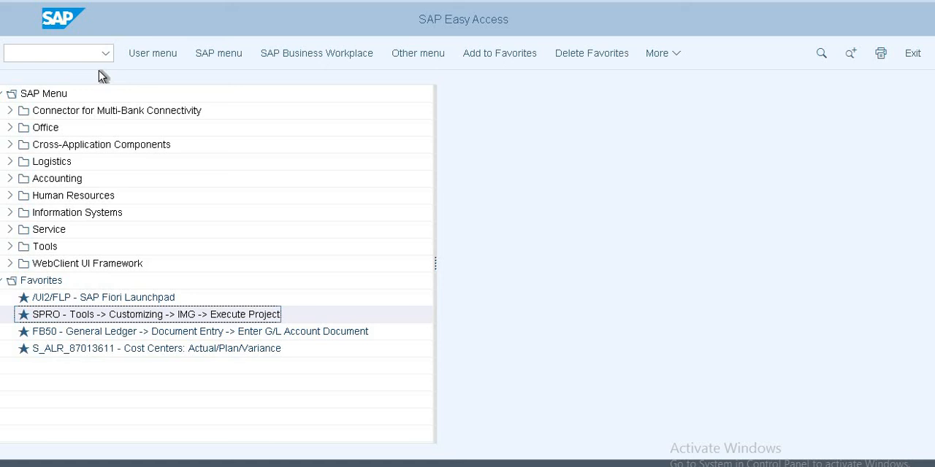
Step: Run transaction spro and display the SAP Reference IMG
click(60, 52)
text(spro)
key(Return)
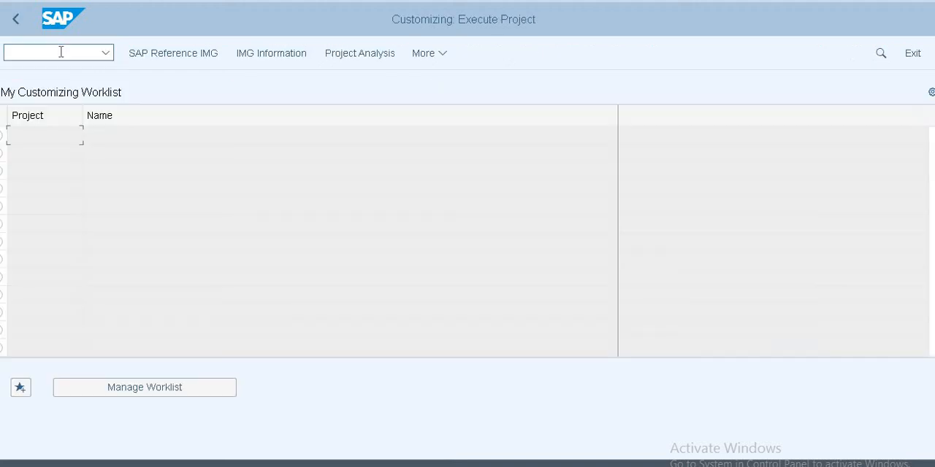
click(168, 54)
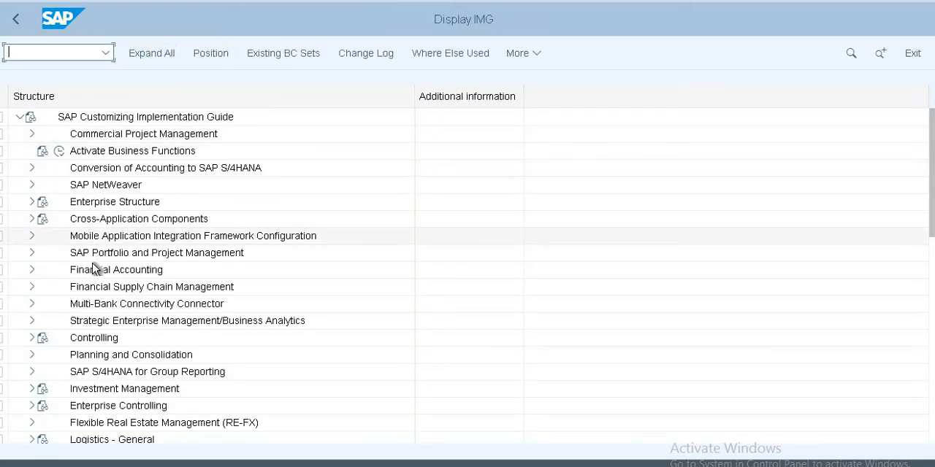
Step: Expand Financial Accounting and its Accounts Receivable and Accounts Payable node in the IMG structure
double_click(116, 270)
scroll(94, 276, down, 1)
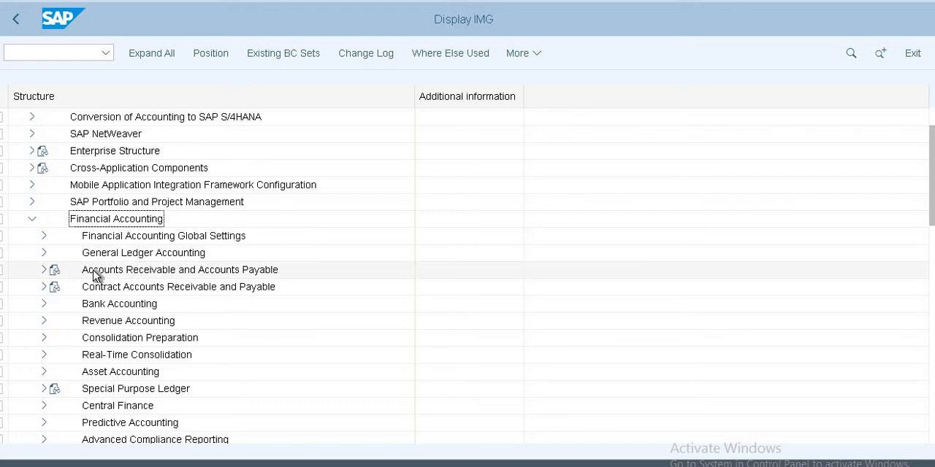
key(Down)
key(Down)
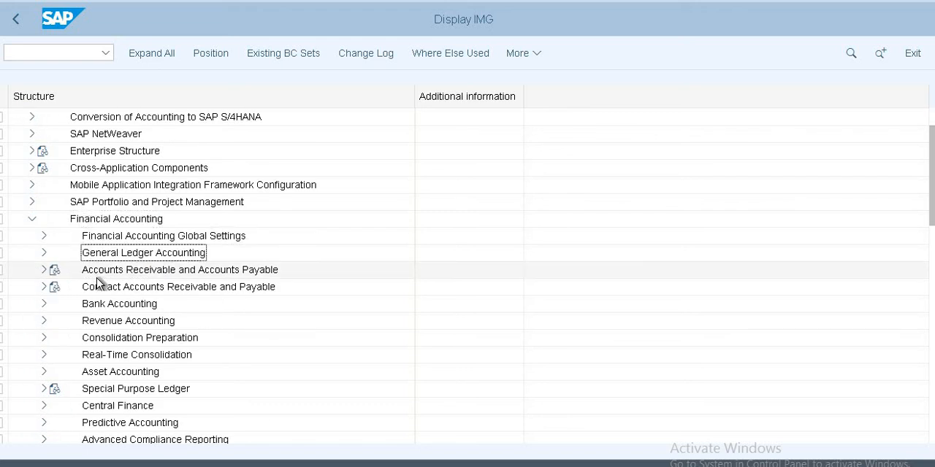
key(Down)
key(Right)
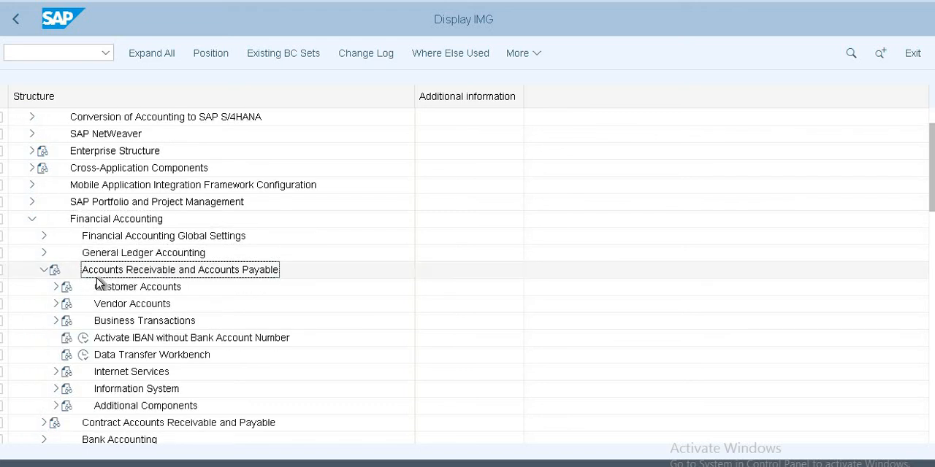
Step: Expand Customer Accounts down through Master Data to Preparations for Creating Customer Master Data
key(Down)
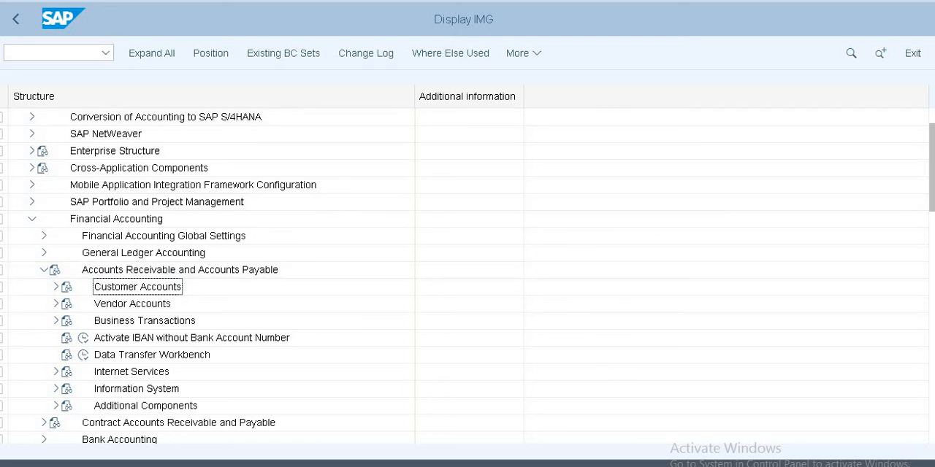
key(Right)
key(Down)
key(Right)
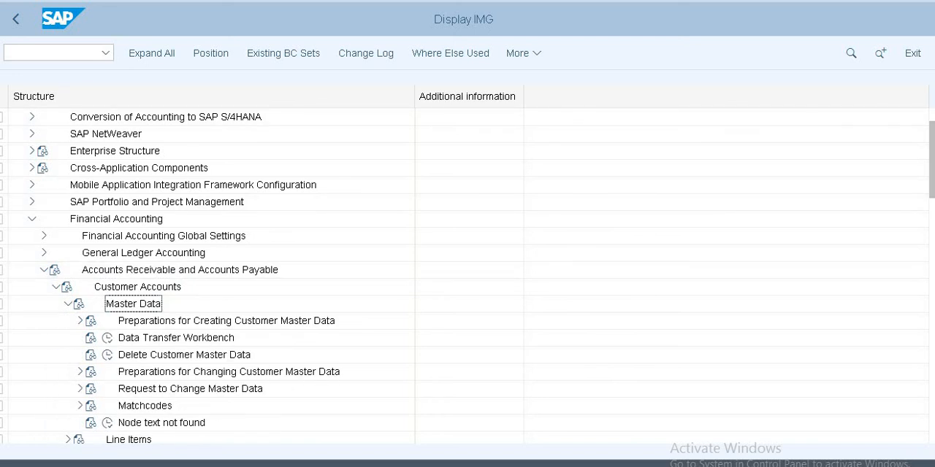
key(Down)
key(Right)
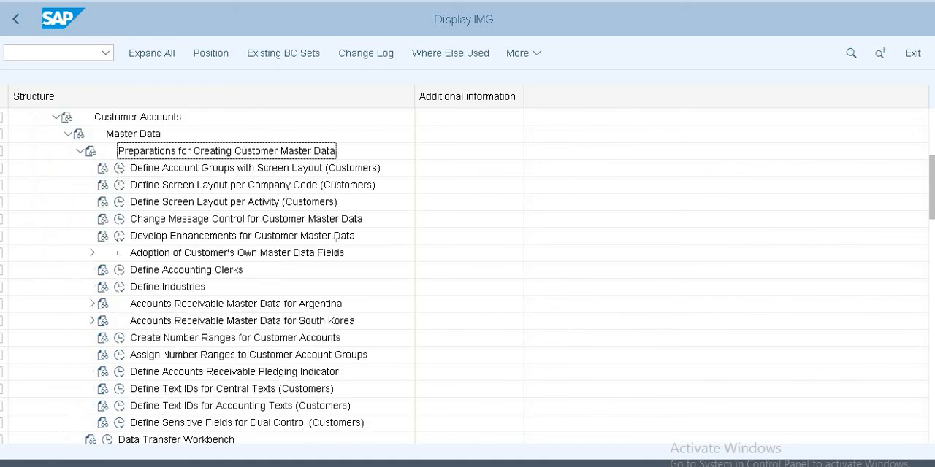
Step: Open the Define Account Groups with Screen Layout (Customers) activity and position the list at account group US10
key(Down)
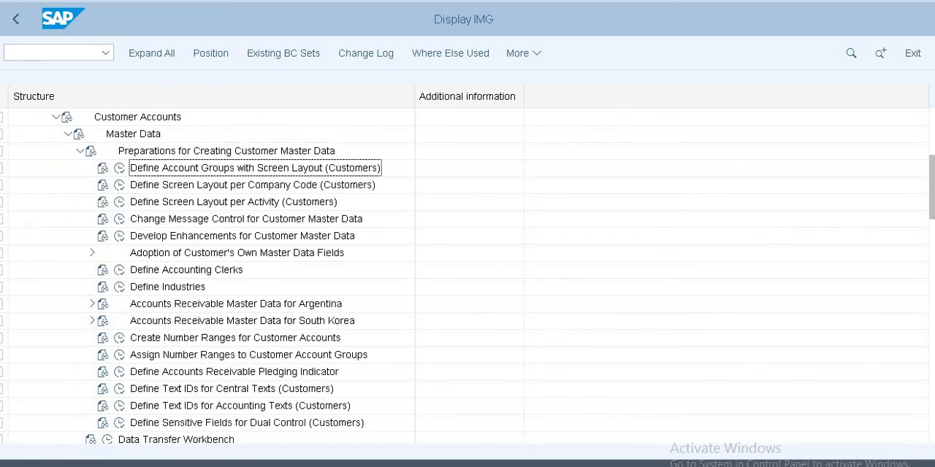
key(Left)
key(Return)
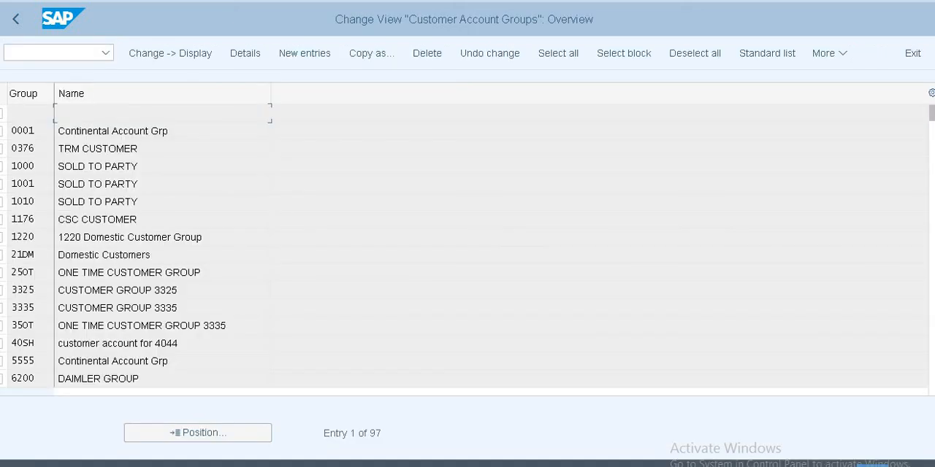
click(216, 437)
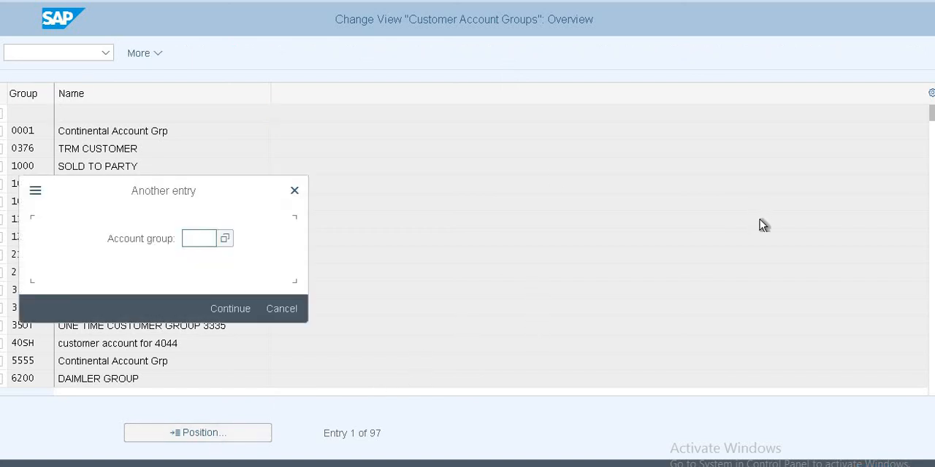
text(US10)
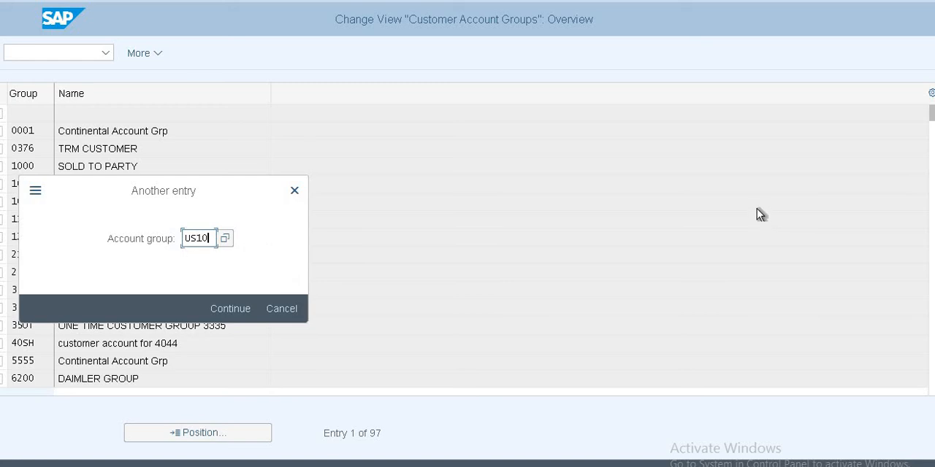
key(Return)
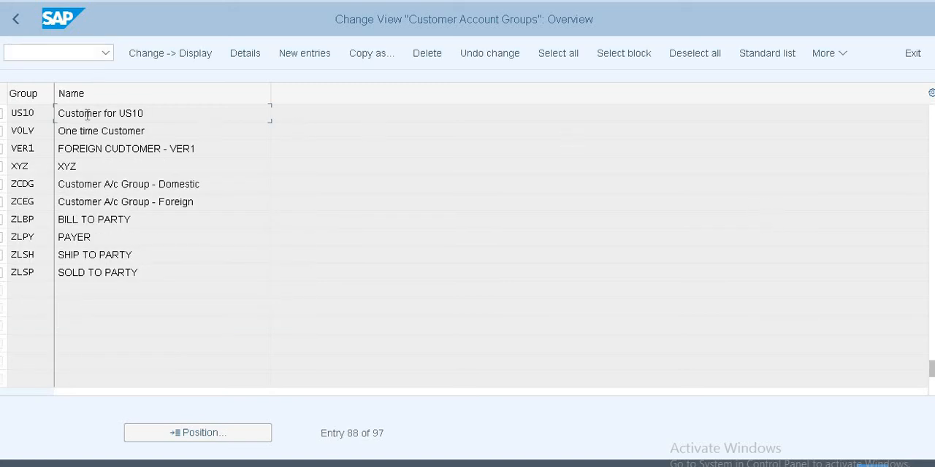
Step: Review the Account management field status in US10's company code data, and return to the IMG structure
double_click(87, 117)
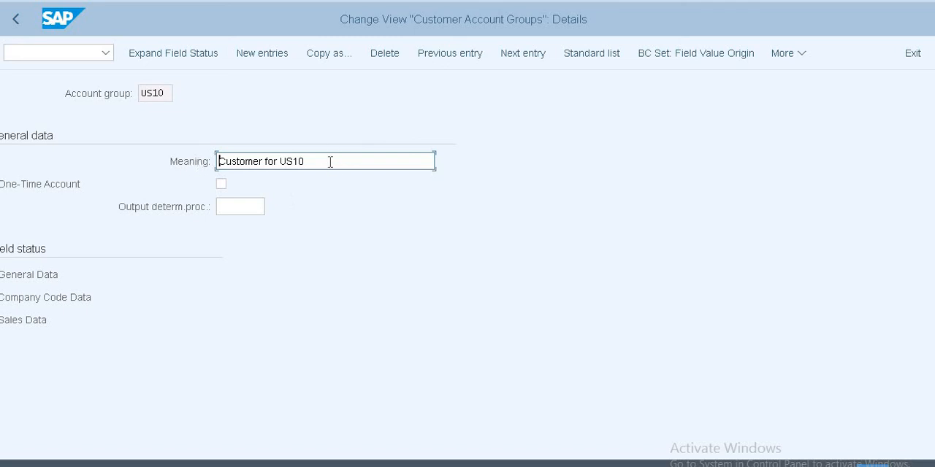
double_click(36, 297)
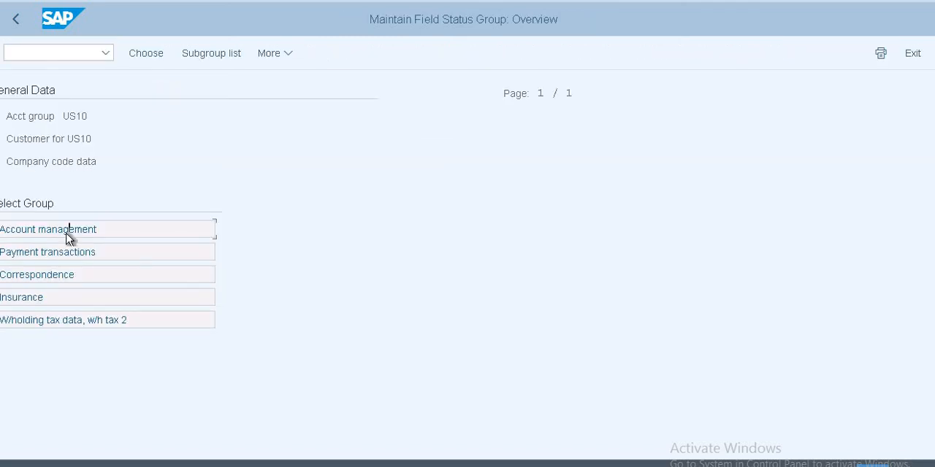
double_click(67, 232)
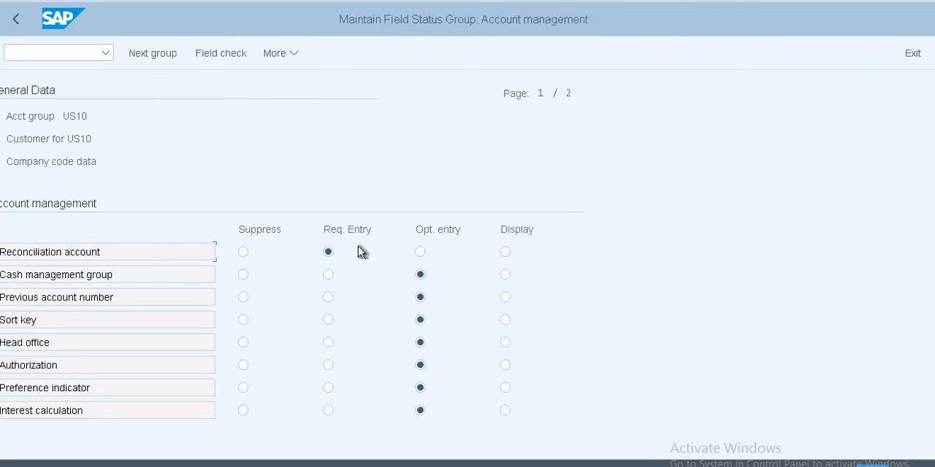
click(17, 19)
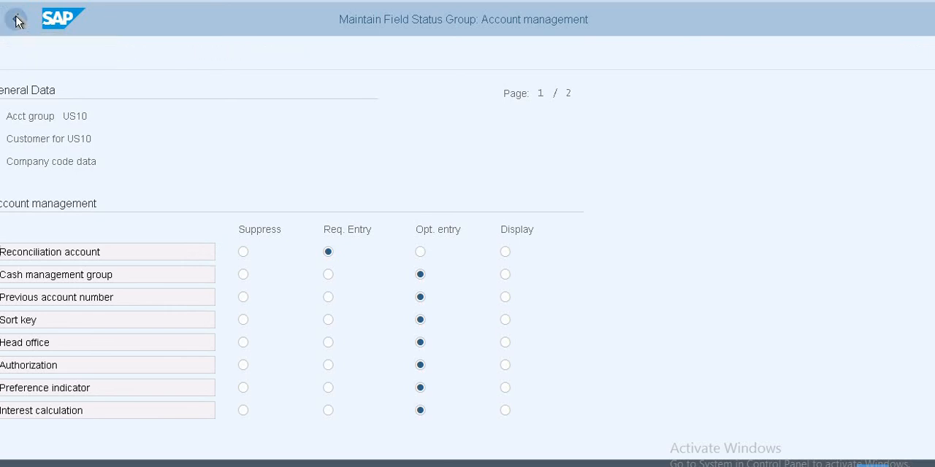
click(16, 19)
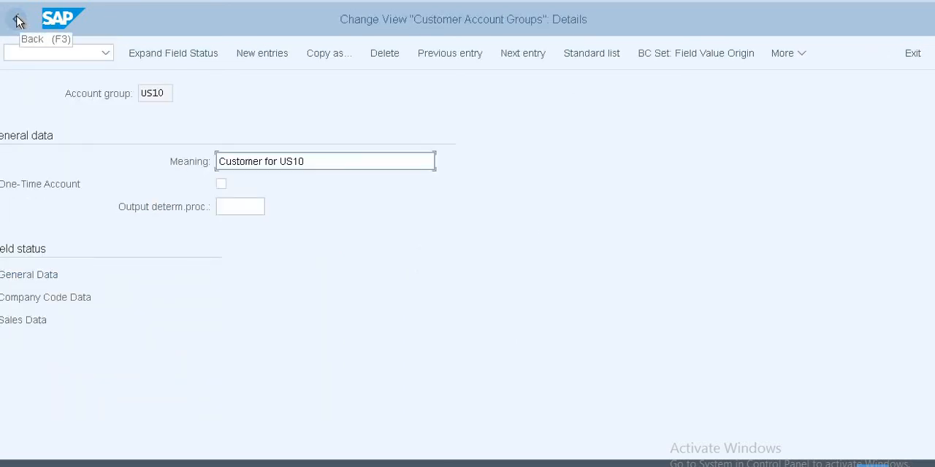
click(16, 20)
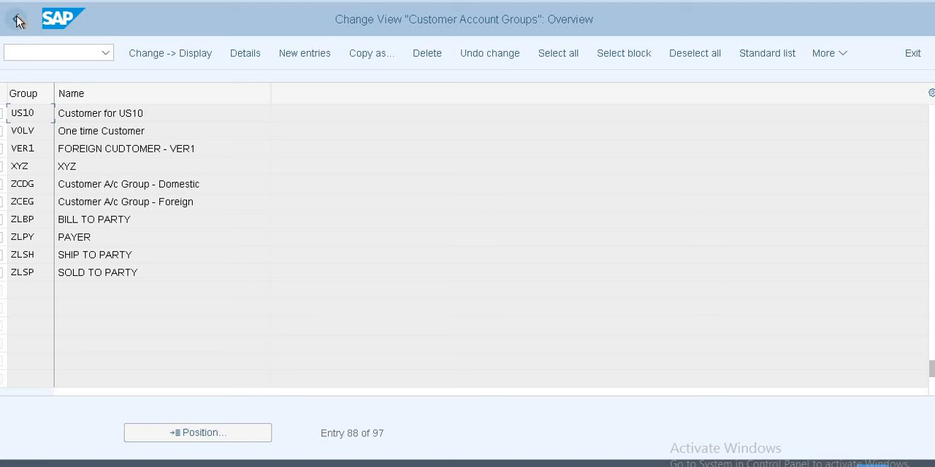
click(16, 19)
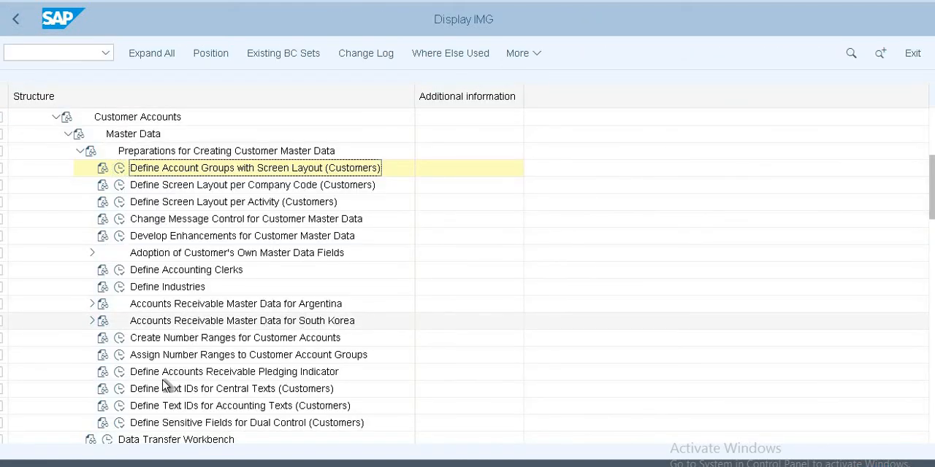
Step: Open Create Number Ranges for Customer Accounts, examine the customer number range intervals in change mode, and return to the IMG
click(119, 338)
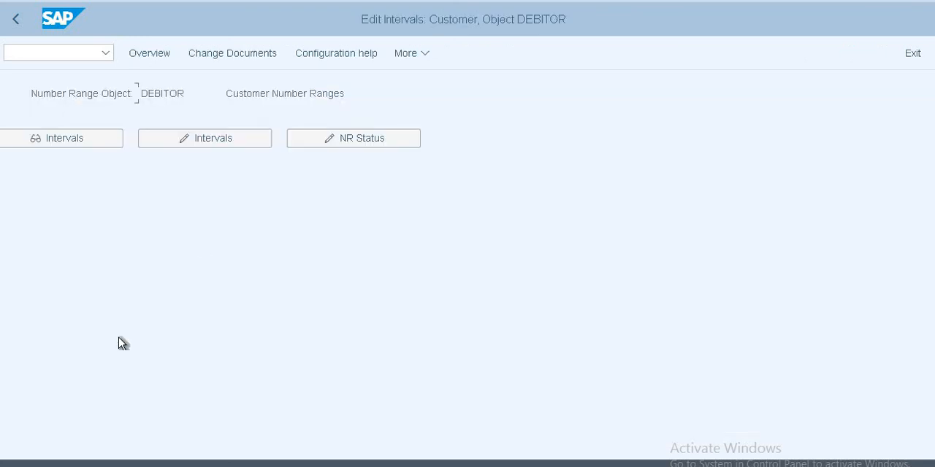
click(211, 141)
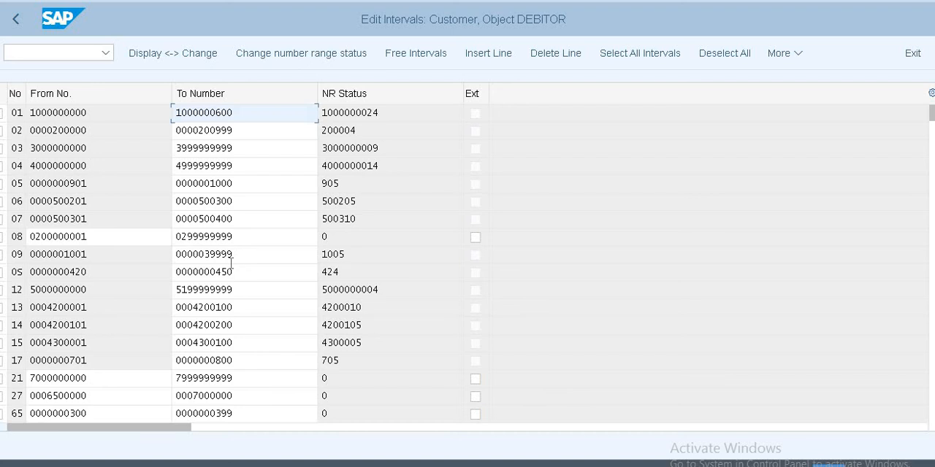
scroll(236, 254, down, 5)
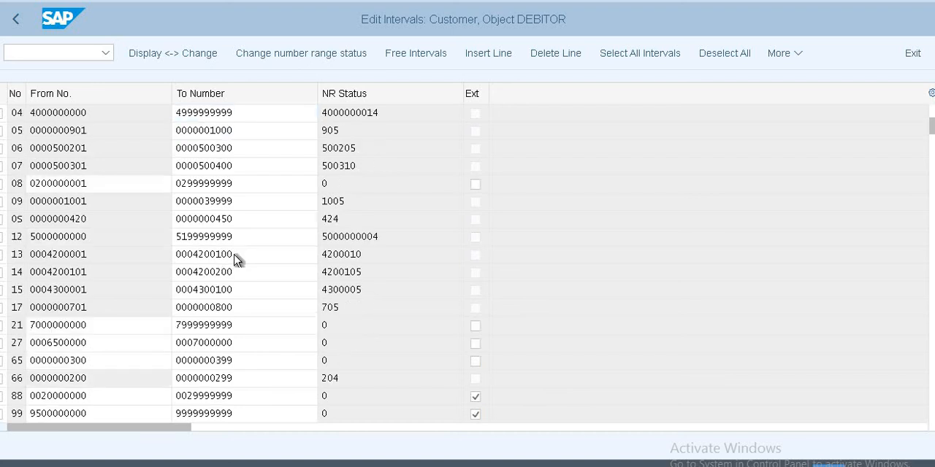
scroll(236, 253, down, 2)
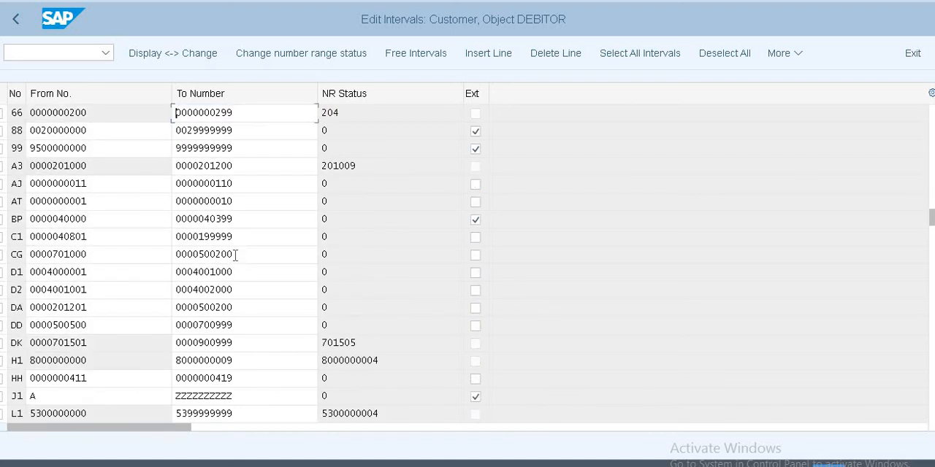
scroll(235, 254, down, 2)
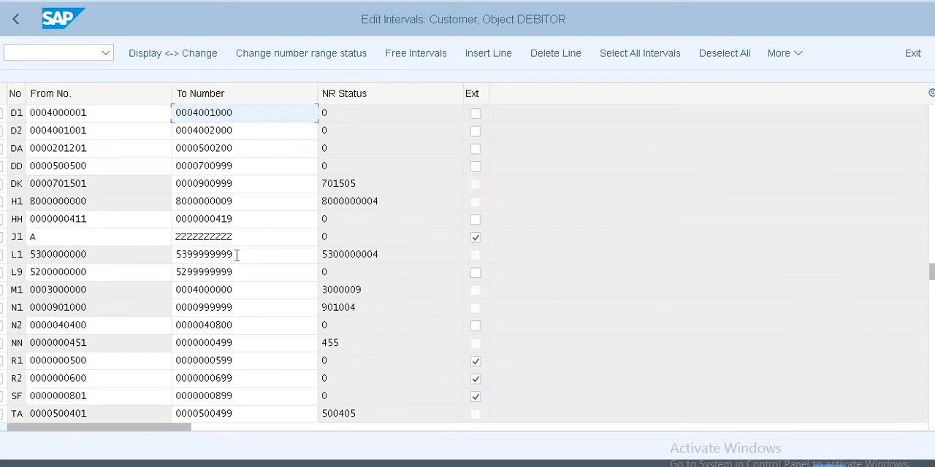
scroll(241, 260, down, 3)
scroll(241, 260, up, 10)
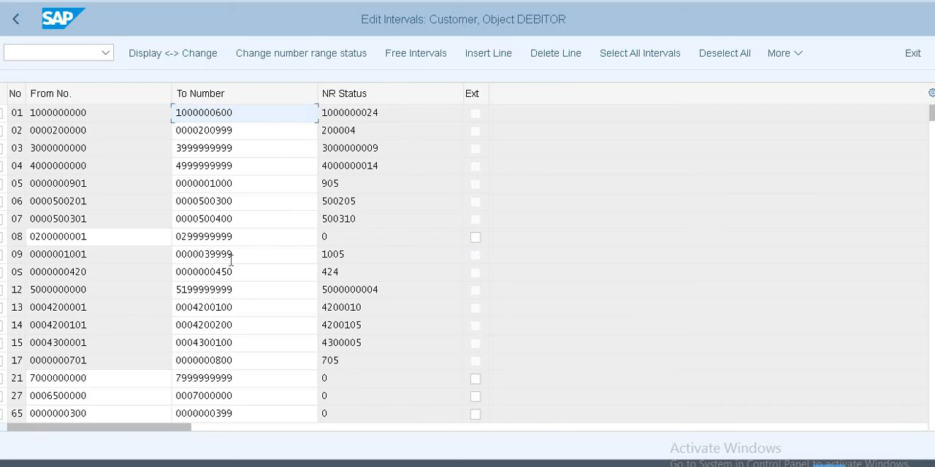
scroll(231, 255, down, 2)
scroll(233, 257, down, 1)
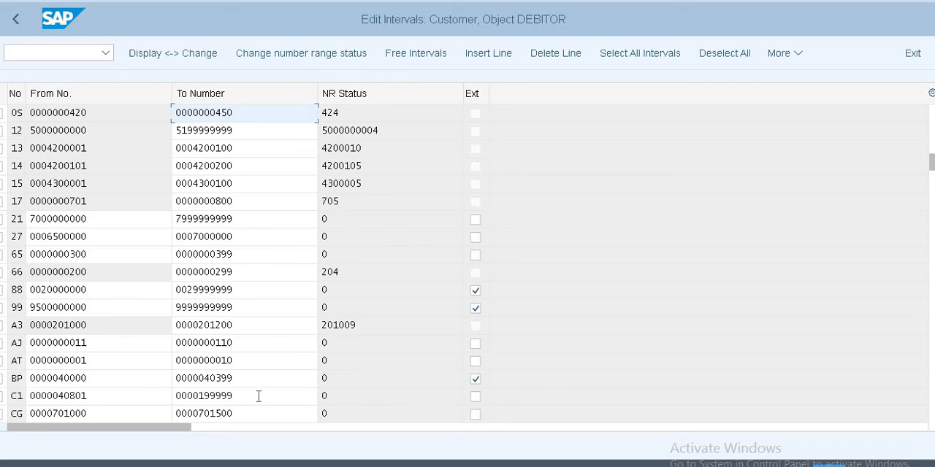
click(21, 22)
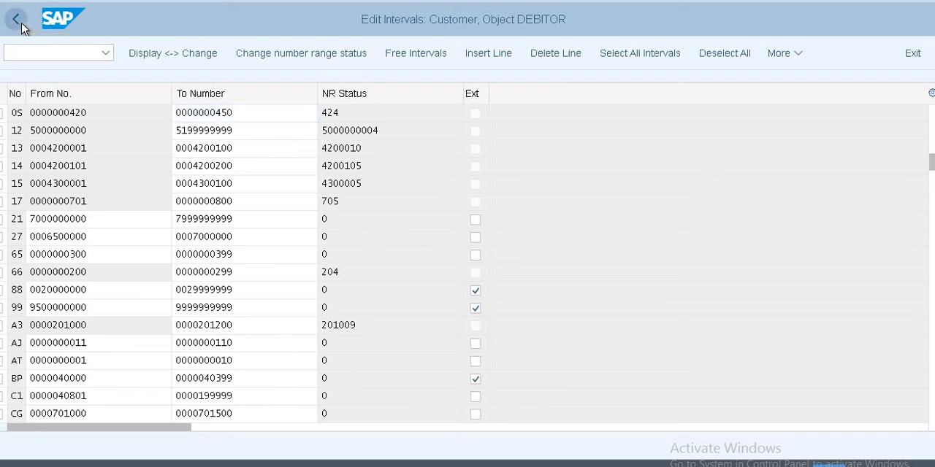
click(17, 18)
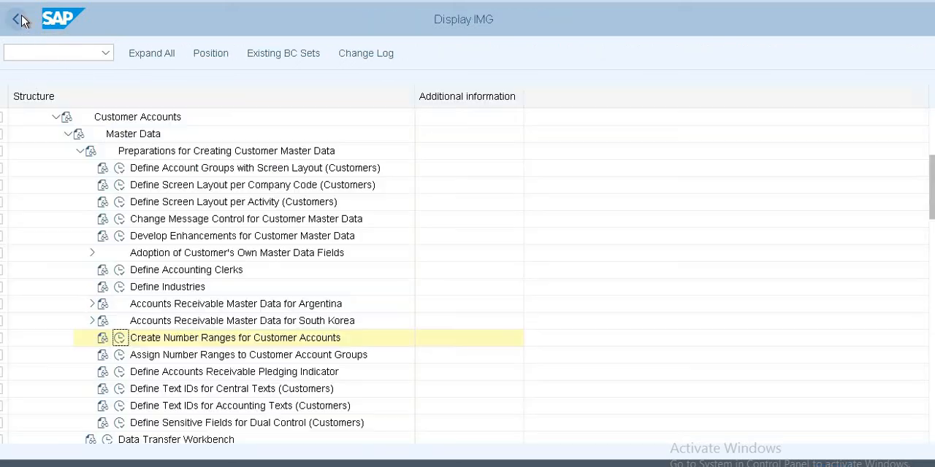
Step: Check the number range assigned to account group US10 in Assign Number Ranges to Customer Account Groups, and return to the IMG
click(119, 355)
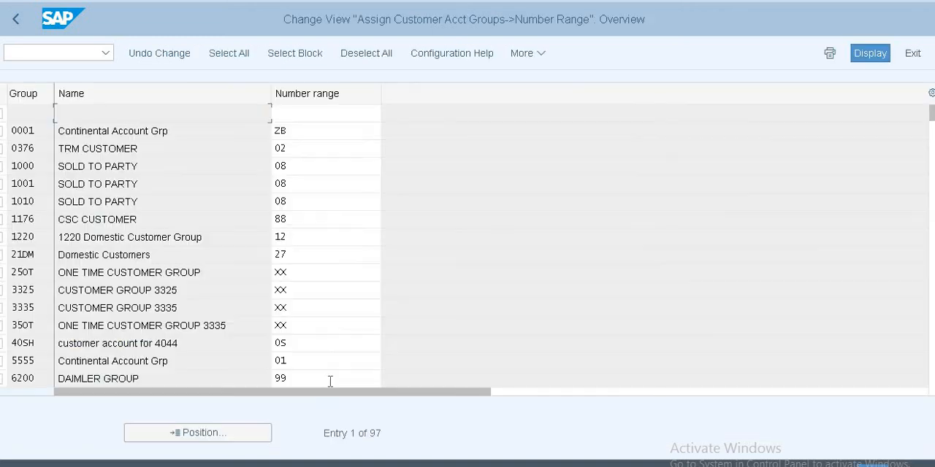
click(206, 435)
text(us10)
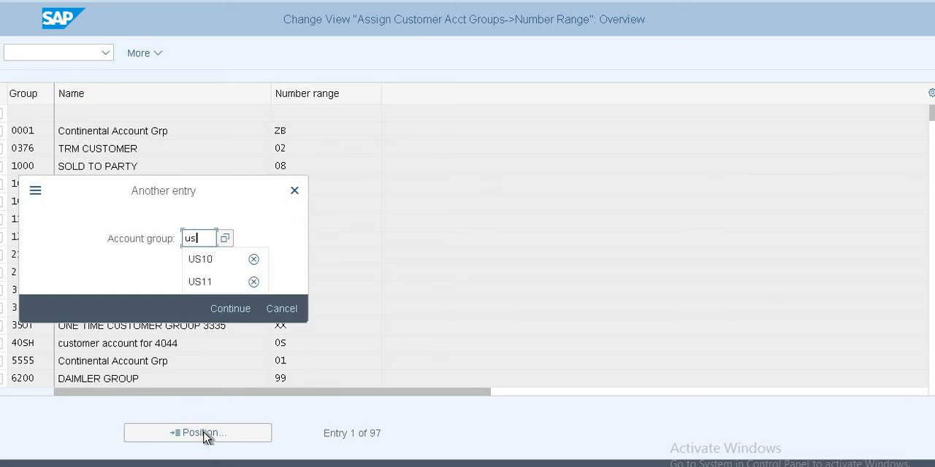
key(Return)
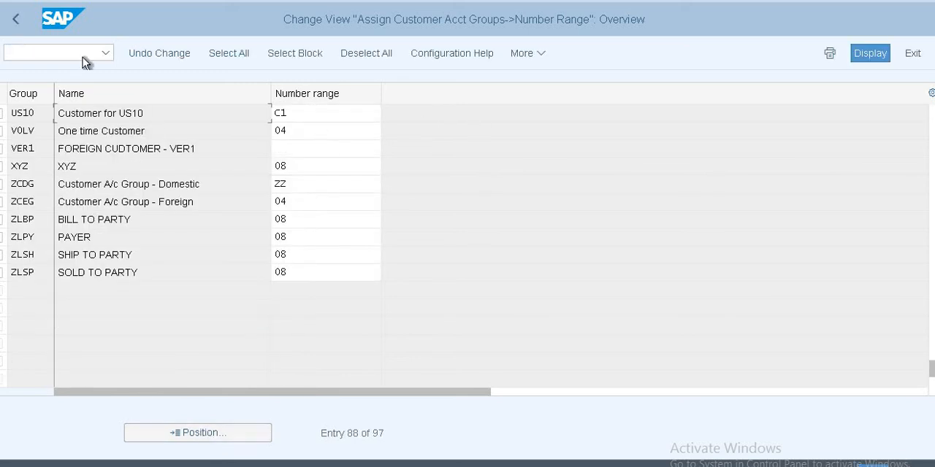
click(315, 113)
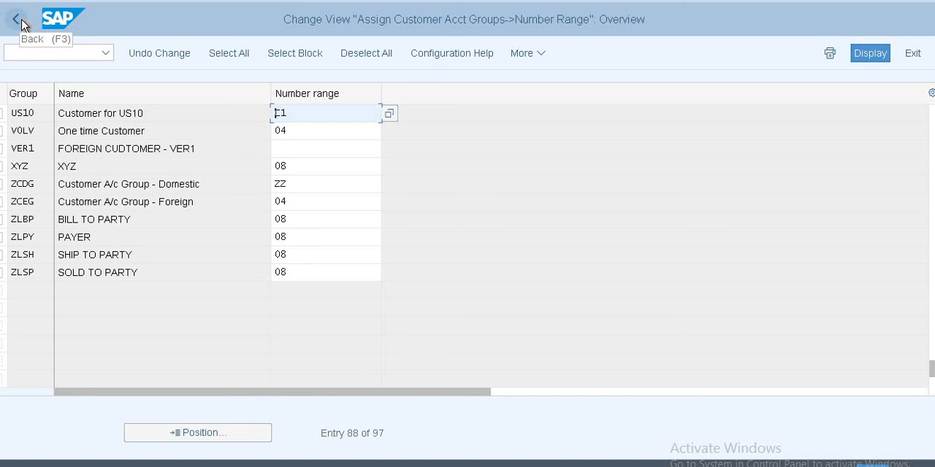
click(22, 22)
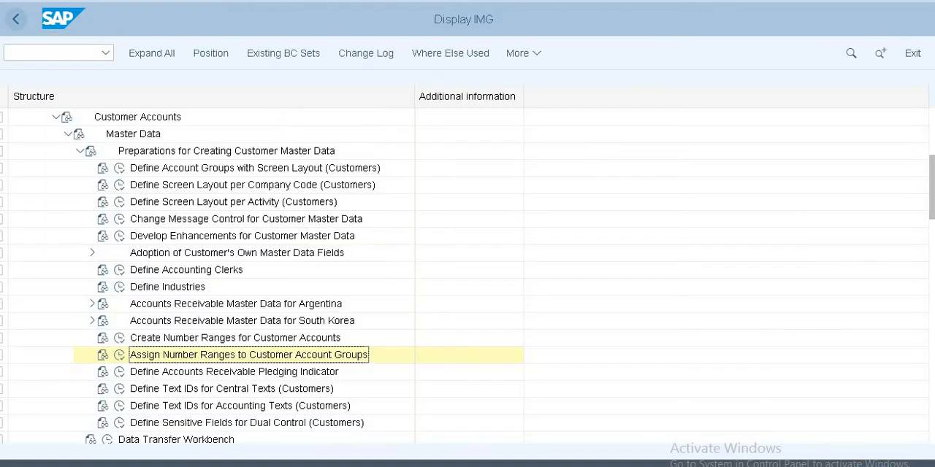
Step: Collapse Customer Accounts and expand Vendor Accounts down through Master Data to Preparations for Creating Vendor Master Data
scroll(73, 182, up, 1)
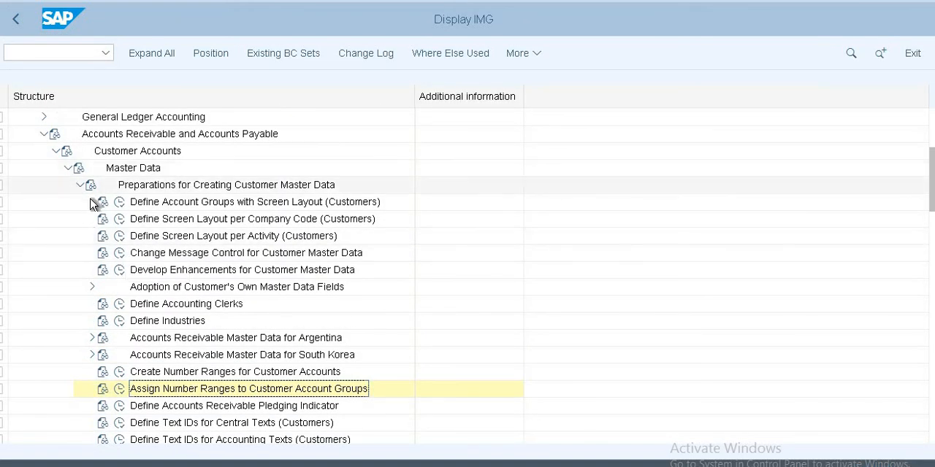
click(56, 150)
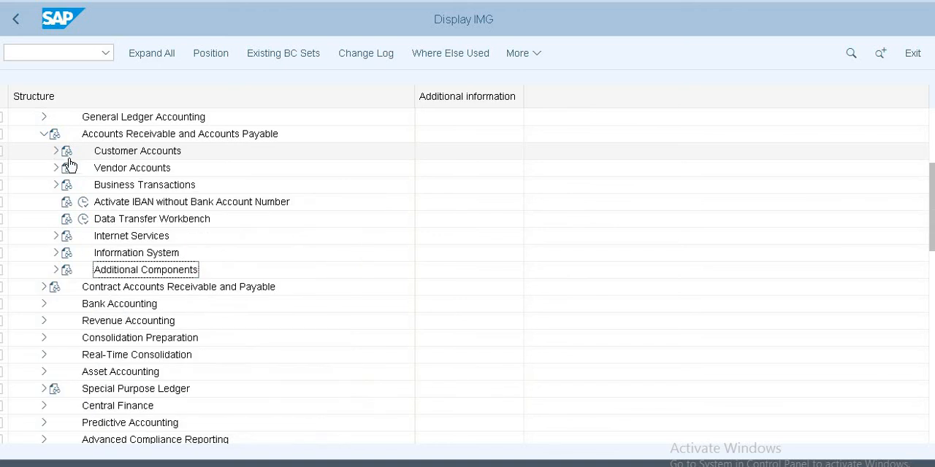
click(56, 168)
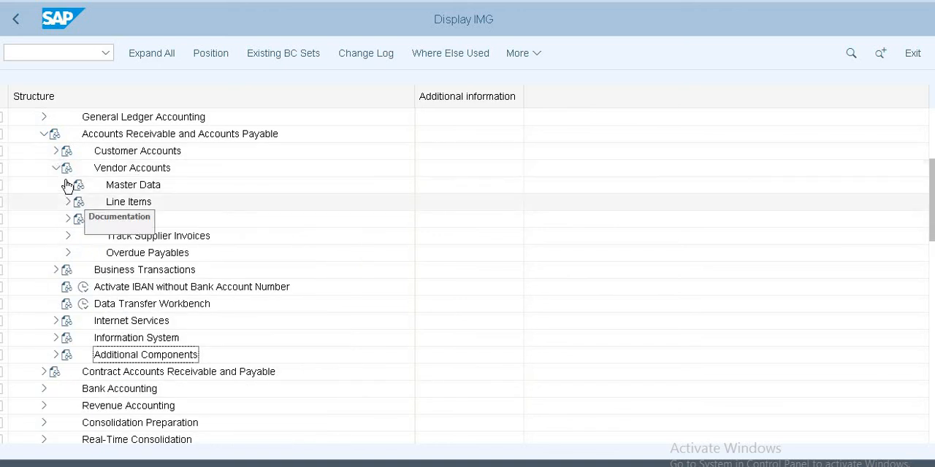
click(67, 185)
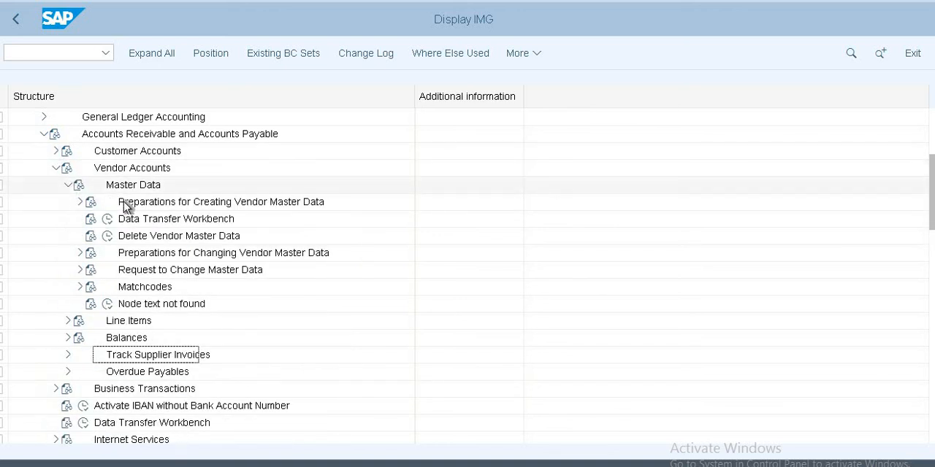
click(79, 203)
Step: Open the Define Account Groups with Screen Layout (Vendors) activity and position the list at account group US11
click(120, 134)
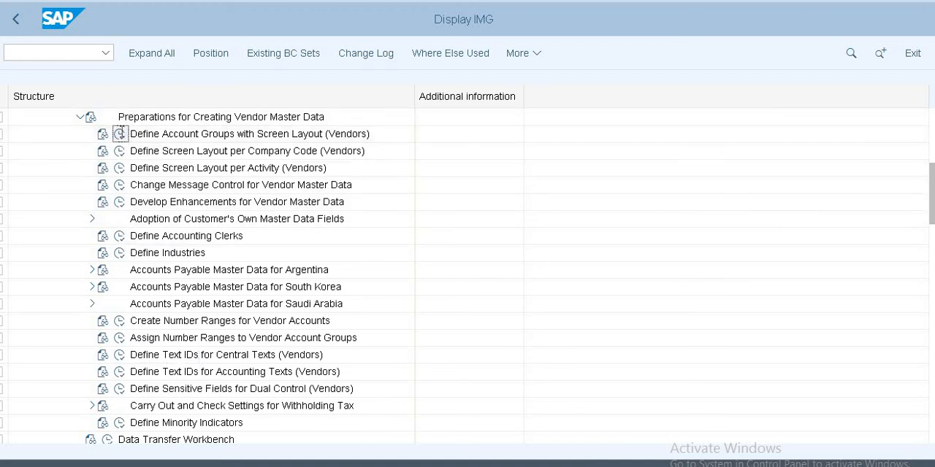
click(243, 433)
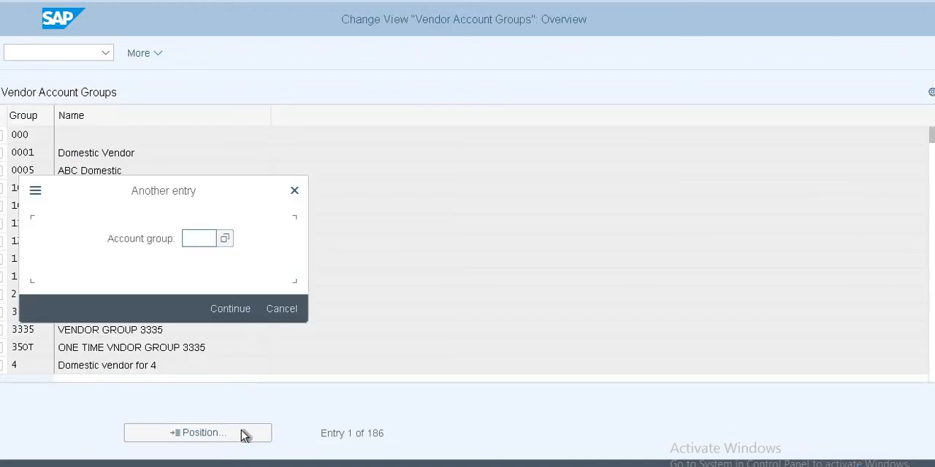
text(us11)
key(Return)
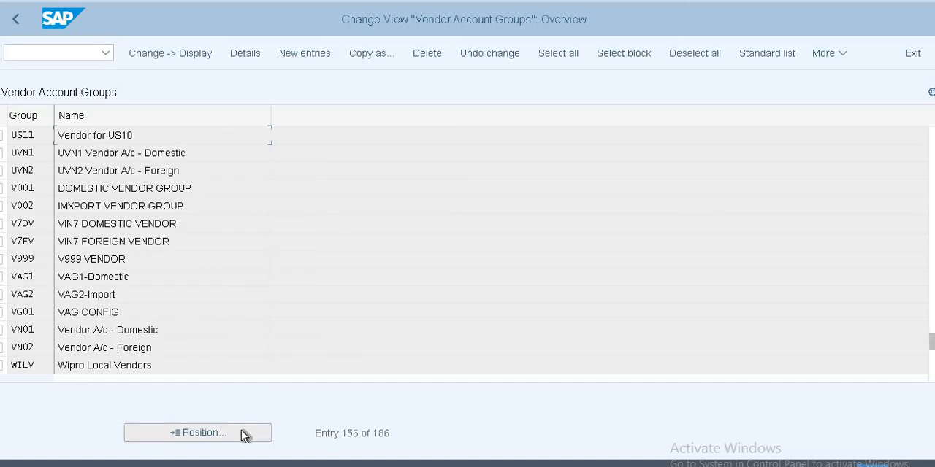
Step: Review US11's account group details and the Account management field status in its company code data, and return to the IMG
double_click(127, 135)
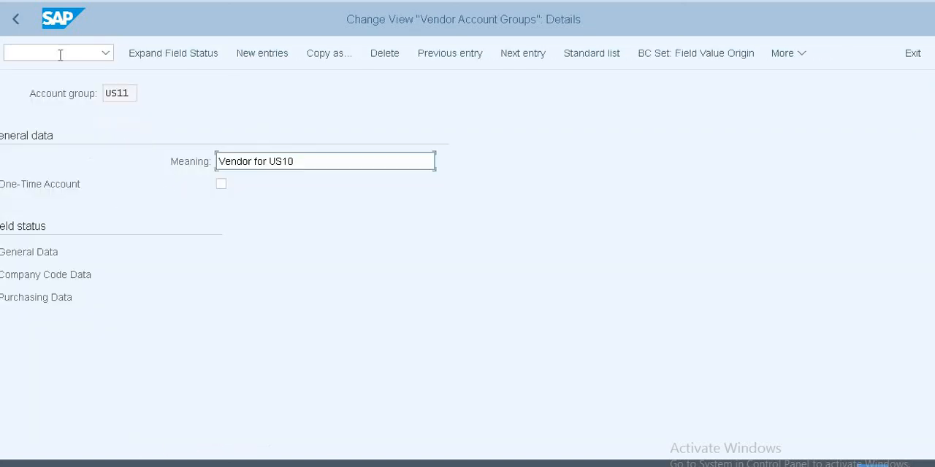
click(125, 93)
double_click(108, 94)
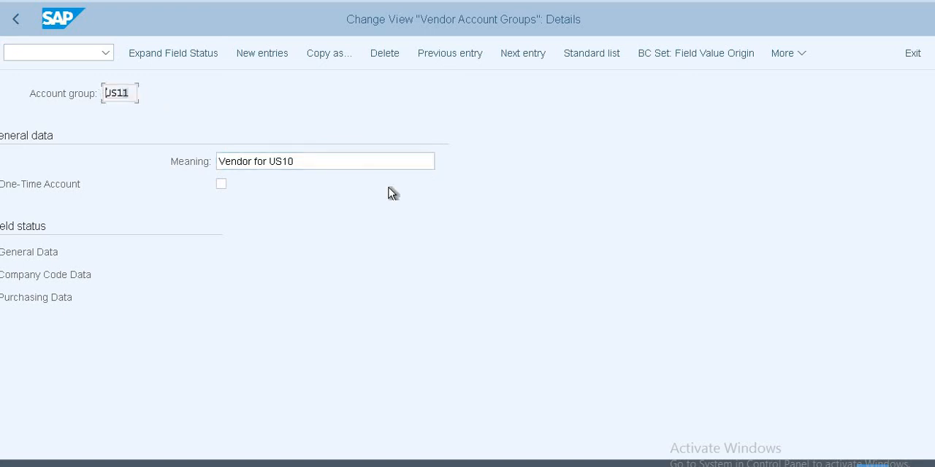
click(326, 162)
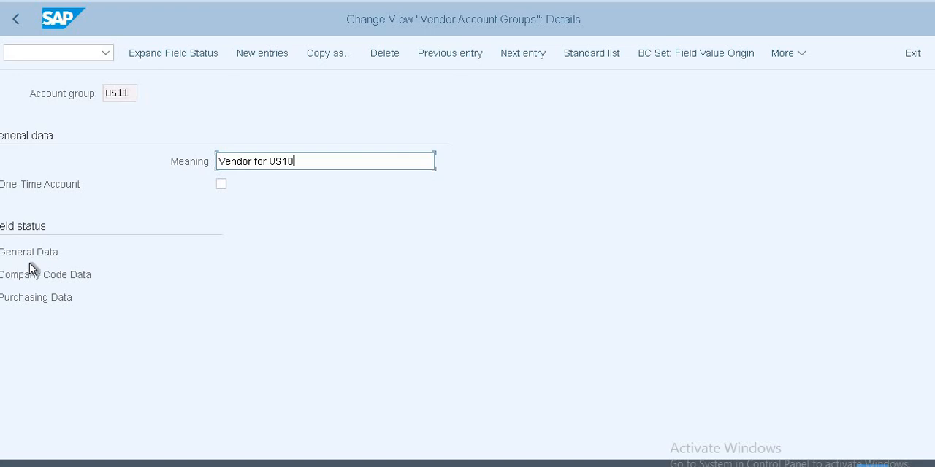
double_click(33, 283)
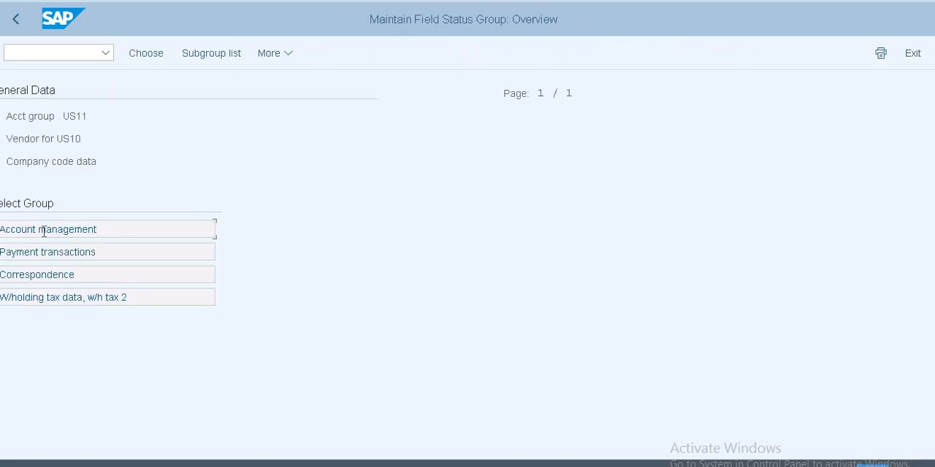
double_click(45, 231)
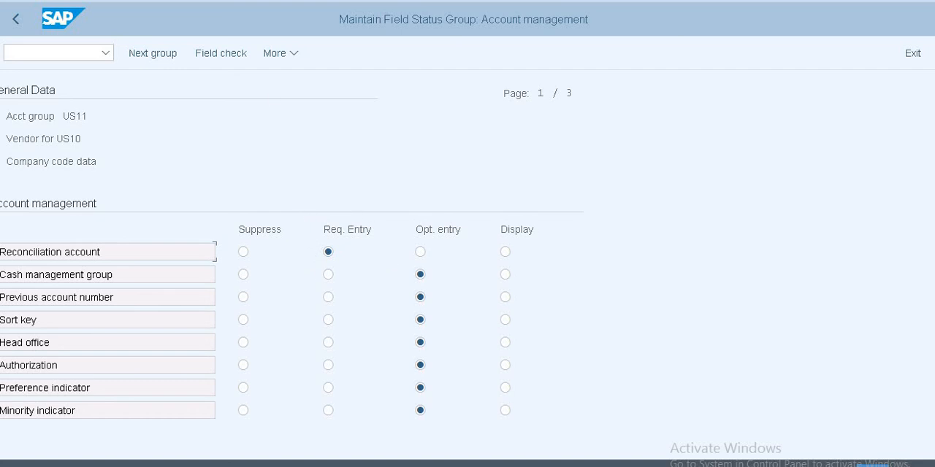
click(14, 20)
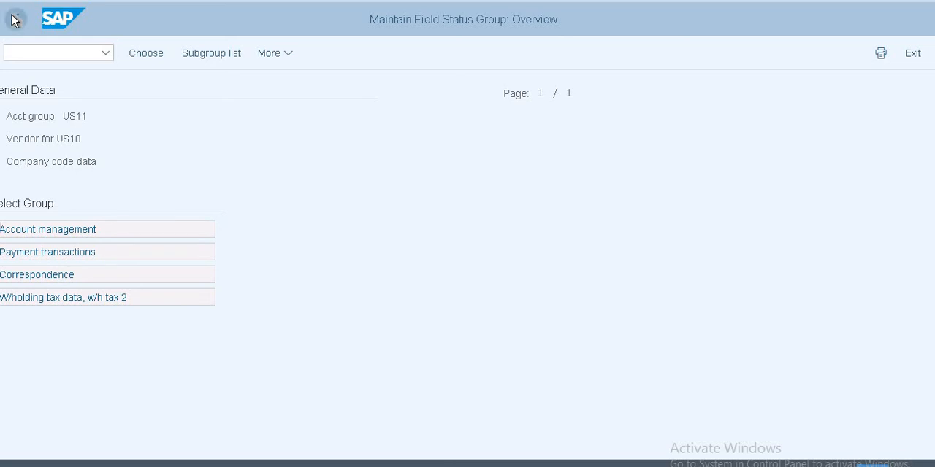
click(15, 20)
click(14, 20)
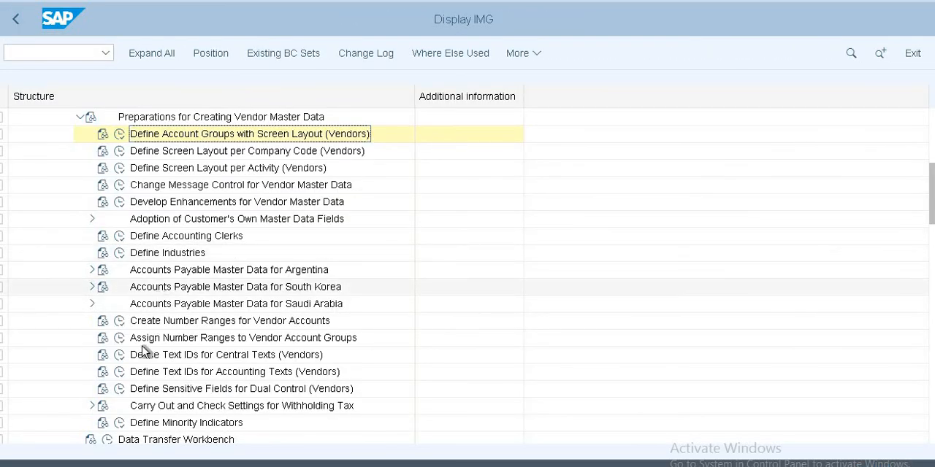
Step: Open Create Number Ranges for Vendor Accounts in change mode, examine the limits of interval V1, and return to the IMG
double_click(132, 320)
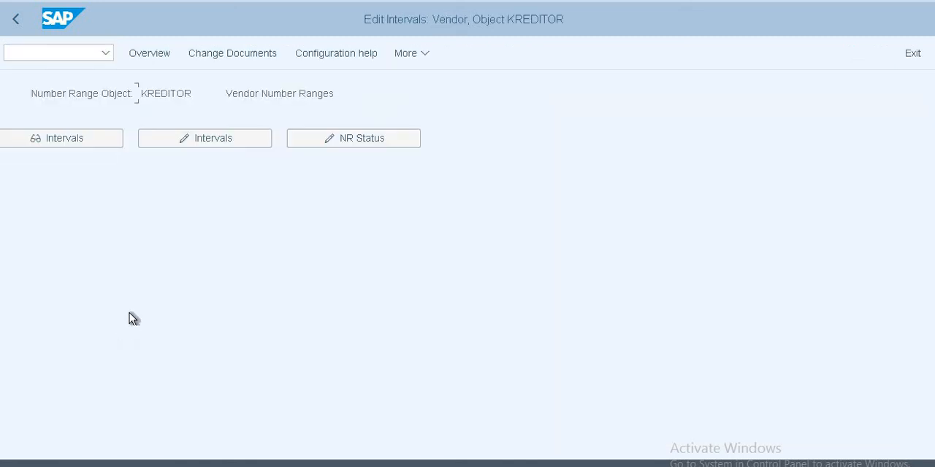
click(187, 139)
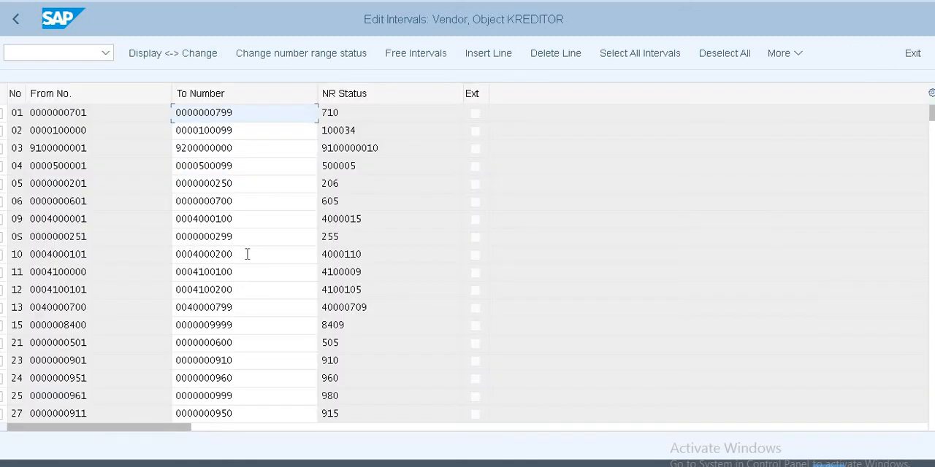
scroll(247, 255, down, 9)
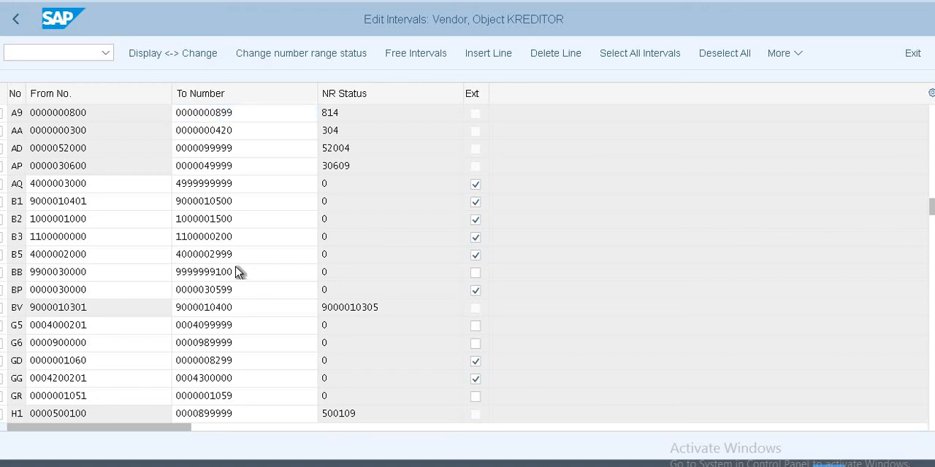
scroll(237, 271, down, 6)
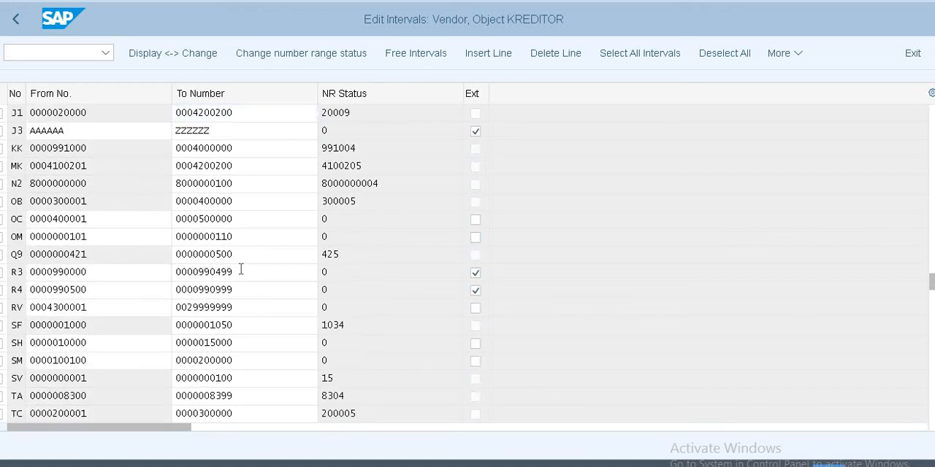
scroll(240, 270, down, 2)
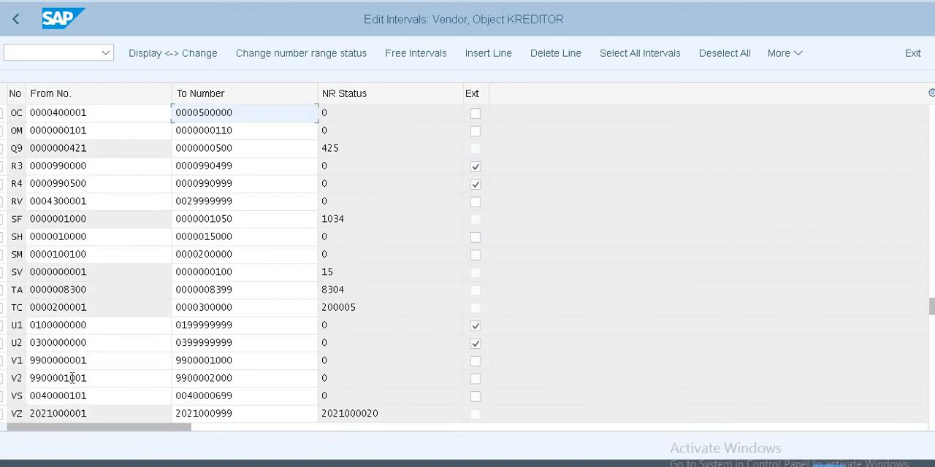
drag(95, 361, 30, 361)
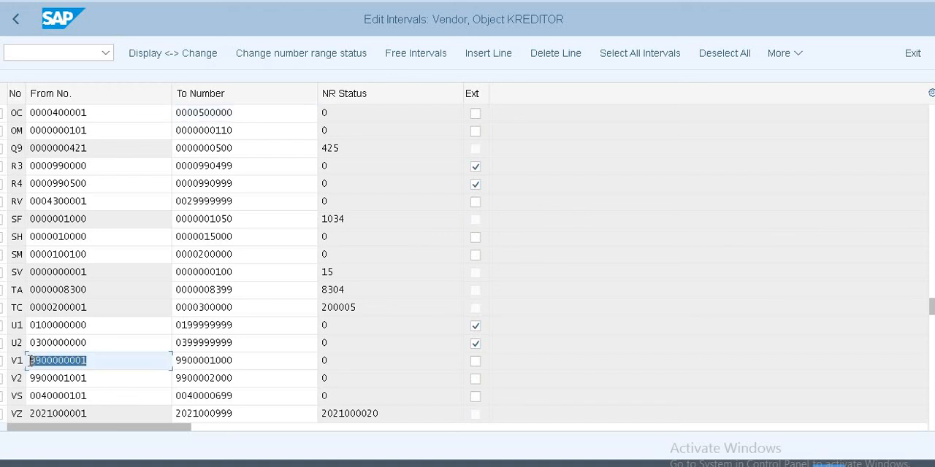
click(31, 360)
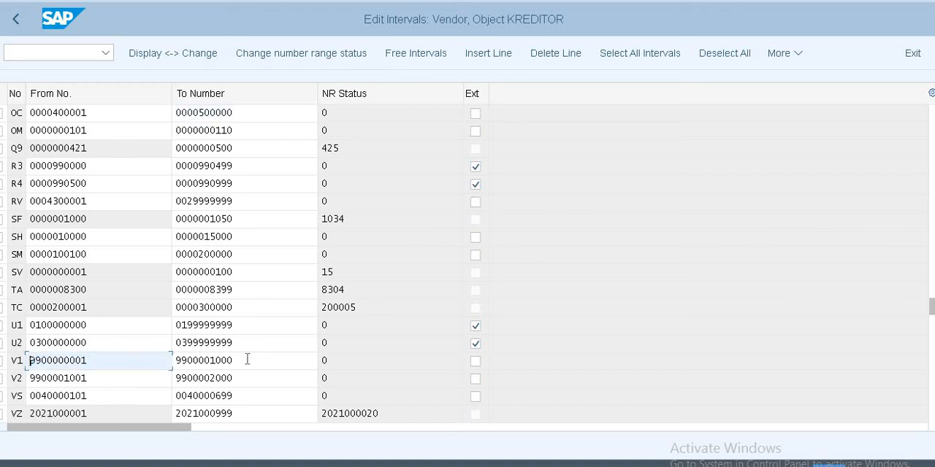
drag(247, 361, 175, 361)
click(176, 361)
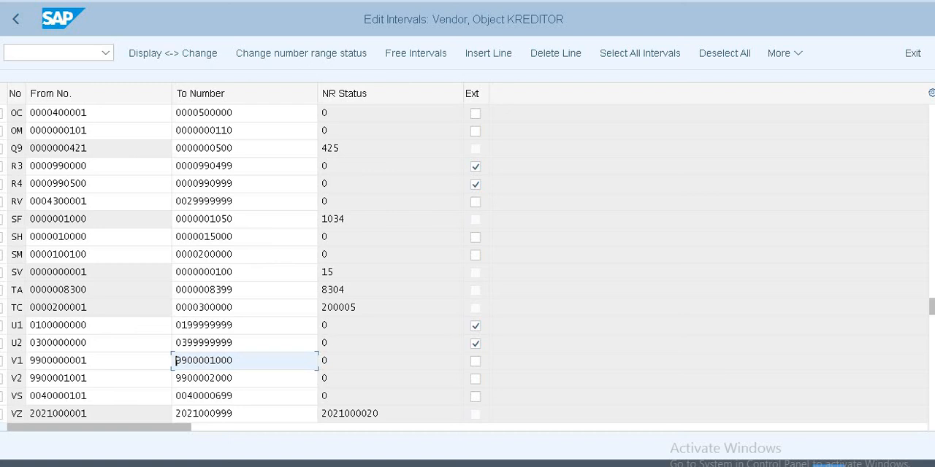
click(16, 19)
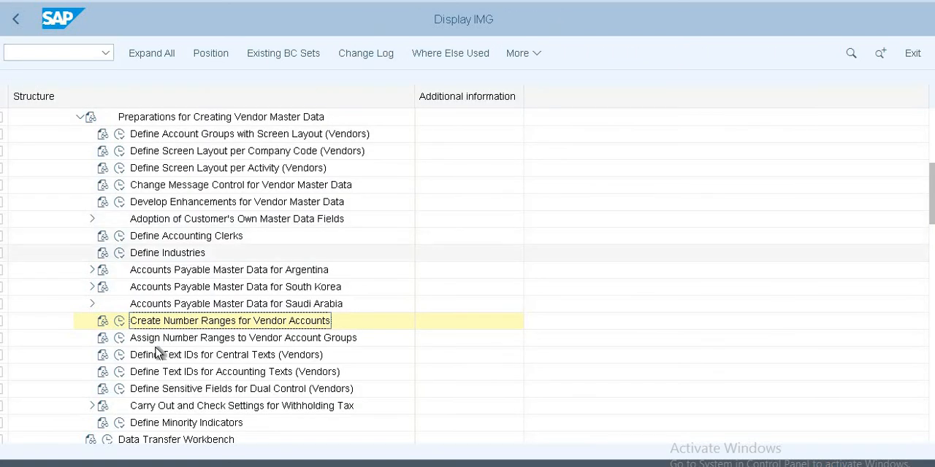
Step: Check the number range assigned to account group US11 in Assign Number Ranges to Vendor Account Groups, and return to the IMG structure
click(120, 339)
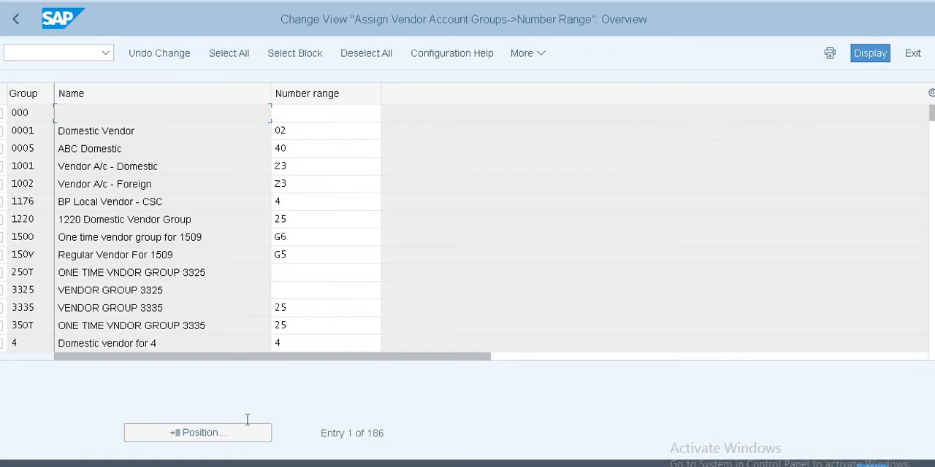
click(219, 433)
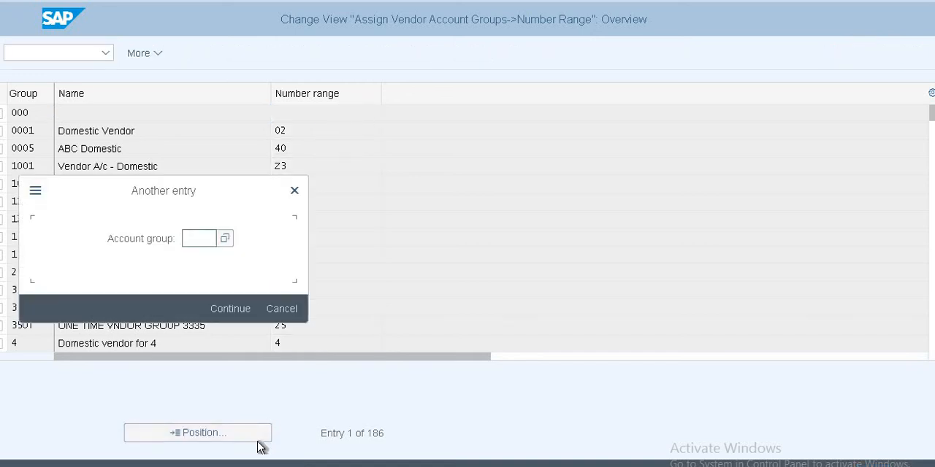
text(SU)
key(BackSpace)
key(BackSpace)
text(US)
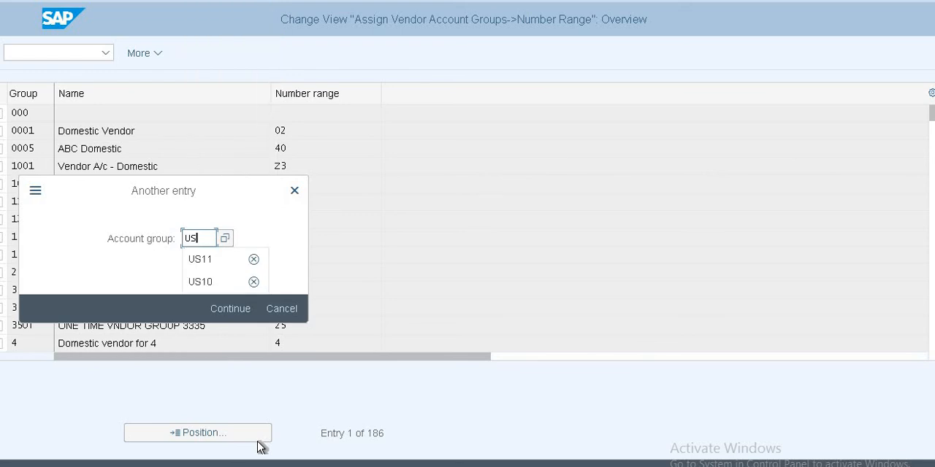
text(11)
key(Return)
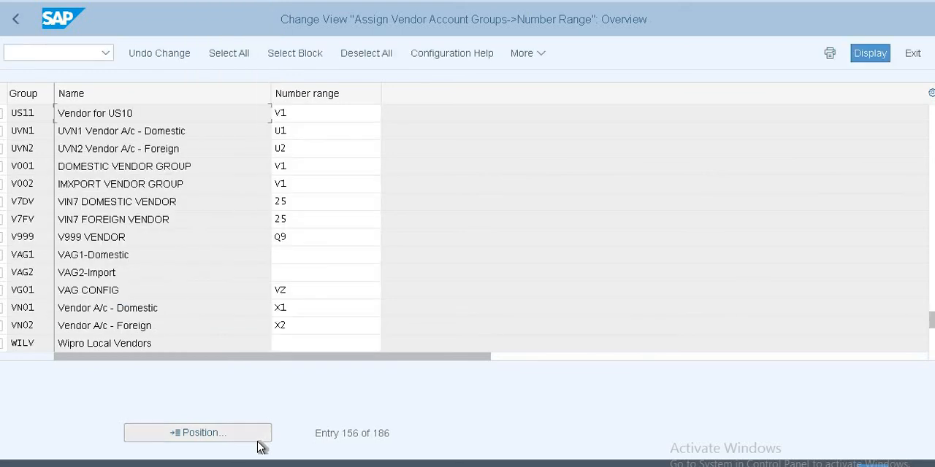
click(340, 111)
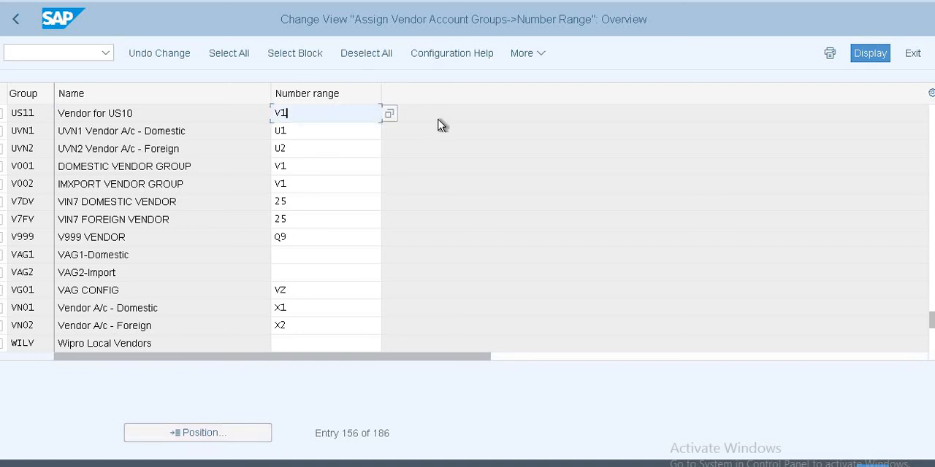
click(18, 21)
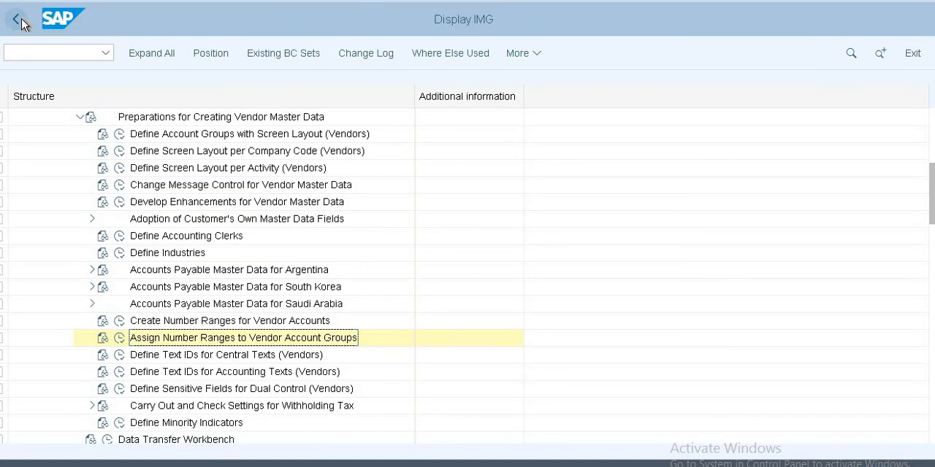
scroll(198, 158, up, 5)
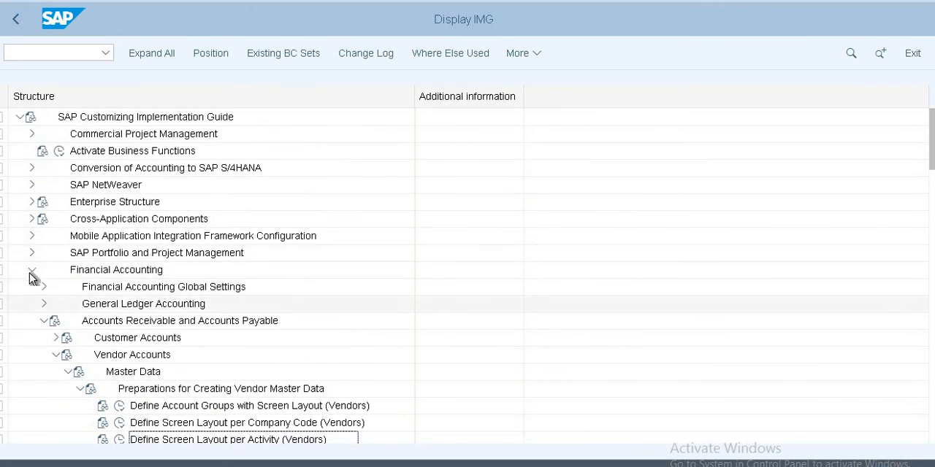
Step: Collapse Financial Accounting and expand Cross-Application Components > SAP Business Partner > Business Partner > Basic Settings > Number Ranges and Groupings
click(33, 272)
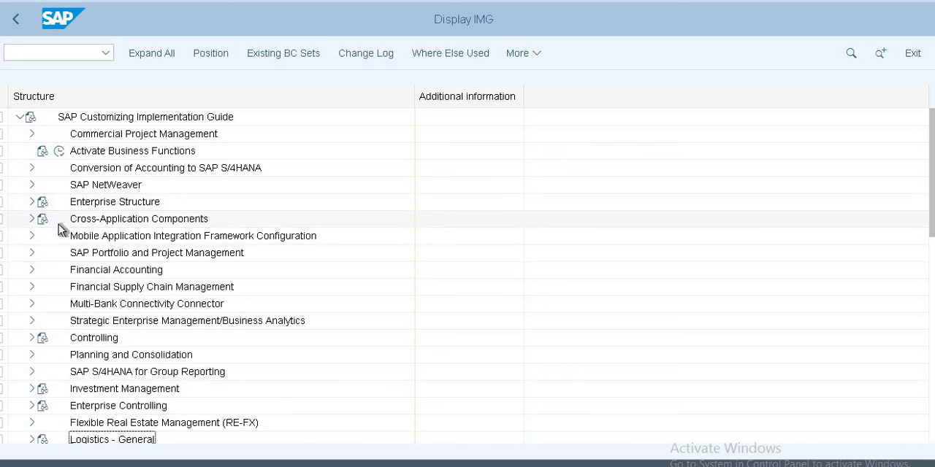
click(30, 220)
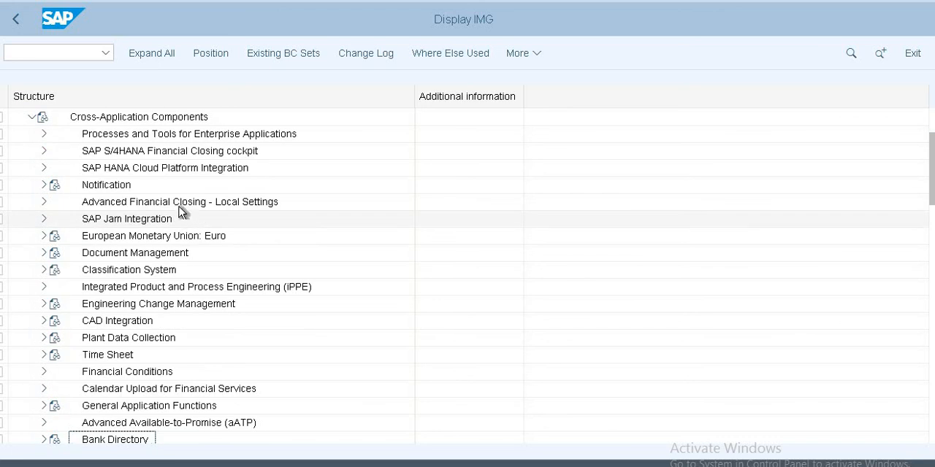
scroll(205, 226, up, 2)
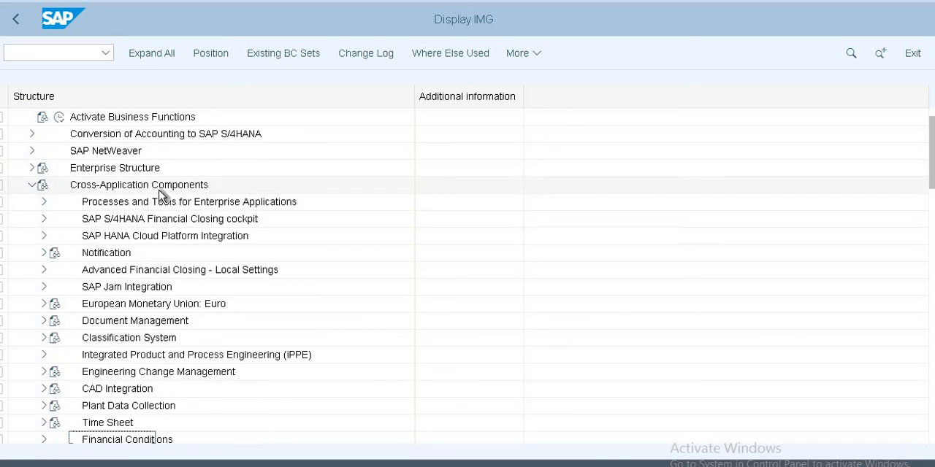
scroll(164, 326, down, 4)
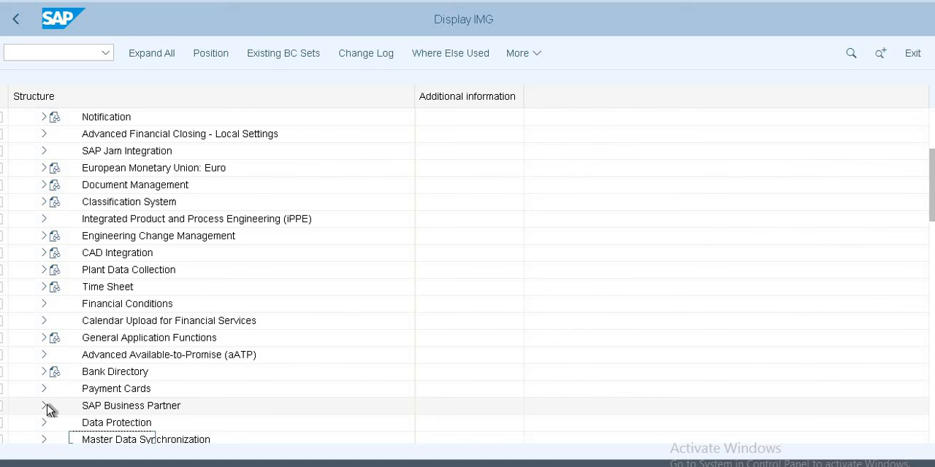
click(45, 406)
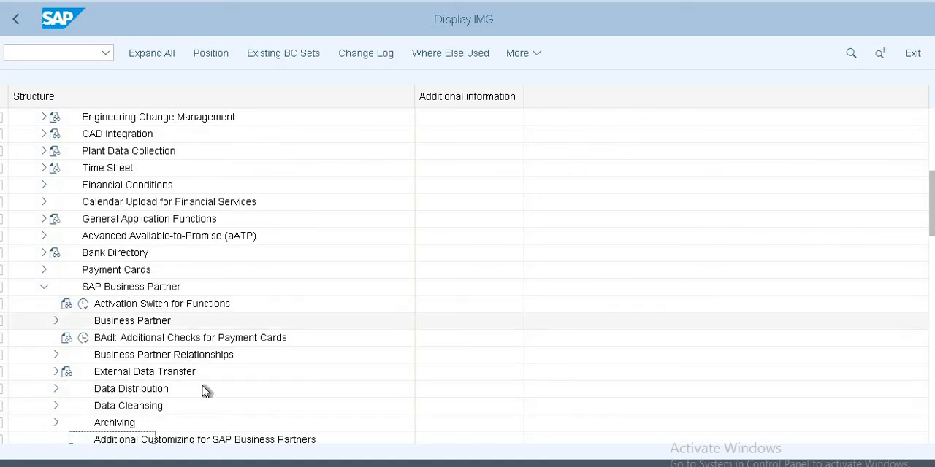
scroll(219, 394, down, 1)
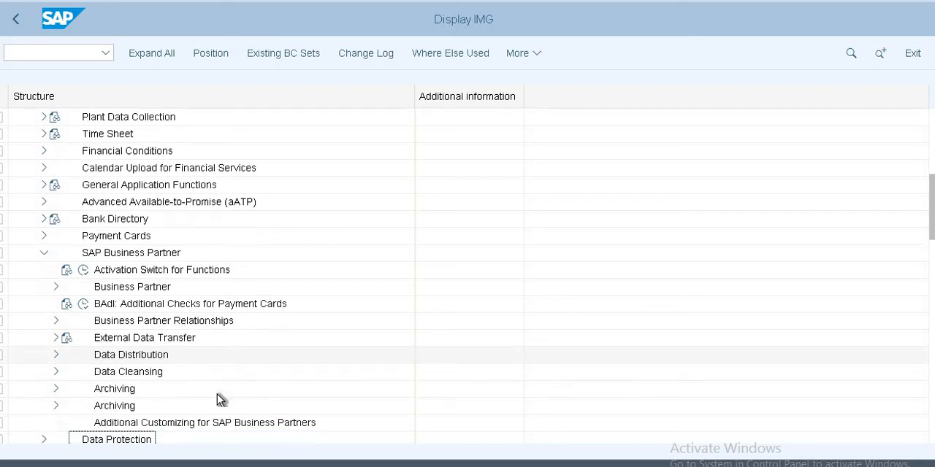
click(55, 286)
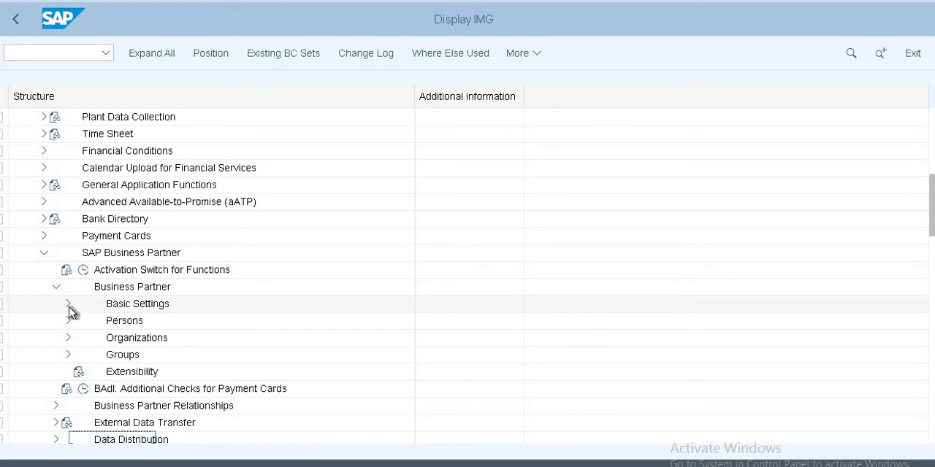
click(68, 305)
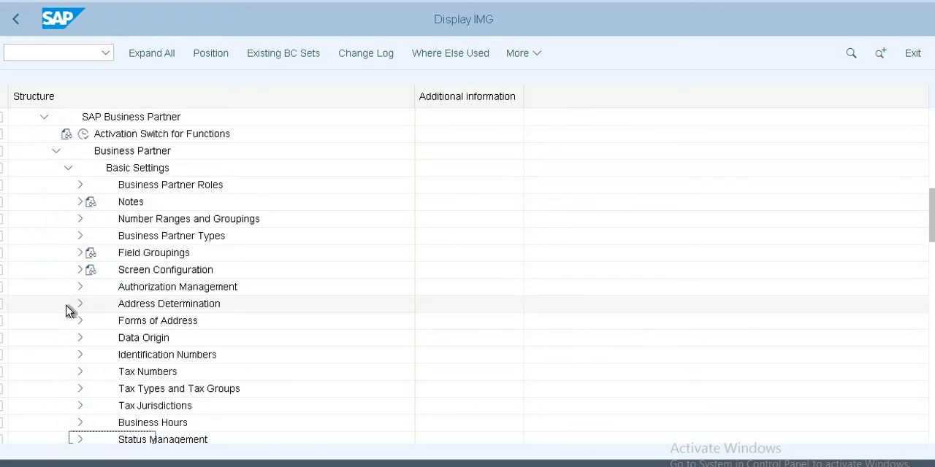
click(80, 219)
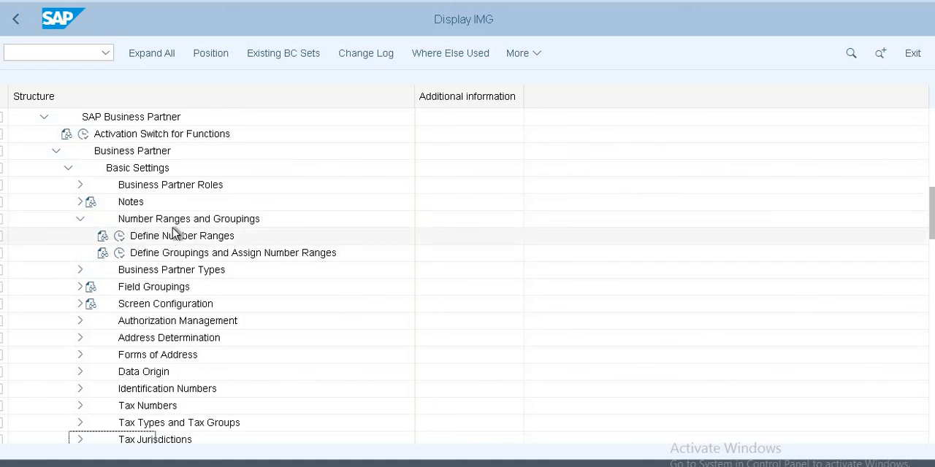
Step: Open Define Number Ranges for business partners with the intervals in change mode, and examine the limits of customer interval C1
click(119, 237)
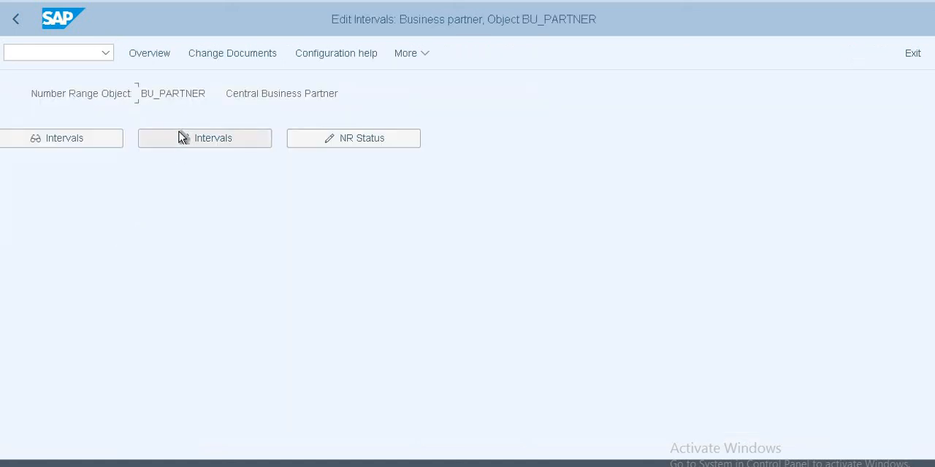
click(184, 139)
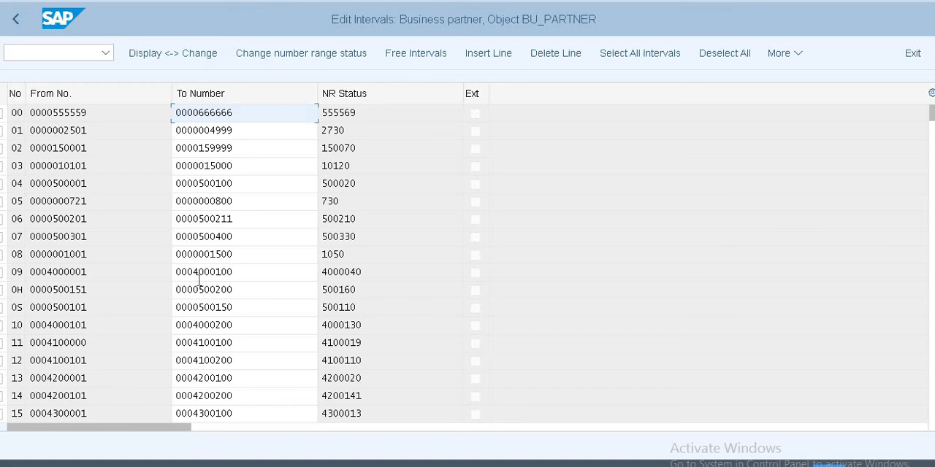
scroll(200, 282, down, 4)
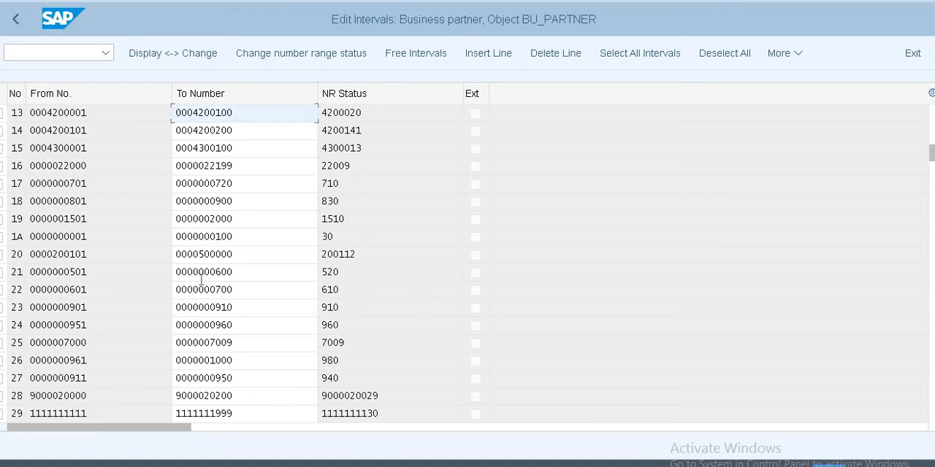
scroll(201, 279, down, 5)
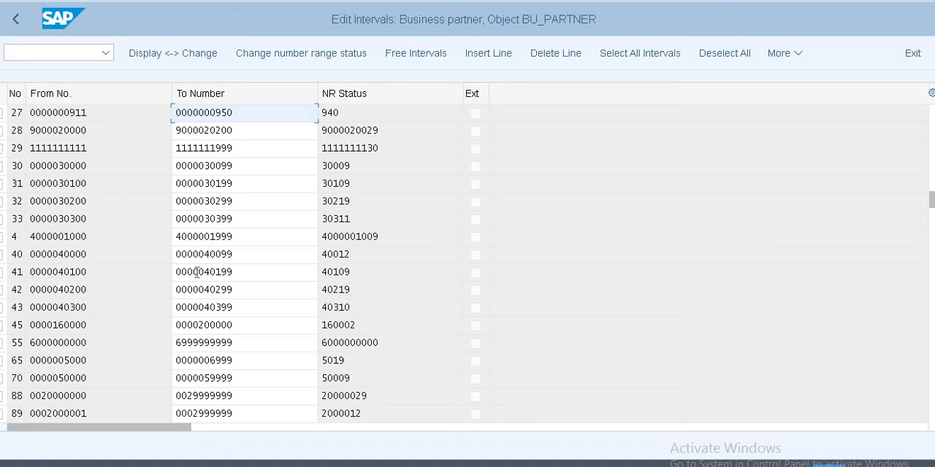
scroll(197, 272, down, 5)
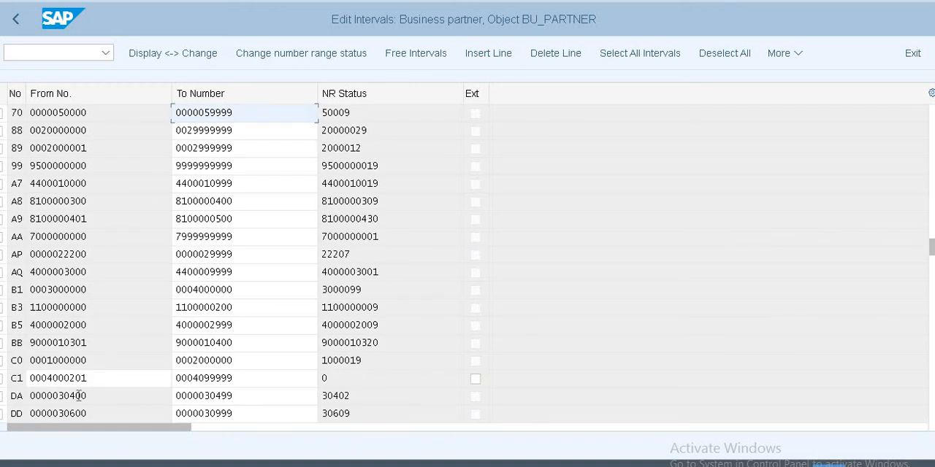
click(60, 378)
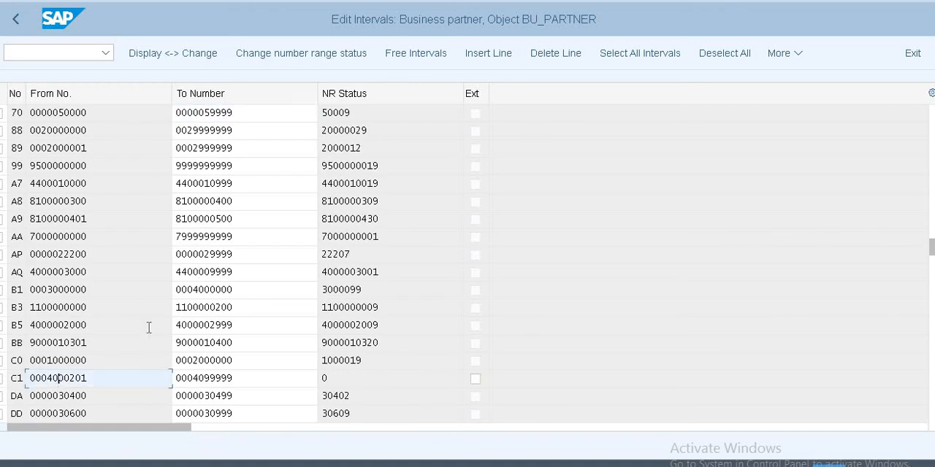
Step: Find vendor interval V1 among the business partner intervals, examine its limits, and return to the IMG structure
scroll(156, 315, down, 4)
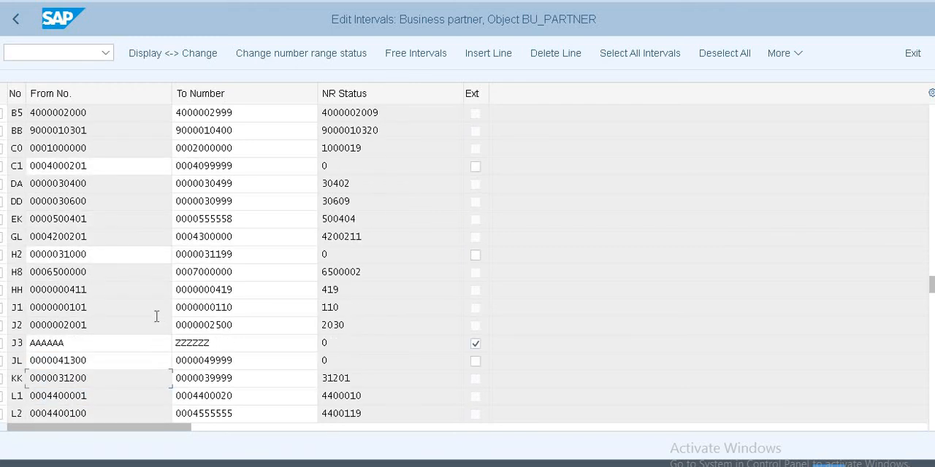
scroll(112, 302, down, 3)
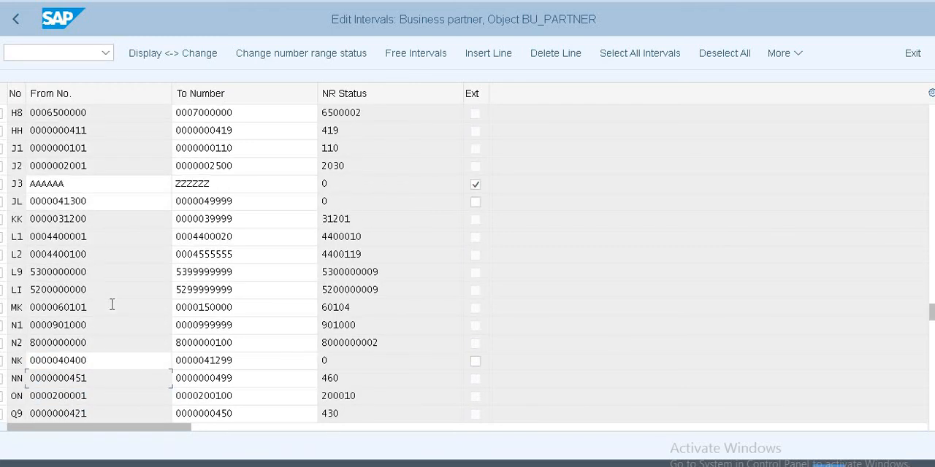
scroll(85, 398, down, 2)
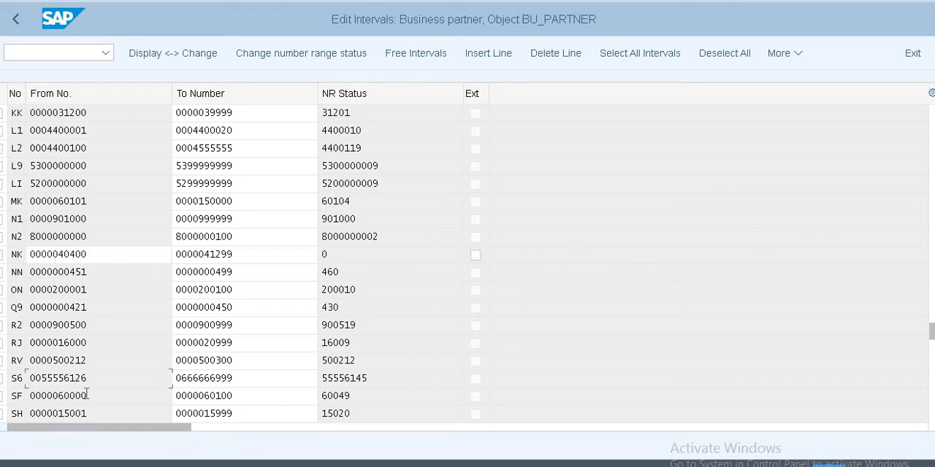
scroll(114, 330, down, 2)
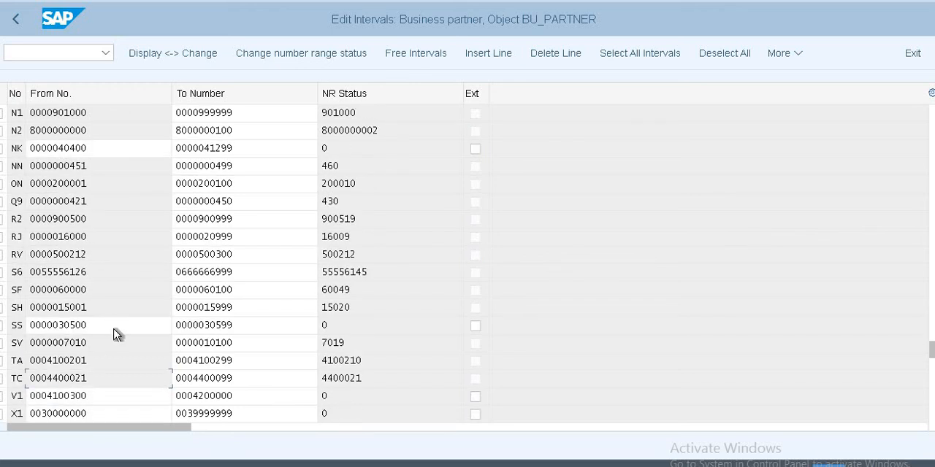
scroll(115, 331, down, 1)
scroll(114, 330, down, 1)
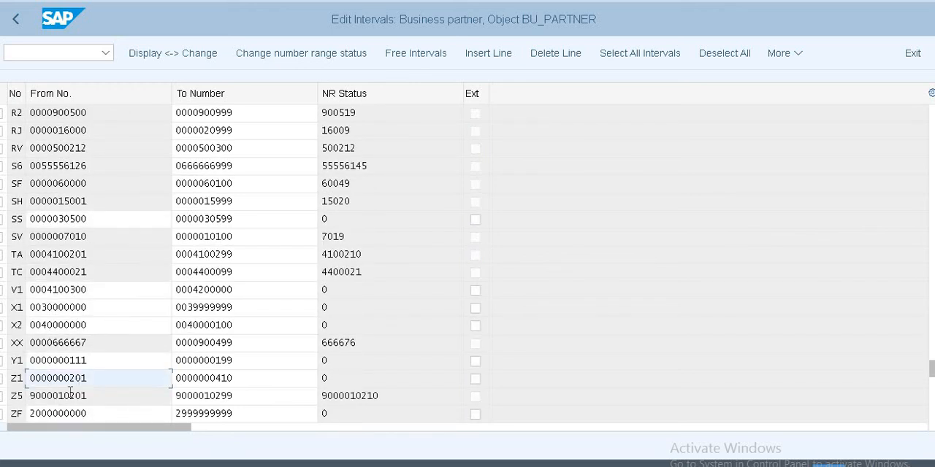
click(101, 290)
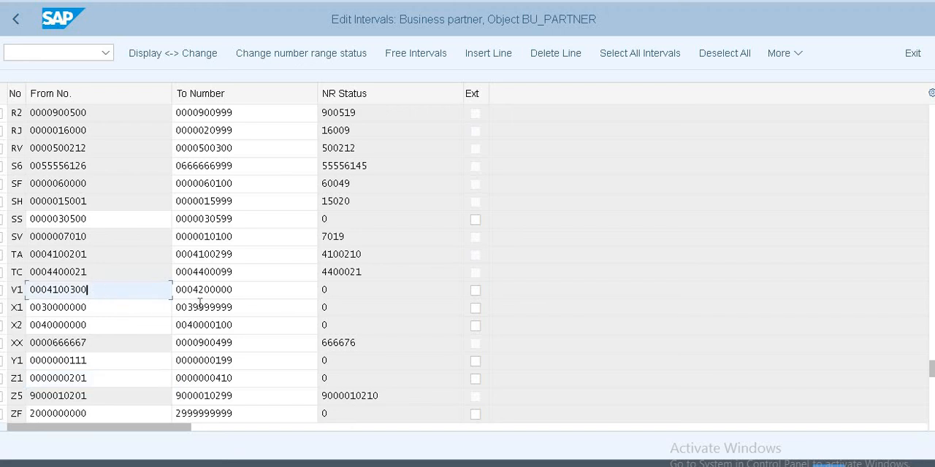
click(16, 23)
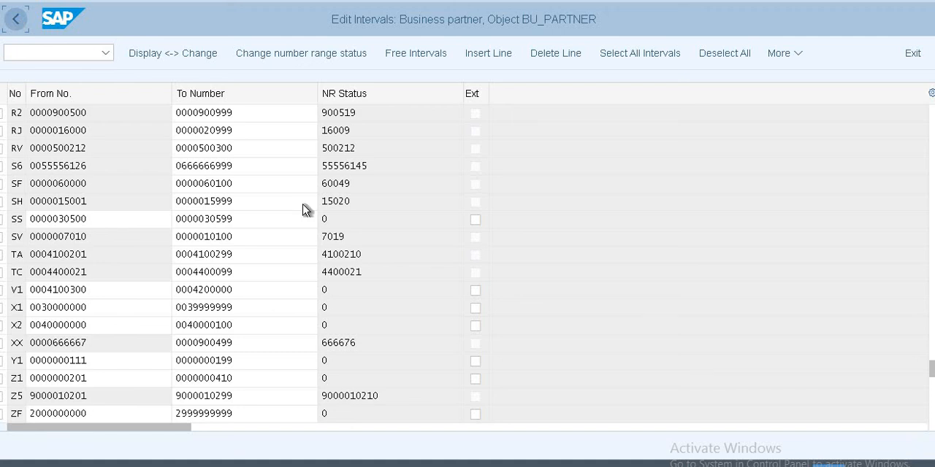
click(16, 21)
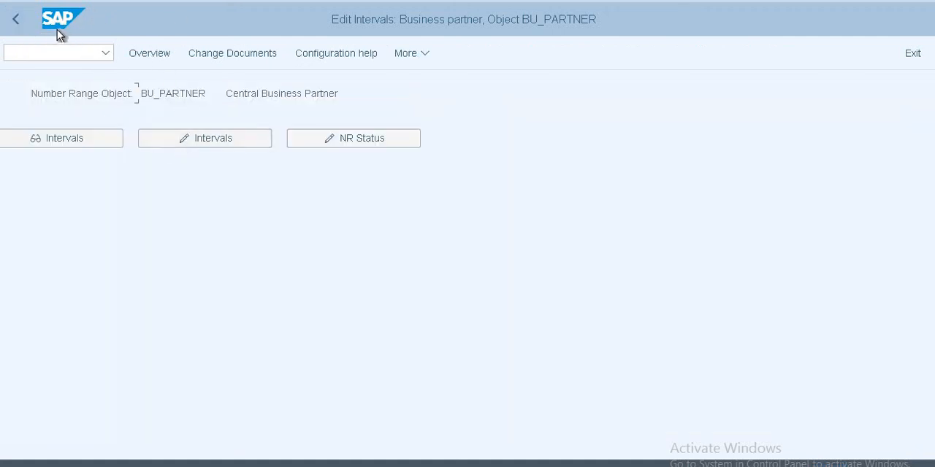
click(16, 20)
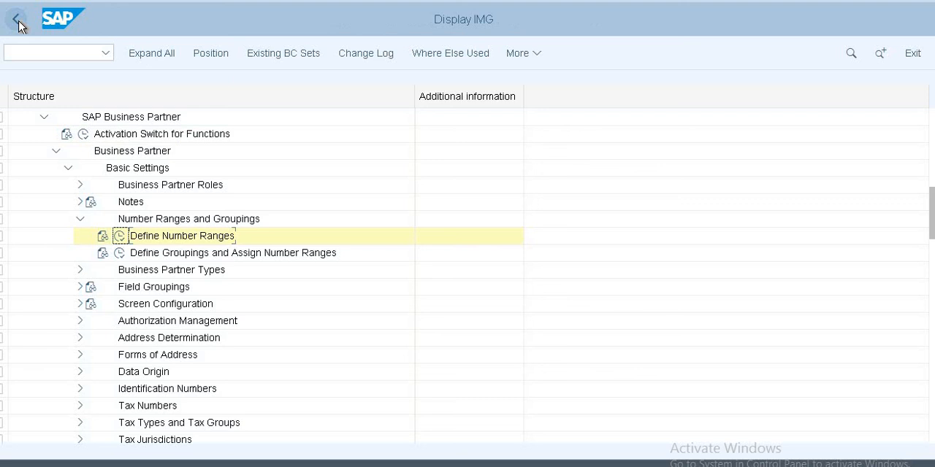
Step: Open Define Groupings and Assign Number Ranges and position the BP groupings list at grouping US10
click(119, 253)
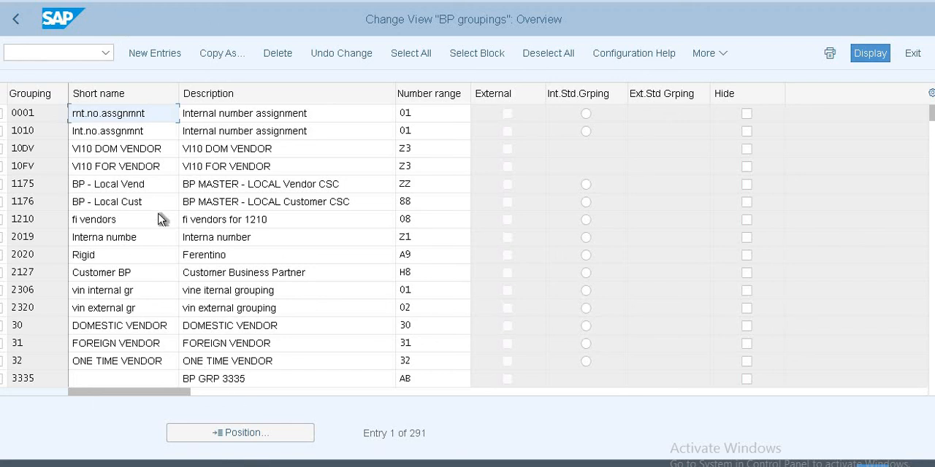
click(260, 437)
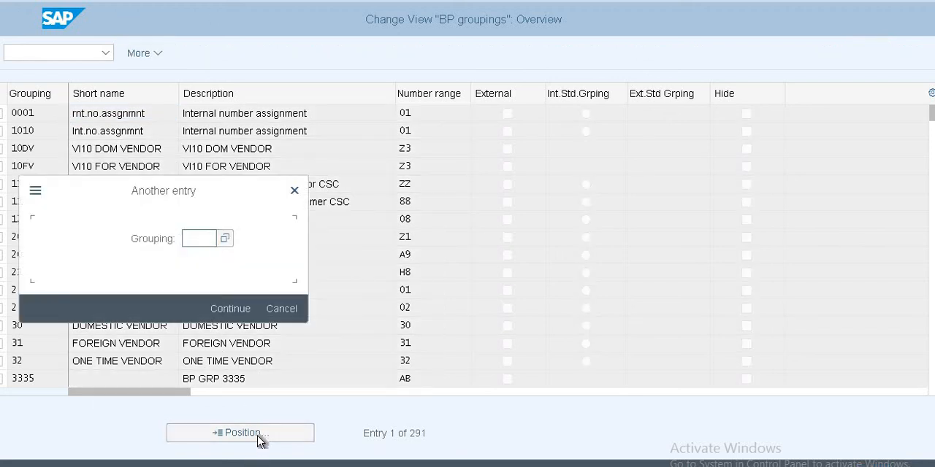
text(US1)
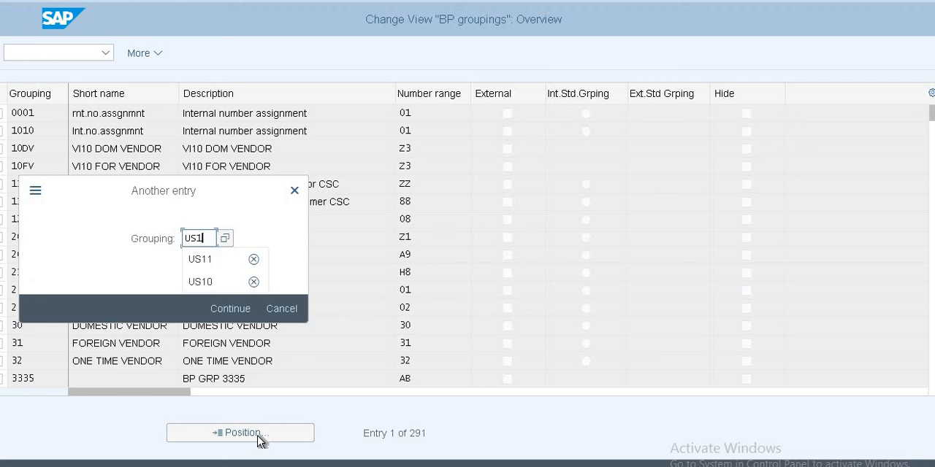
text(0)
key(Return)
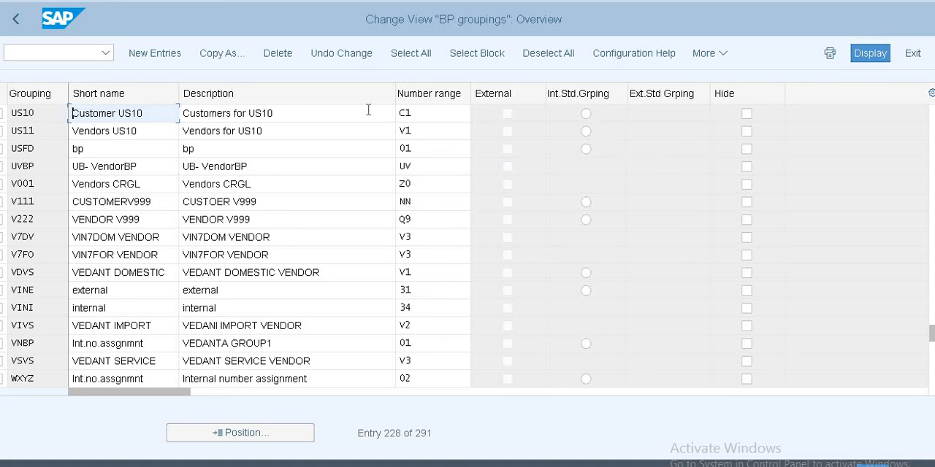
Step: Check the number ranges assigned to groupings US10 and US11, and return to the IMG structure
click(424, 109)
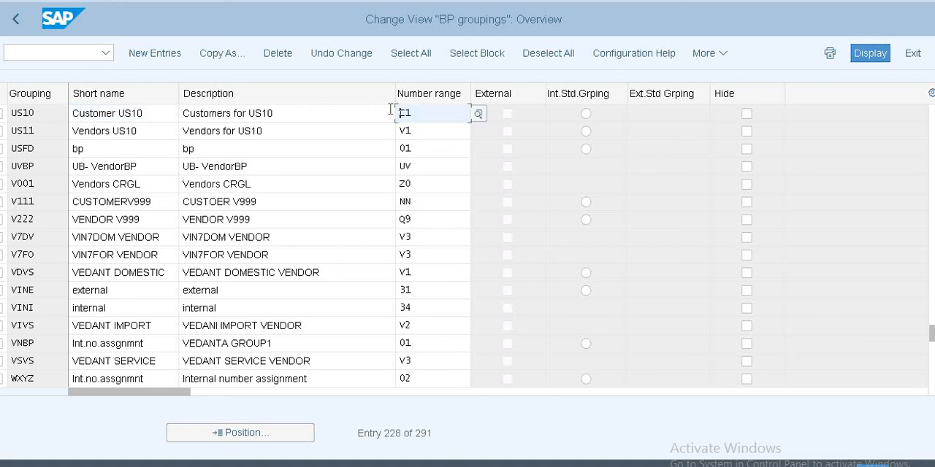
click(425, 131)
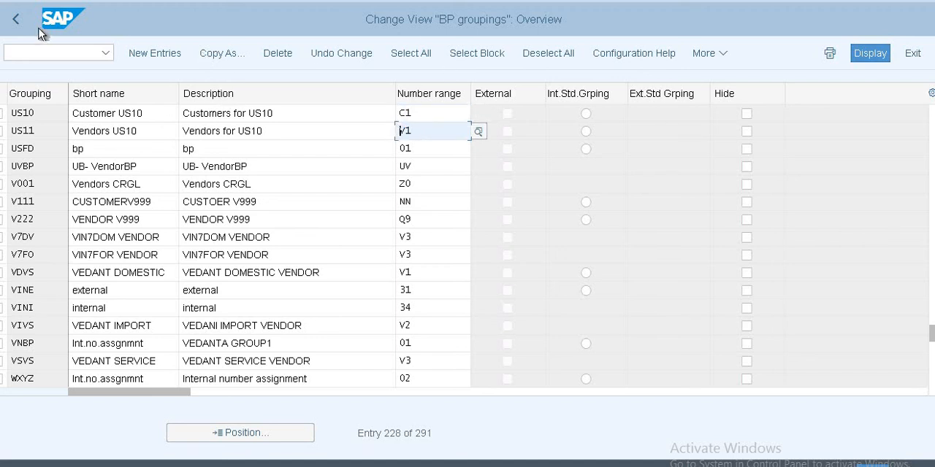
click(16, 22)
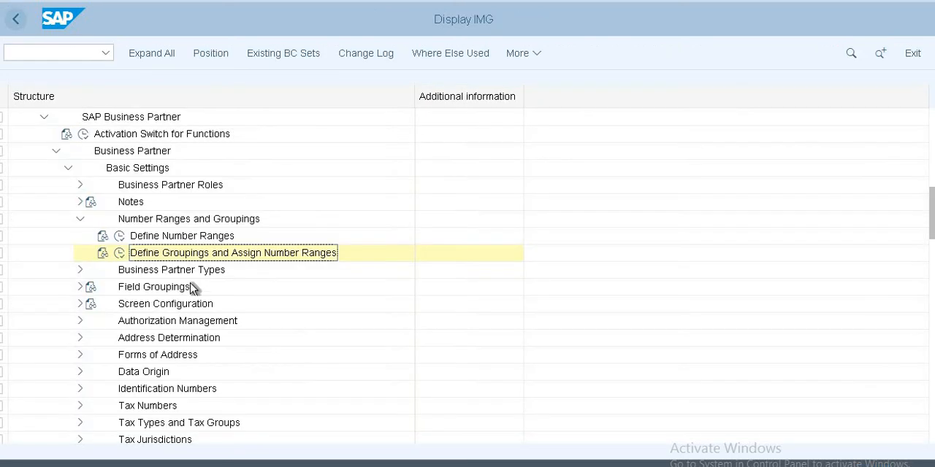
Step: Reopen Define Groupings and Assign Number Ranges and examine the External indicator of grouping 0001
click(119, 253)
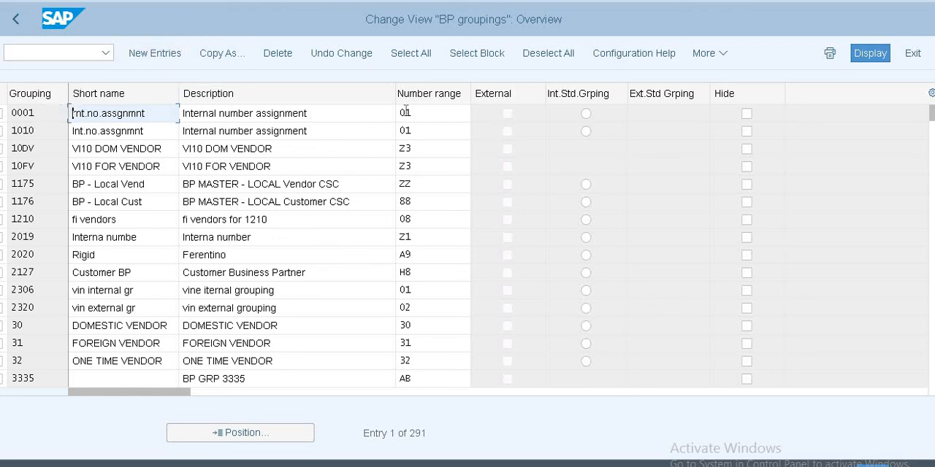
click(15, 19)
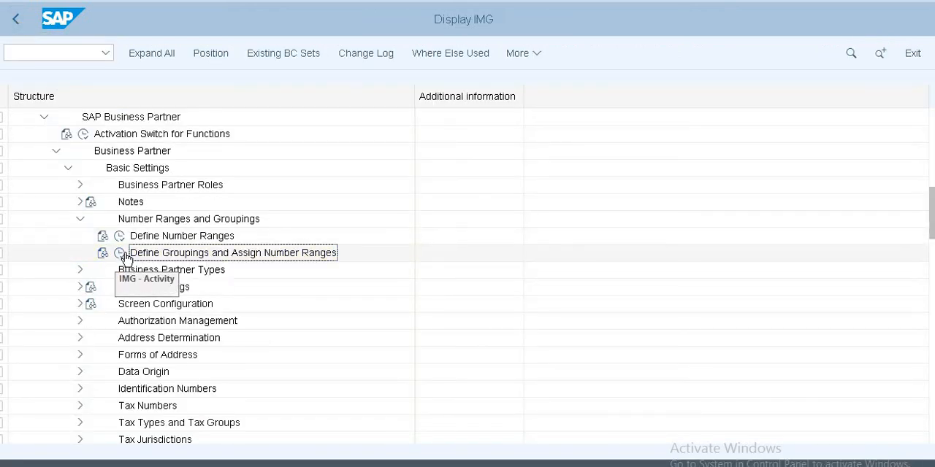
click(122, 253)
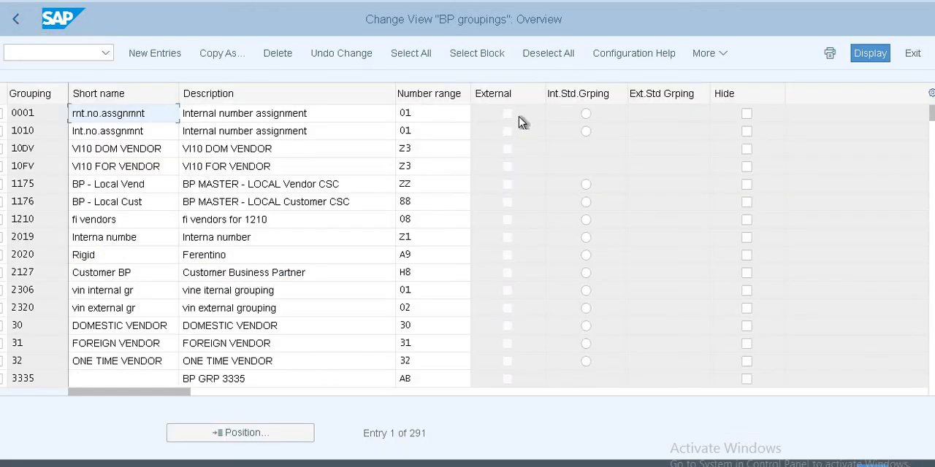
click(508, 114)
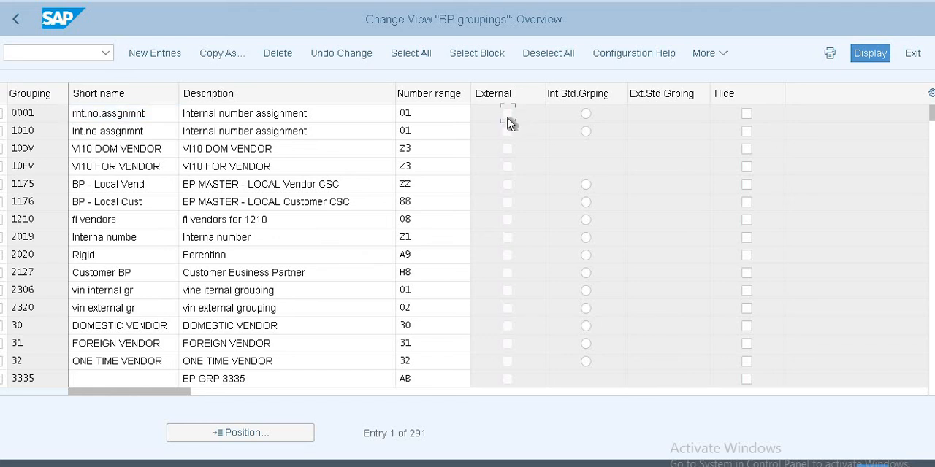
Step: Finish checking the External indicators in the BP groupings list, return to the IMG structure, and collapse SAP Business Partner
click(508, 202)
click(15, 19)
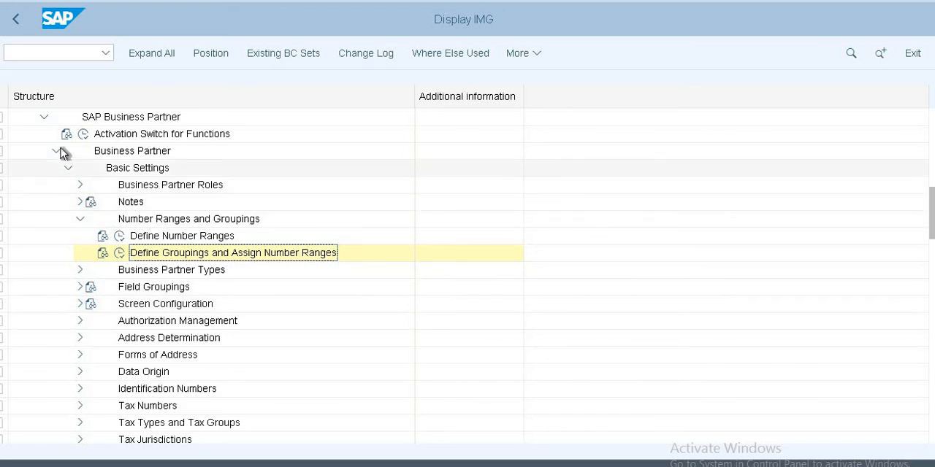
scroll(59, 152, up, 2)
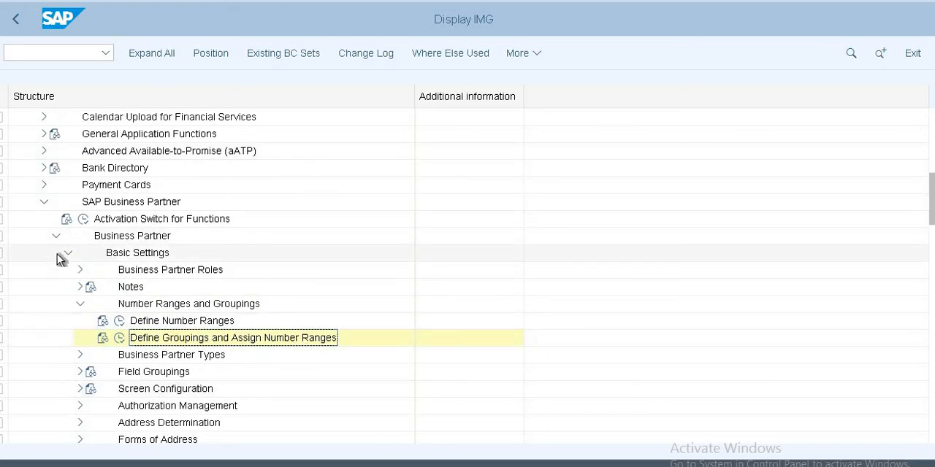
click(43, 204)
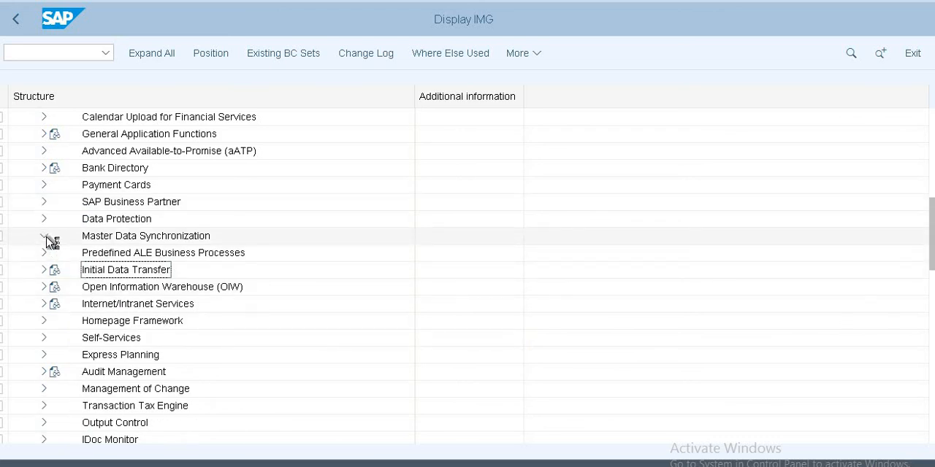
Step: Expand Master Data Synchronization down to Settings for Customer Integration, view Set BP Role Category for Direction BP to Customer, and return to the IMG structure
click(46, 237)
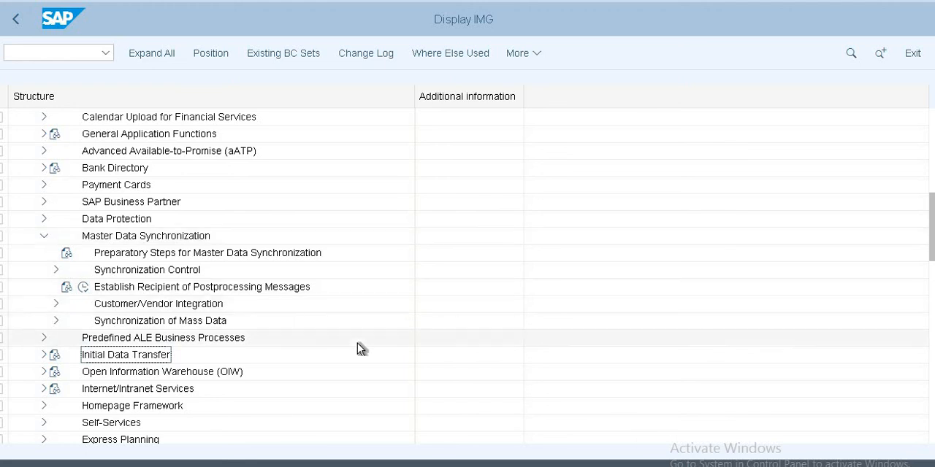
click(57, 304)
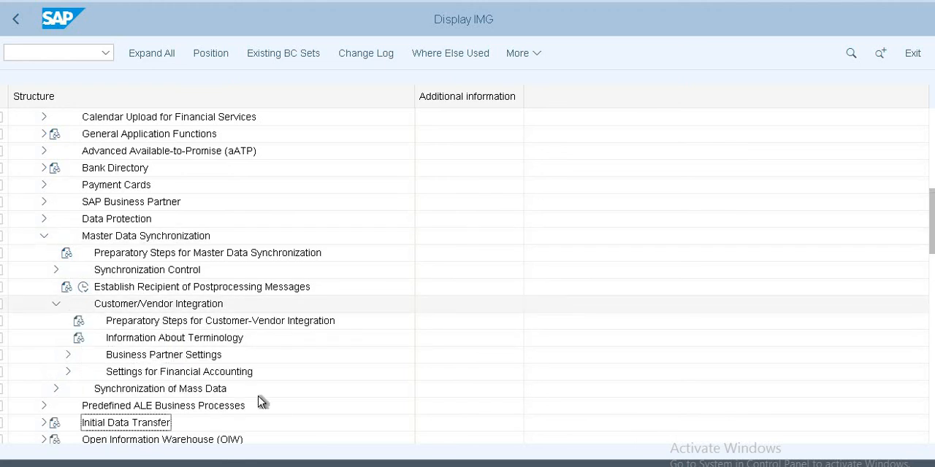
click(68, 355)
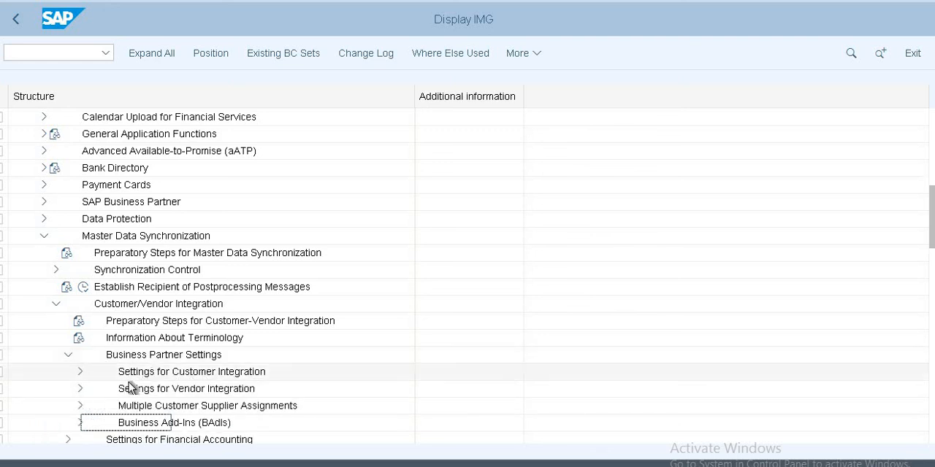
click(80, 372)
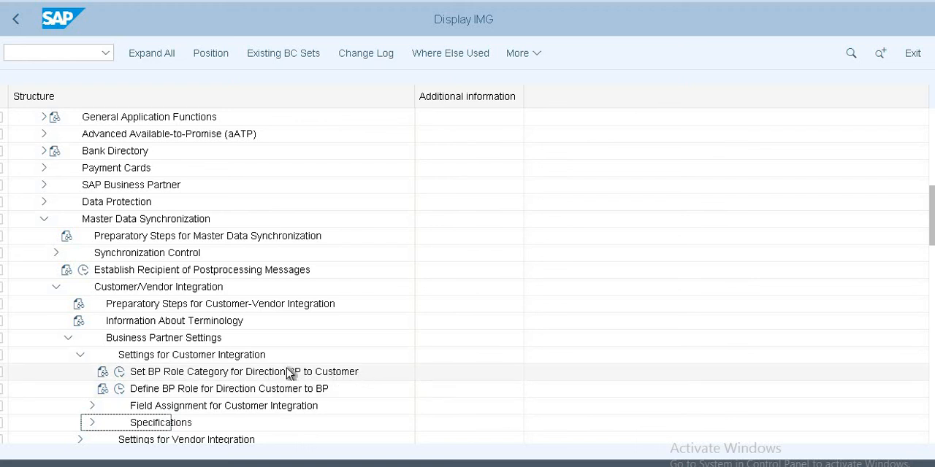
click(120, 372)
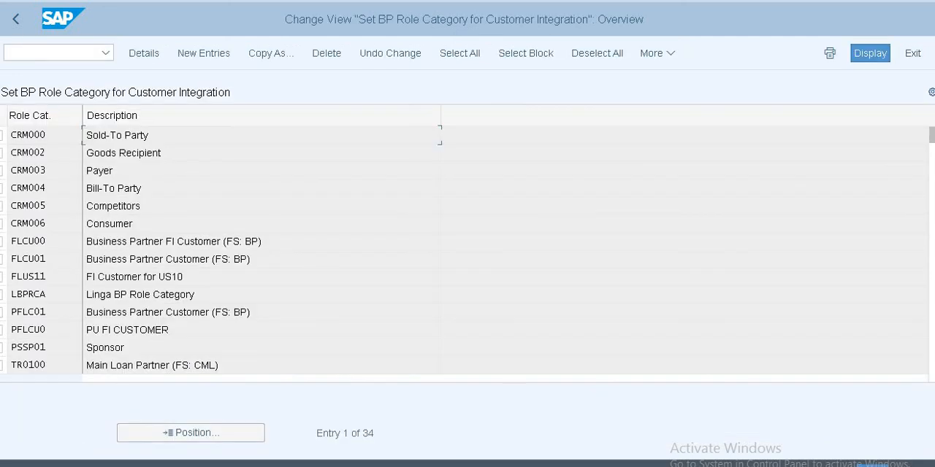
click(22, 20)
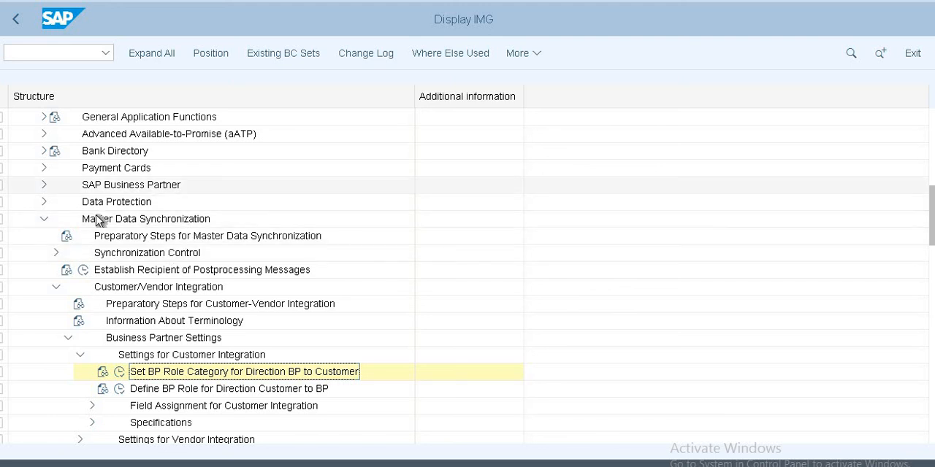
Step: Expand Business Partner Roles under the SAP Business Partner basic settings and open Define BP Roles in display mode
click(43, 187)
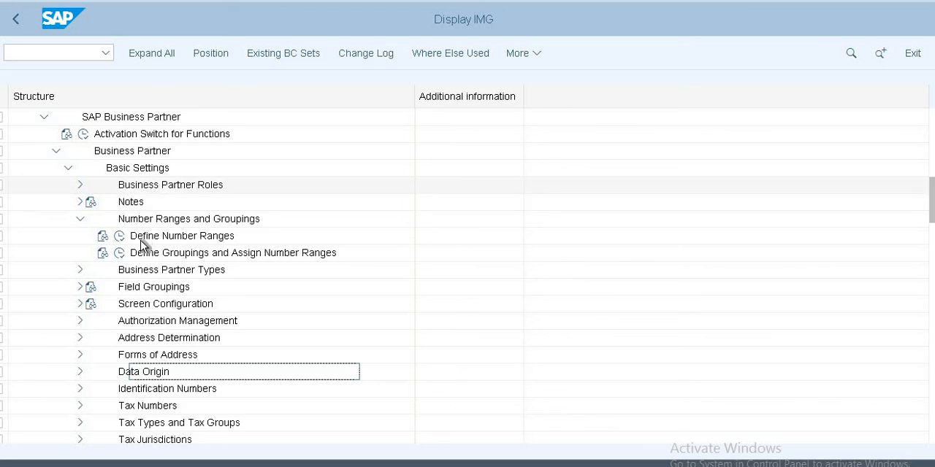
scroll(146, 237, up, 3)
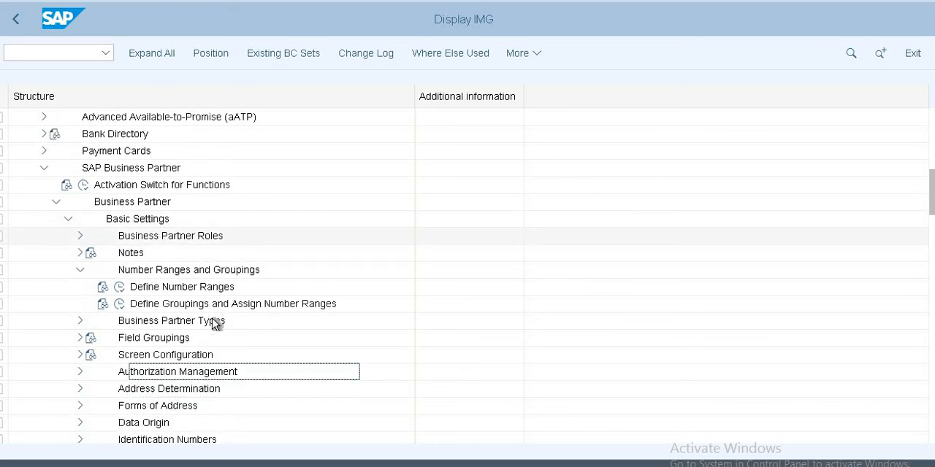
click(80, 272)
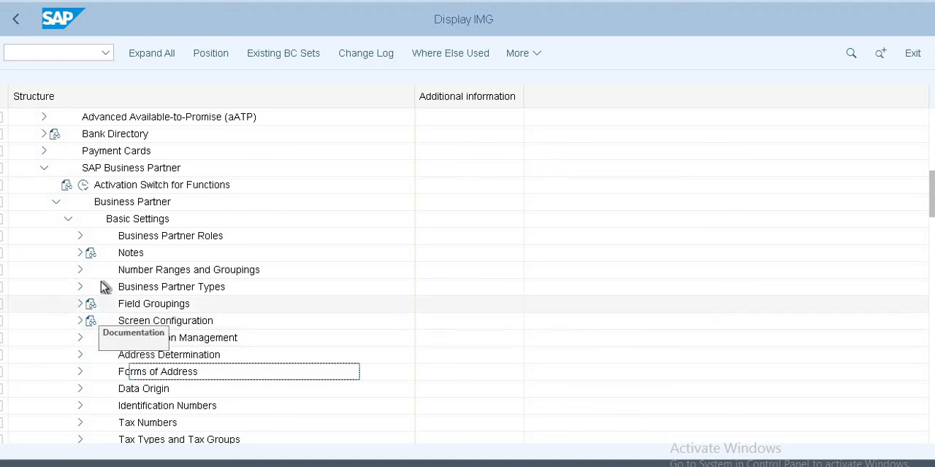
click(80, 236)
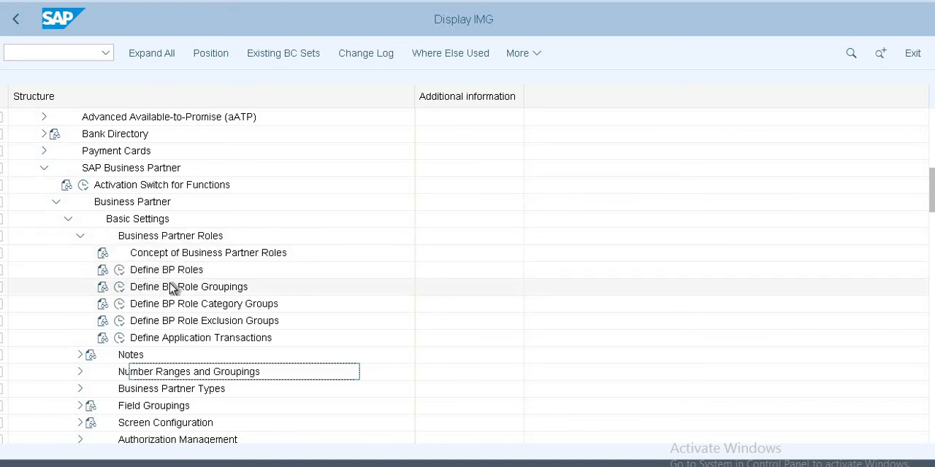
click(119, 271)
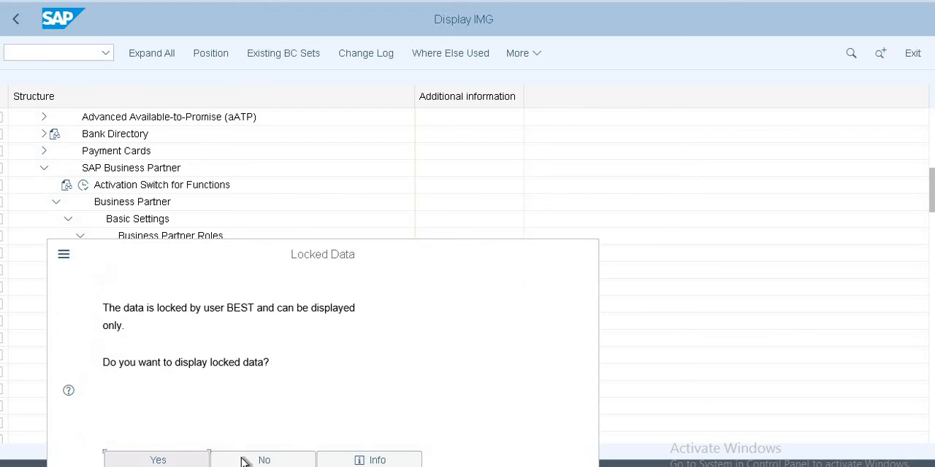
click(166, 460)
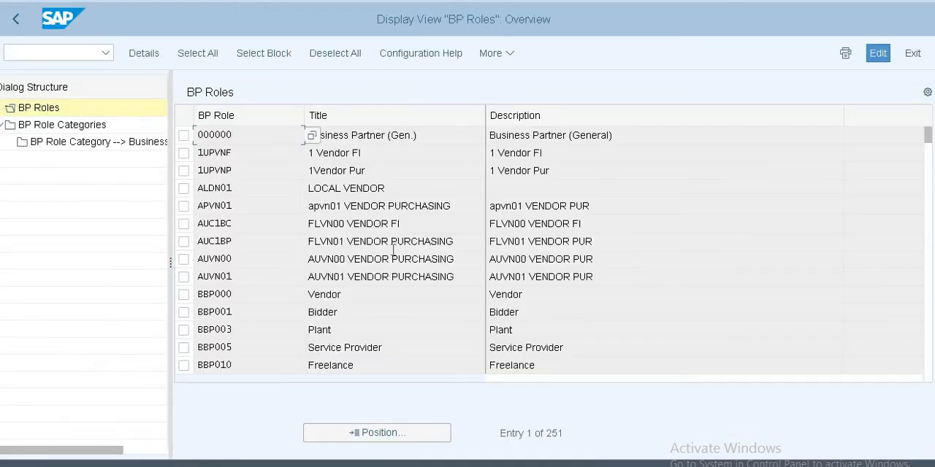
Step: Find roles FLCU00 and FLVN00 in the BP Roles list, examine their titles and descriptions, and leave both unselected
scroll(338, 259, down, 5)
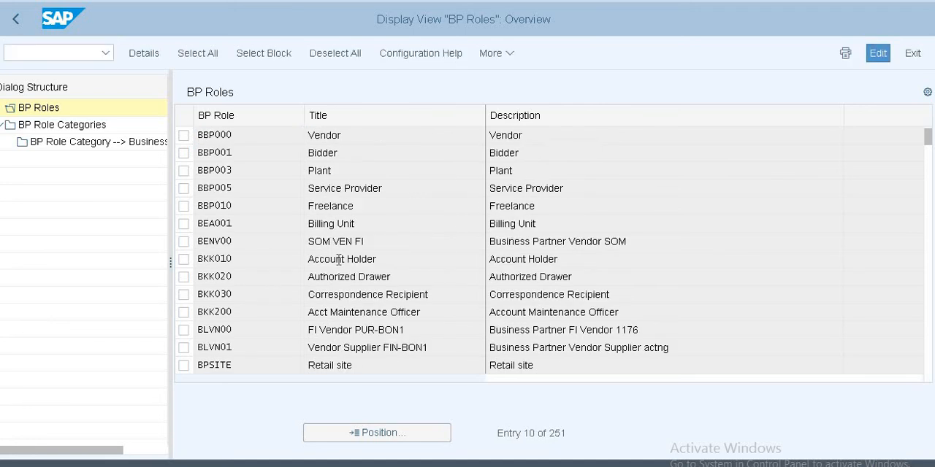
scroll(338, 268, down, 2)
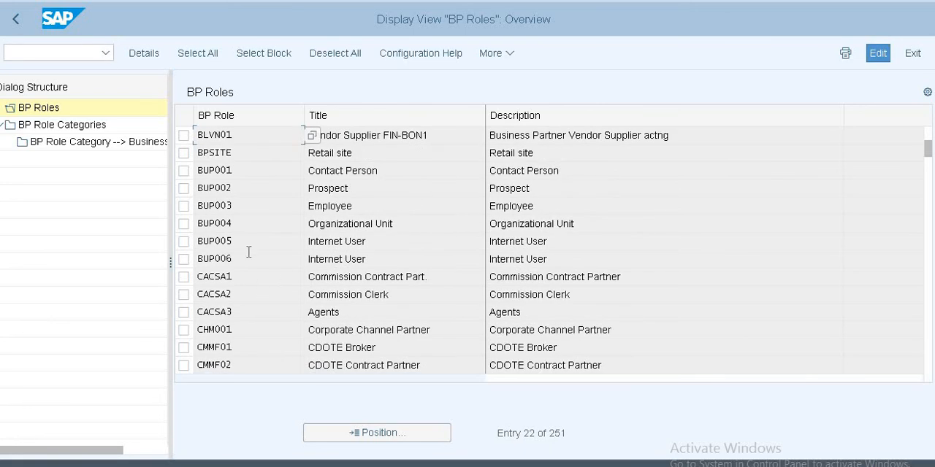
scroll(332, 243, down, 2)
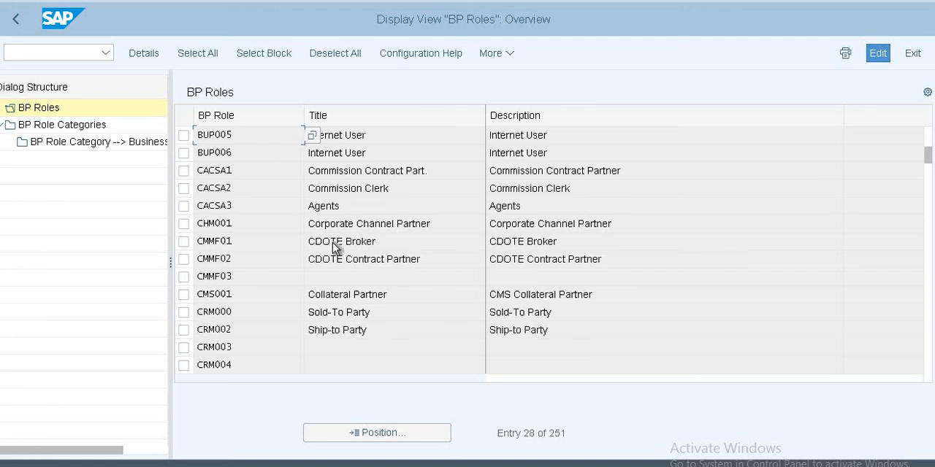
scroll(332, 243, up, 4)
scroll(333, 242, down, 10)
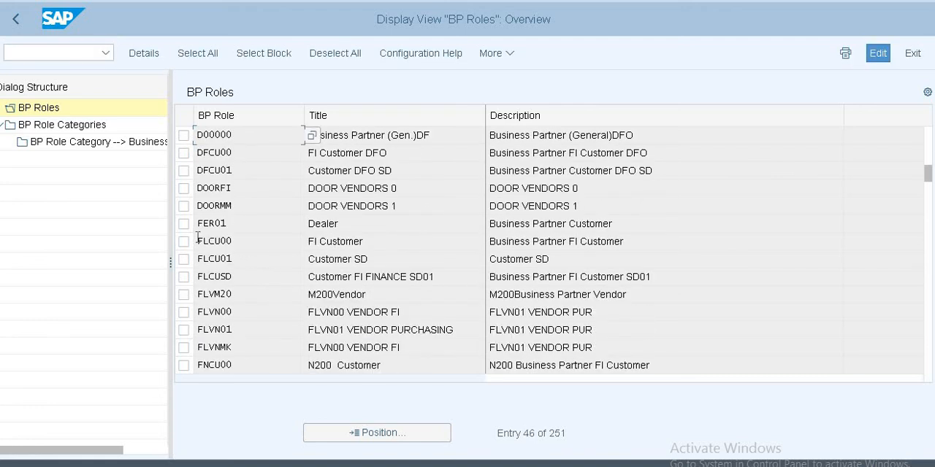
click(187, 242)
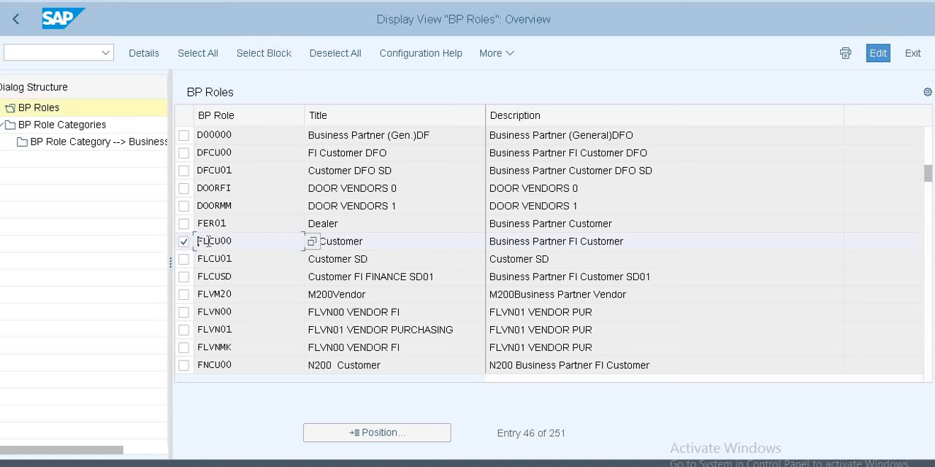
click(391, 246)
click(183, 312)
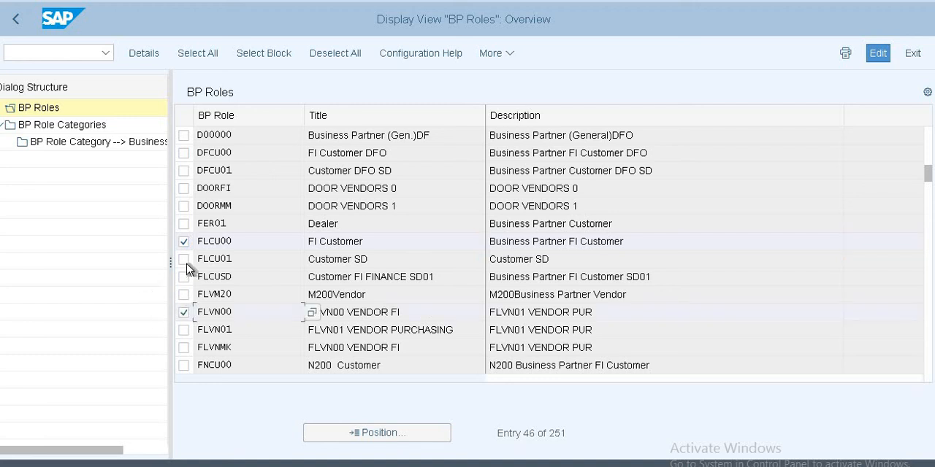
click(183, 241)
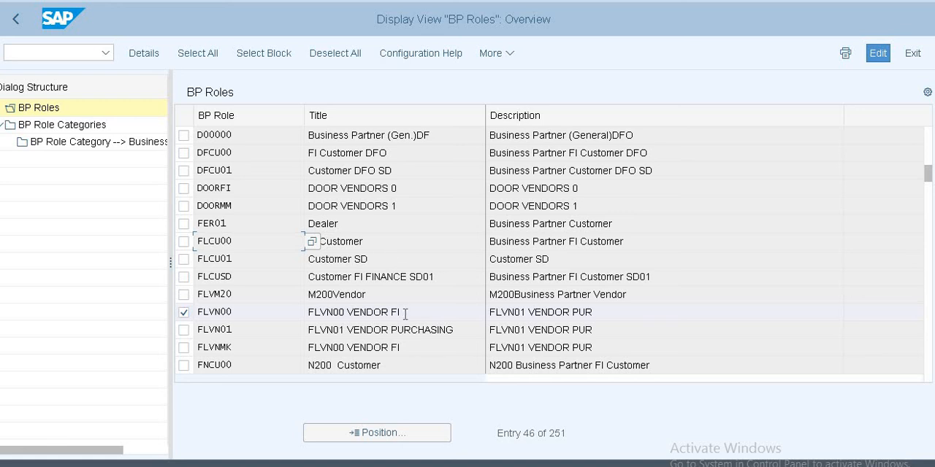
click(183, 313)
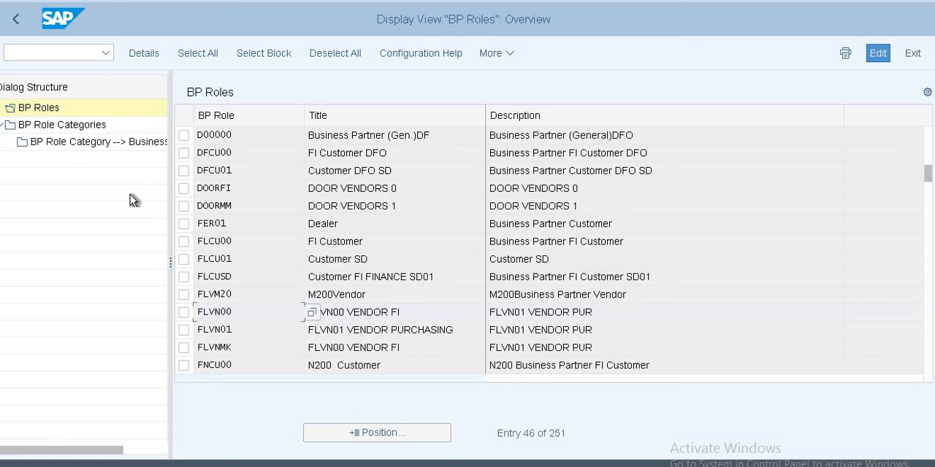
Step: Open BP Role Categories, find and examine categories FLVN00 and FLCU00, and return to the IMG structure
double_click(68, 128)
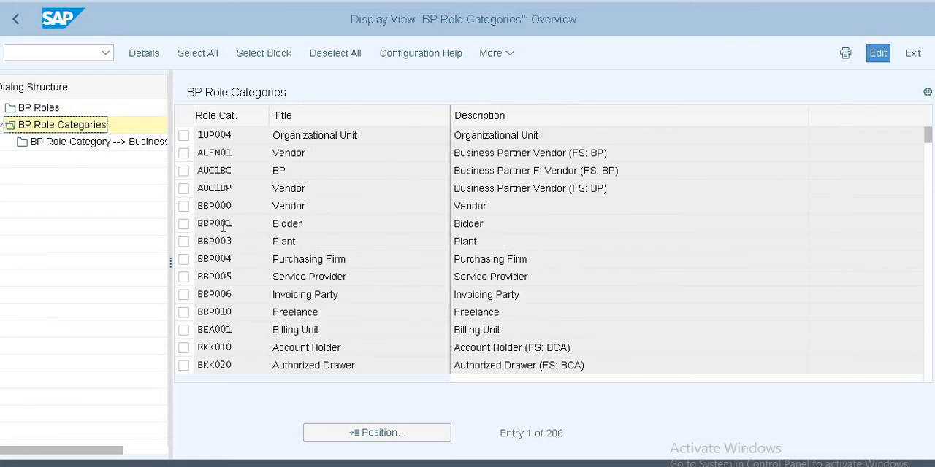
scroll(224, 227, down, 4)
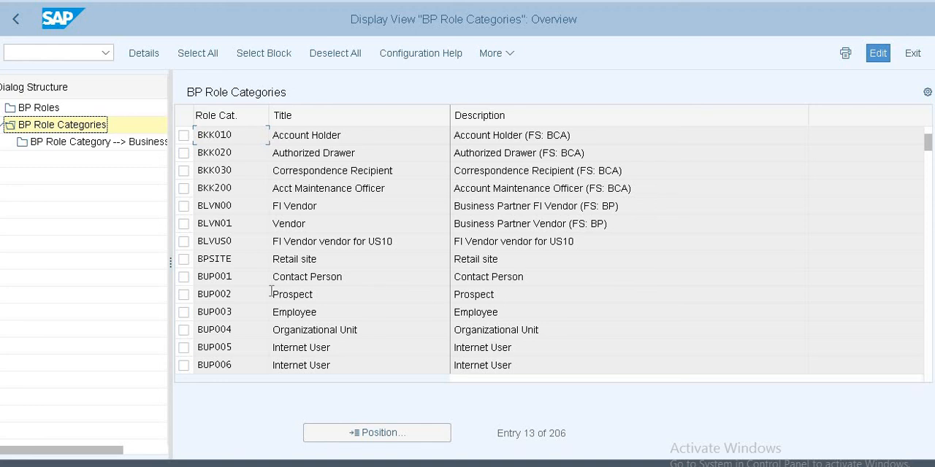
scroll(277, 271, down, 6)
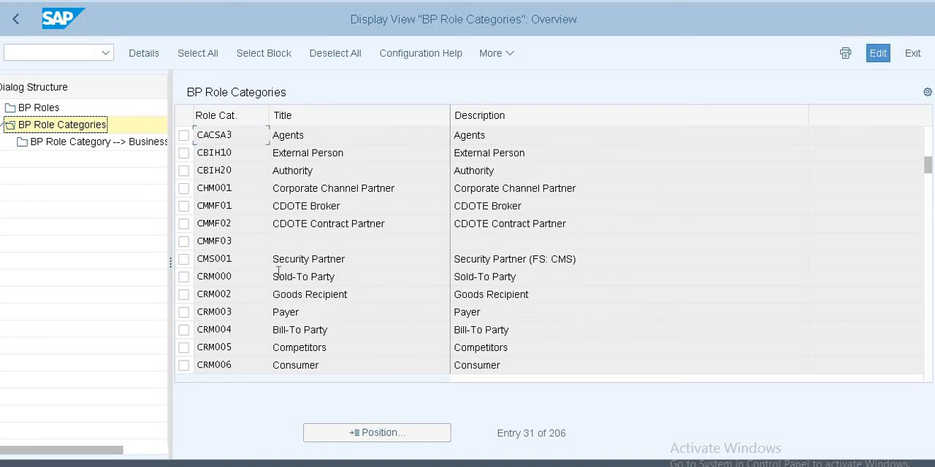
scroll(278, 274, down, 1)
scroll(278, 275, down, 3)
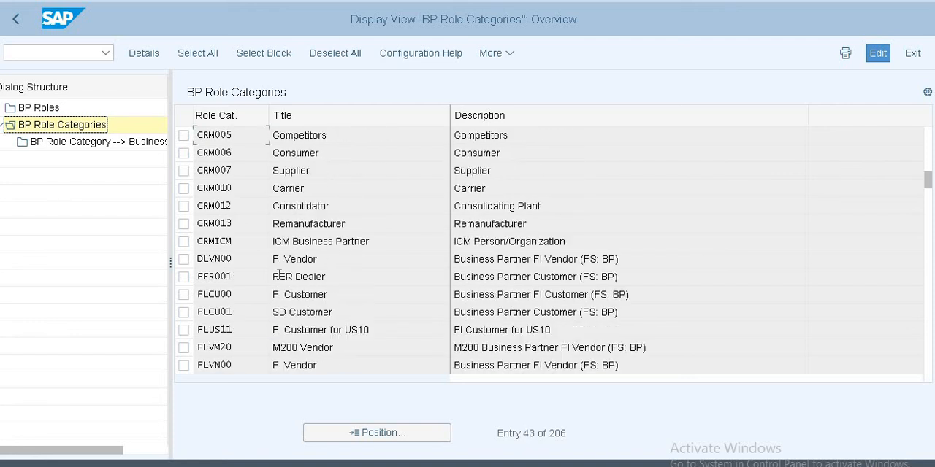
scroll(278, 274, down, 2)
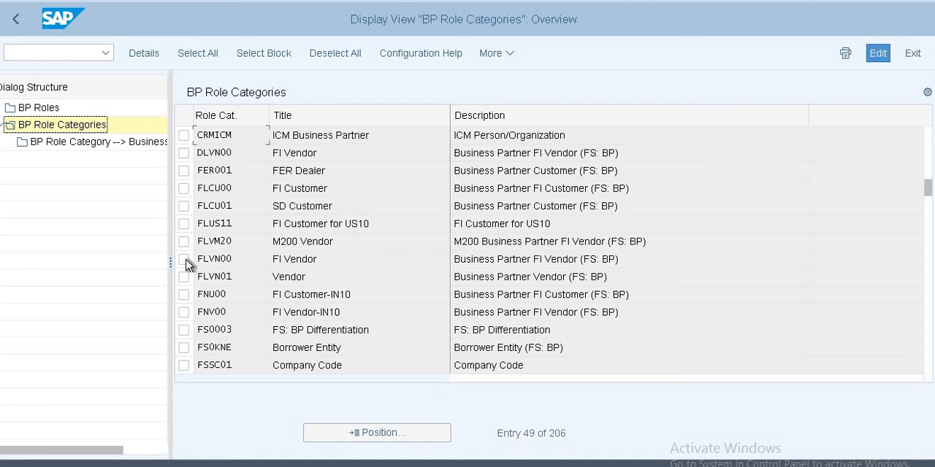
click(184, 260)
click(189, 259)
click(183, 190)
click(17, 20)
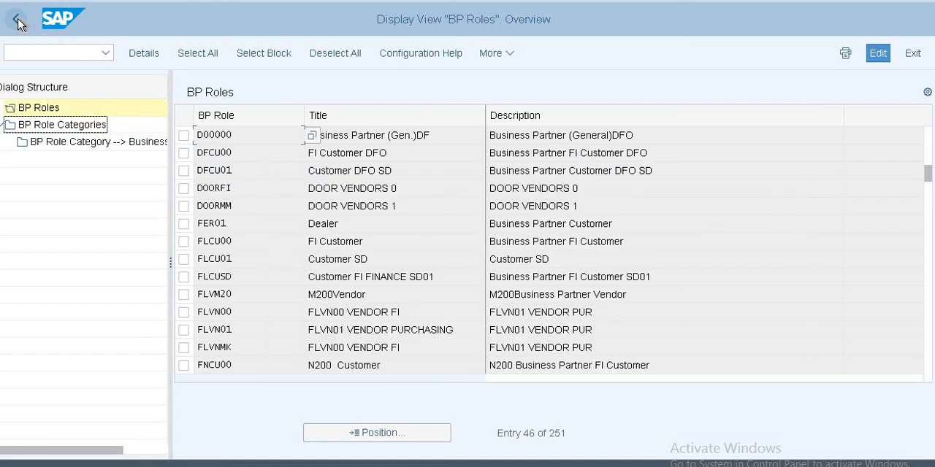
click(18, 20)
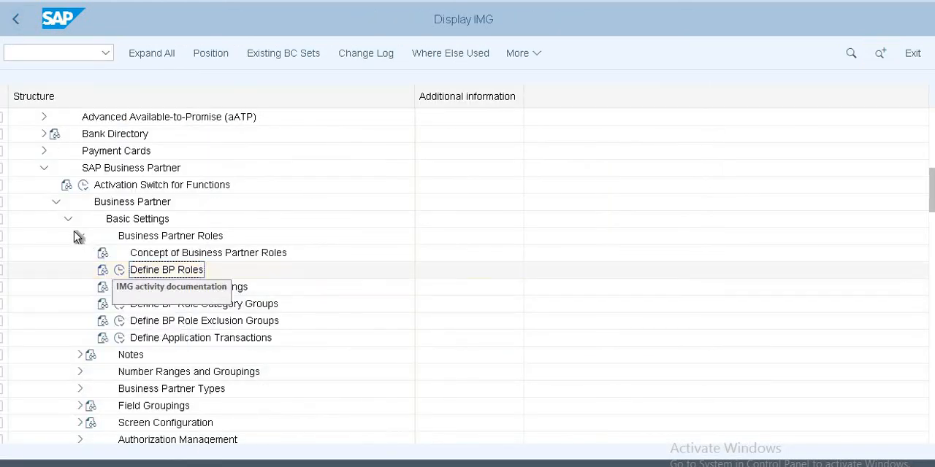
Step: Collapse Business Partner, review the role categories in Set BP Role Category for Direction BP to Customer, and return to the IMG structure
click(57, 204)
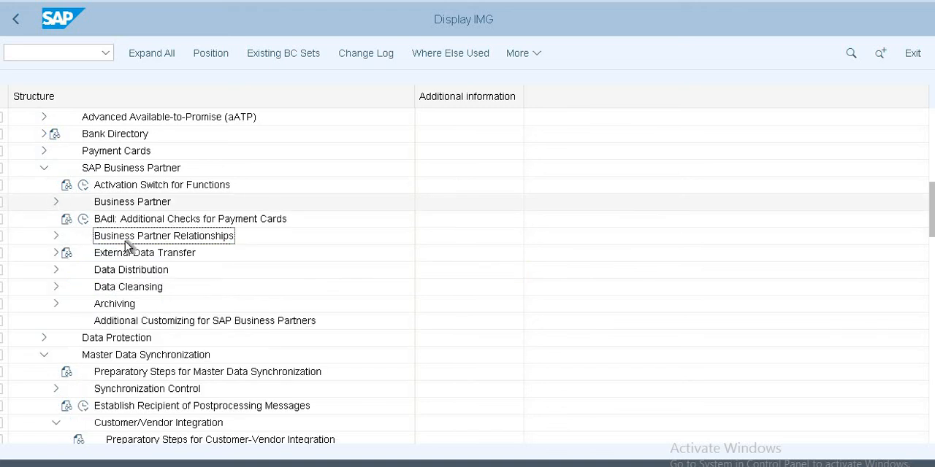
scroll(210, 392, down, 2)
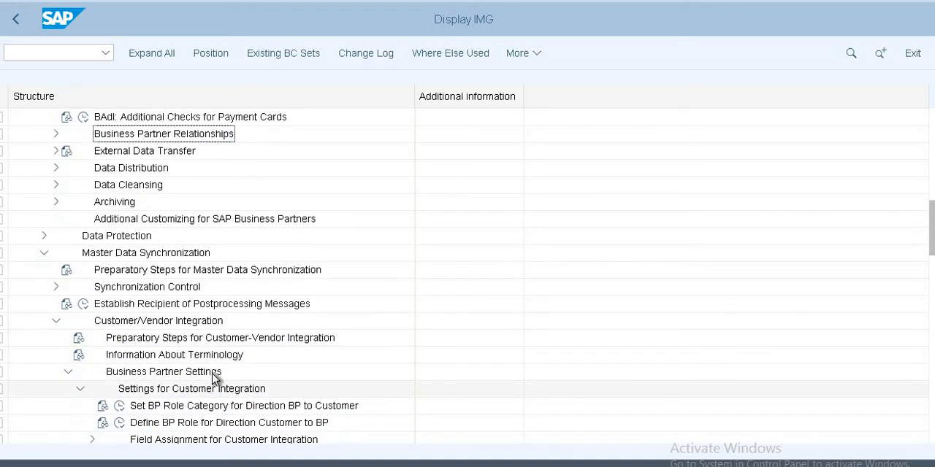
scroll(219, 380, down, 1)
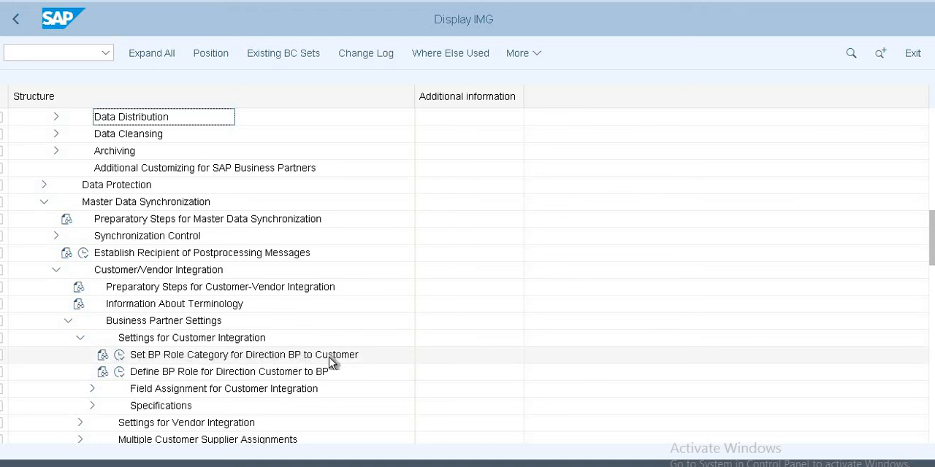
click(119, 357)
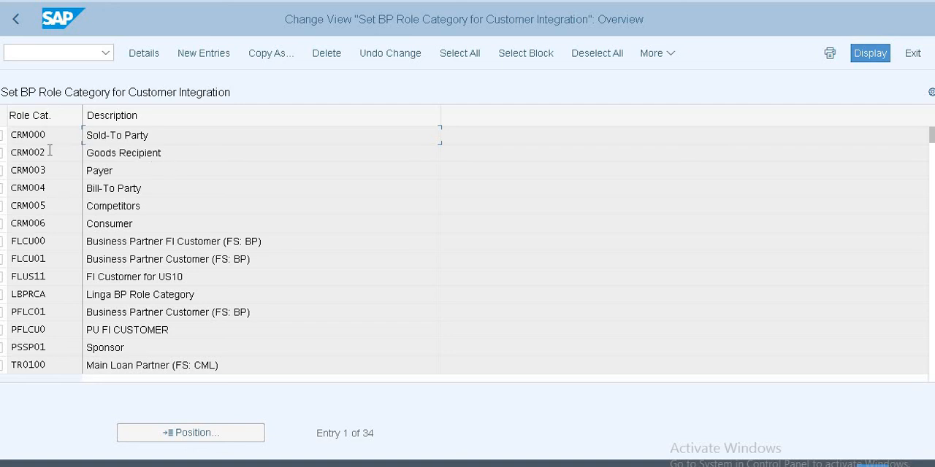
click(18, 21)
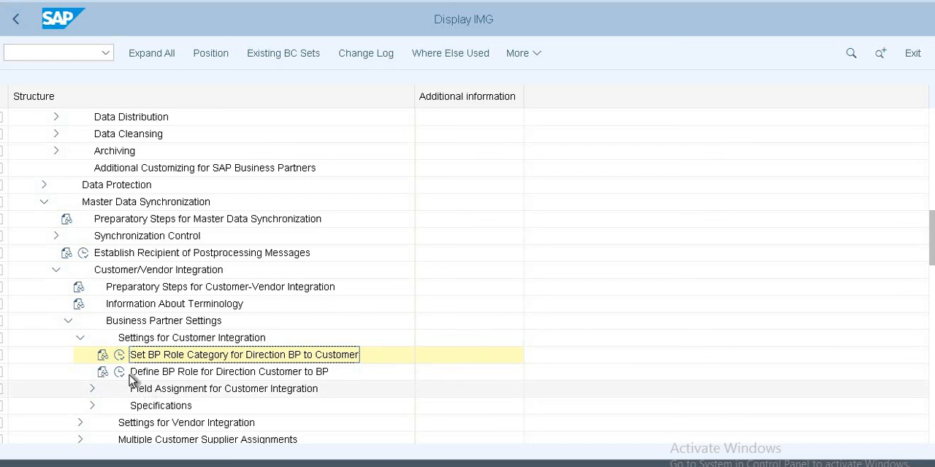
Step: Open Define BP Role for Direction Customer to BP, find account group US10, examine its BP role, and return to the IMG structure
click(120, 373)
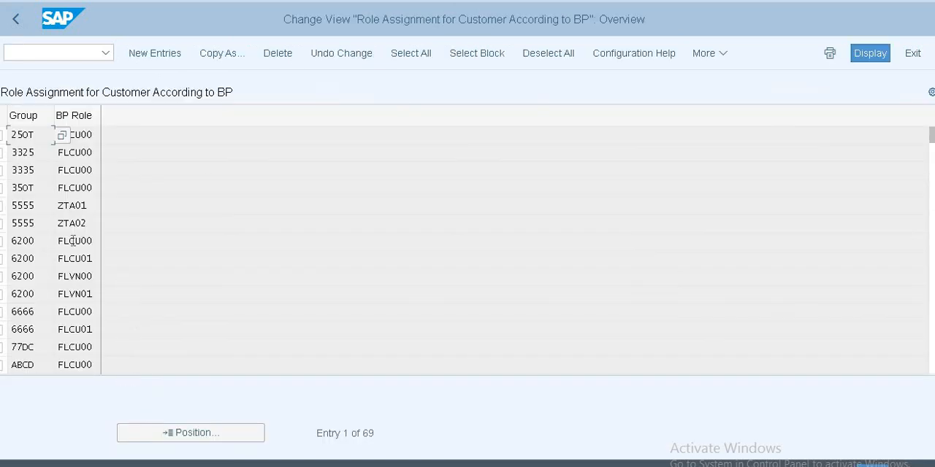
click(95, 130)
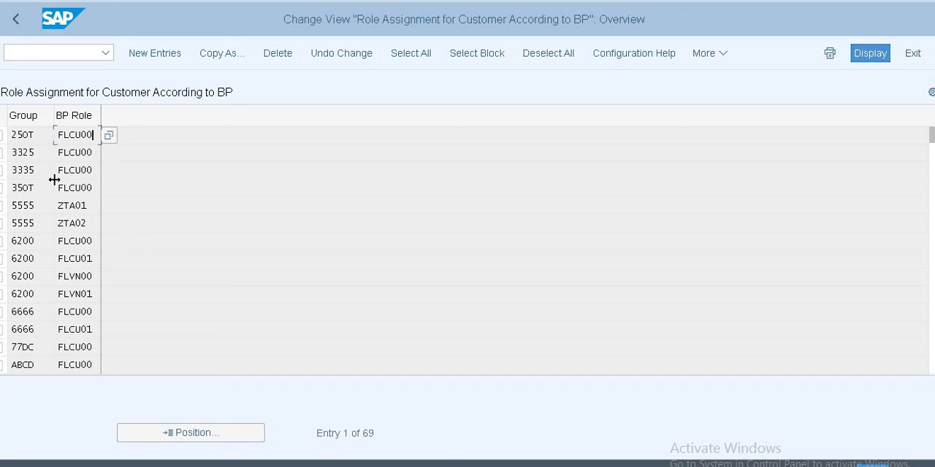
click(31, 244)
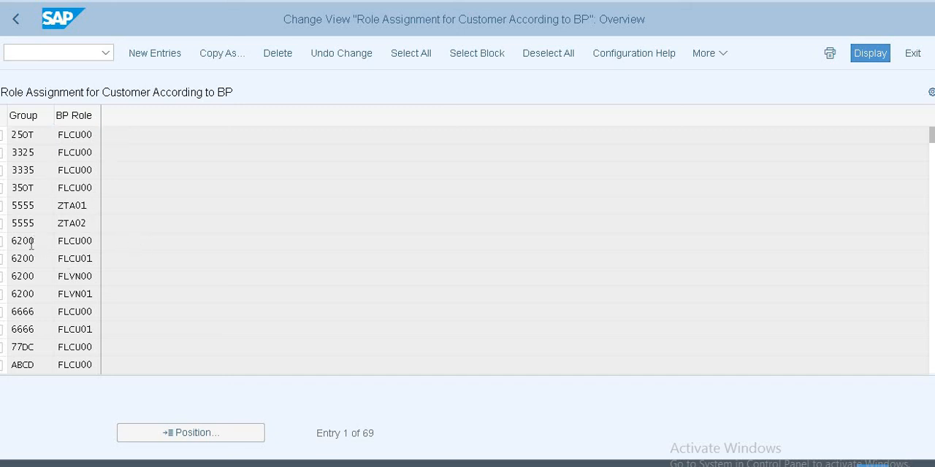
click(208, 434)
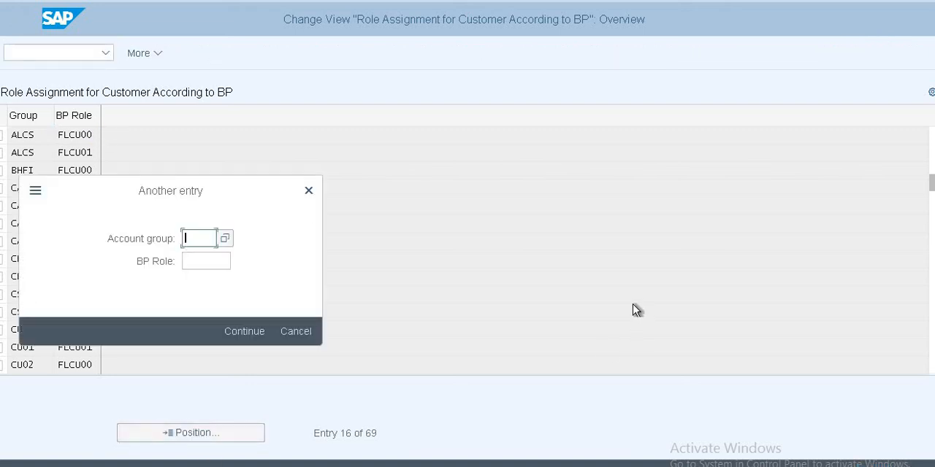
text(US1)
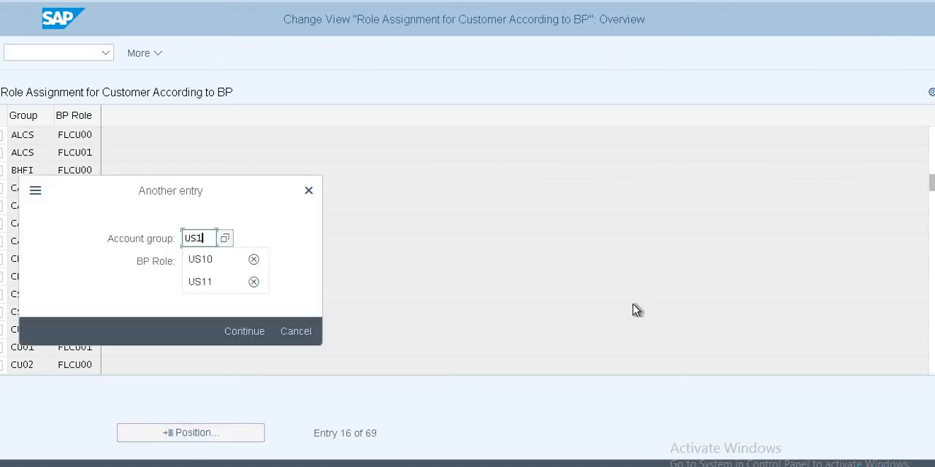
text(0)
key(Return)
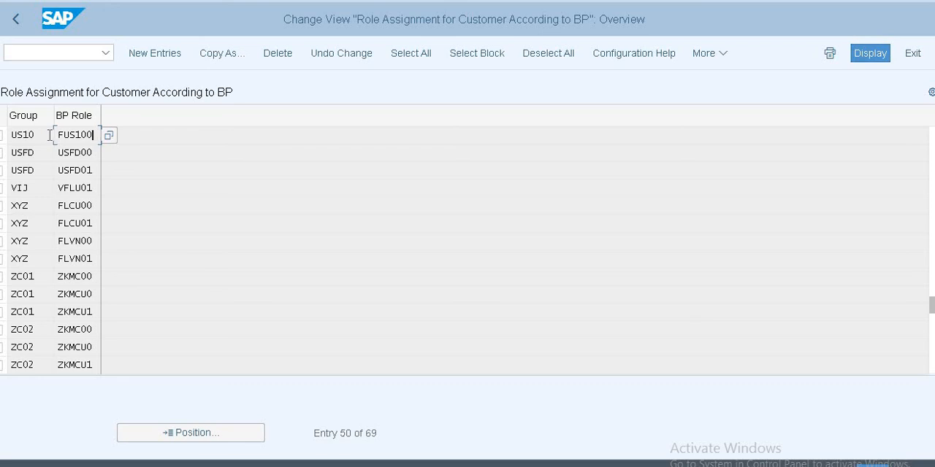
key(shift+Tab)
click(94, 136)
click(15, 19)
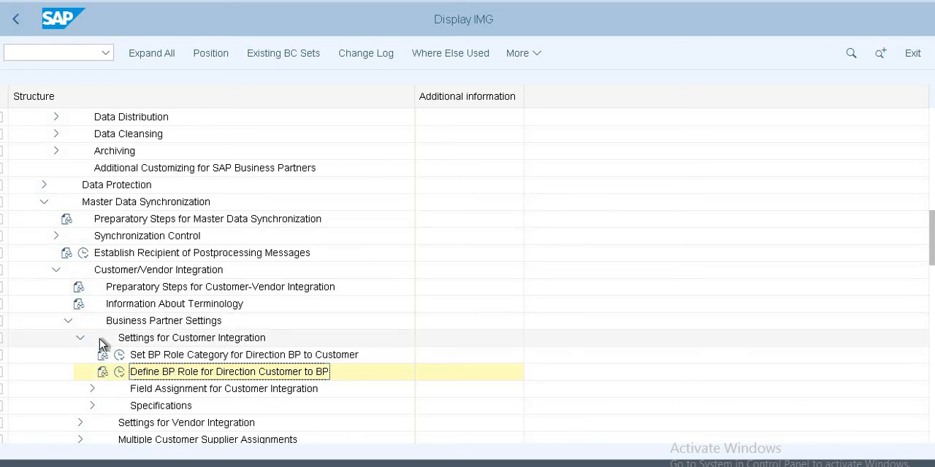
Step: Expand Settings for Vendor Integration, review the role categories in Set BP Role Category for Direction BP to Vendor, and return to the IMG structure
click(57, 270)
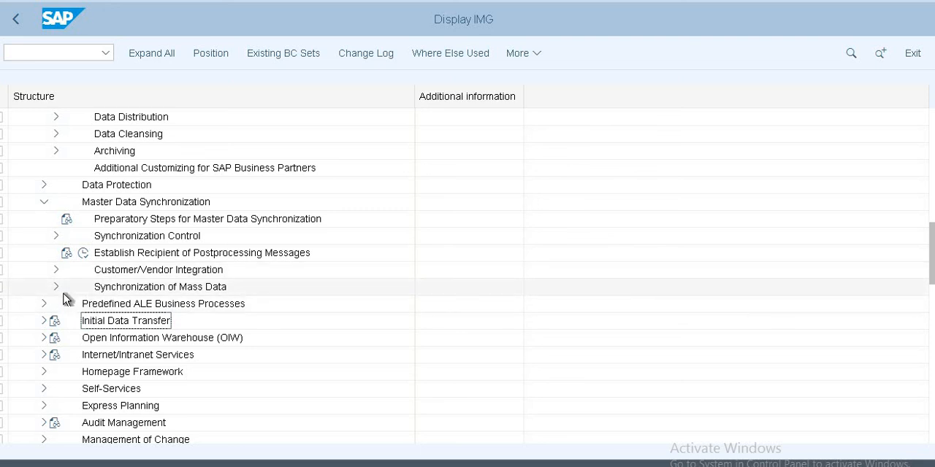
click(57, 269)
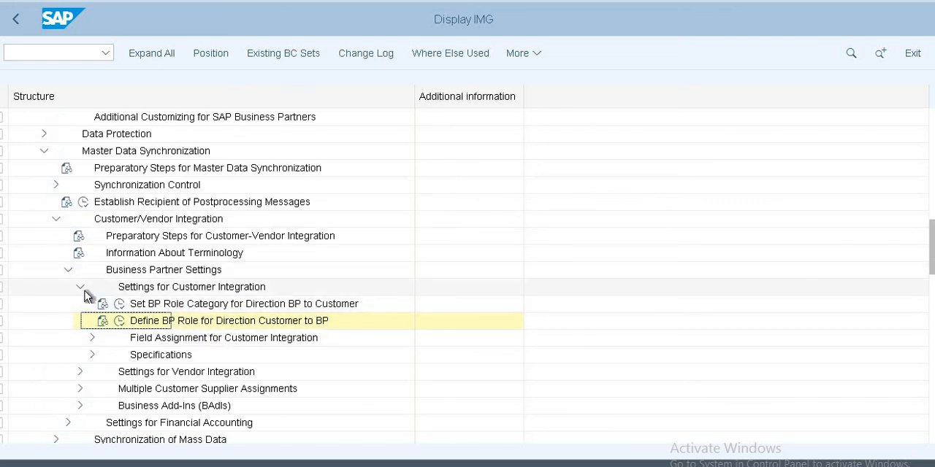
click(82, 290)
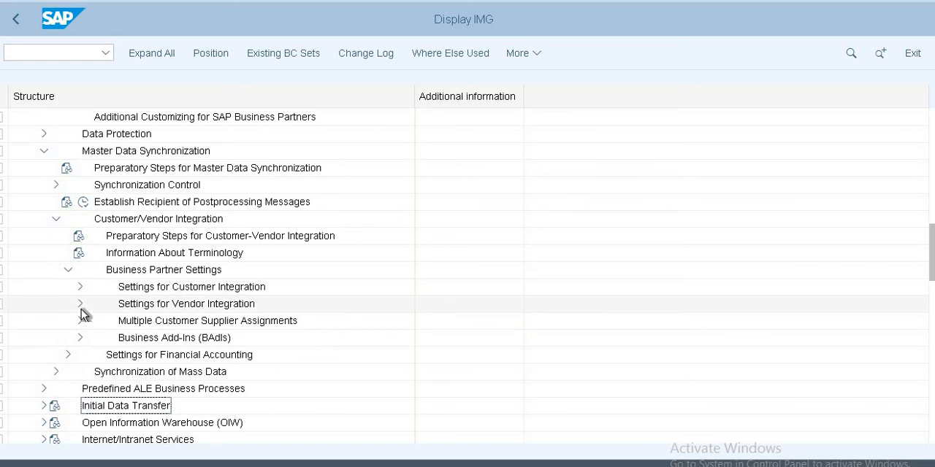
click(80, 305)
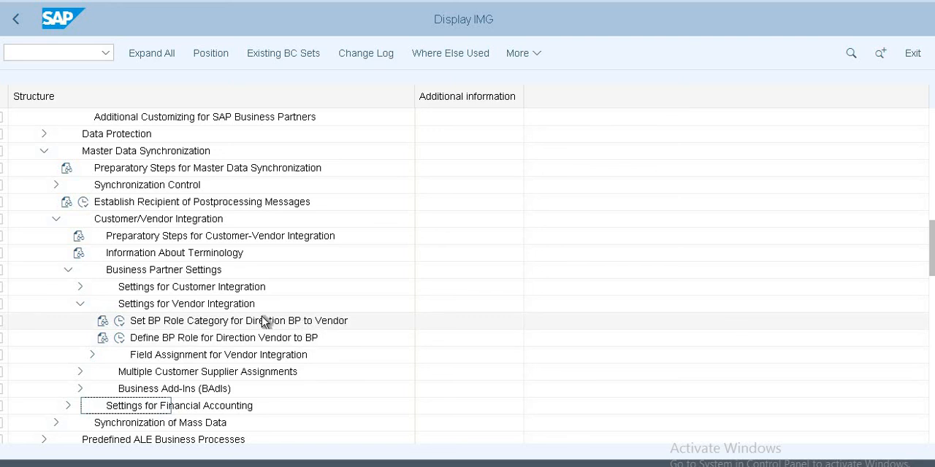
click(121, 322)
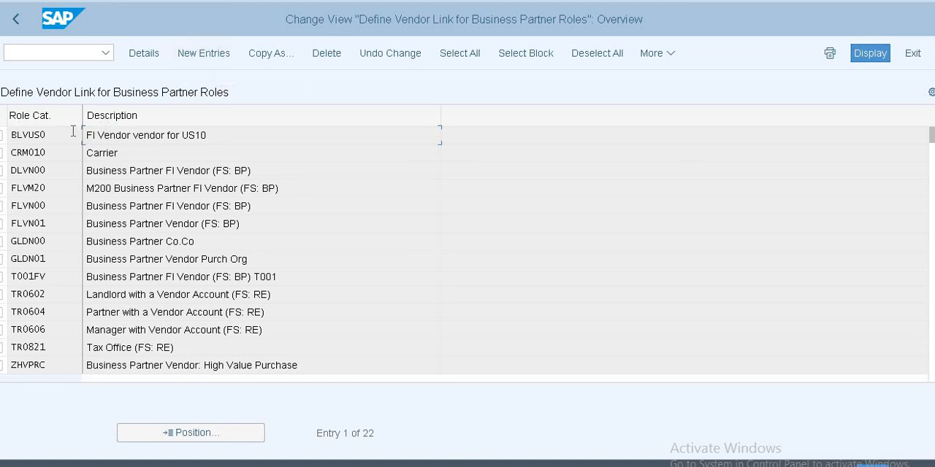
click(18, 24)
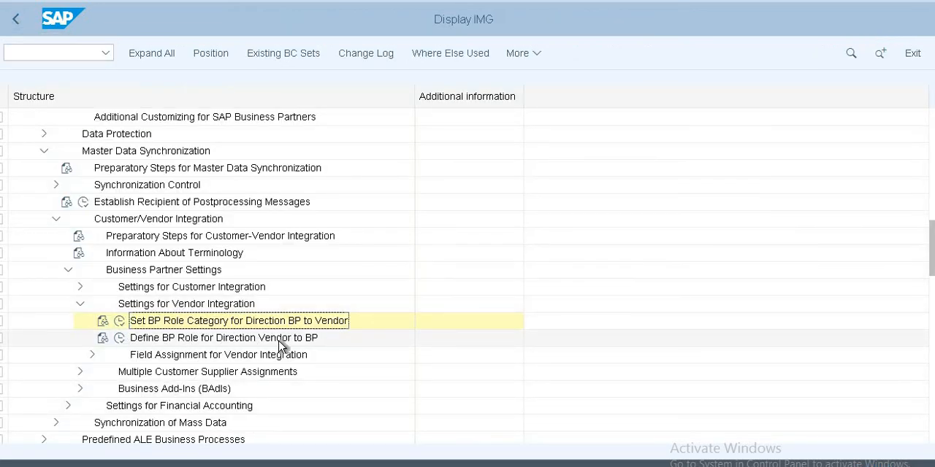
Step: Open Define BP Role for Direction Vendor to BP, find account group US11, examine its BP role, and return to the IMG structure
click(119, 338)
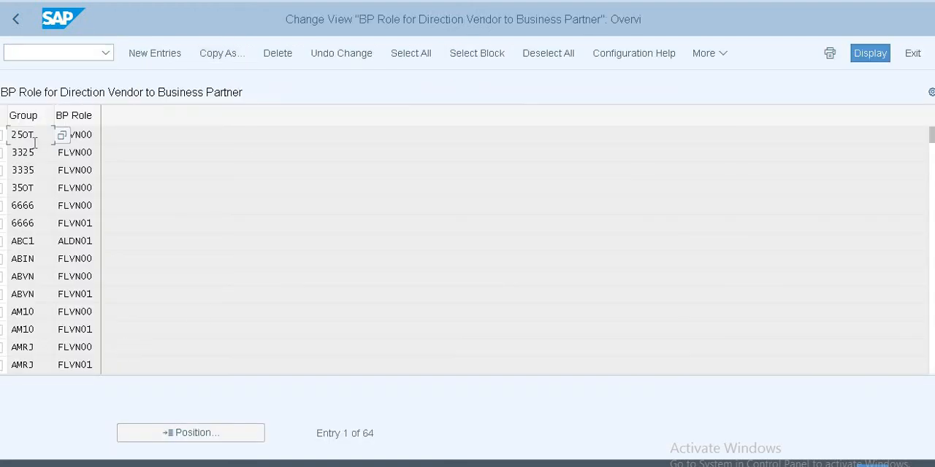
click(259, 435)
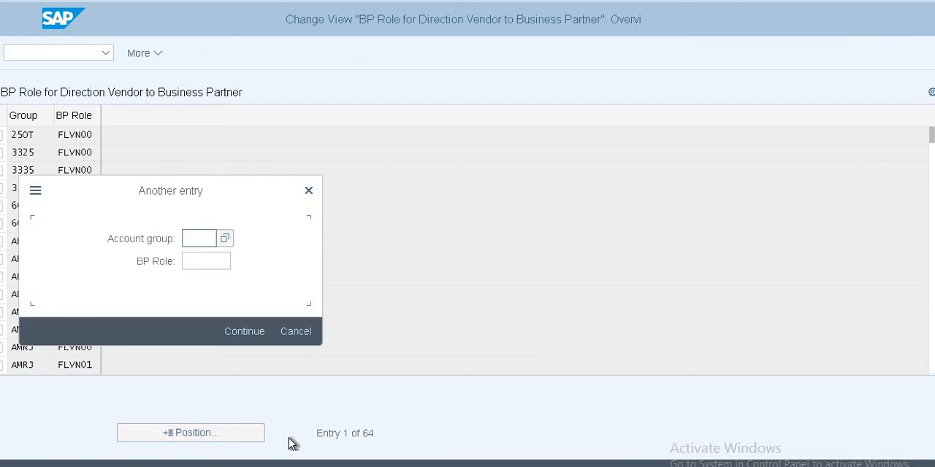
text(US)
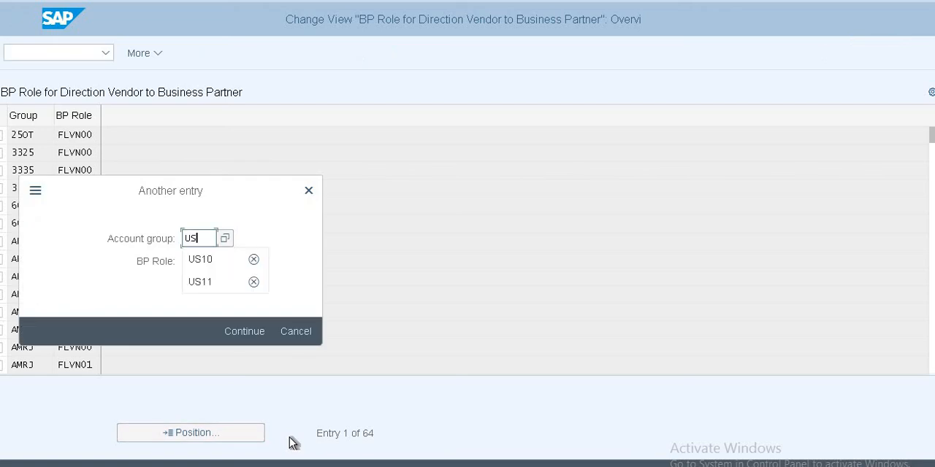
text(11)
key(Return)
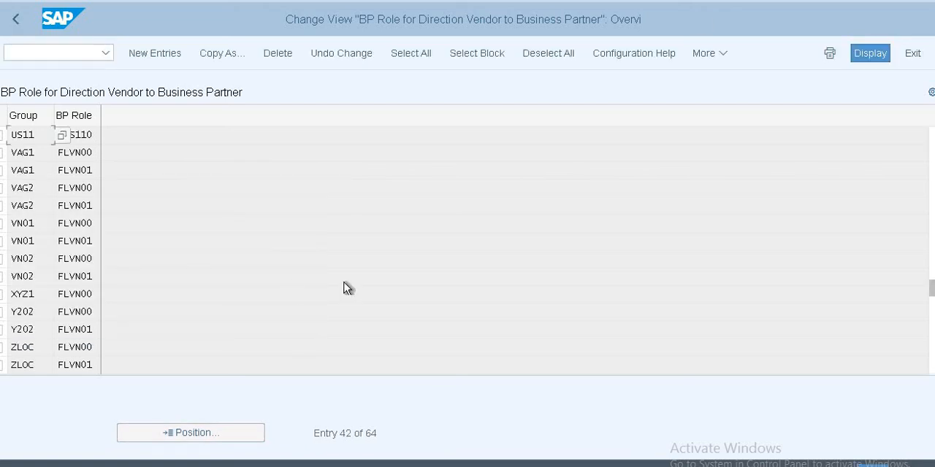
click(99, 135)
click(16, 22)
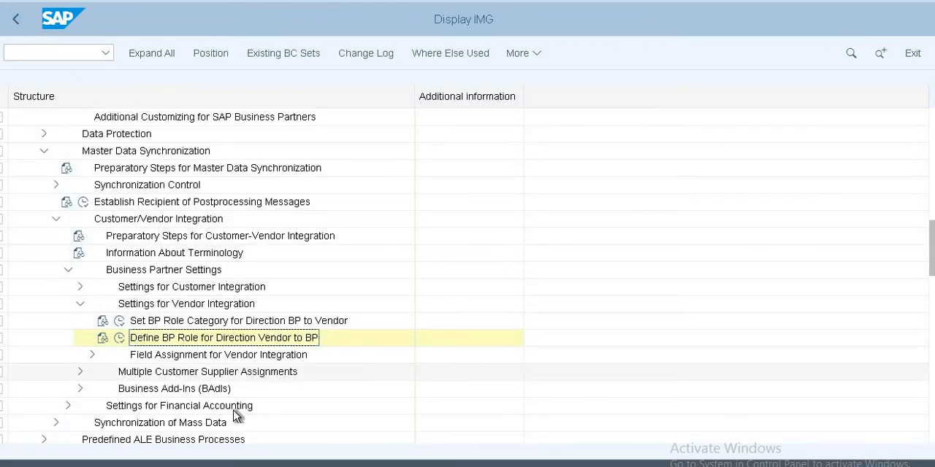
Step: Open Define Number Assignment for Direction BP to Vendor under the vendor Assign Keys settings and find grouping US11
click(93, 356)
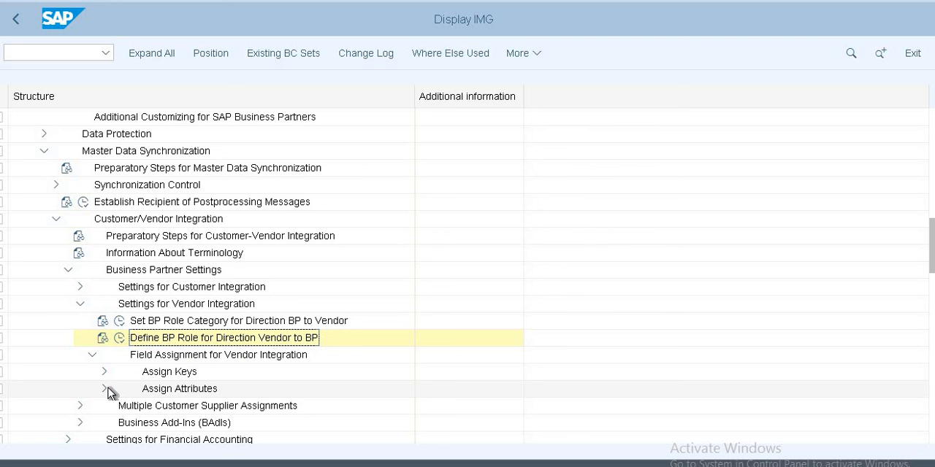
click(104, 372)
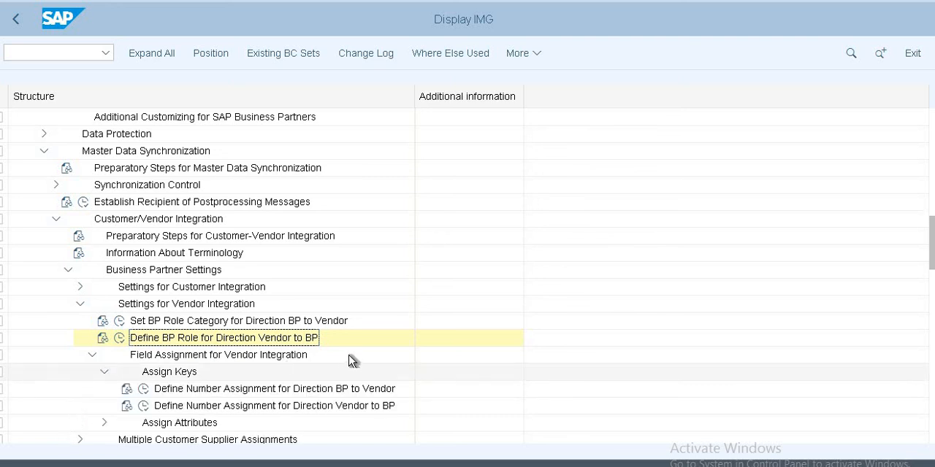
click(145, 390)
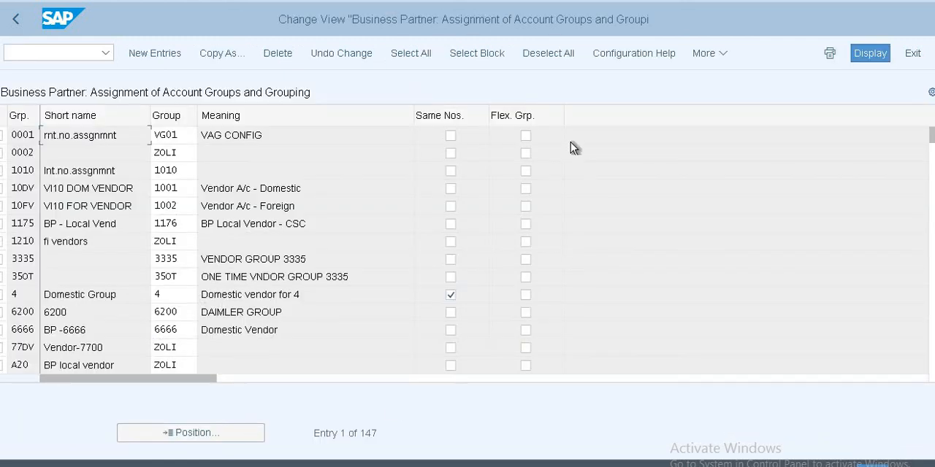
click(232, 433)
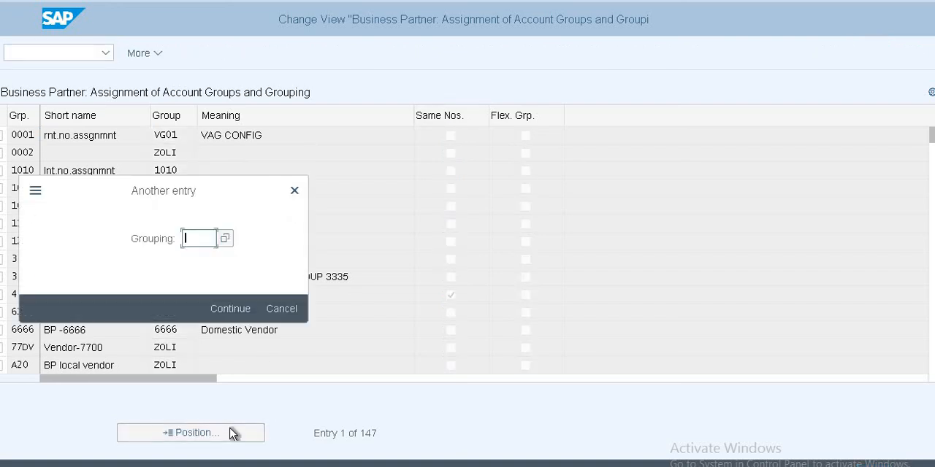
text(U)
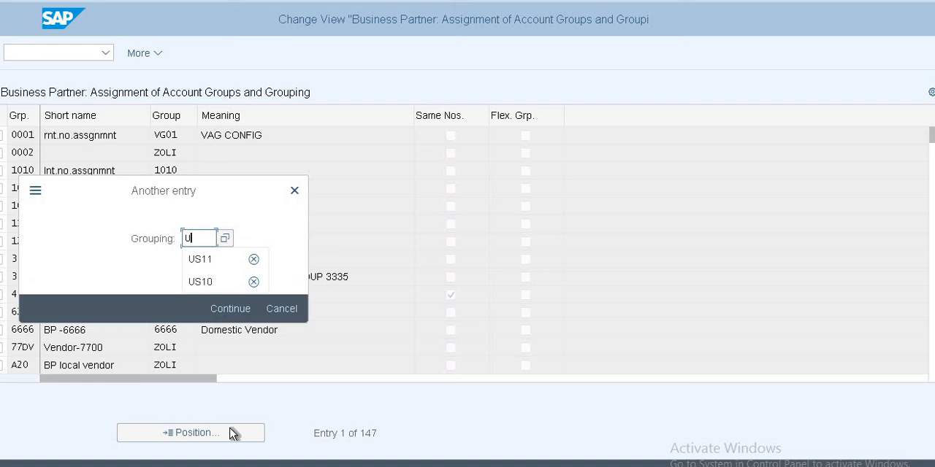
text(s11)
key(Return)
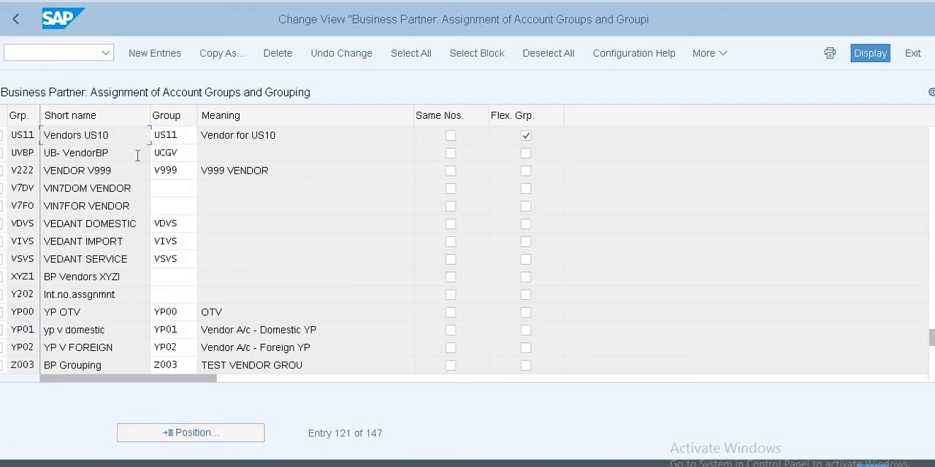
Step: Examine the account group, same-numbers and flexible-grouping settings of grouping US11, leave them unchanged, and return to the IMG structure
click(33, 135)
drag(184, 134, 147, 126)
click(175, 131)
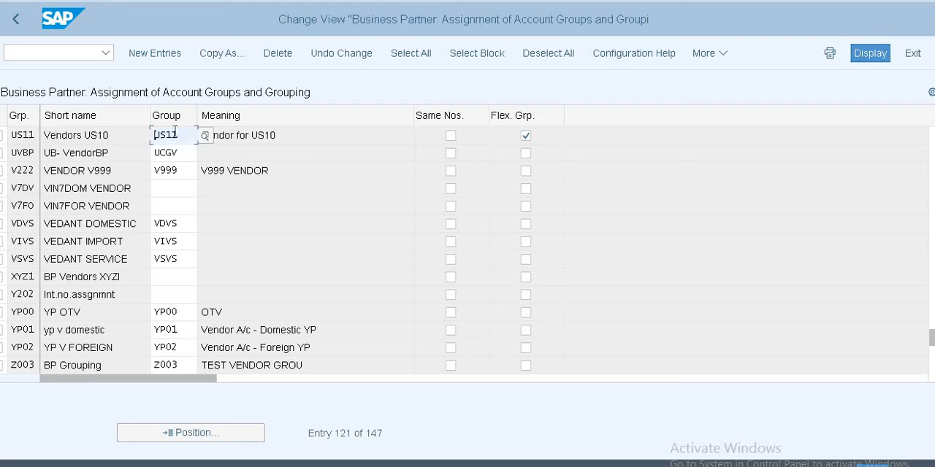
click(450, 137)
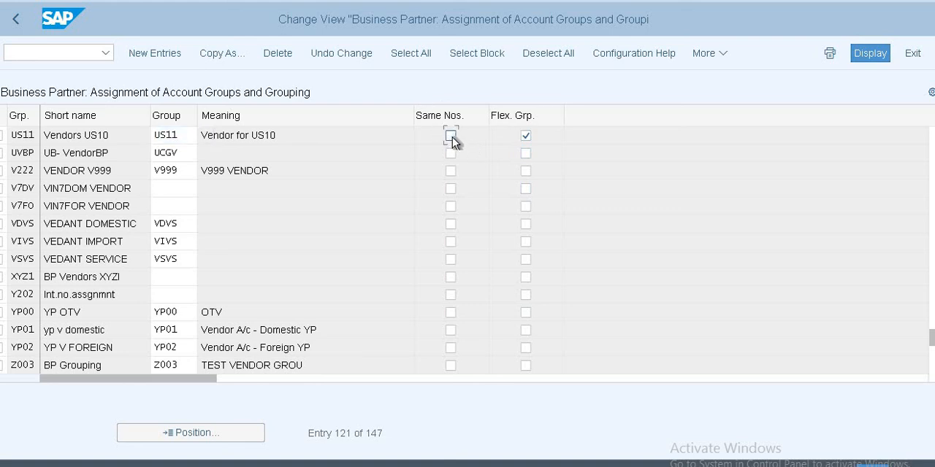
click(526, 136)
click(18, 22)
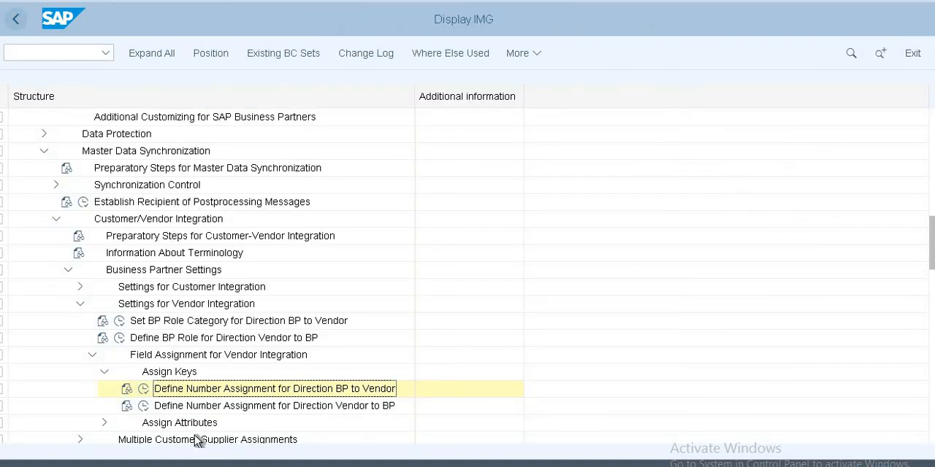
Step: Review the entries in Define Number Assignment for Direction Vendor to BP, return to the IMG structure, and collapse Settings for Vendor Integration
click(144, 406)
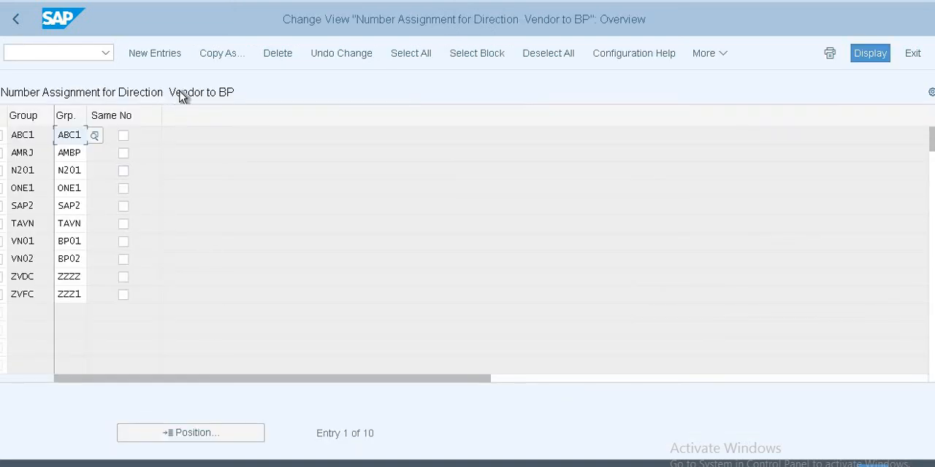
click(15, 19)
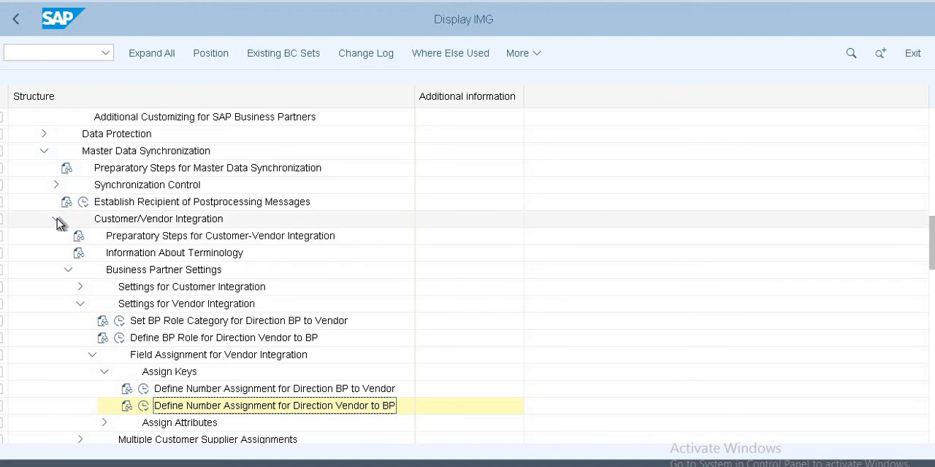
click(80, 305)
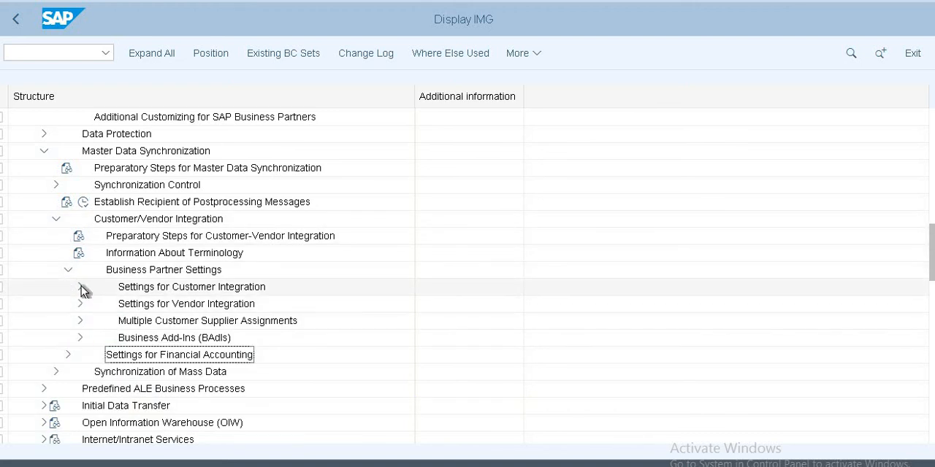
Step: Expand Settings for Customer Integration to its Assign Keys settings and open Define Number Assignment for Direction BP to Customer
click(80, 287)
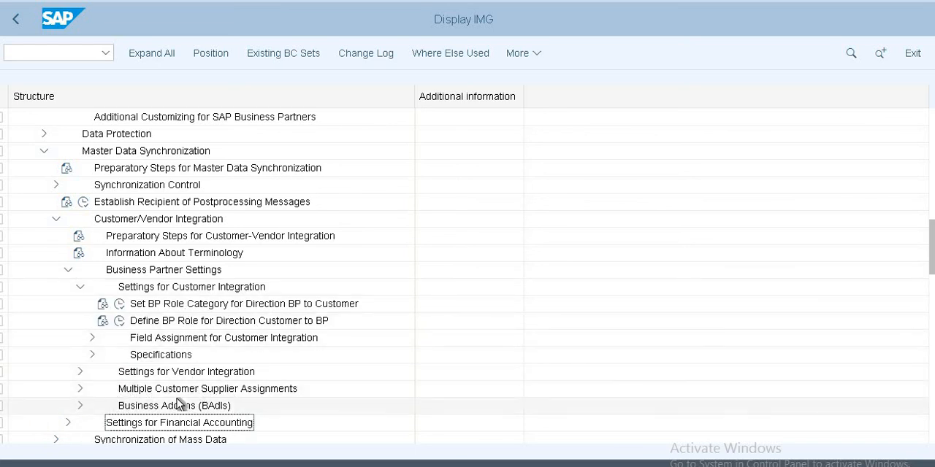
click(92, 355)
click(93, 355)
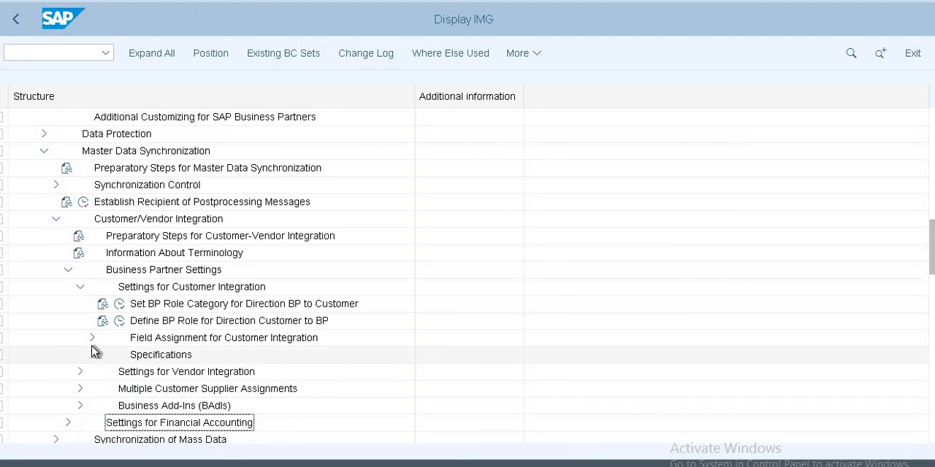
click(93, 340)
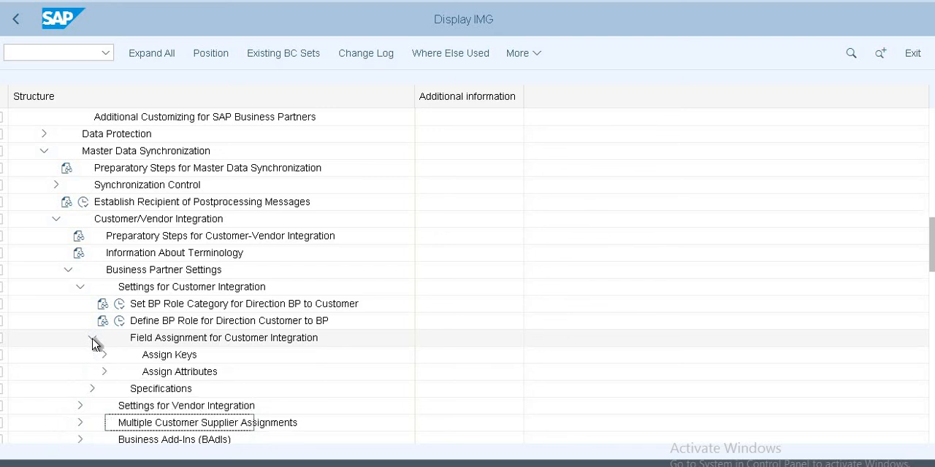
click(104, 356)
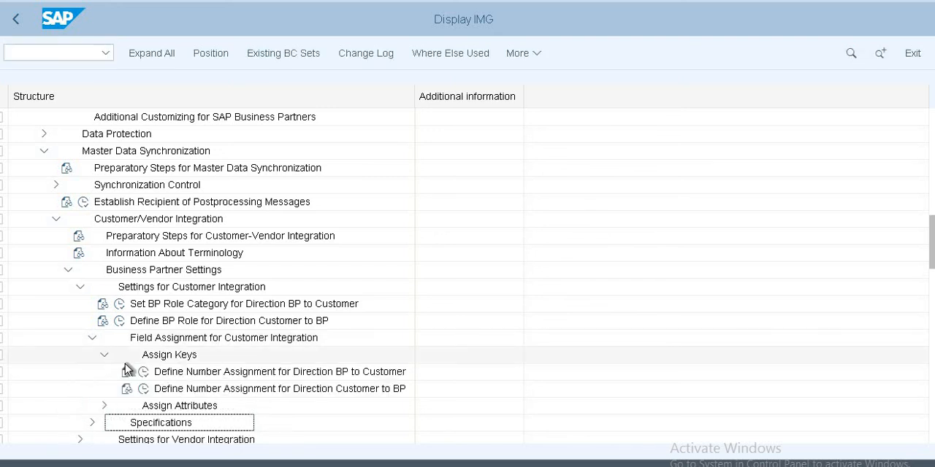
click(142, 373)
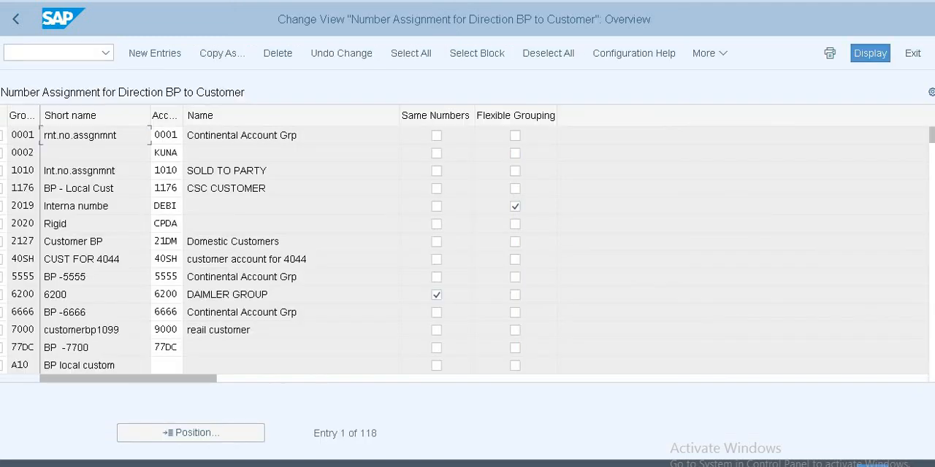
Step: Find grouping US10 in the BP to Customer number assignments and review its account group, same-numbers and flexible-grouping settings
click(231, 437)
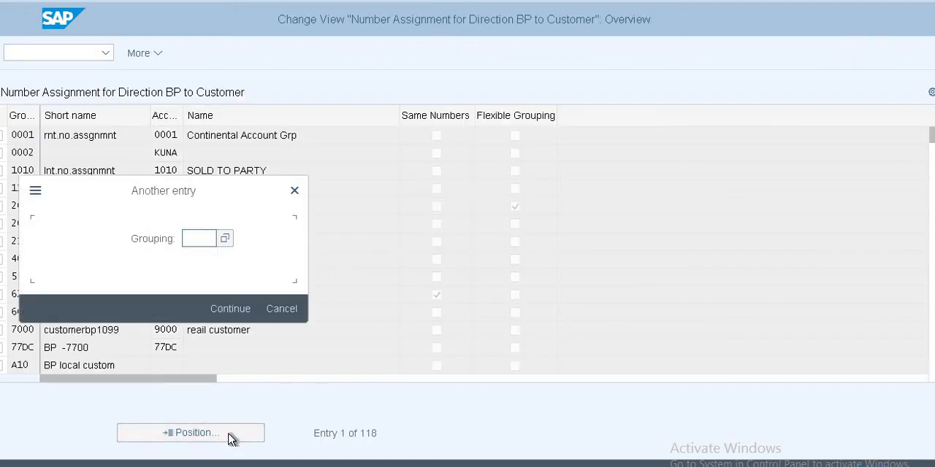
text(US10)
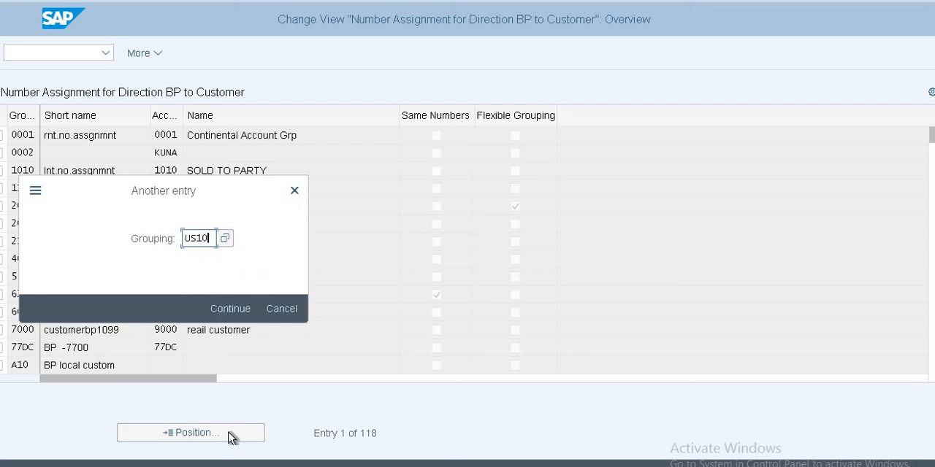
key(Return)
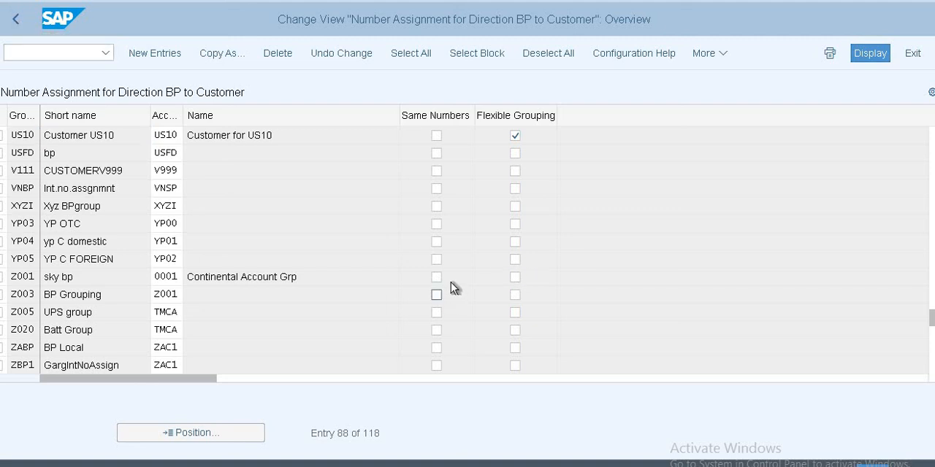
Step: Switch to the SAP Easy Access session, start transaction FS00, and try to open its hierarchy display settings
key(alt+Tab)
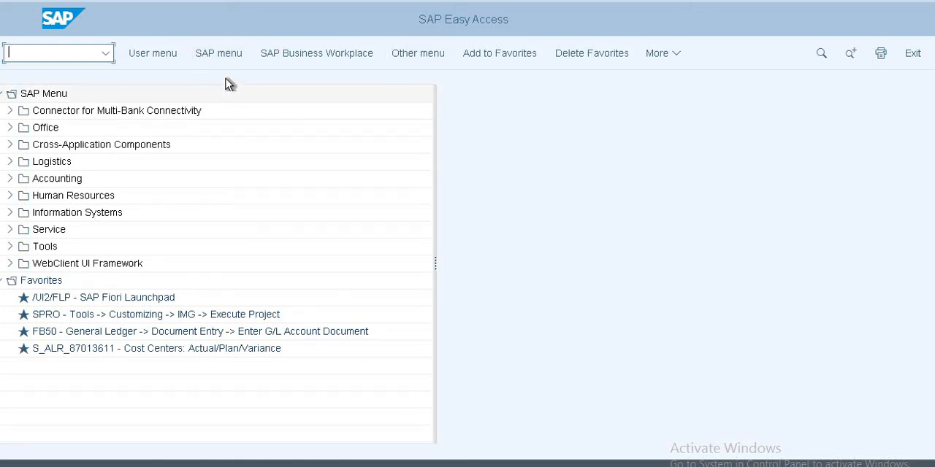
text(fs00)
key(Return)
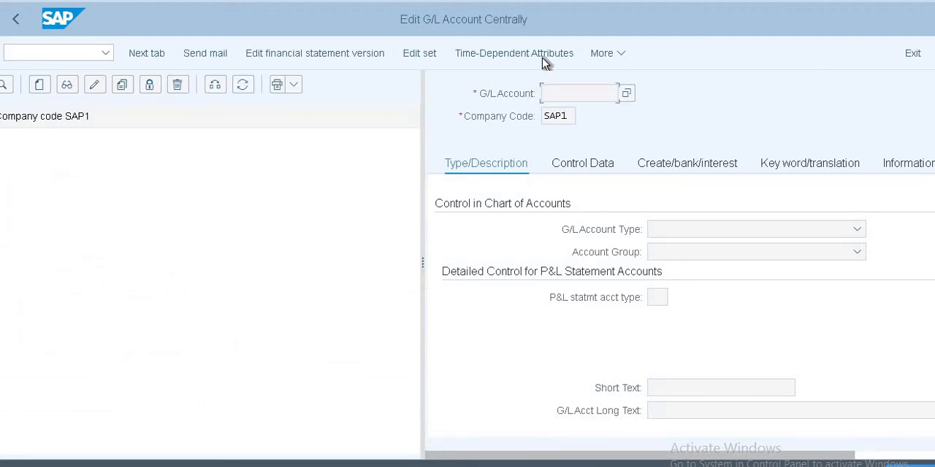
click(622, 55)
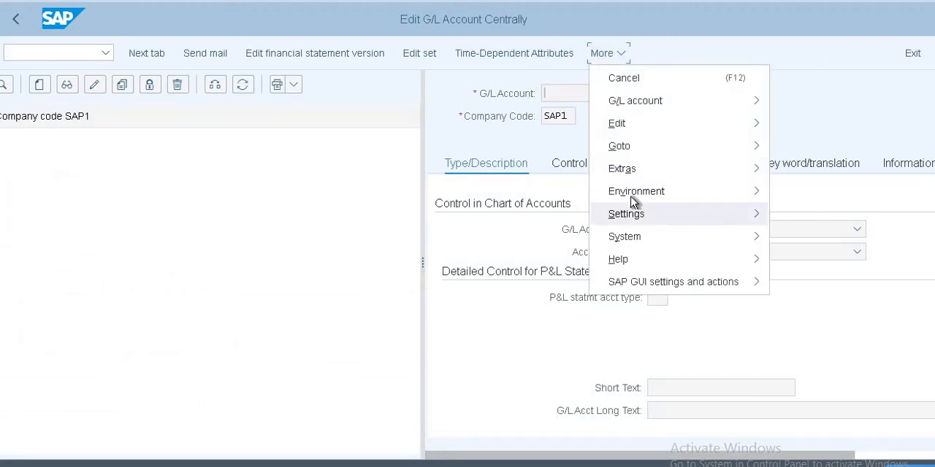
mouse_move(636, 214)
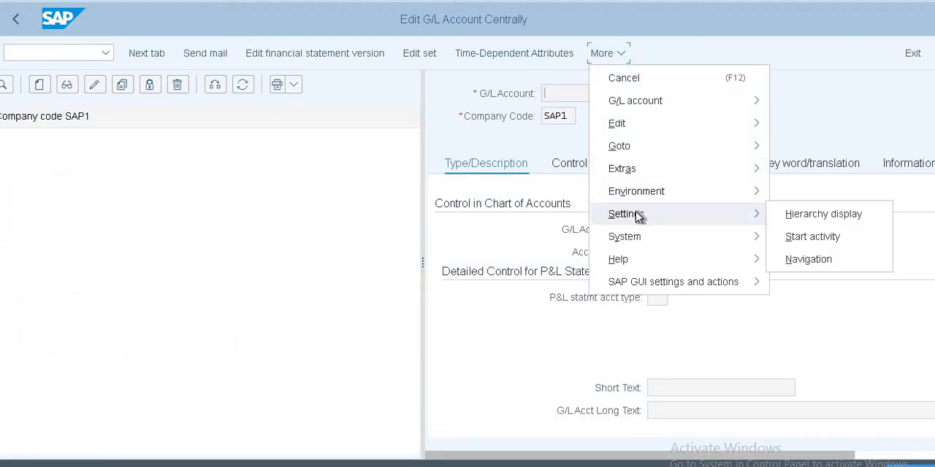
click(801, 221)
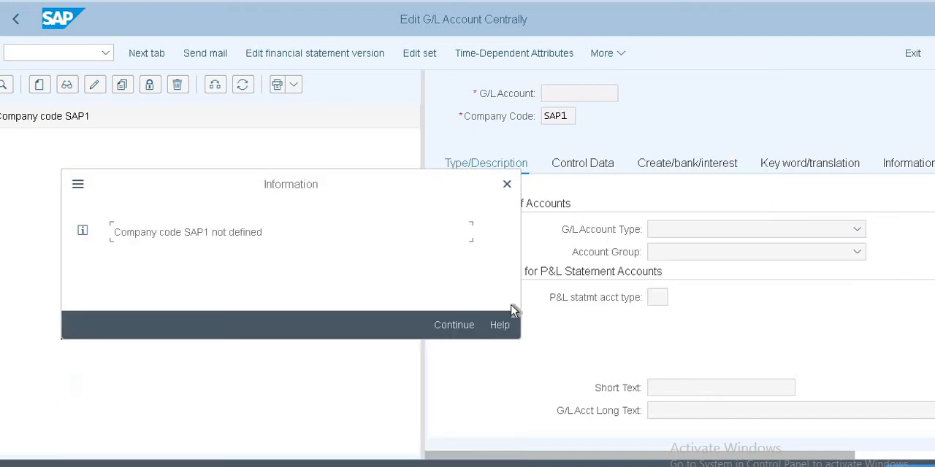
click(454, 325)
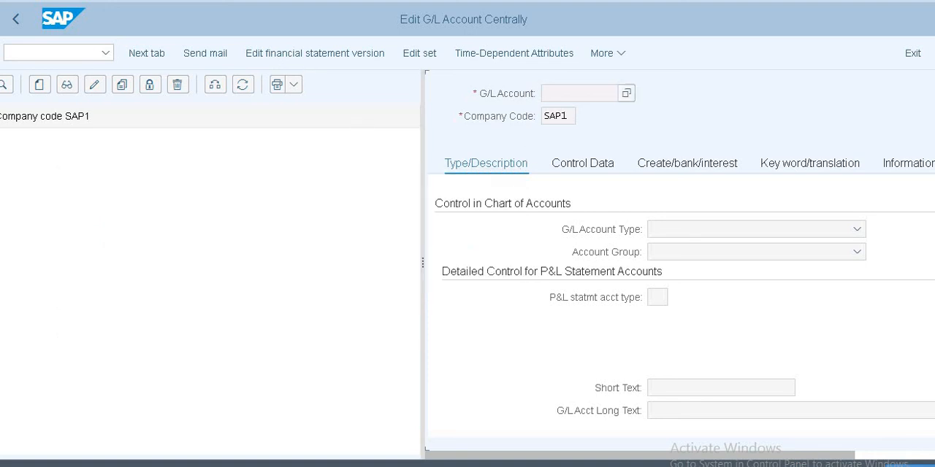
Step: Leave Edit G/L Account Centrally and return to SAP Easy Access, dismissing the information messages
click(15, 18)
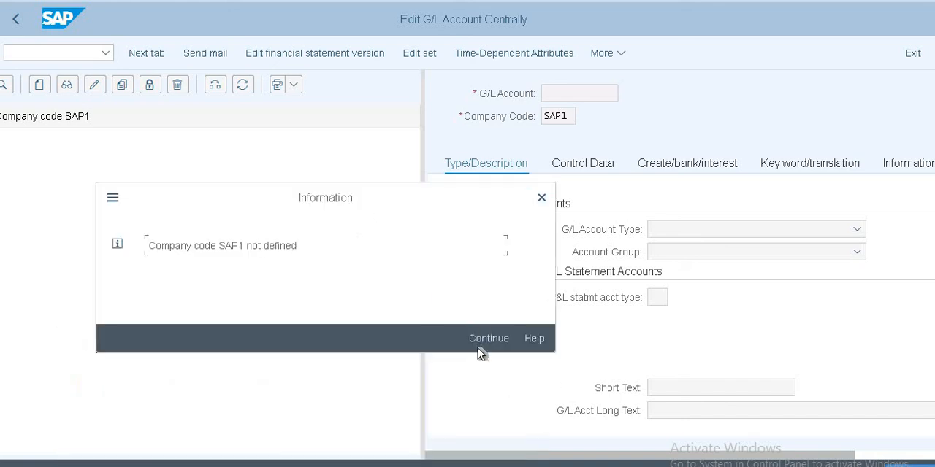
click(480, 343)
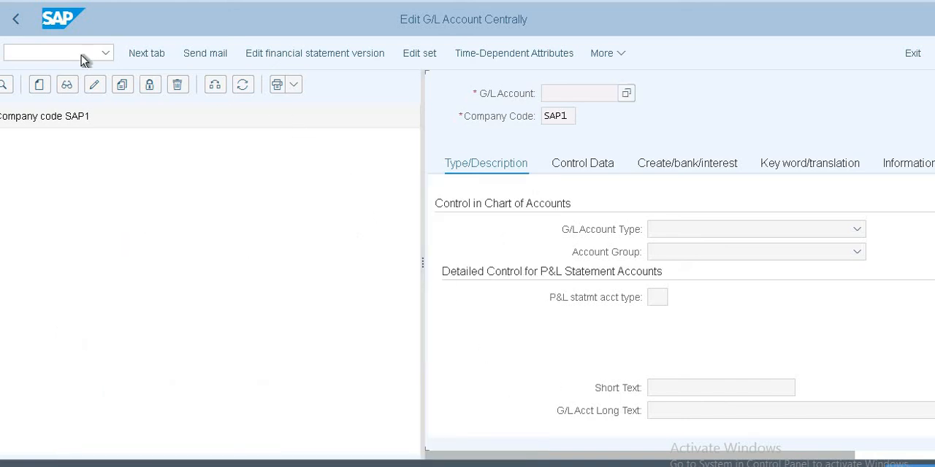
click(17, 21)
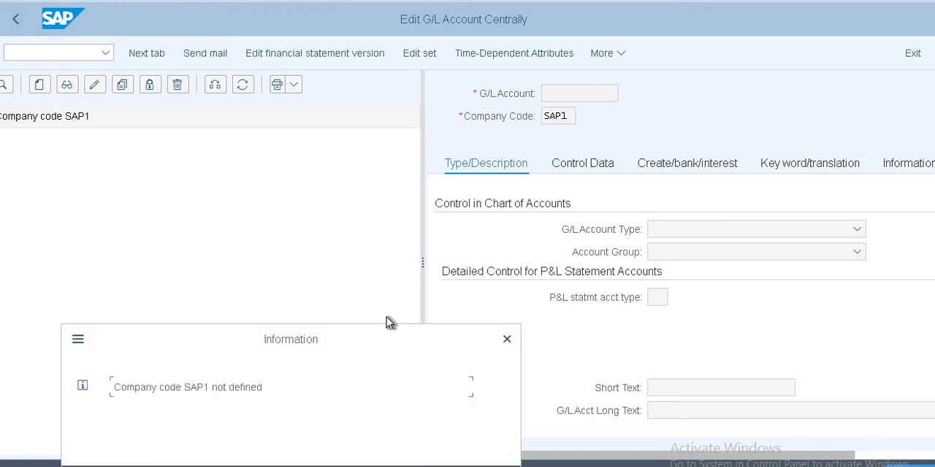
drag(332, 347, 307, 10)
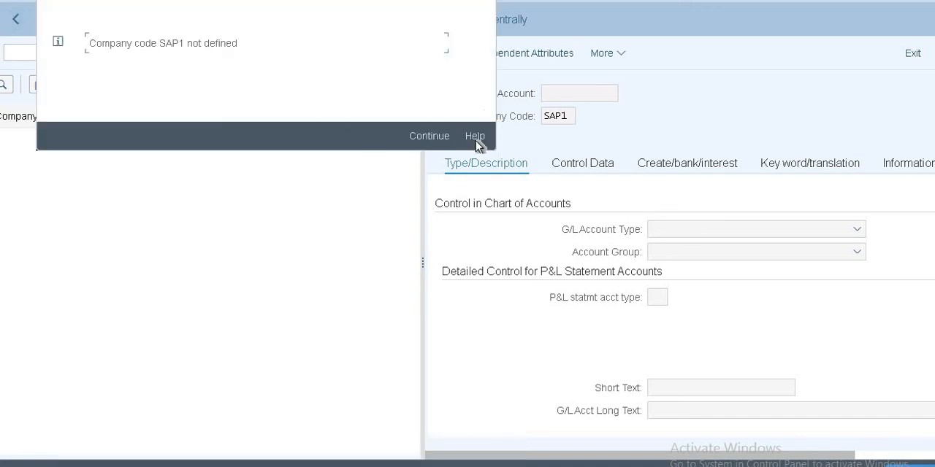
click(433, 136)
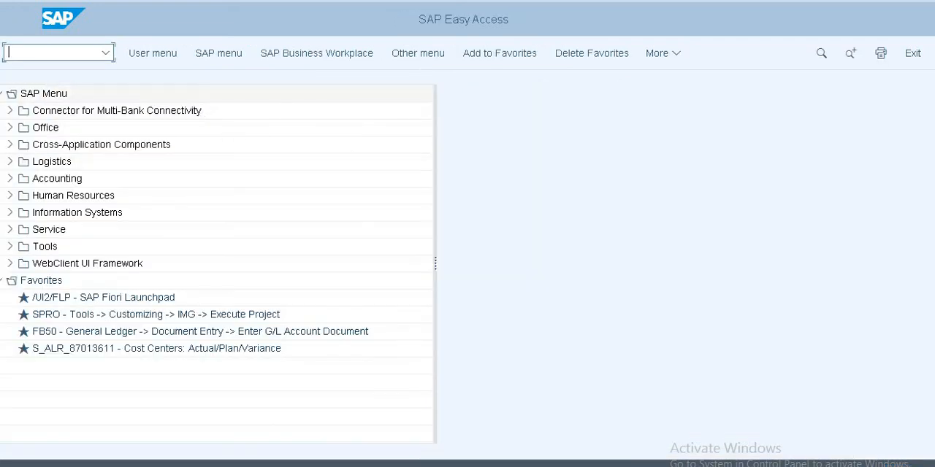
Step: Start transaction FS00 again and change the company code of the G/L account hierarchy to US10
text(fs00)
key(Return)
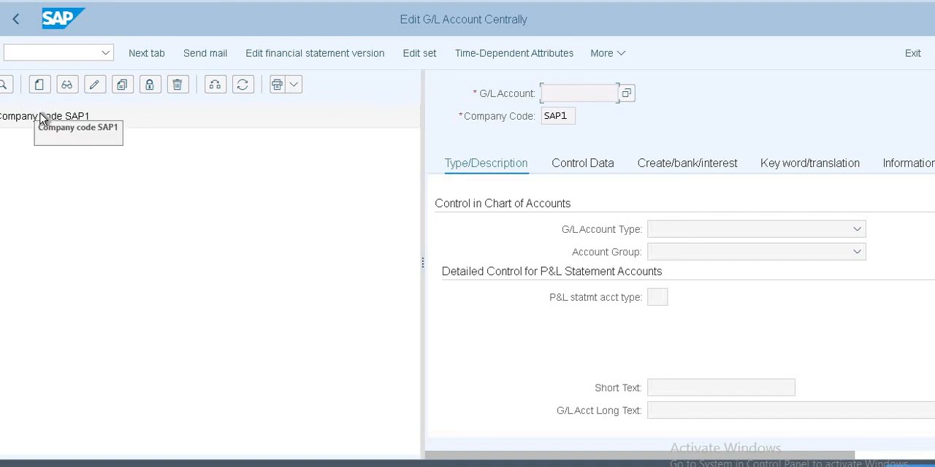
click(35, 108)
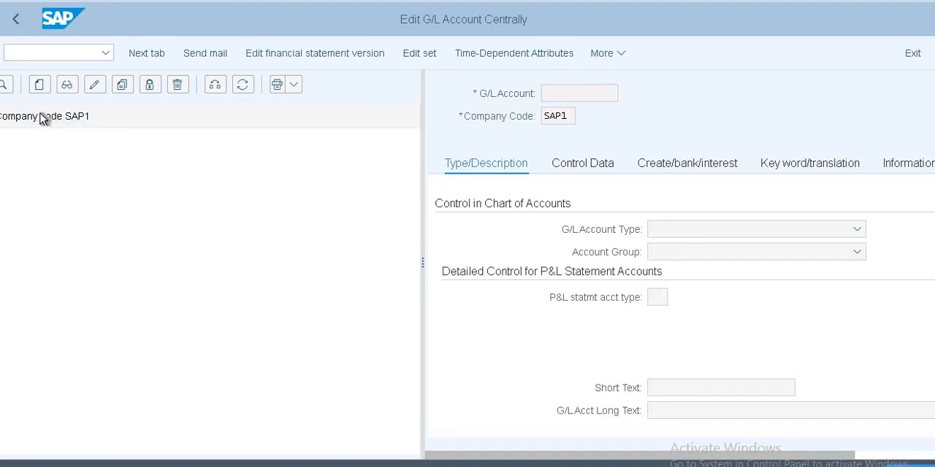
click(216, 85)
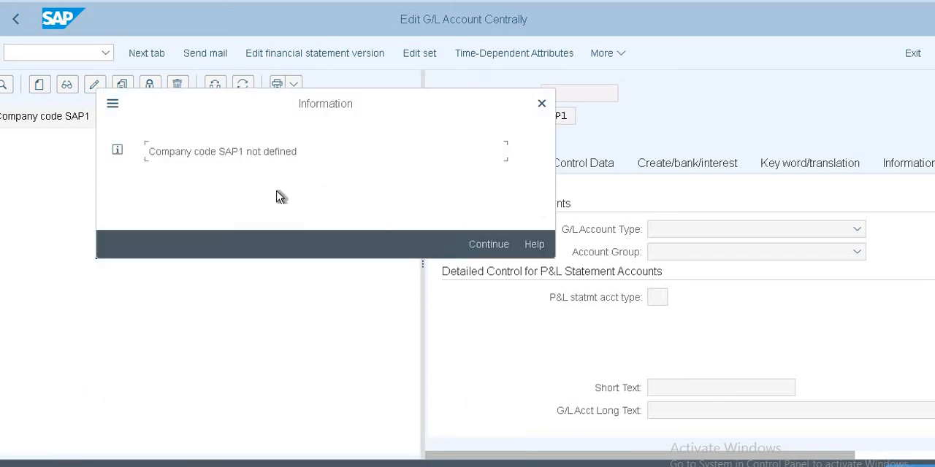
click(489, 244)
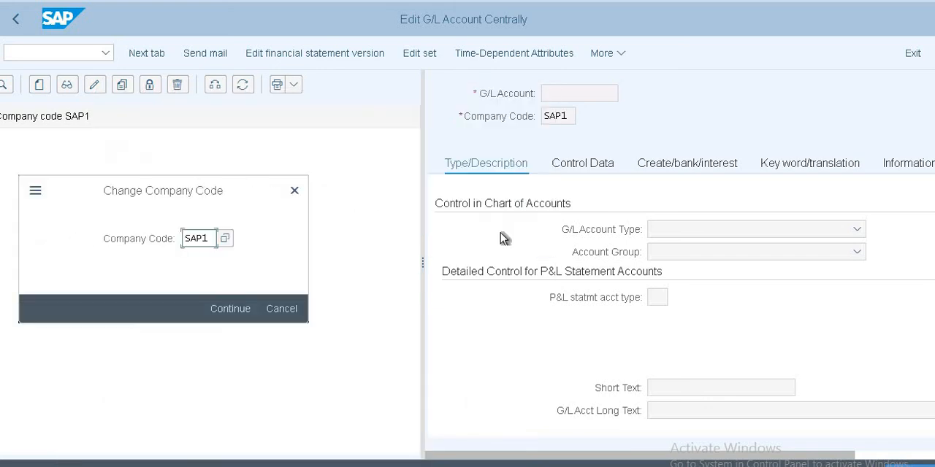
click(214, 238)
key(BackSpace)
key(BackSpace)
text(US)
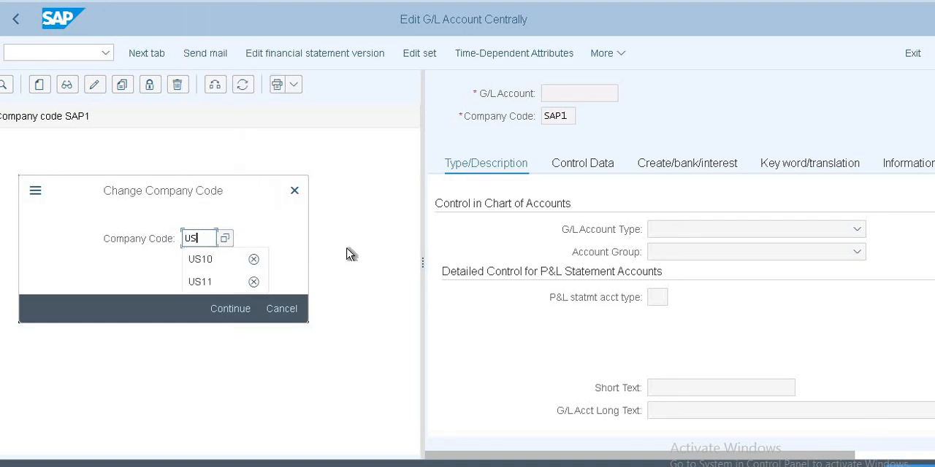
text(10)
key(Return)
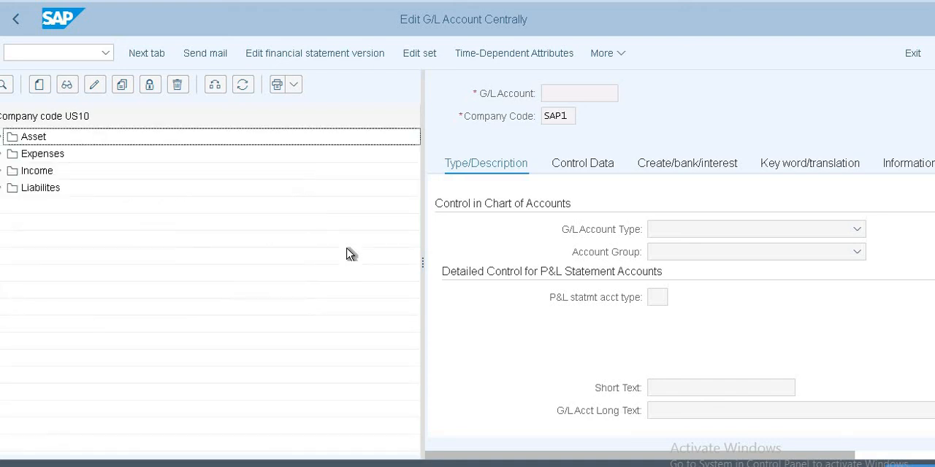
Step: Try to open the hierarchy display settings with company code US10 loaded, dismiss the message, and select the Expenses folder
click(615, 55)
mouse_move(658, 216)
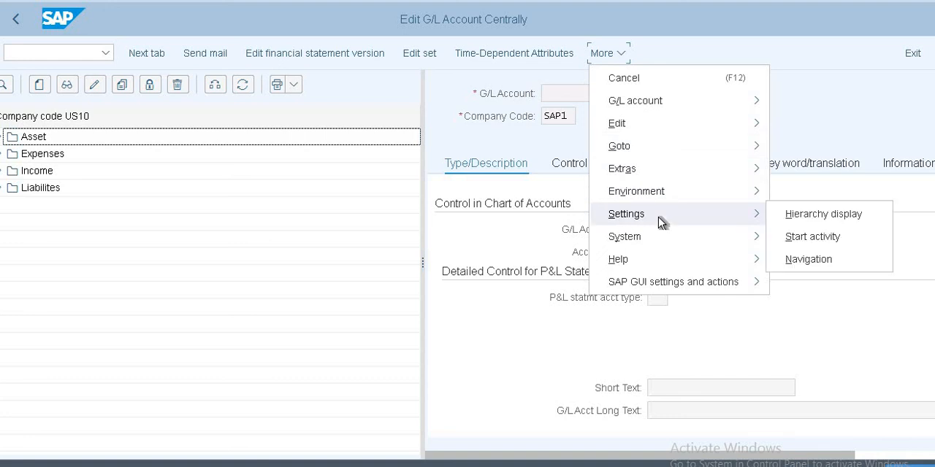
click(812, 216)
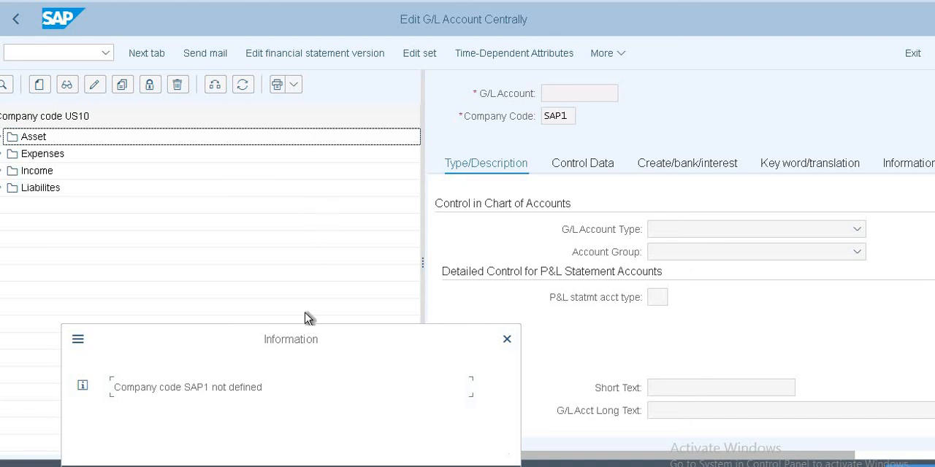
click(483, 214)
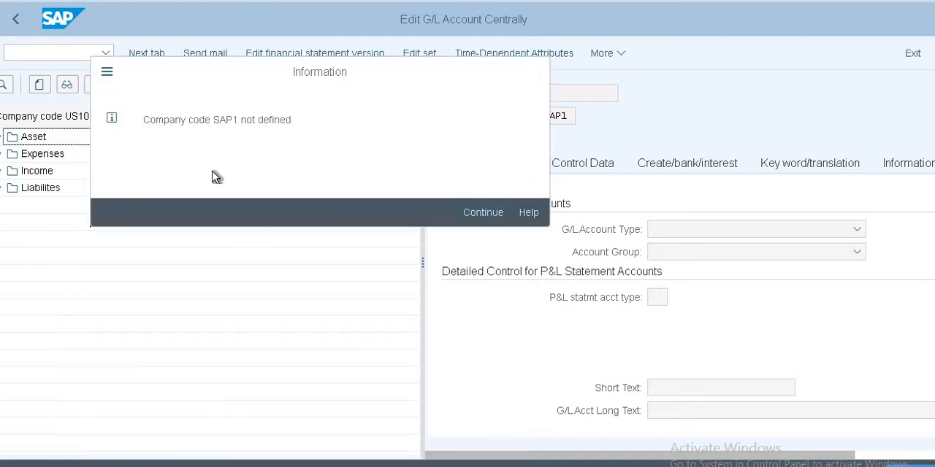
click(32, 156)
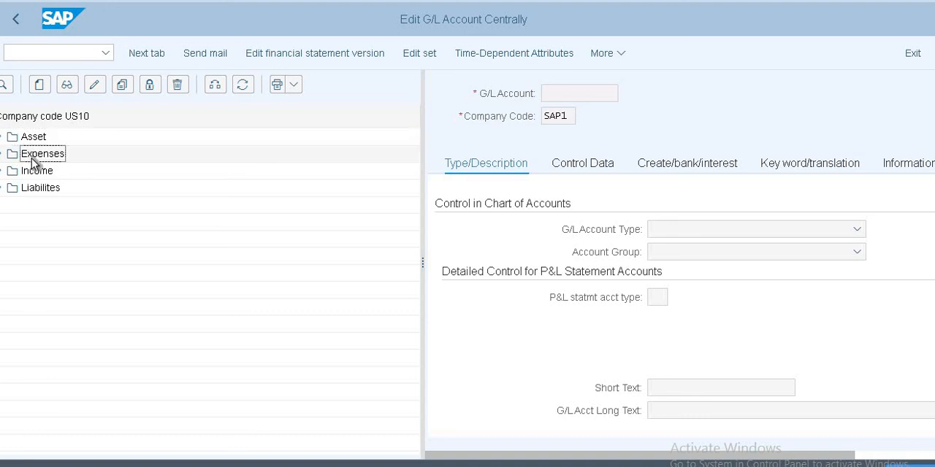
Step: Reapply company code US10 to the account hierarchy and exit to SAP Easy Access
click(215, 86)
drag(314, 344, 351, 136)
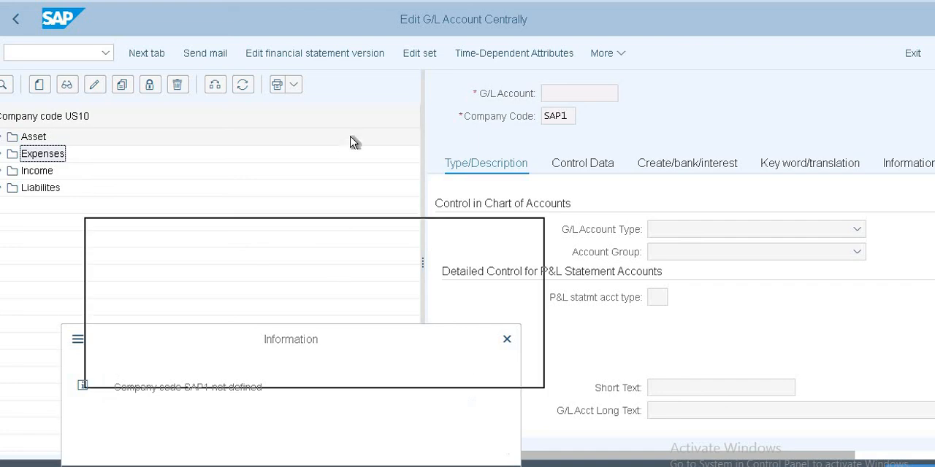
click(482, 272)
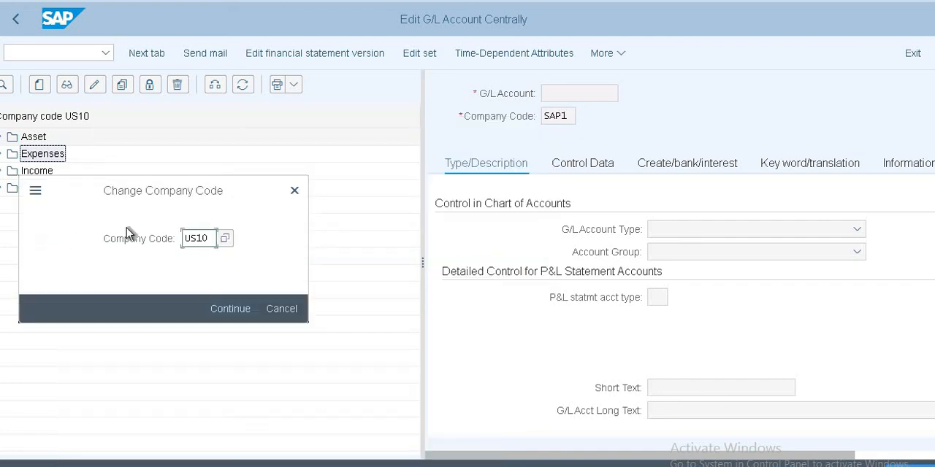
click(227, 311)
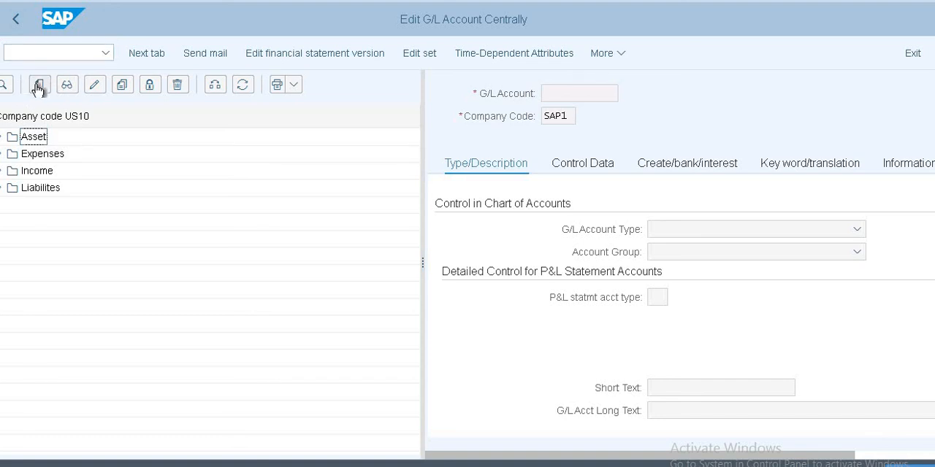
key(F3)
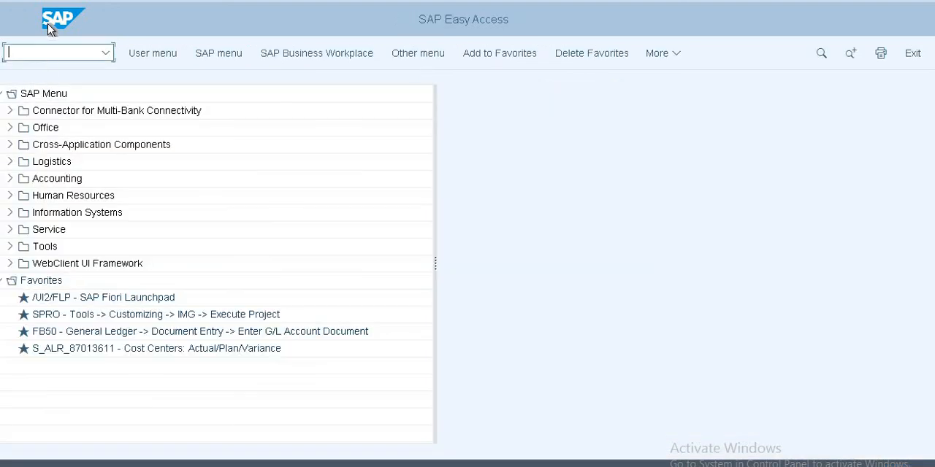
Step: Reopen transaction FS00, refresh the G/L account hierarchy, and dismiss the information message
text(fs00)
key(Return)
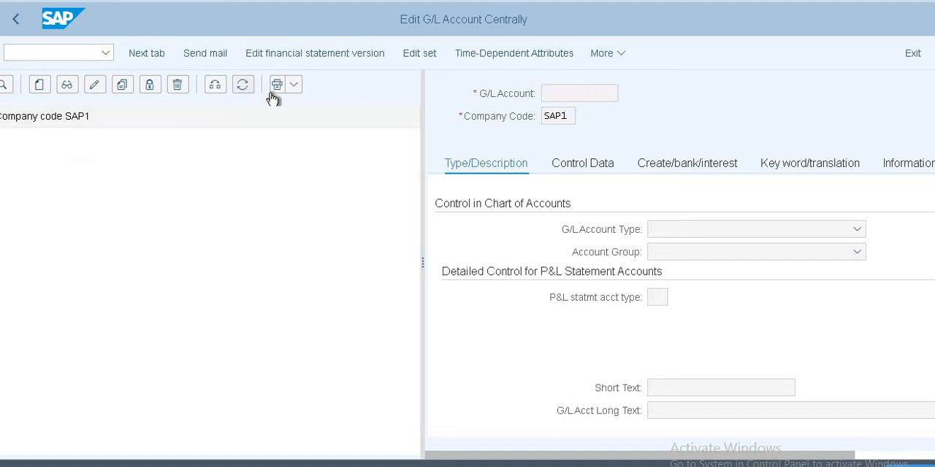
click(246, 86)
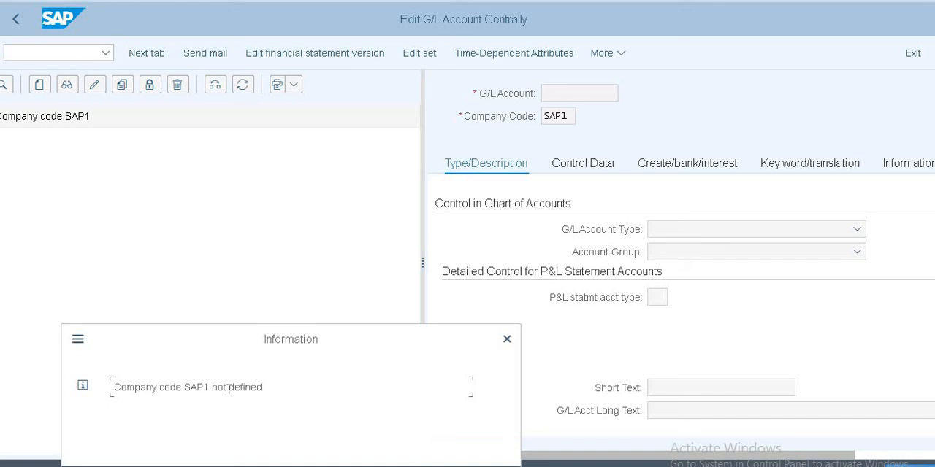
drag(266, 339, 266, 194)
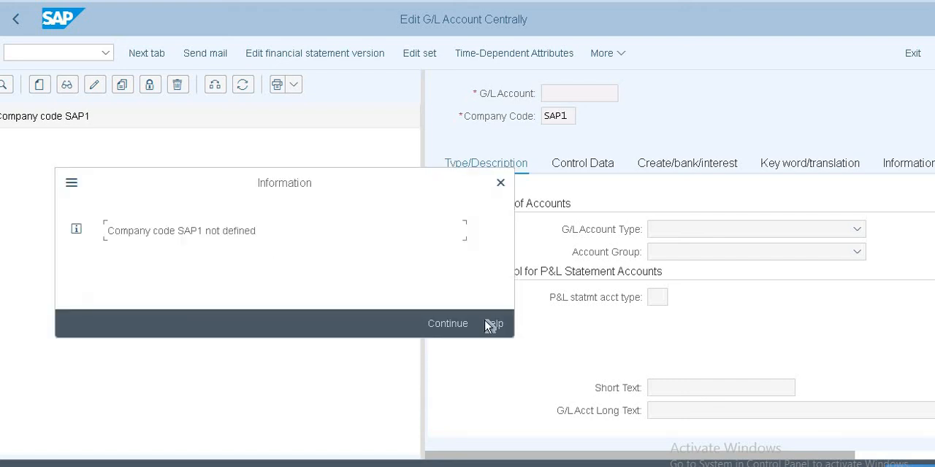
click(448, 324)
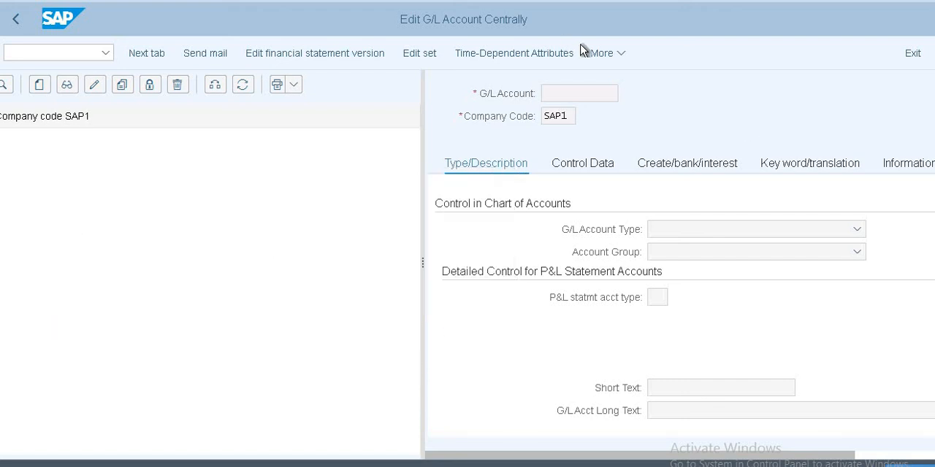
Step: Try to open the settings of the G/L account maintenance screen, move the information message into view, and dismiss it
click(621, 55)
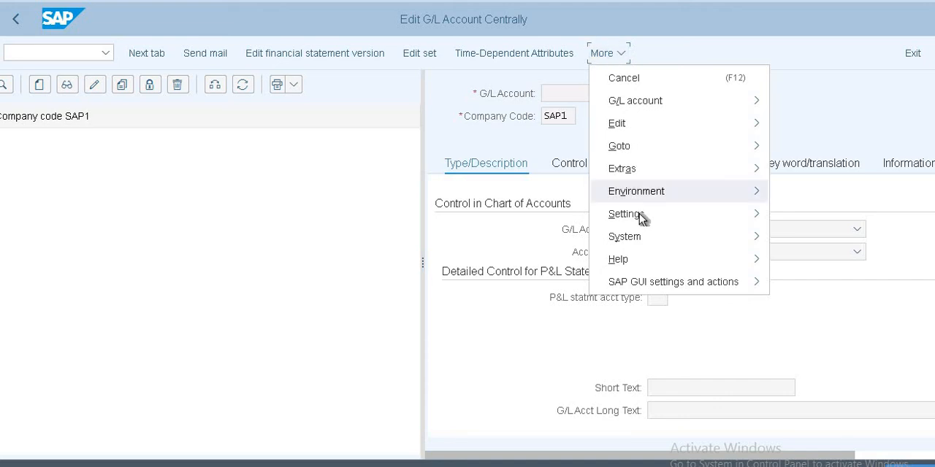
click(765, 215)
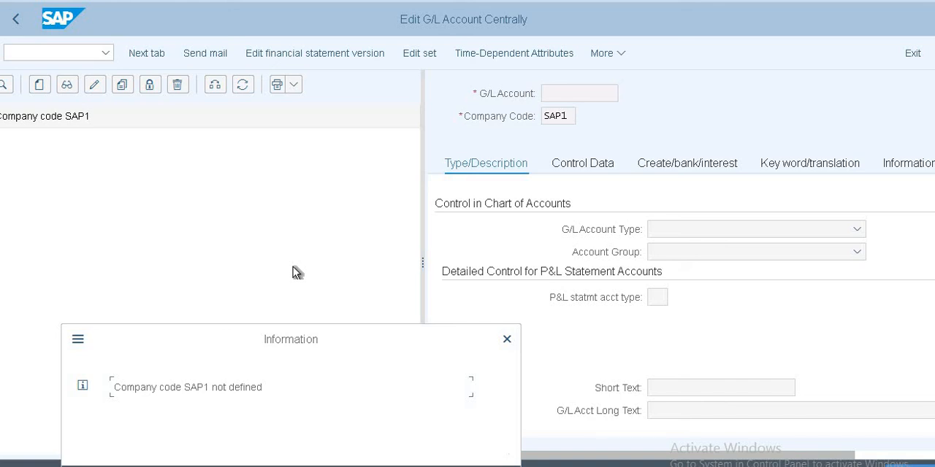
click(449, 389)
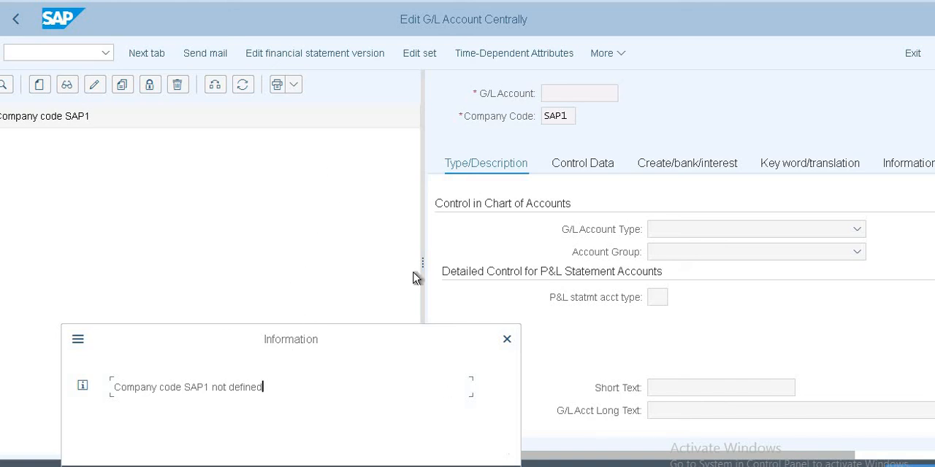
click(78, 339)
click(236, 337)
drag(236, 337, 316, 136)
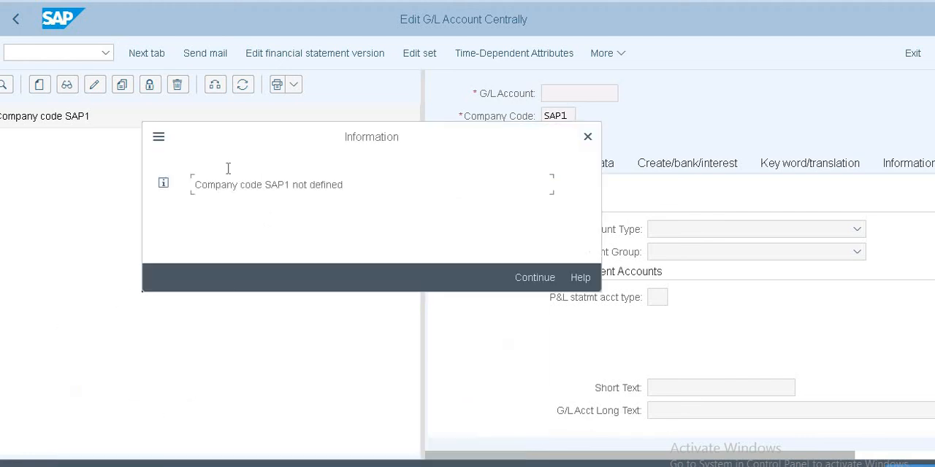
click(538, 278)
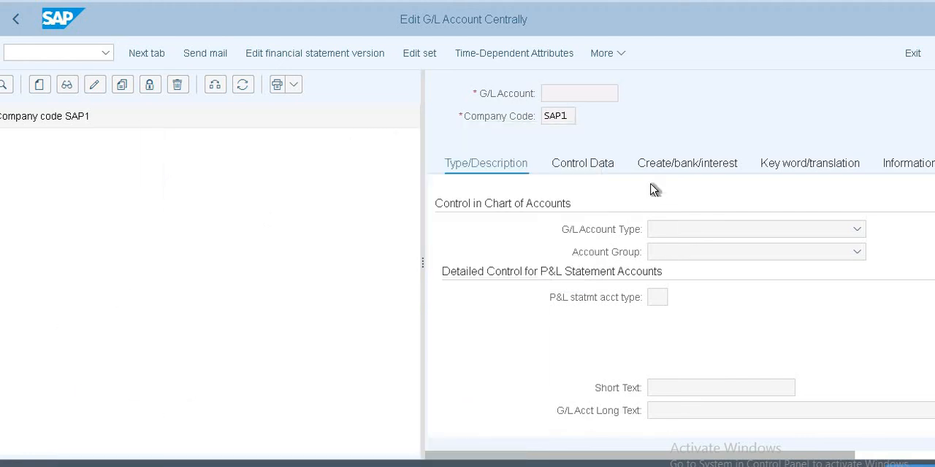
Step: Try to view the Create/bank/interest data without an account entered, and close the resulting messages
click(664, 162)
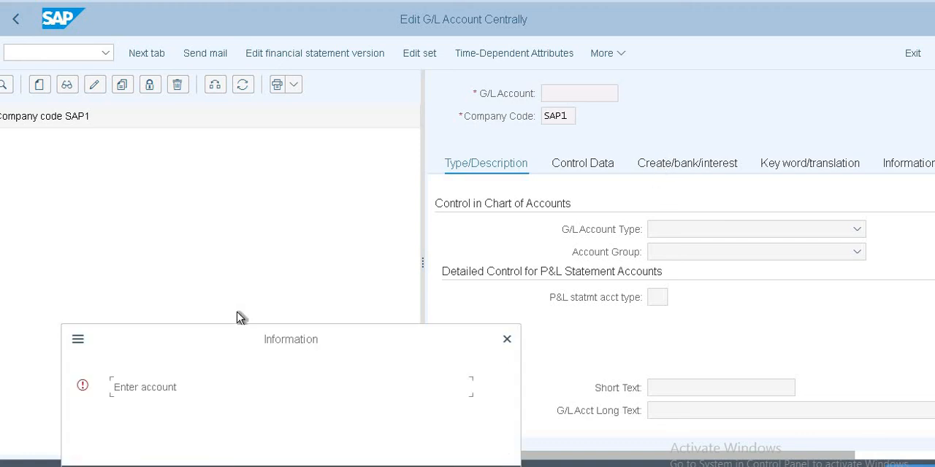
click(506, 338)
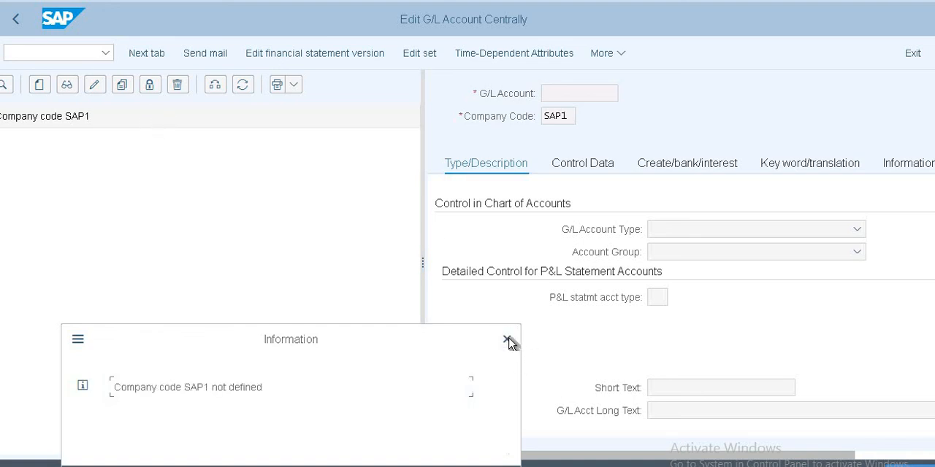
click(507, 340)
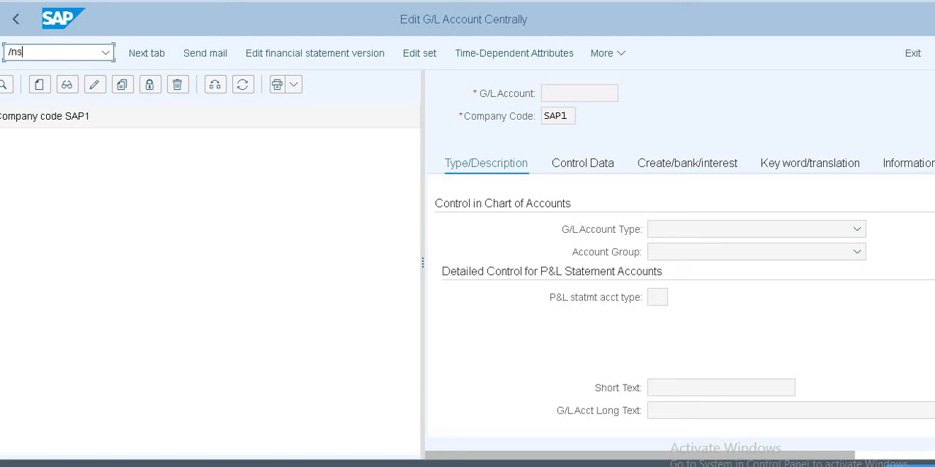
Step: List the lock entries for client 800 in transaction SM12, delete all of them, and close the help window
key(Return)
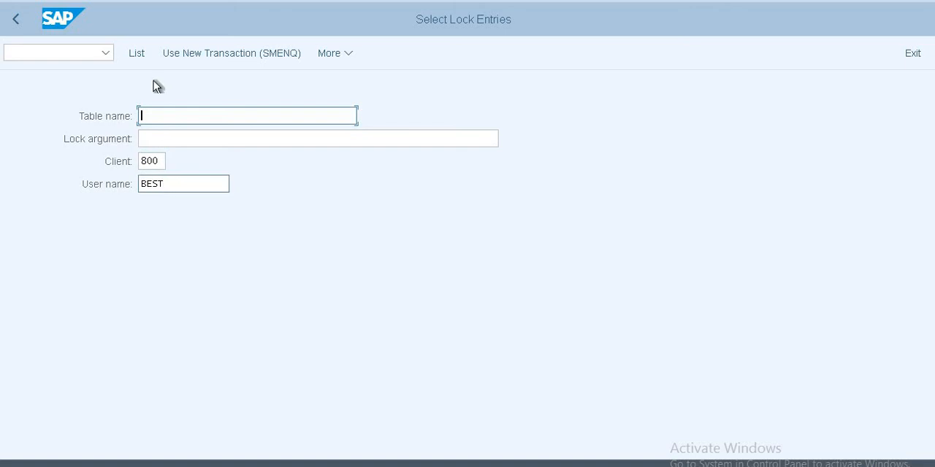
click(137, 55)
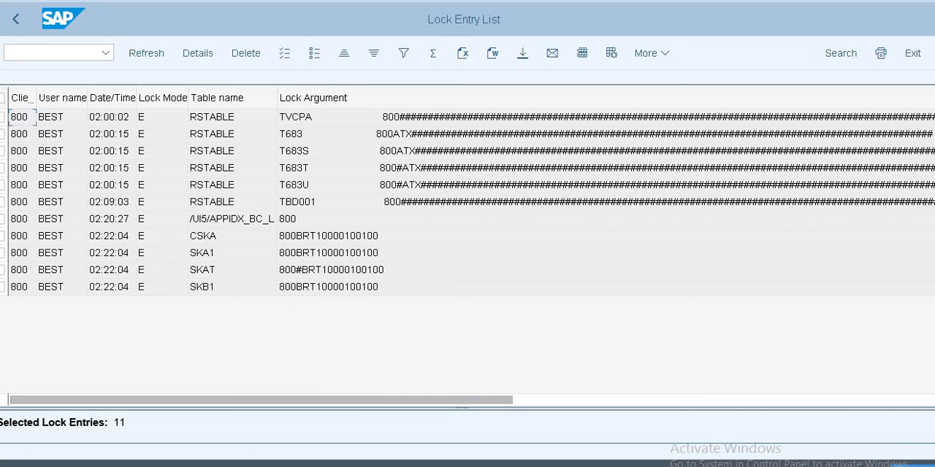
click(3, 98)
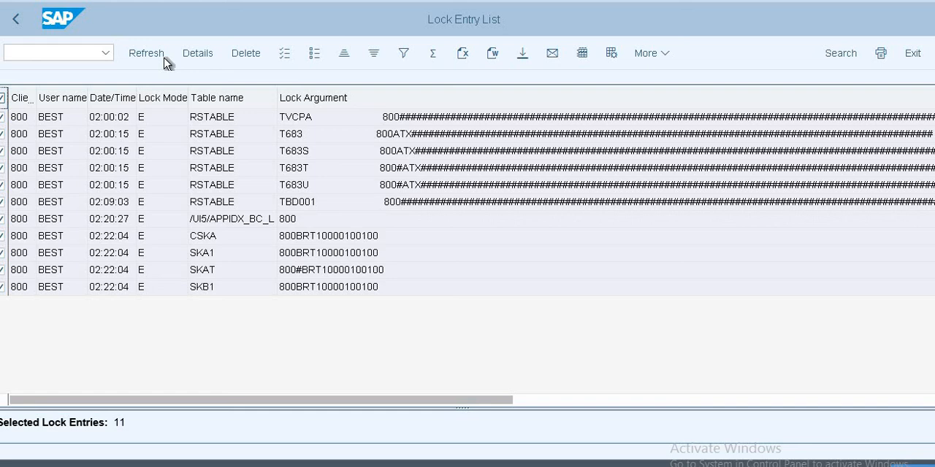
click(249, 61)
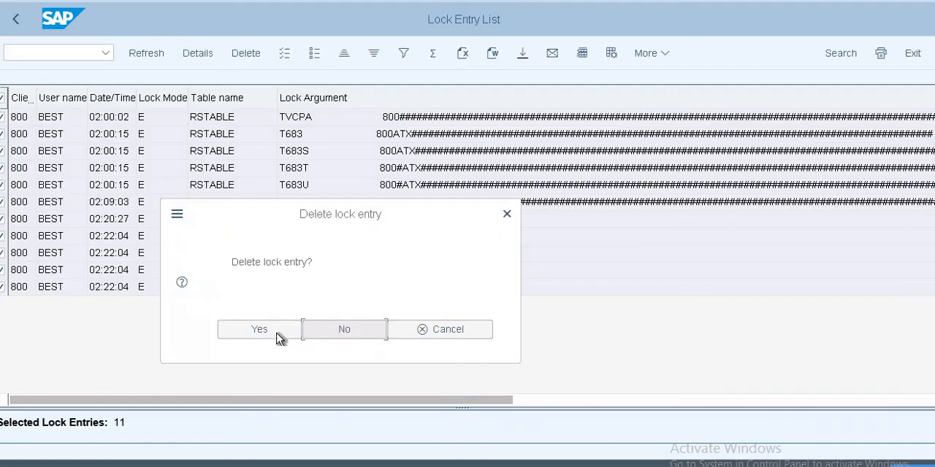
click(277, 336)
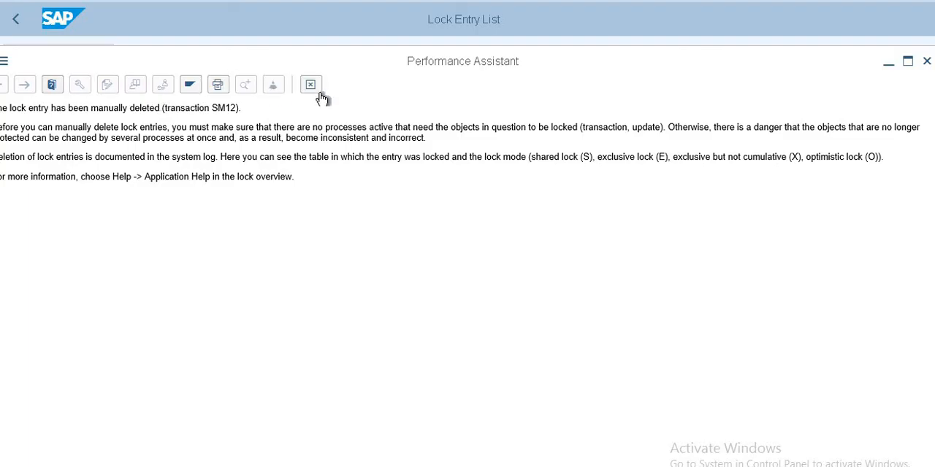
click(312, 86)
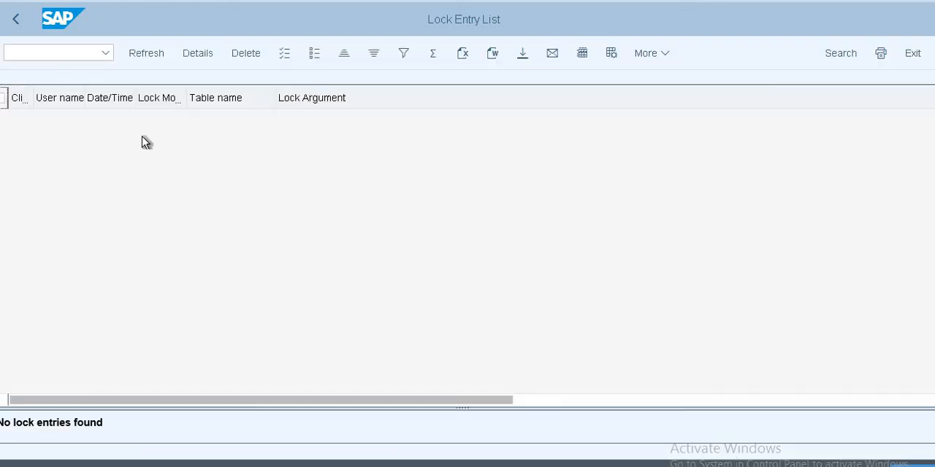
Step: Leave the lock entry screens for SAP Easy Access and start transaction FS00
click(18, 20)
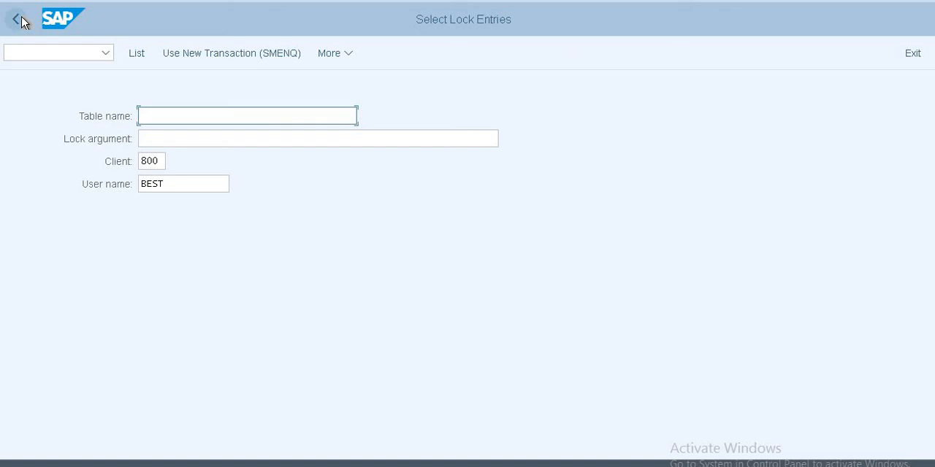
click(18, 21)
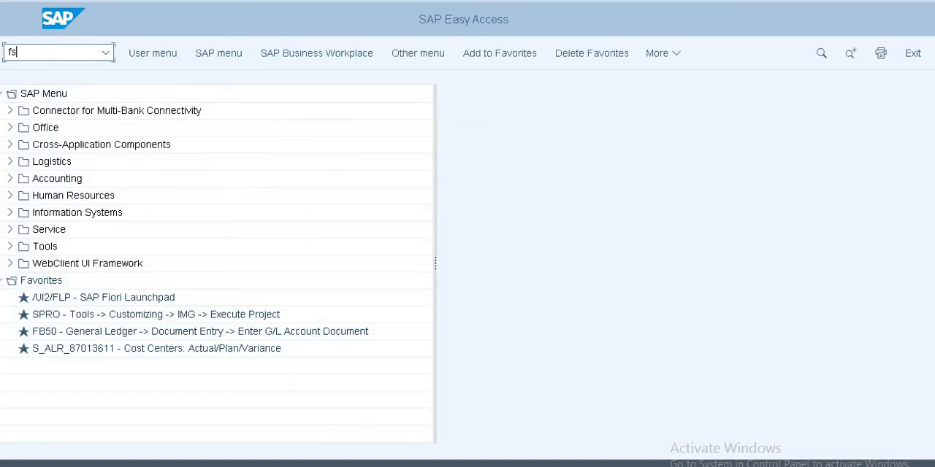
key(Return)
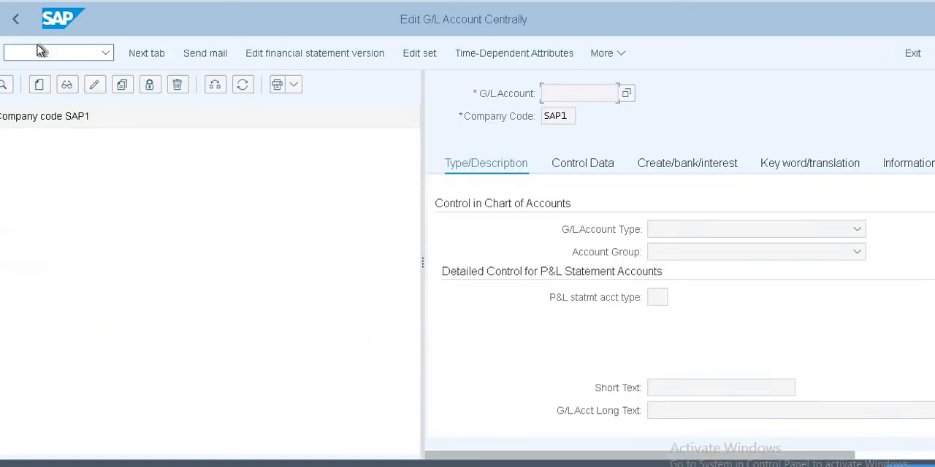
click(44, 91)
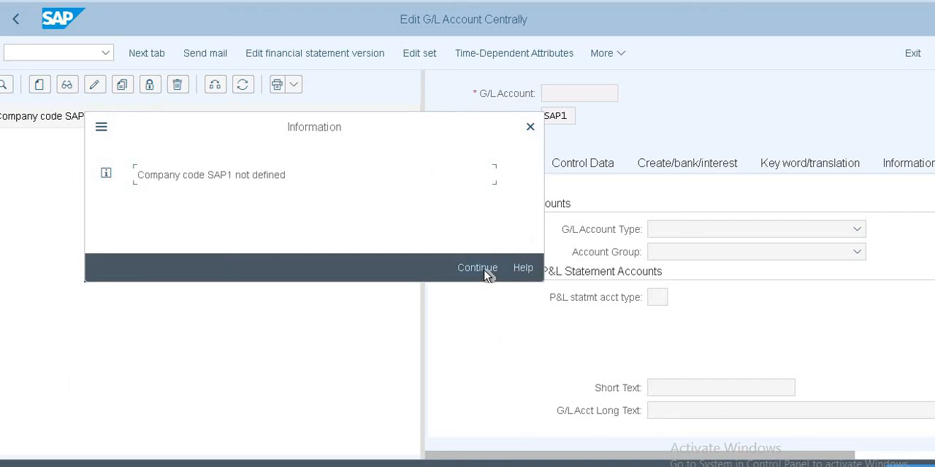
click(477, 268)
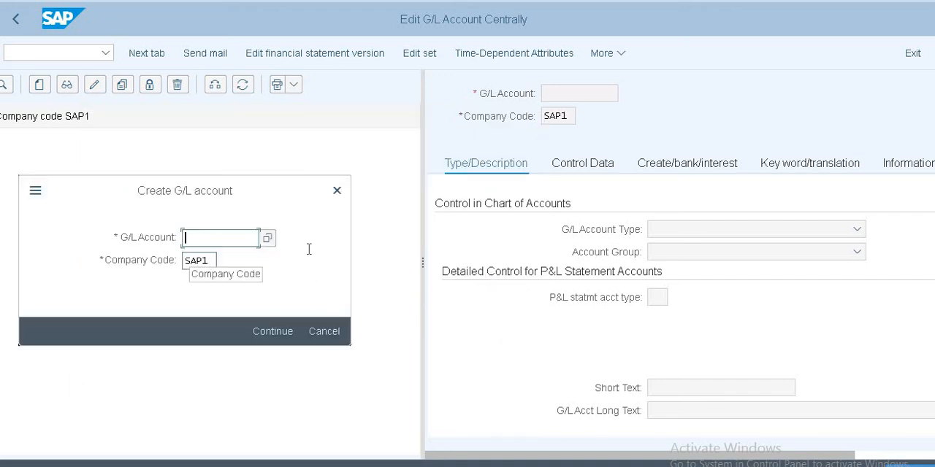
key(Tab)
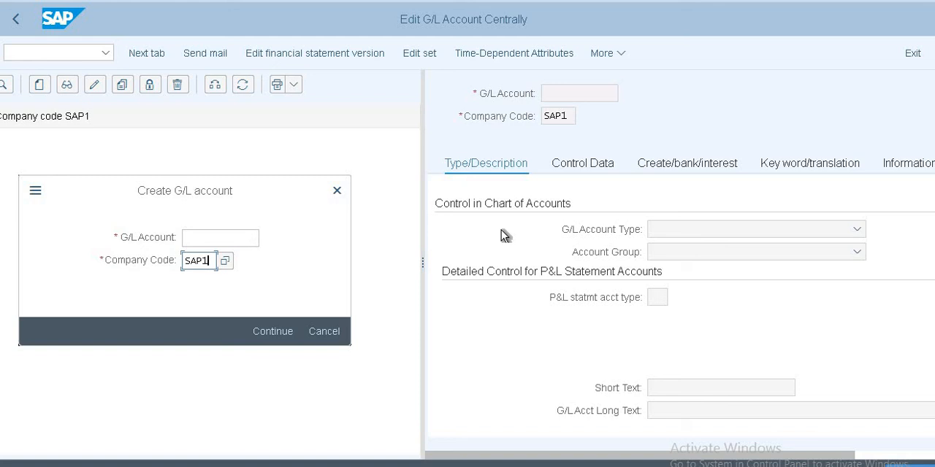
click(309, 335)
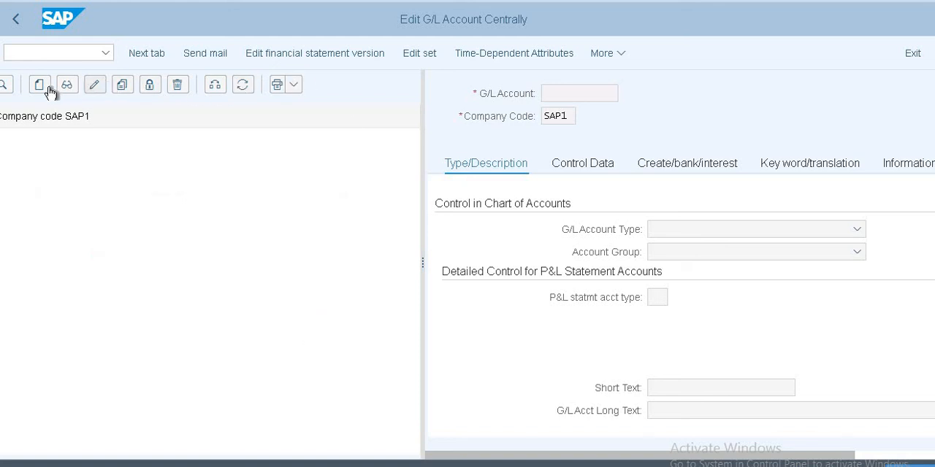
Step: Dismiss the information message and change the company code of the G/L account hierarchy to US10
click(211, 90)
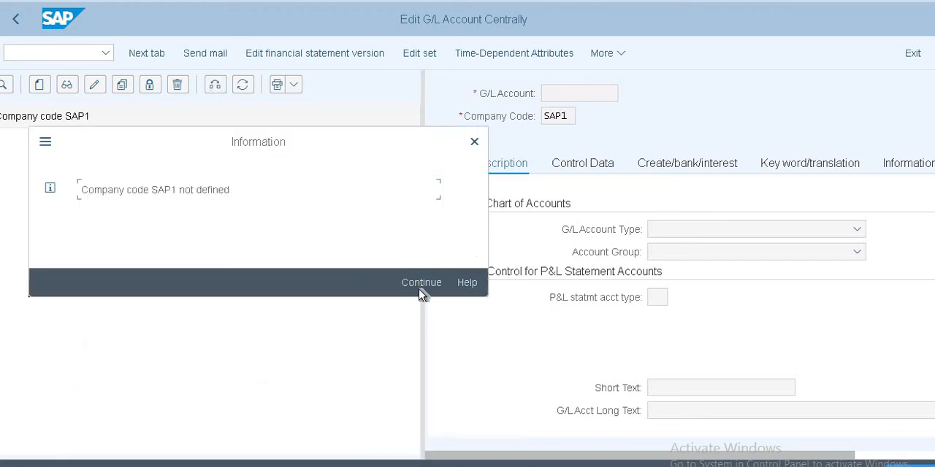
click(420, 285)
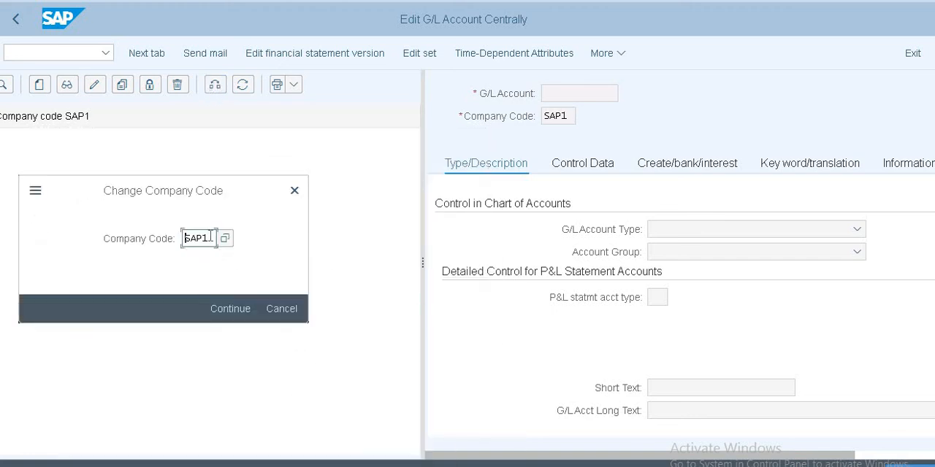
key(BackSpace)
key(BackSpace)
key(BackSpace)
key(BackSpace)
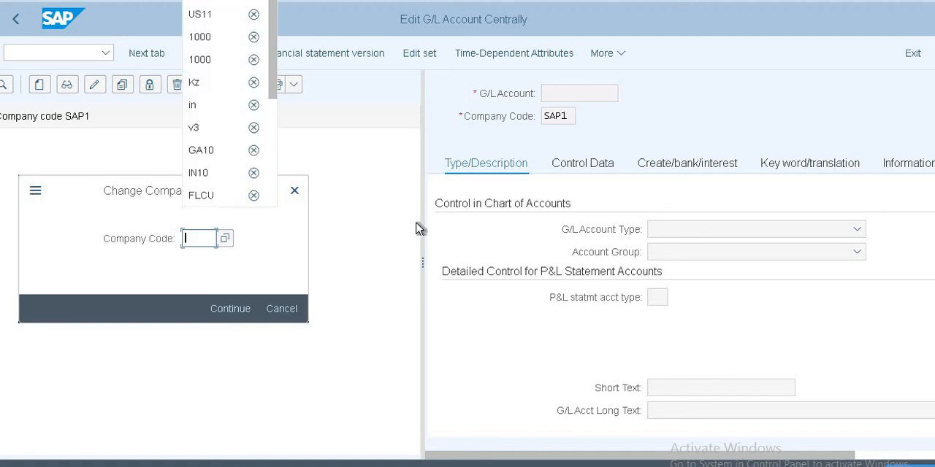
text(US1)
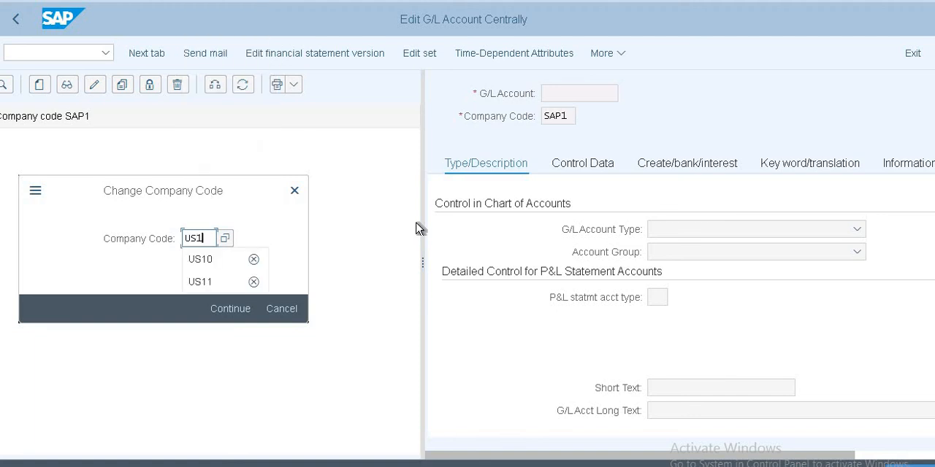
text(0)
key(Return)
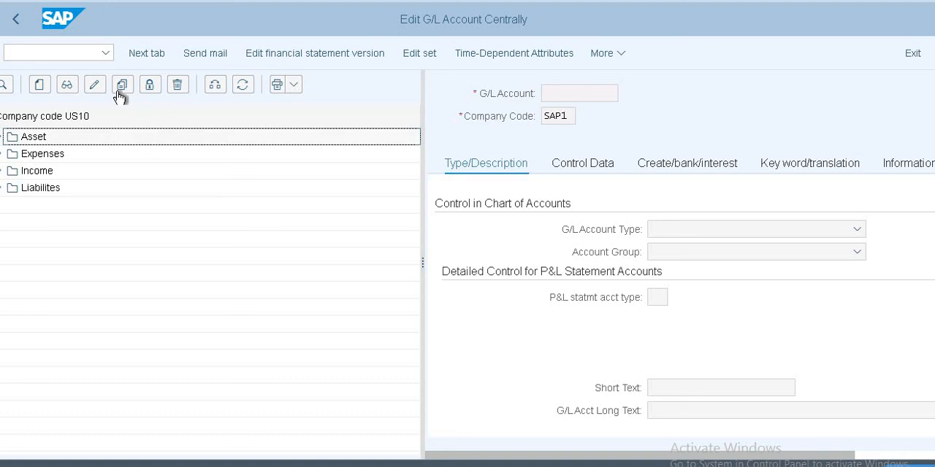
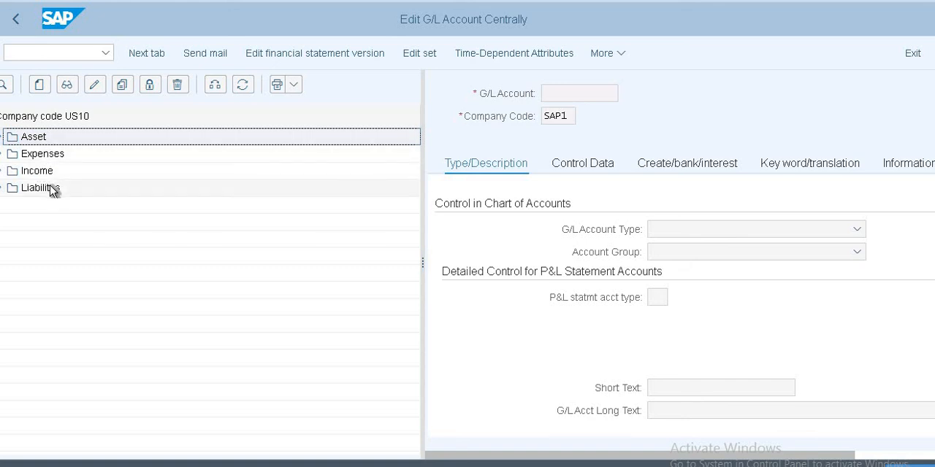
Step: Try to open the Asset folder in the G/L account hierarchy and dismiss the information messages
click(16, 142)
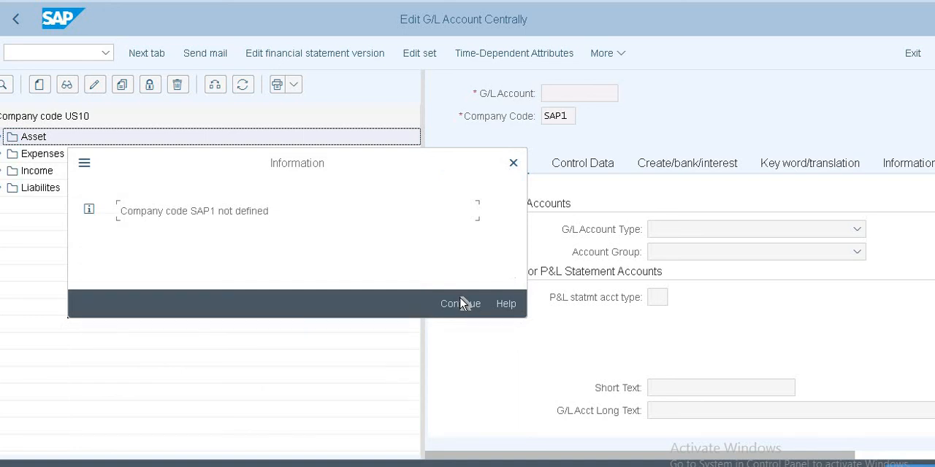
click(460, 304)
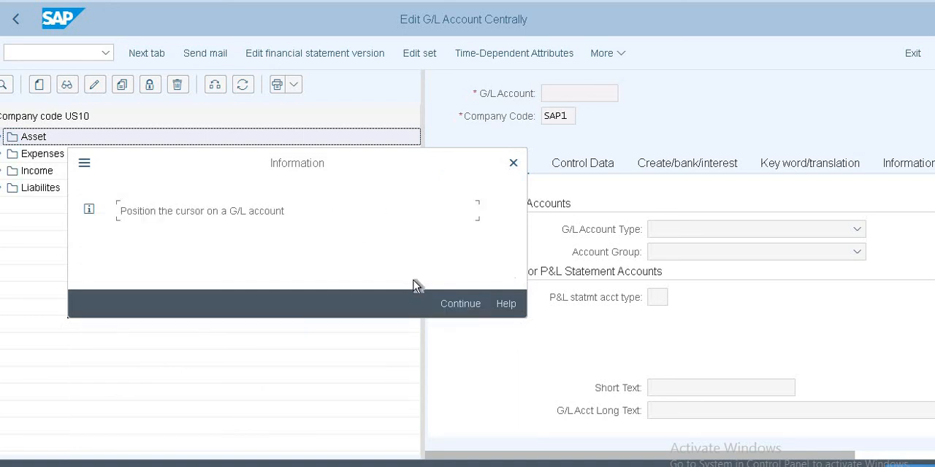
click(457, 304)
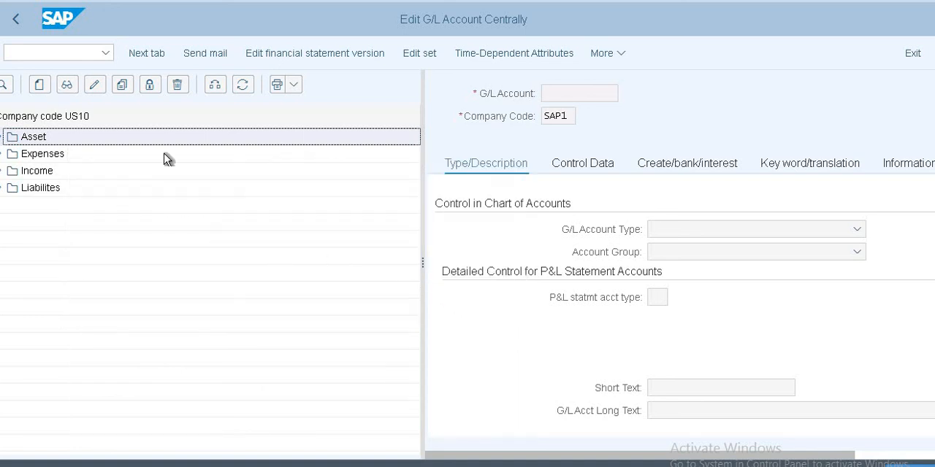
Step: Start creating a G/L account, dismiss the information message, and set the company code to US10
click(37, 85)
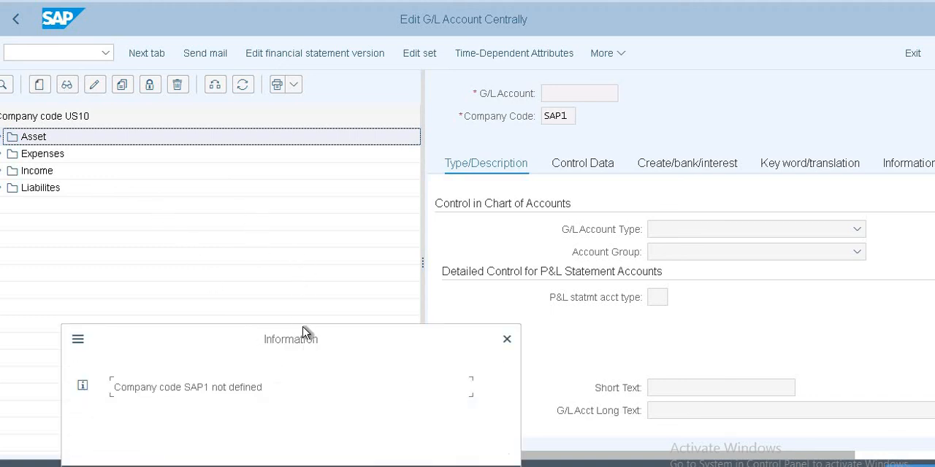
drag(307, 331, 289, 174)
click(433, 327)
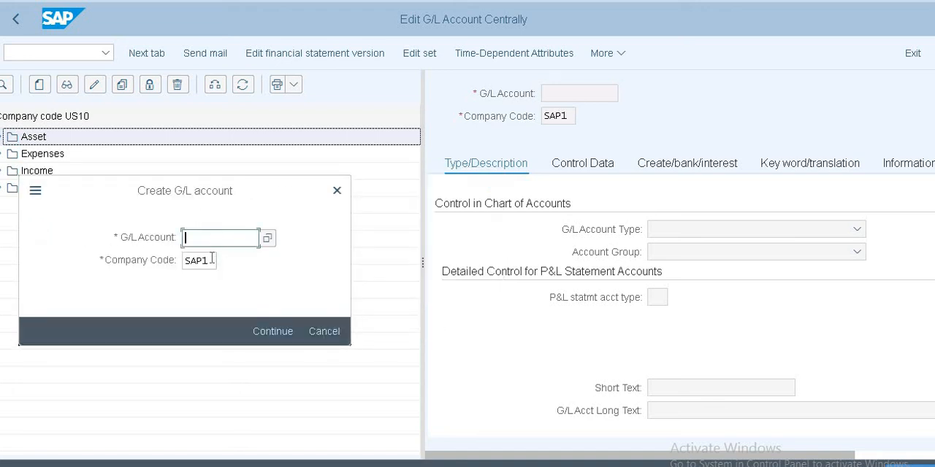
key(Tab)
key(BackSpace)
key(BackSpace)
key(BackSpace)
key(BackSpace)
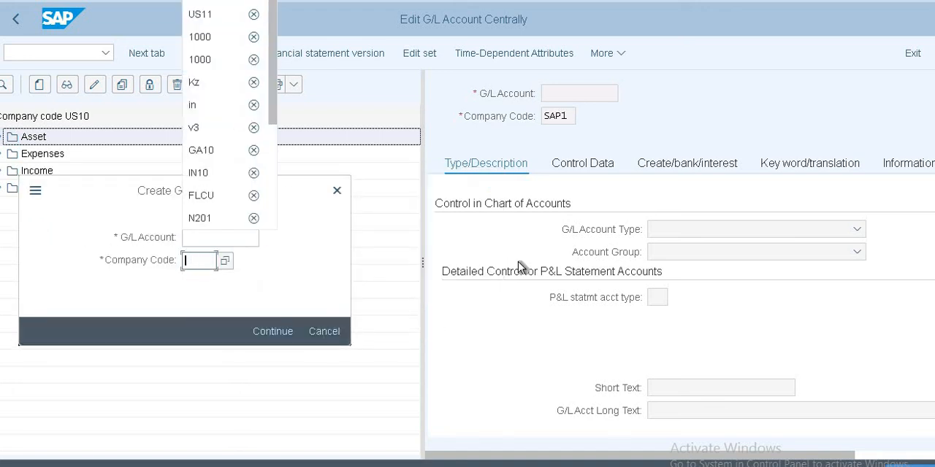
text(US10)
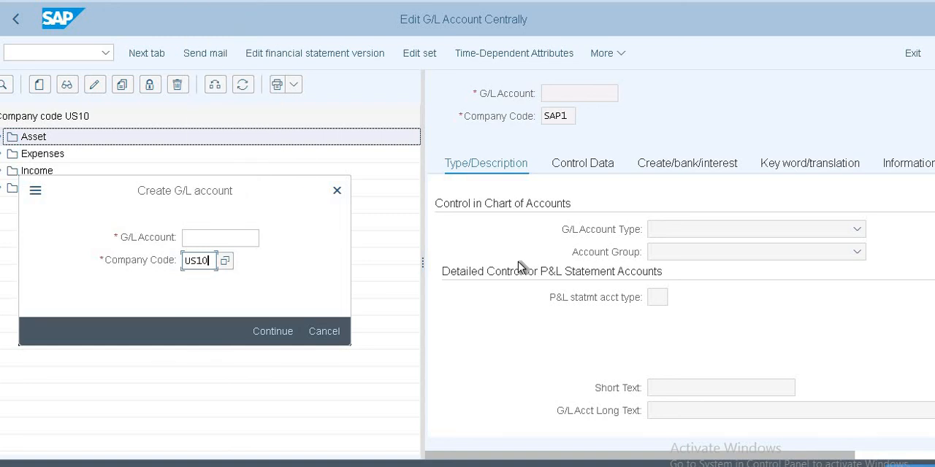
Step: Look up the existing G/L accounts in chart of accounts US10 by account type and close the list
click(244, 236)
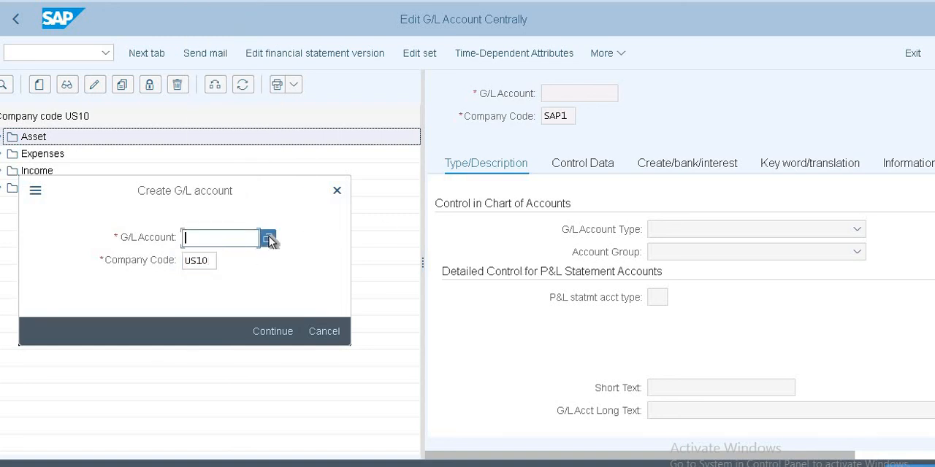
click(269, 239)
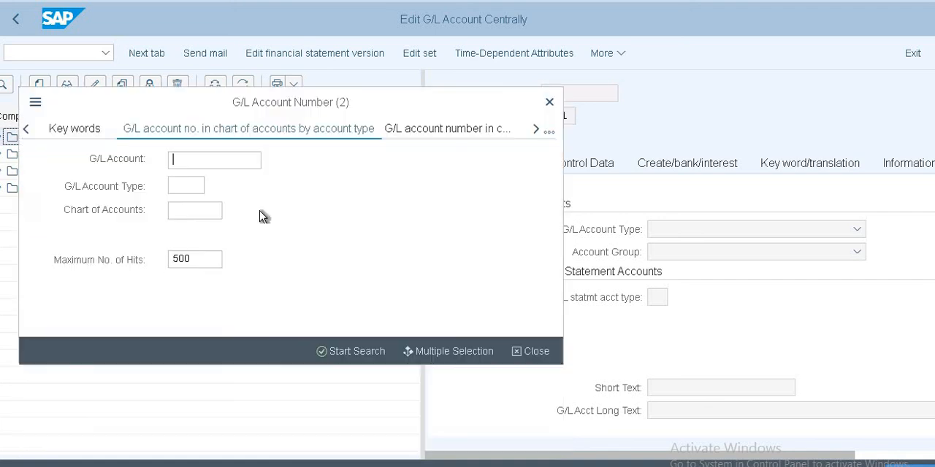
click(184, 211)
text(US10)
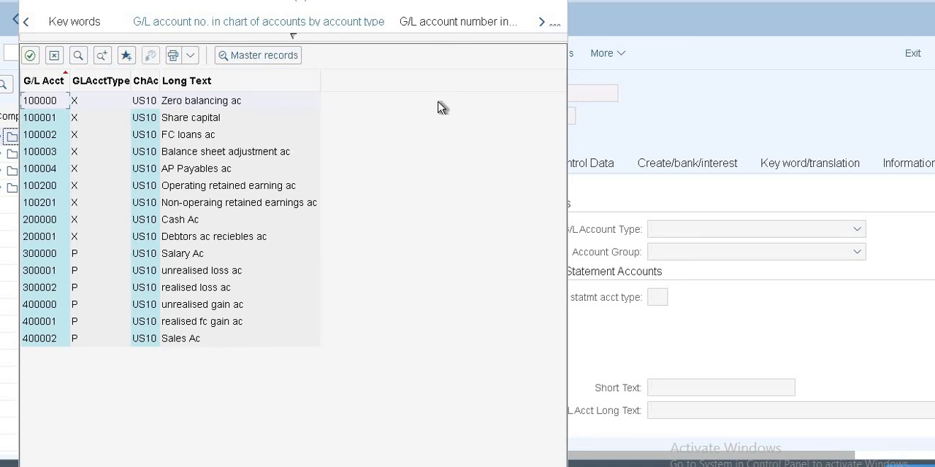
click(53, 59)
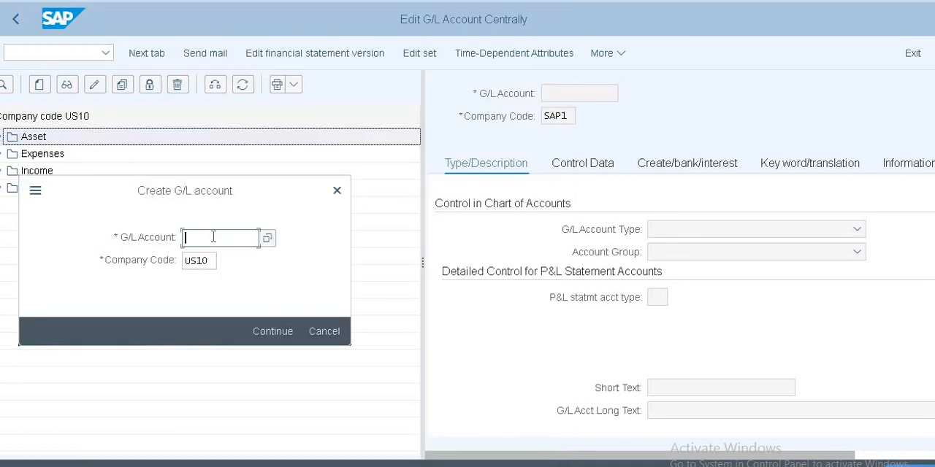
Step: Enter G/L account 200002 and classify it as a Balance Sheet Account in account group ASST Asset
text(20000)
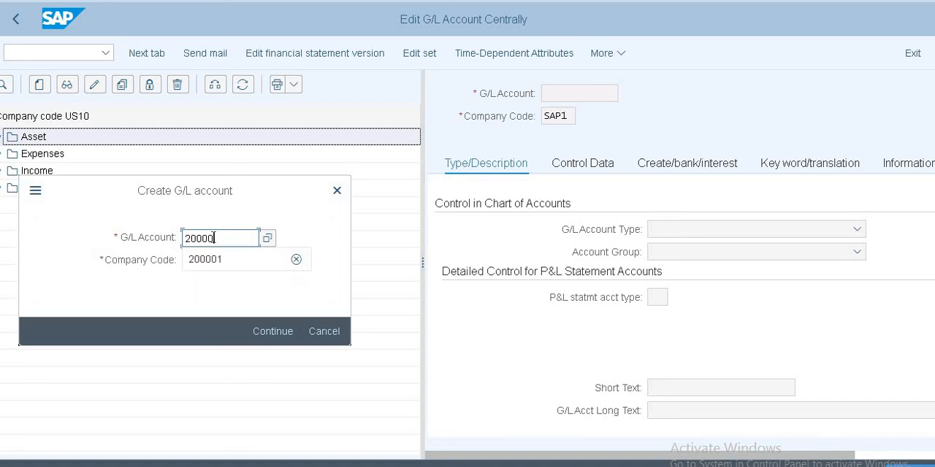
text(2)
key(Return)
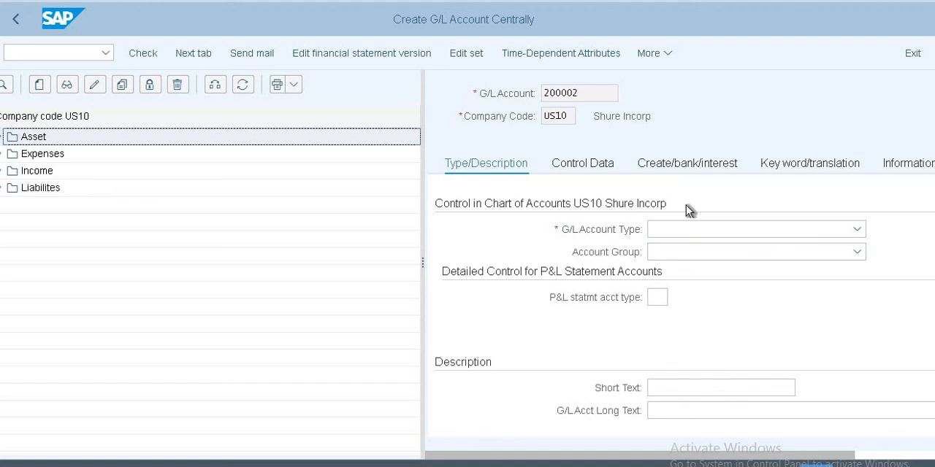
click(770, 239)
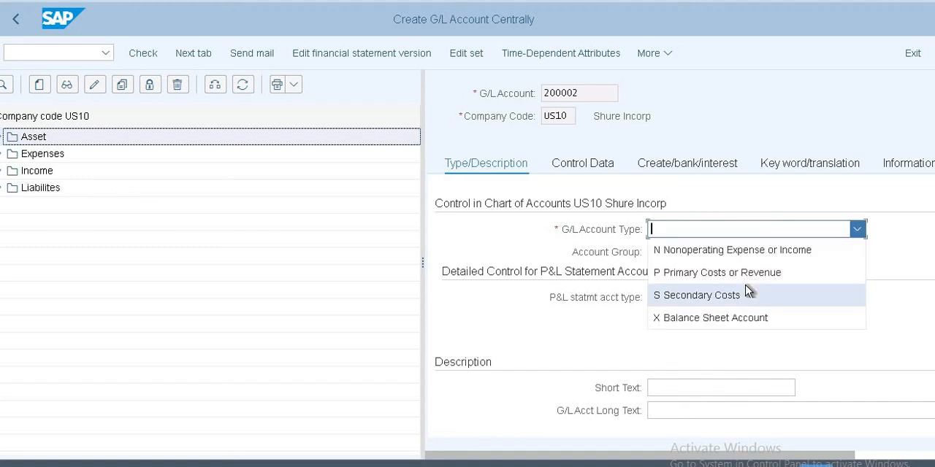
click(745, 322)
click(712, 255)
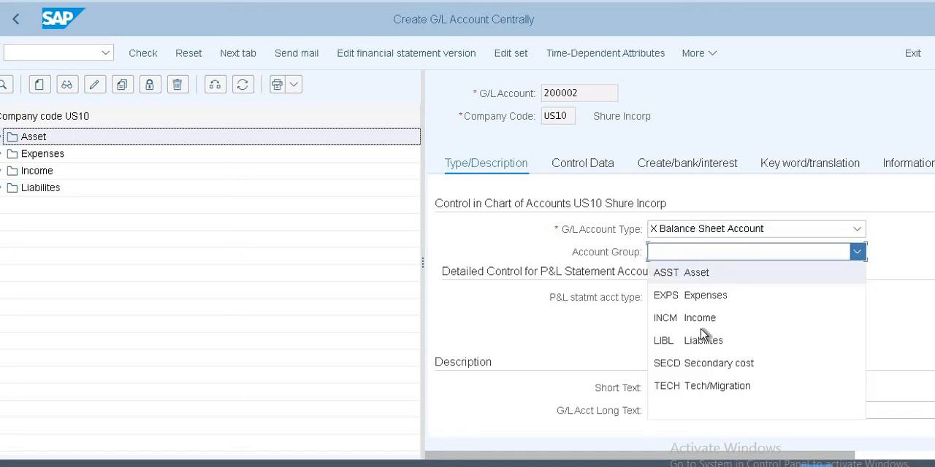
click(709, 277)
Step: Enter "Raw Material ac" as both the short text and the long text of G/L account 200002
click(694, 387)
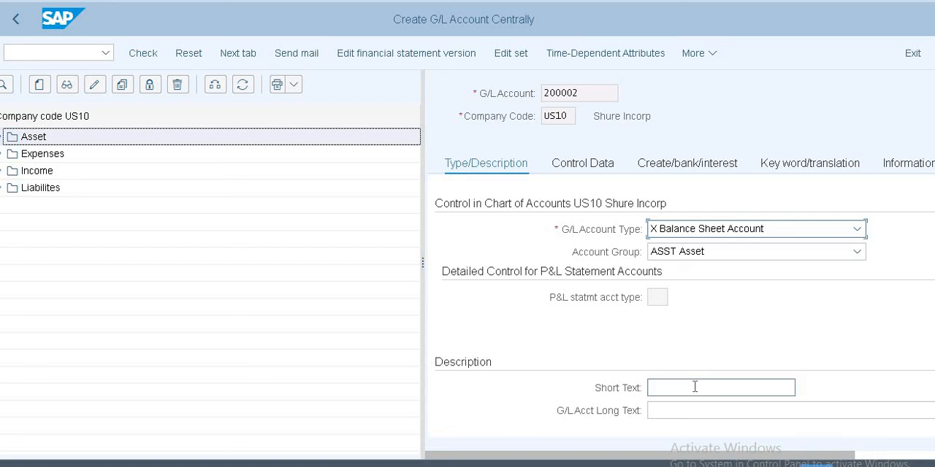
text(Ra)
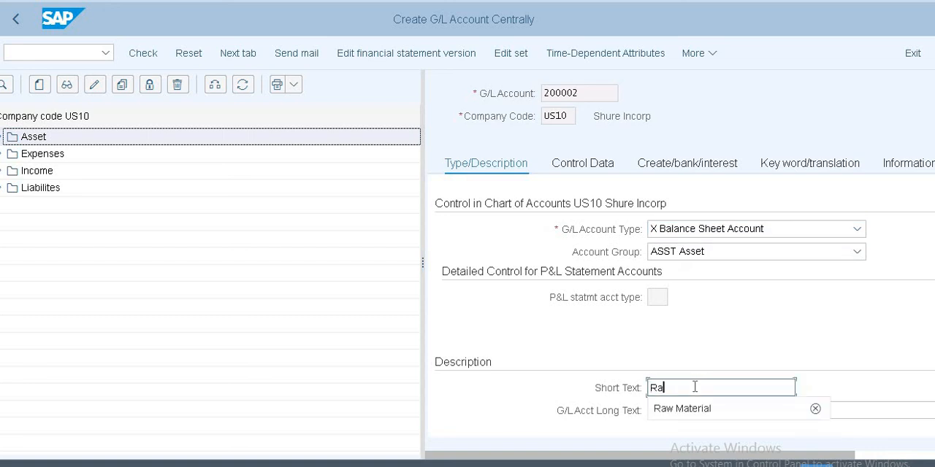
key(Down)
key(Return)
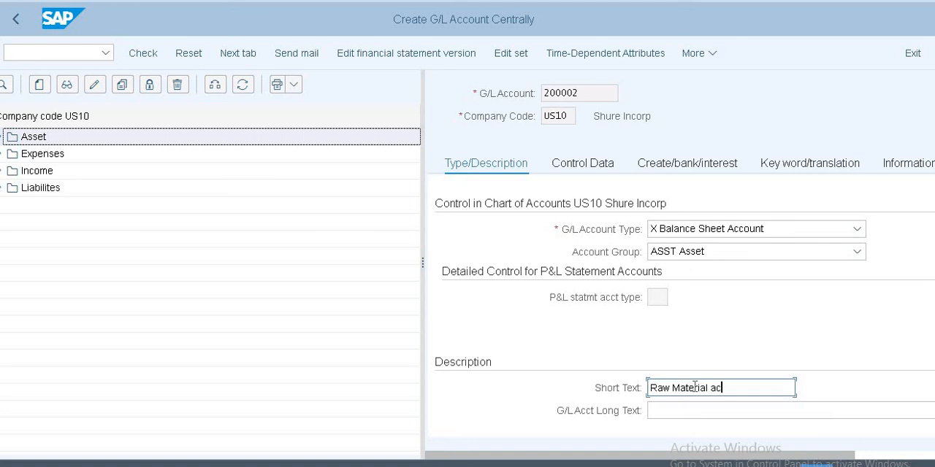
key(ctrl+a)
key(ctrl+c)
key(Tab)
key(ctrl+v)
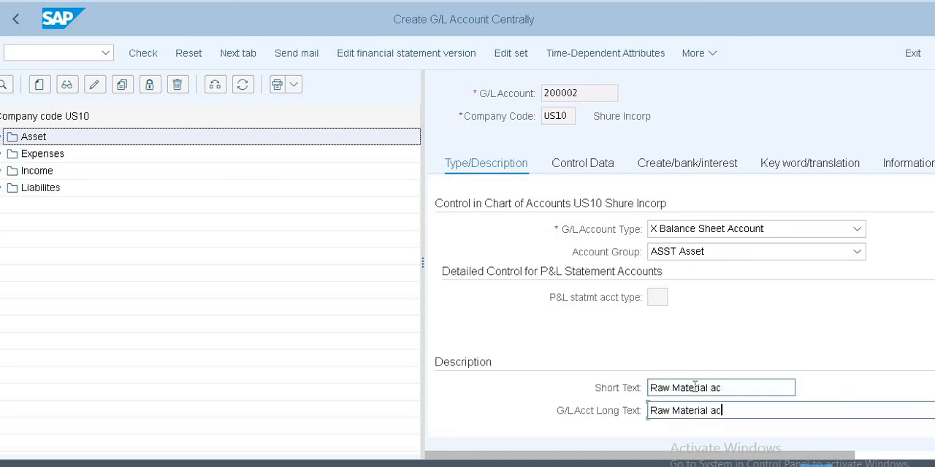
scroll(703, 379, down, 2)
scroll(705, 381, up, 2)
Step: Review the control data, assign field status group G001 to G/L account 200002, and save it despite the currency warning
click(575, 164)
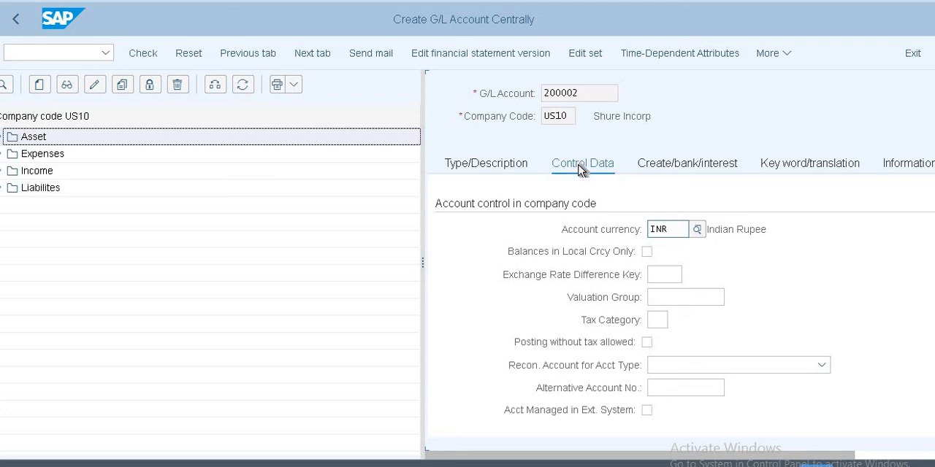
scroll(712, 278, down, 5)
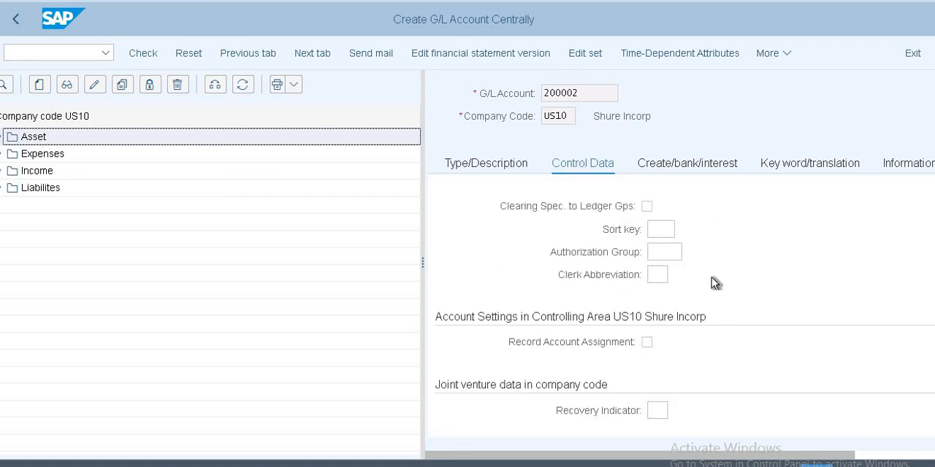
scroll(711, 278, down, 1)
scroll(711, 277, up, 8)
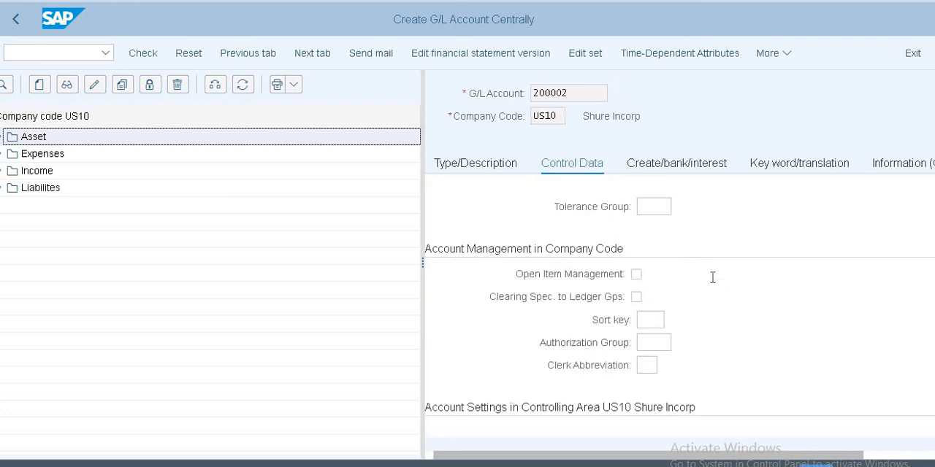
click(669, 167)
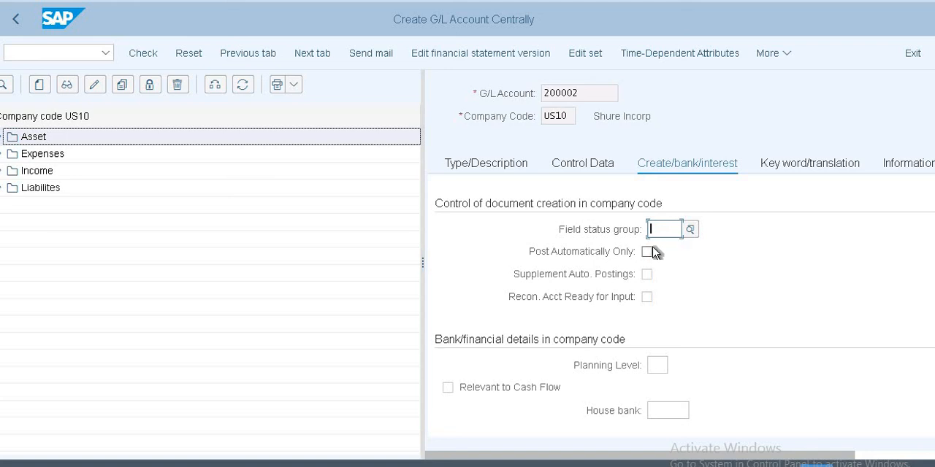
text(goo)
key(BackSpace)
key(BackSpace)
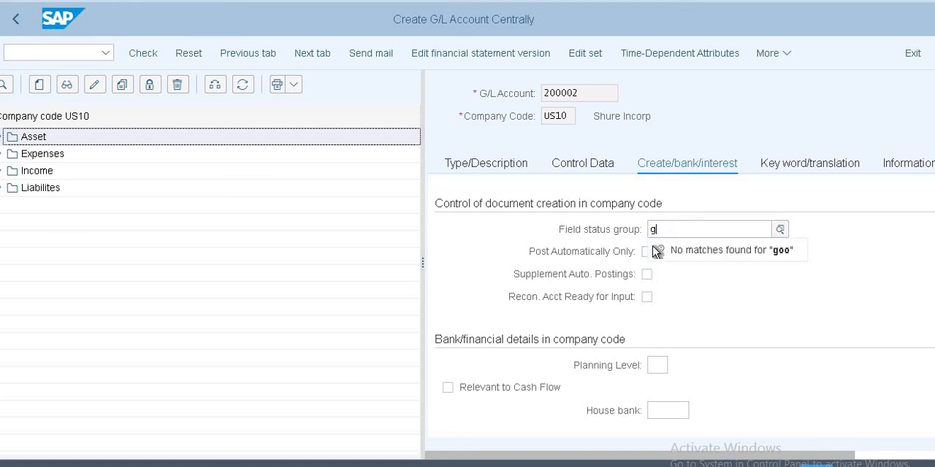
text(001)
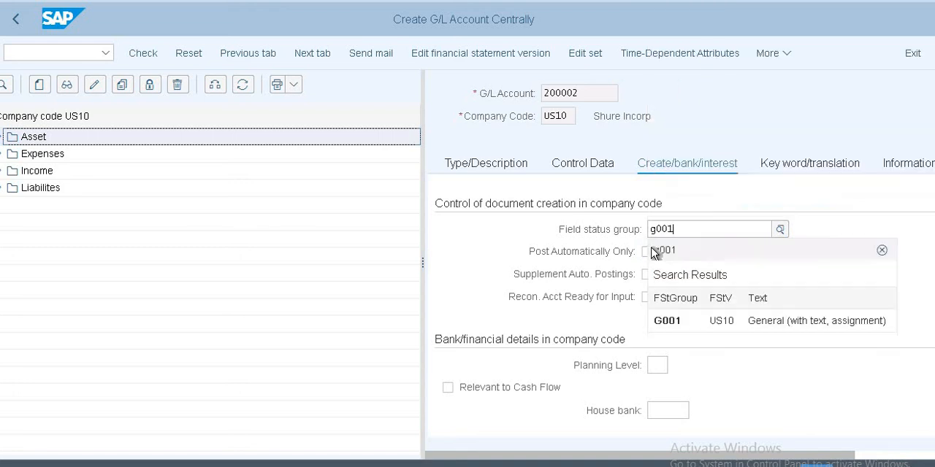
click(685, 328)
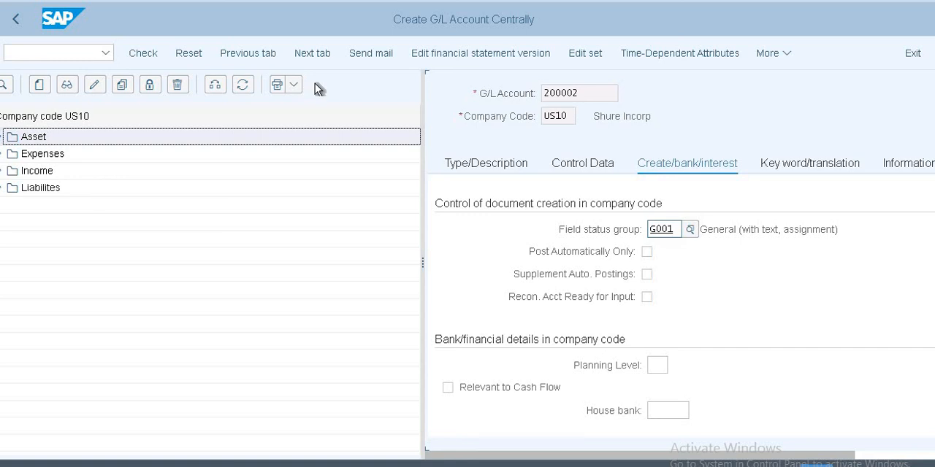
key(ctrl+s)
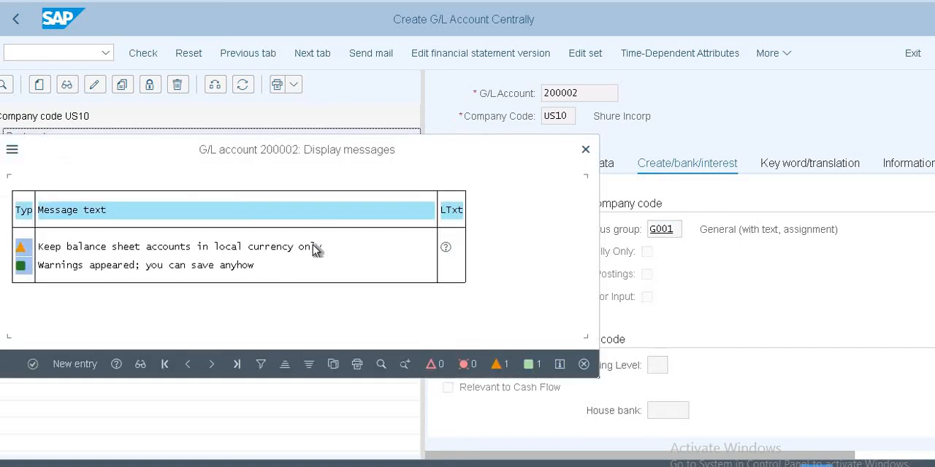
click(35, 364)
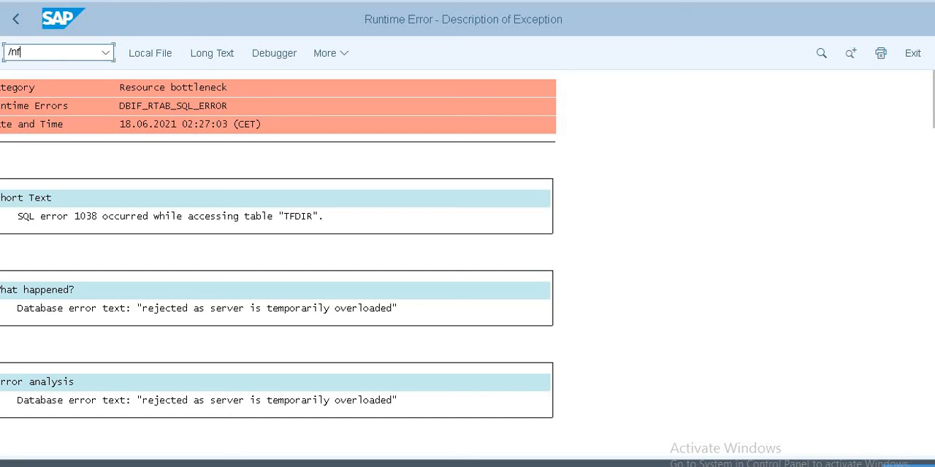
Step: Restart transaction FS00 and start creating G/L account 200002 in company code US10
key(Return)
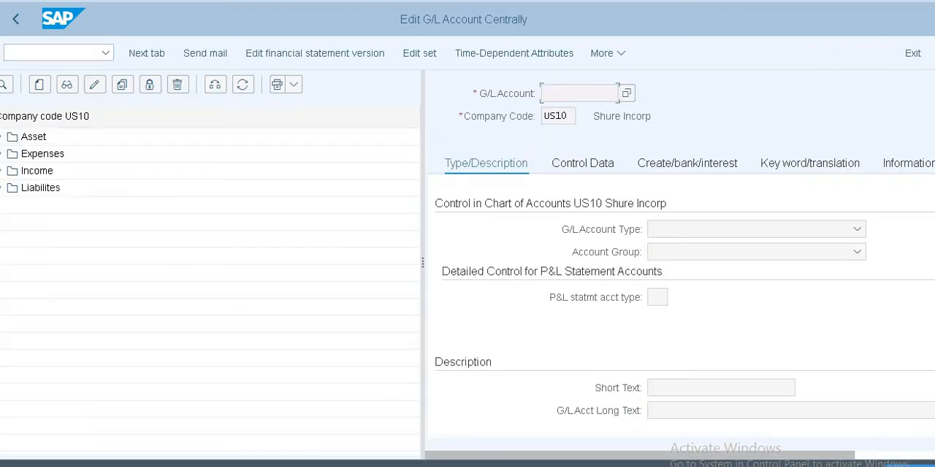
click(30, 138)
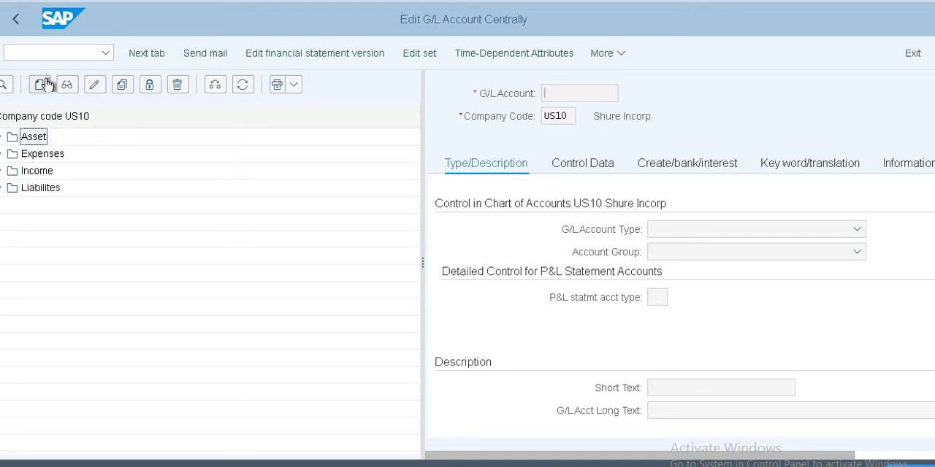
click(39, 85)
click(221, 241)
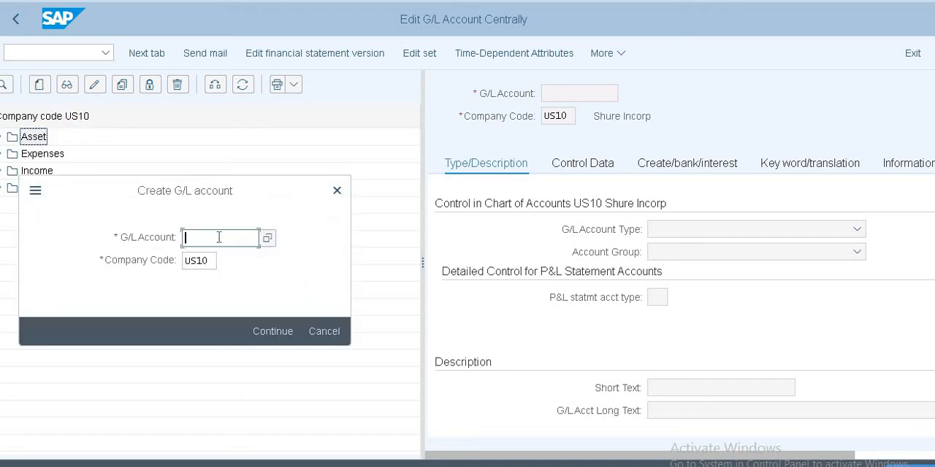
text(2000)
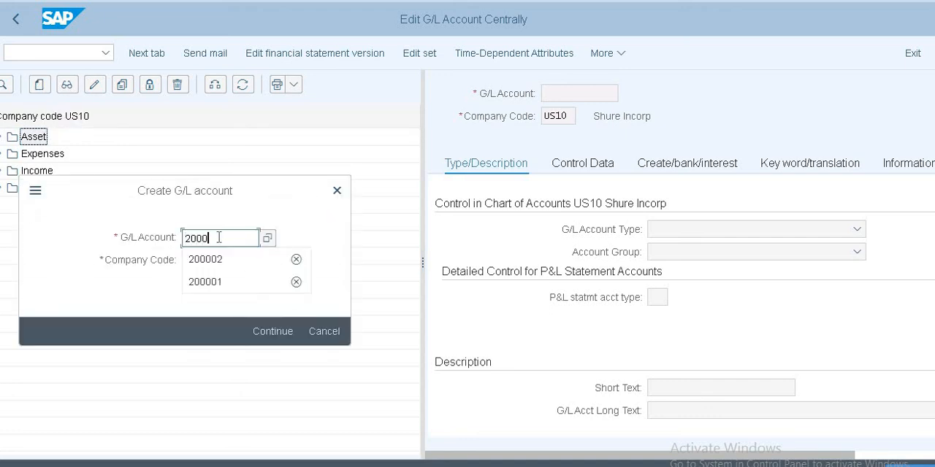
key(Down)
key(Return)
key(Return)
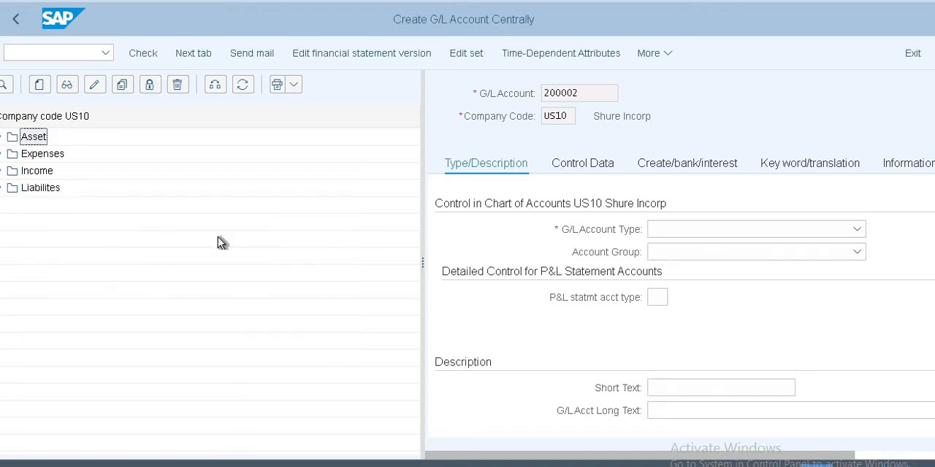
Step: Set the G/L account type to X Balance Sheet Account and the account group to ASST Asset
click(800, 232)
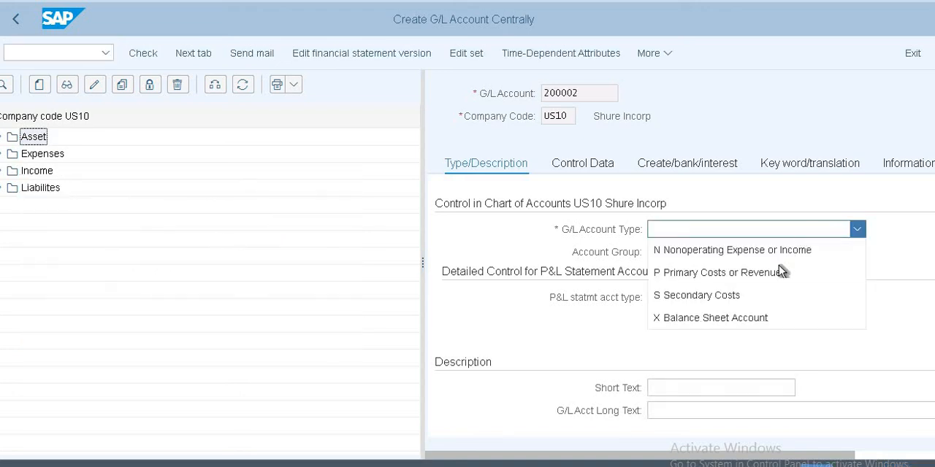
click(758, 315)
click(680, 254)
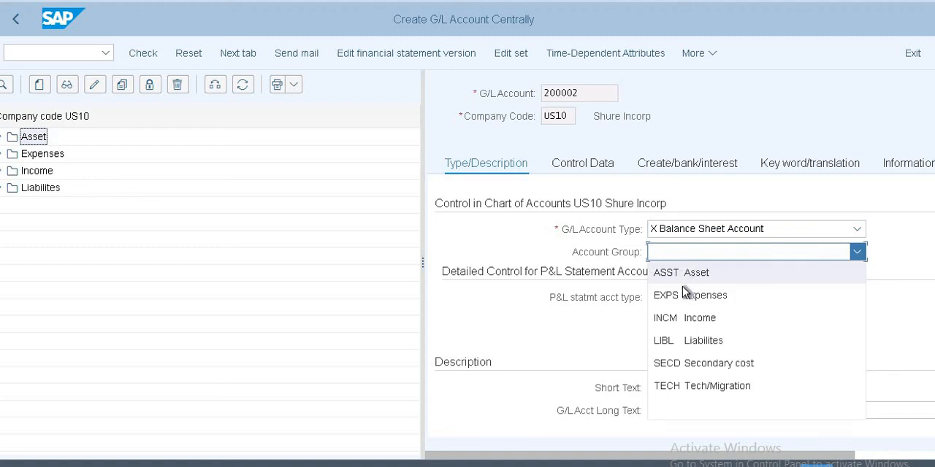
click(688, 270)
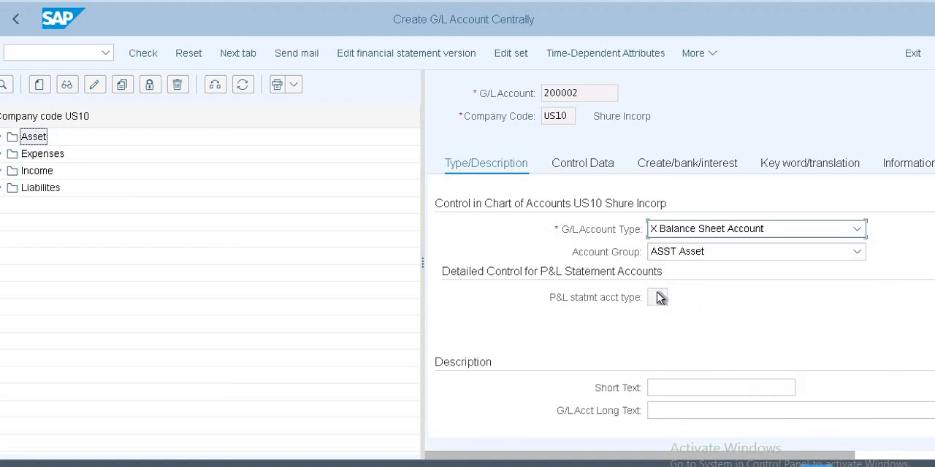
Step: Enter "Raw Material ac" as the short text and the G/L account long text
click(689, 387)
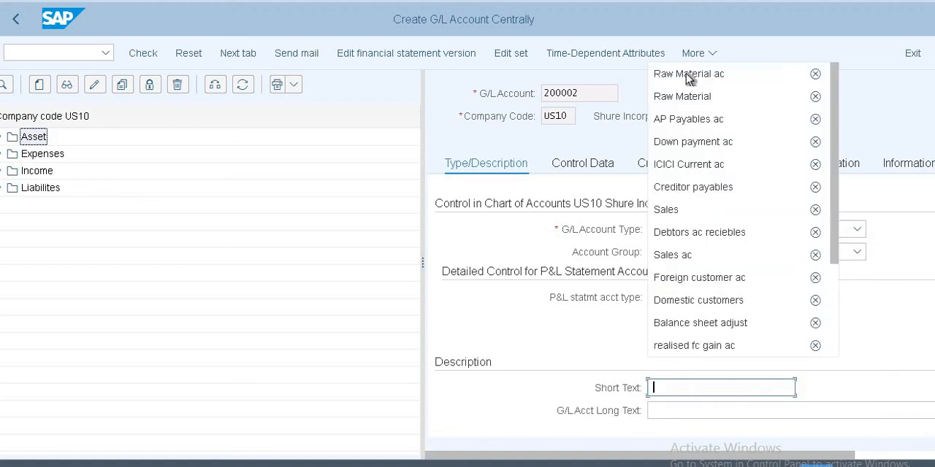
click(686, 74)
click(732, 411)
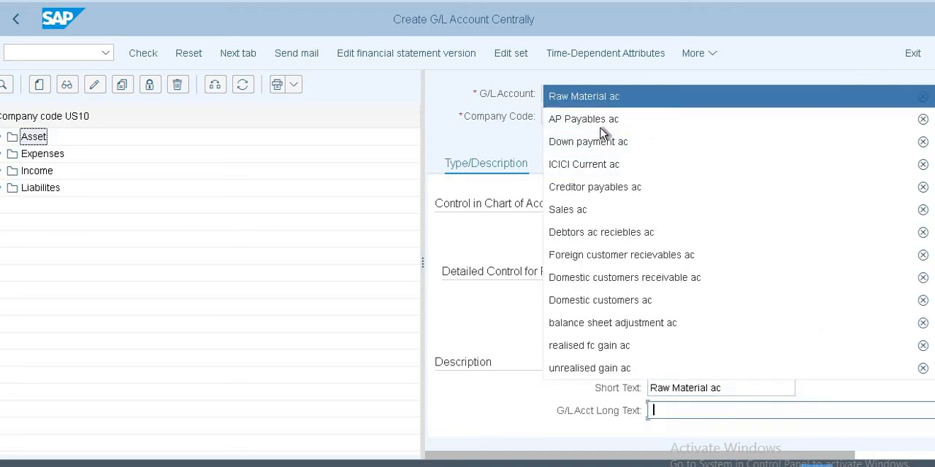
key(Return)
Step: Assign field status group G001 to G/L account 200002 and save the account, accepting the local currency warning
click(585, 164)
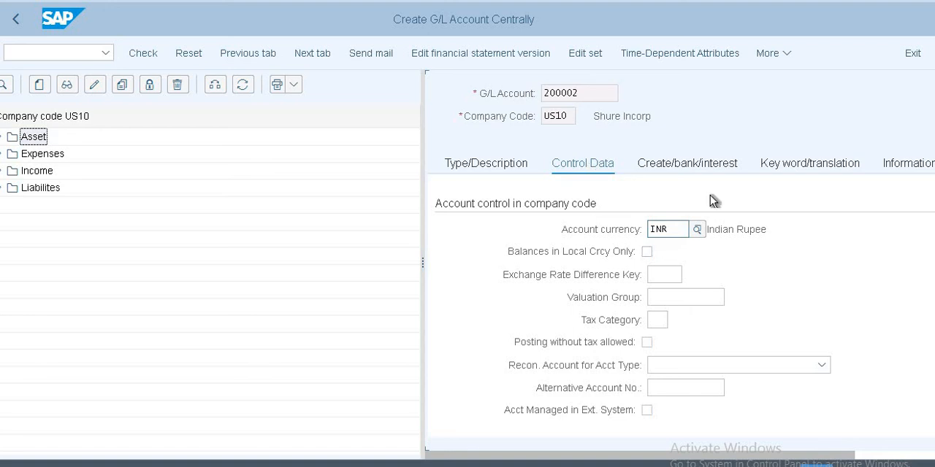
click(675, 166)
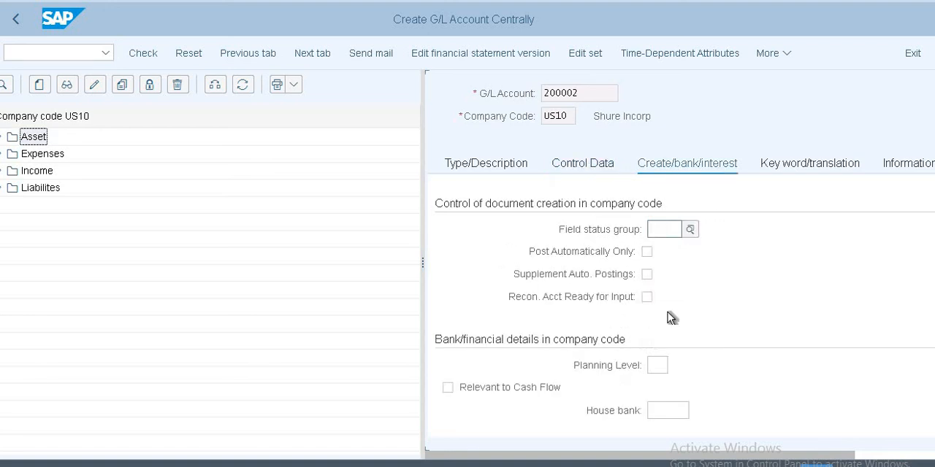
click(674, 234)
click(662, 250)
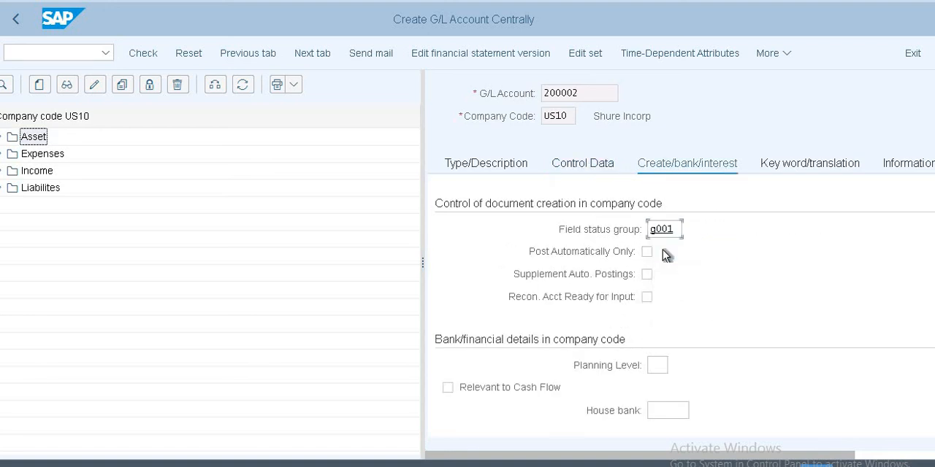
key(Return)
key(ctrl+s)
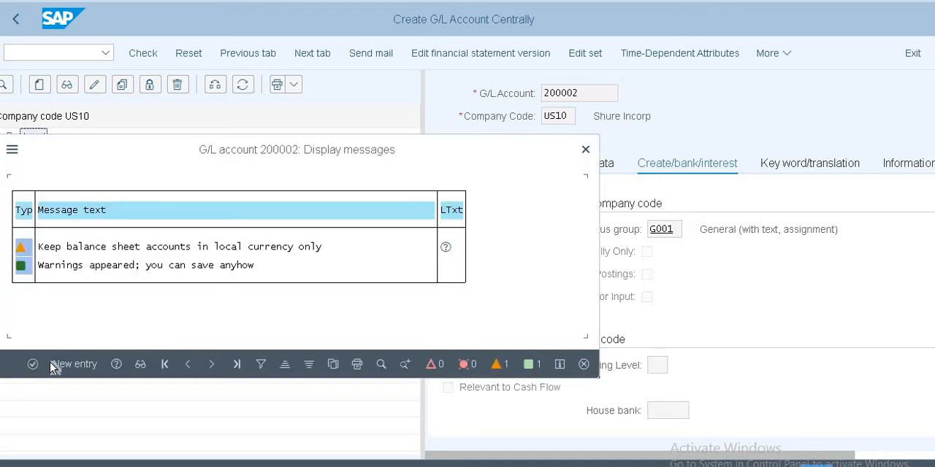
click(33, 364)
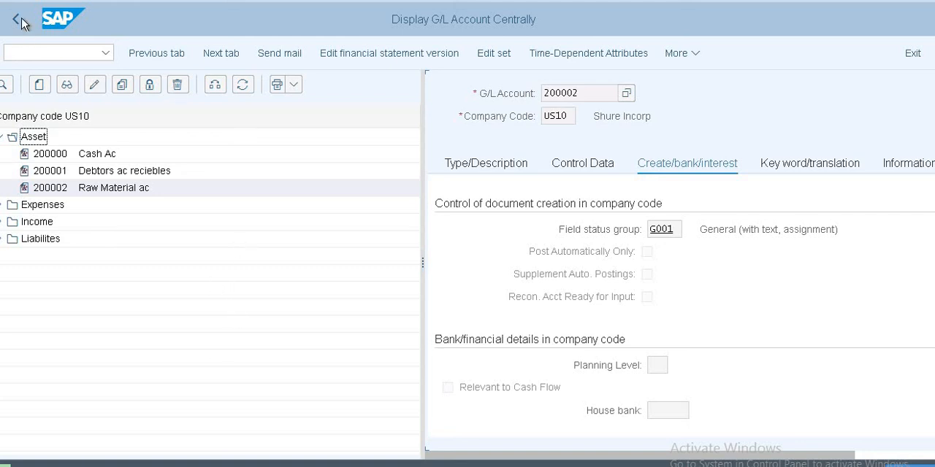
Step: Switch to the Maintain Business Partner transaction, keep Organizations as the search object, and start creating a new organization
click(38, 54)
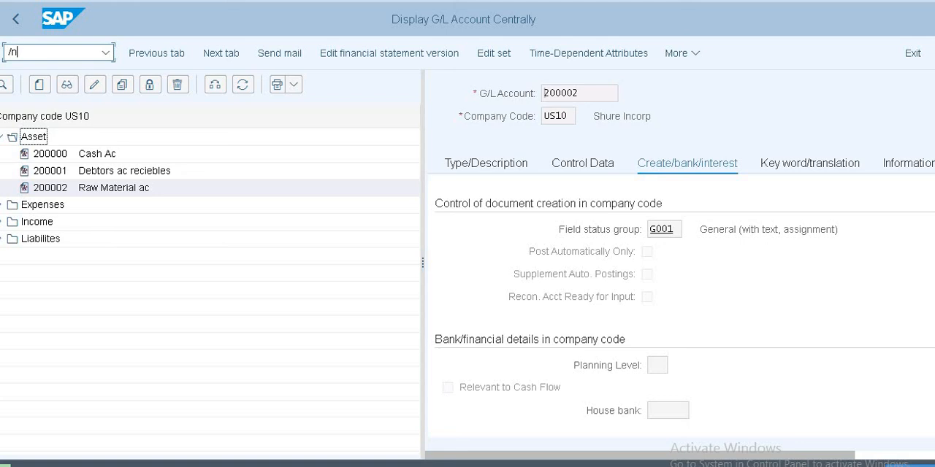
key(Return)
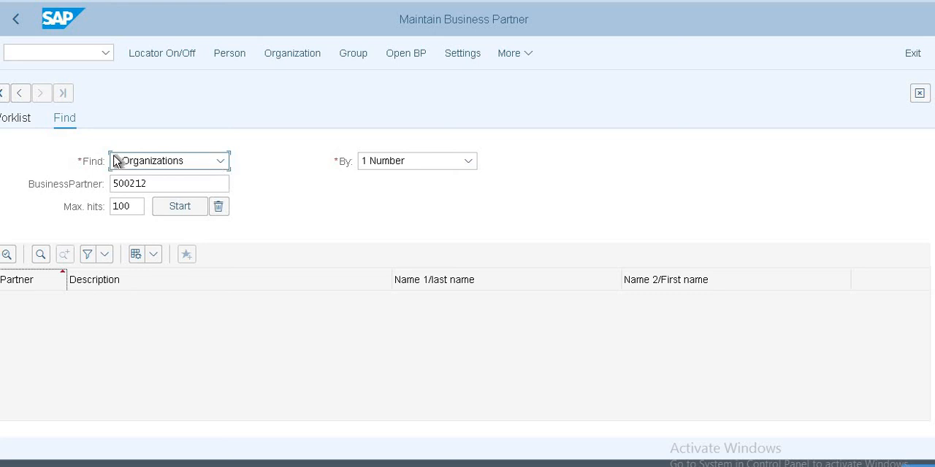
click(223, 160)
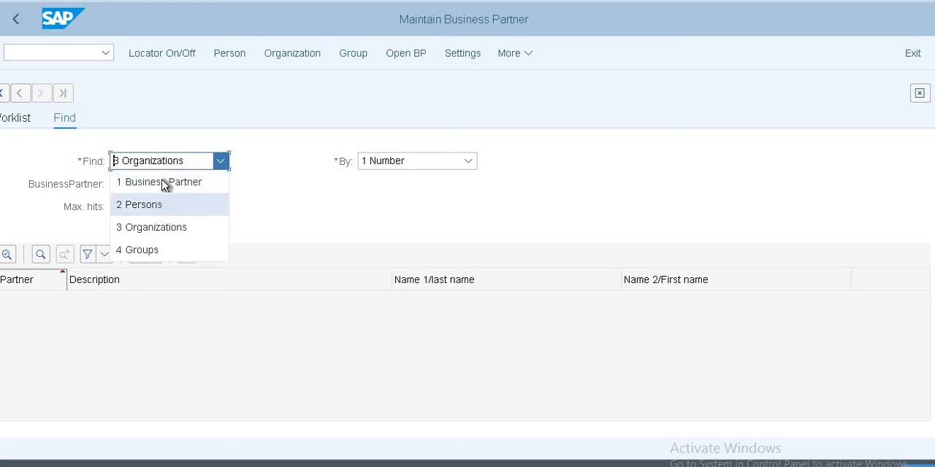
click(161, 231)
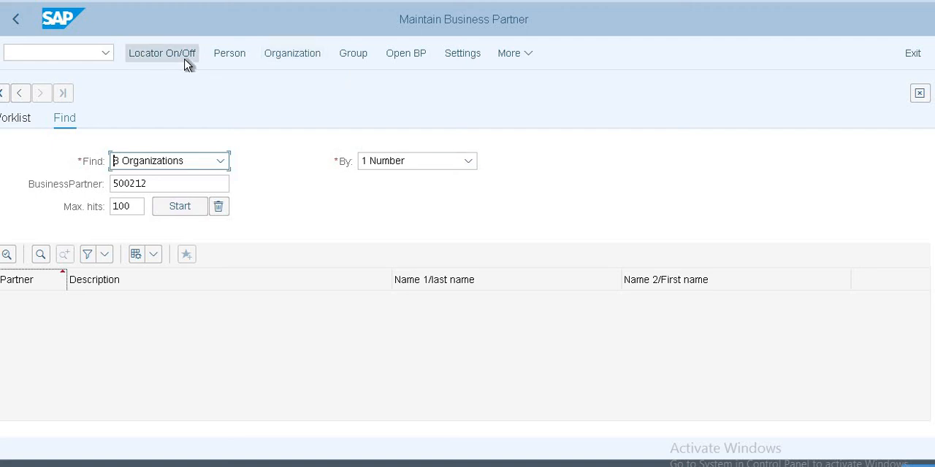
click(285, 57)
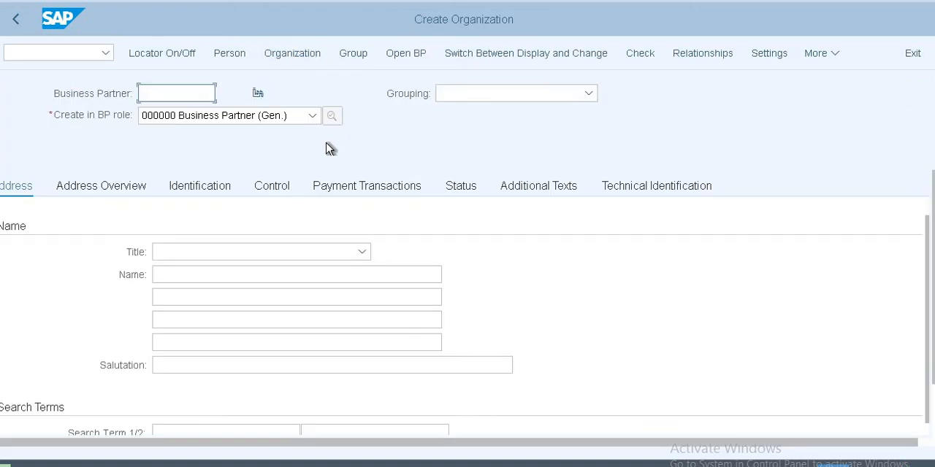
click(278, 121)
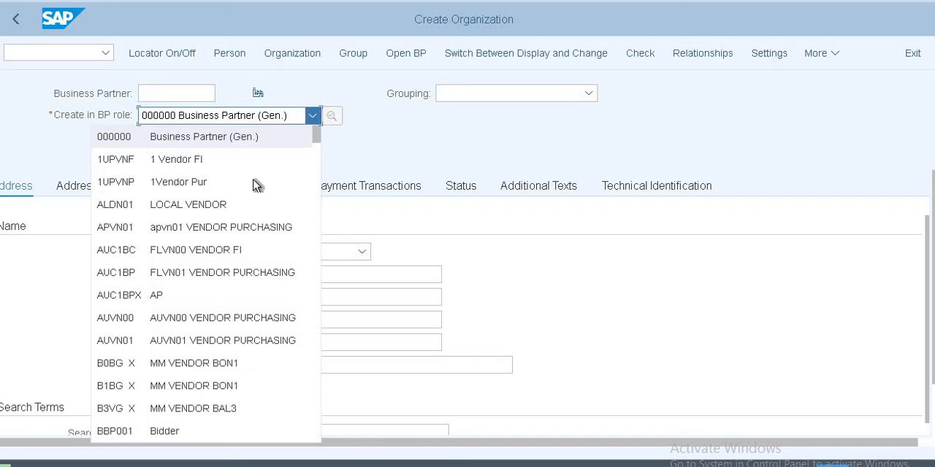
scroll(223, 252, down, 3)
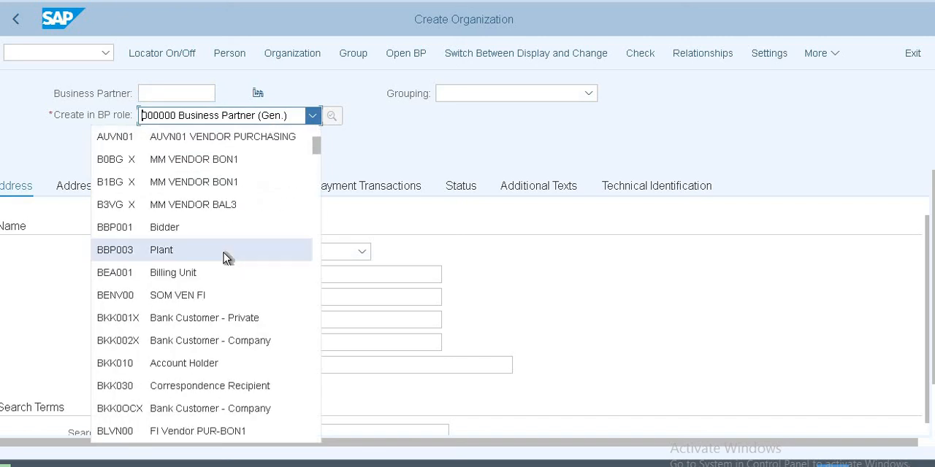
scroll(227, 257, down, 3)
scroll(226, 257, down, 2)
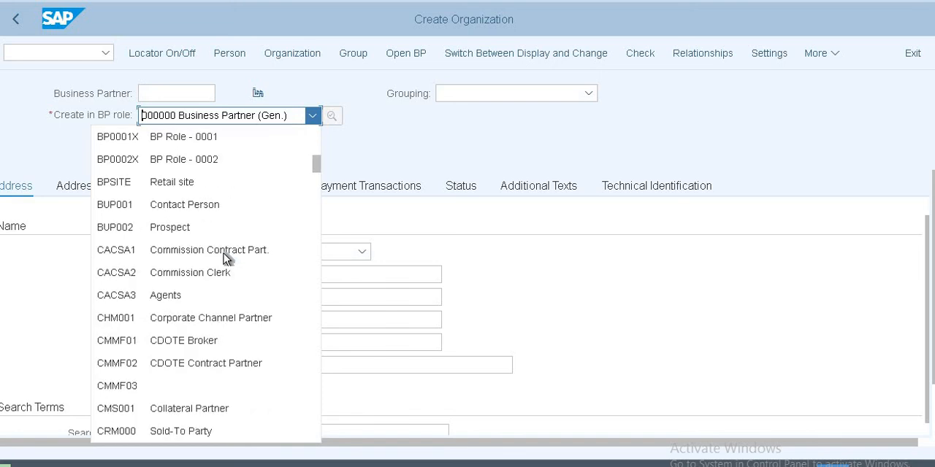
scroll(223, 254, down, 1)
scroll(223, 253, down, 4)
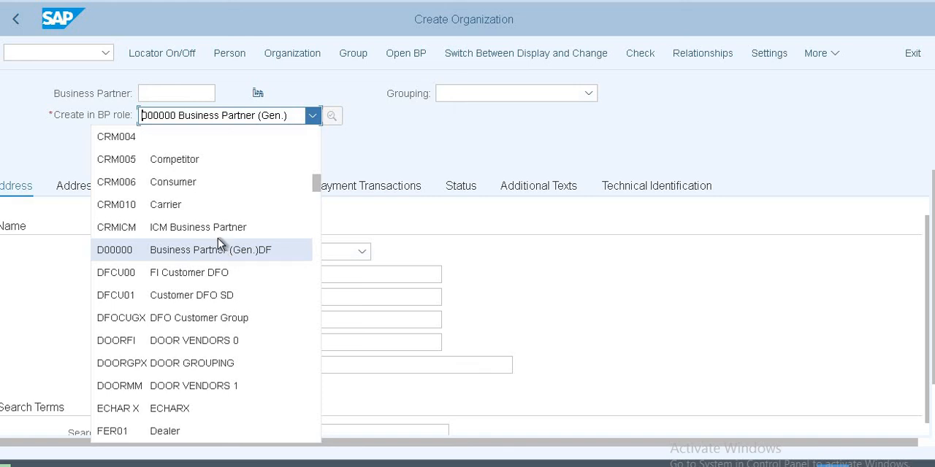
click(448, 132)
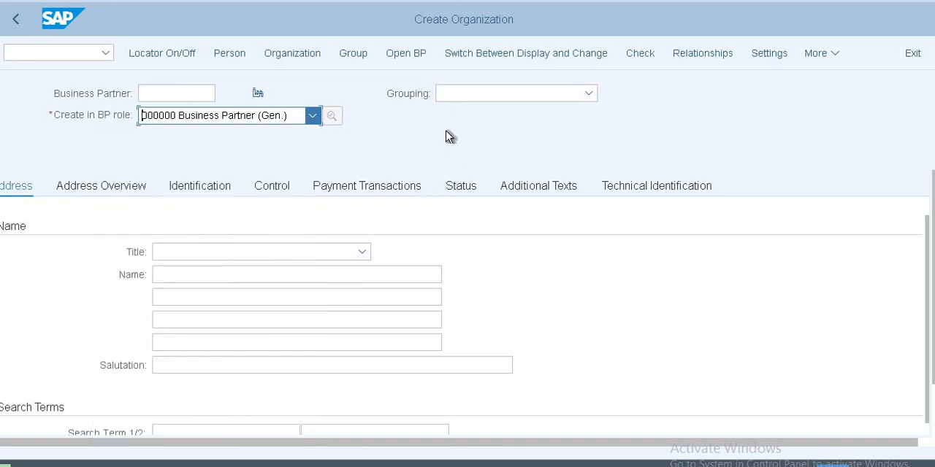
Step: Choose BP role FUS100 FI Customer for US10 for the new organization and confirm creating it in that role
click(283, 117)
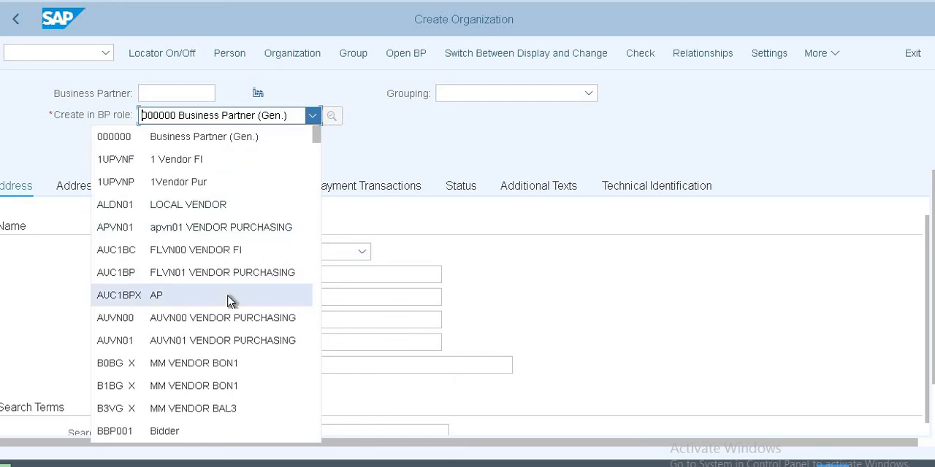
scroll(239, 286, down, 1)
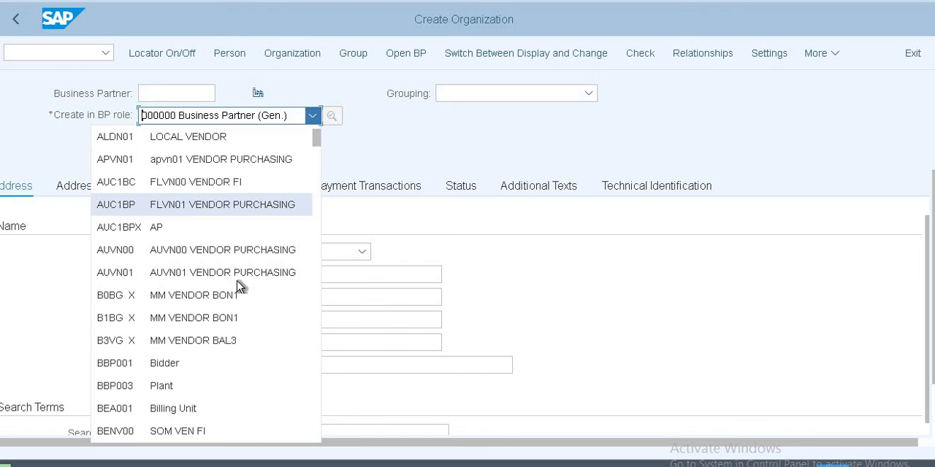
scroll(237, 280, down, 2)
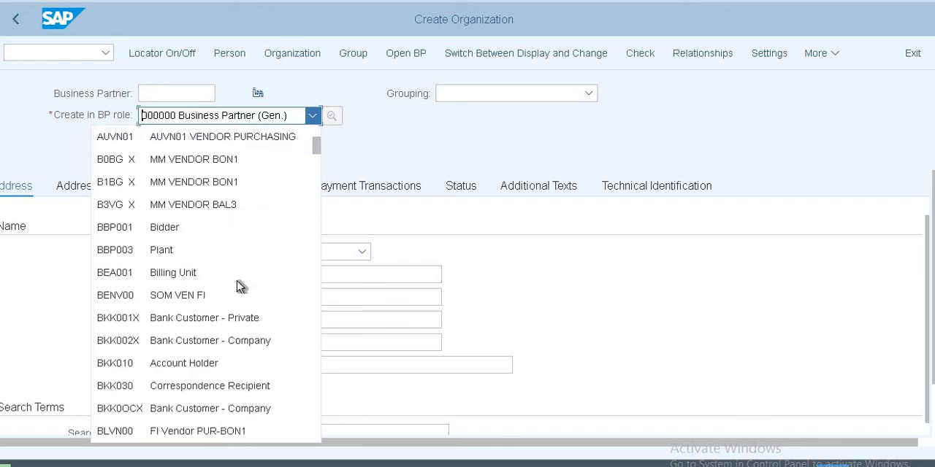
scroll(236, 281, down, 2)
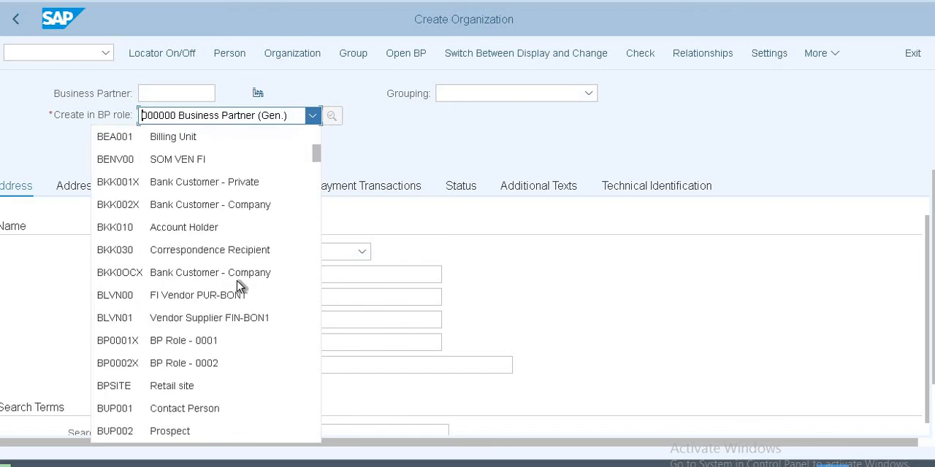
scroll(236, 280, down, 3)
scroll(238, 282, down, 1)
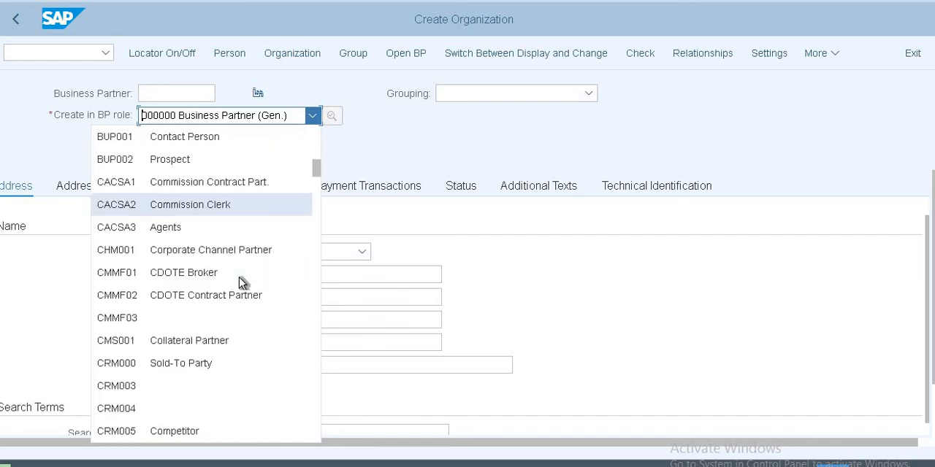
scroll(242, 283, down, 2)
scroll(242, 284, down, 2)
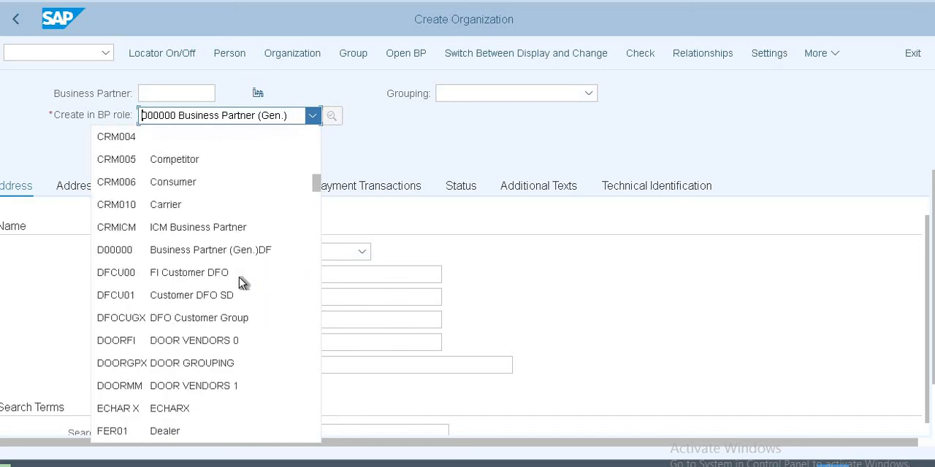
scroll(242, 283, down, 2)
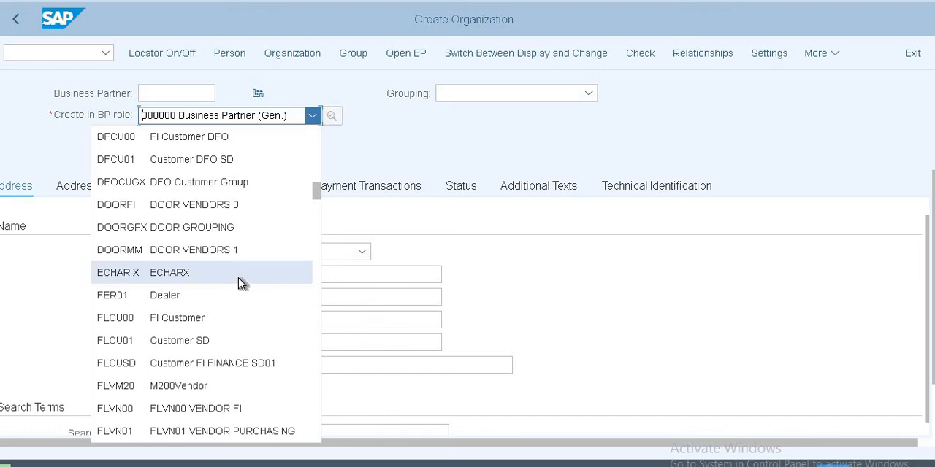
scroll(242, 284, down, 2)
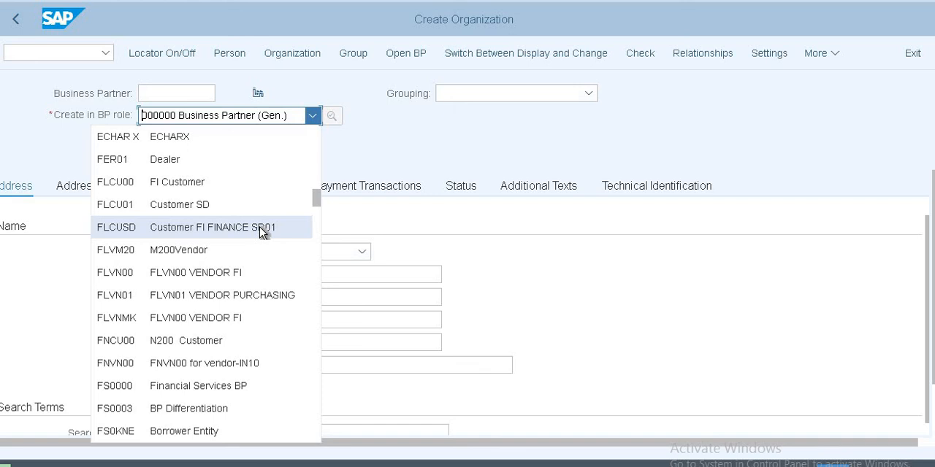
scroll(262, 231, down, 1)
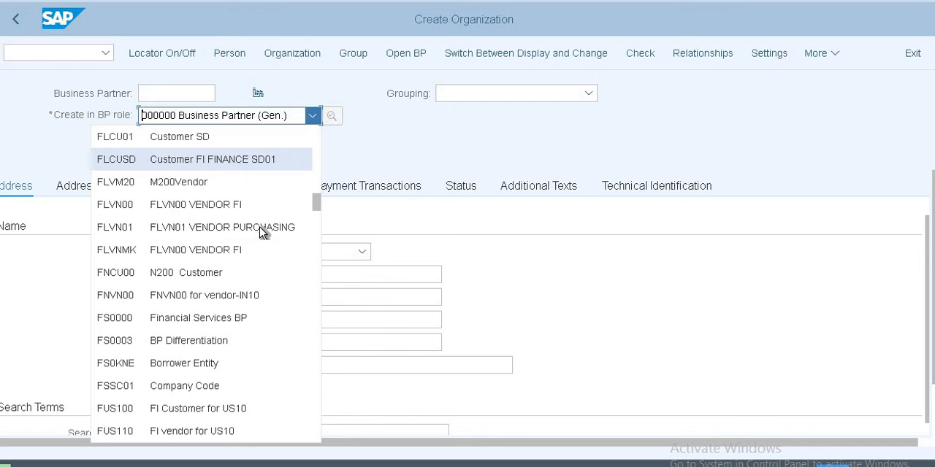
scroll(262, 231, down, 1)
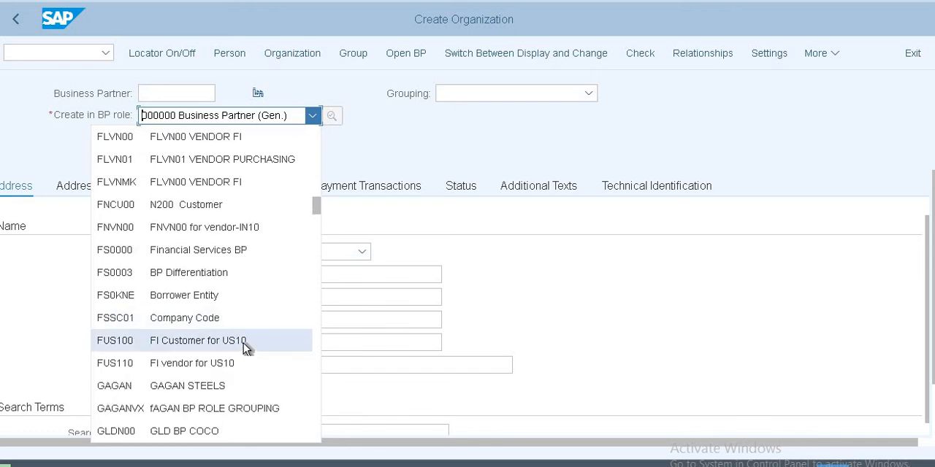
click(243, 343)
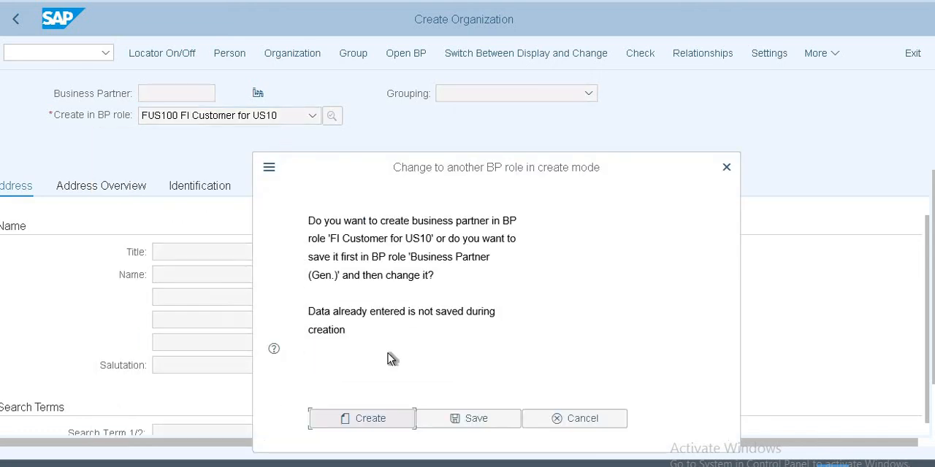
click(375, 422)
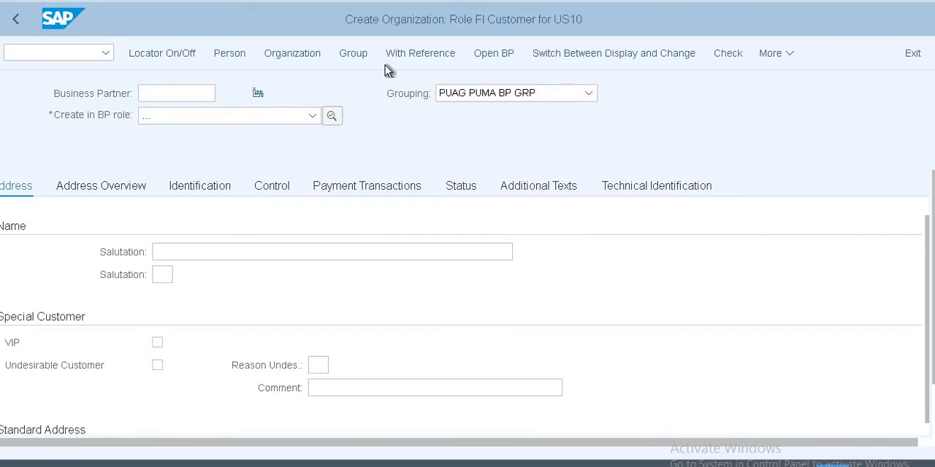
Step: Set the new organization's grouping to US10 Customers for US10
click(543, 93)
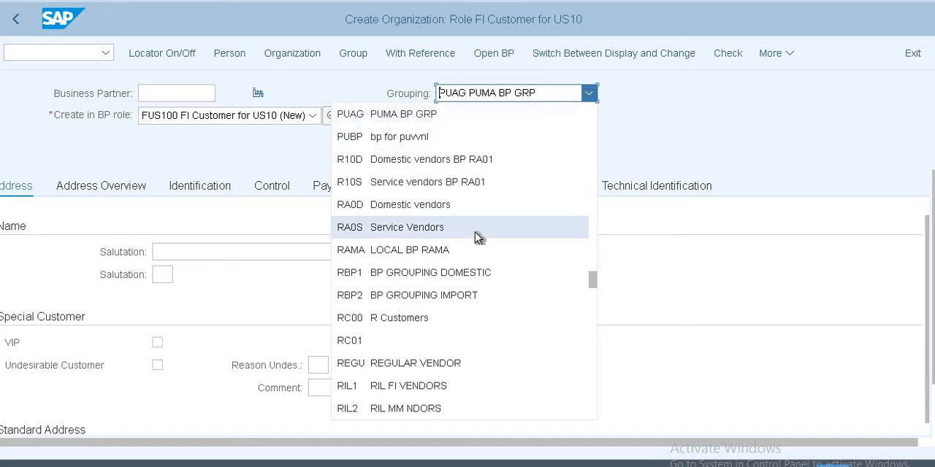
scroll(475, 234, down, 4)
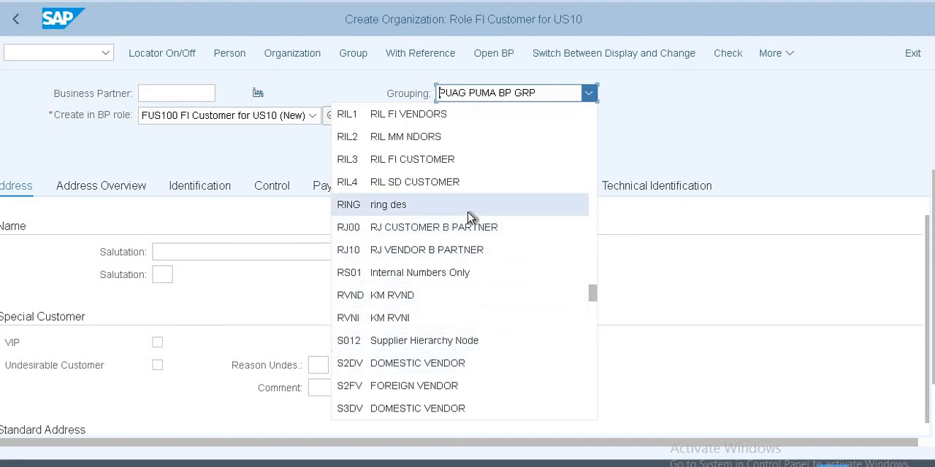
scroll(470, 217, down, 4)
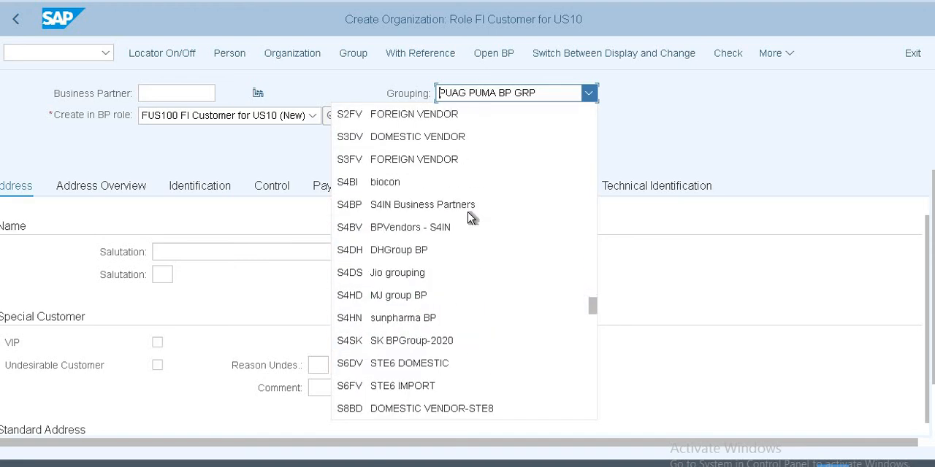
scroll(471, 218, down, 2)
scroll(472, 219, down, 2)
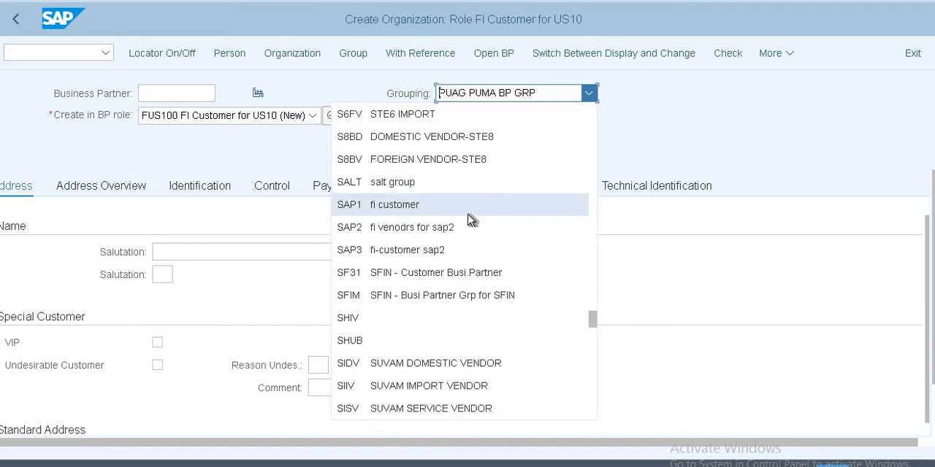
scroll(471, 219, down, 3)
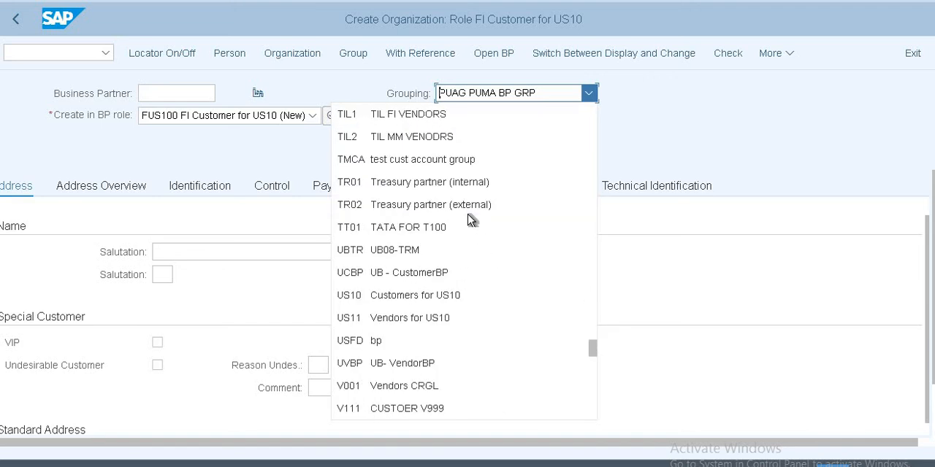
click(395, 299)
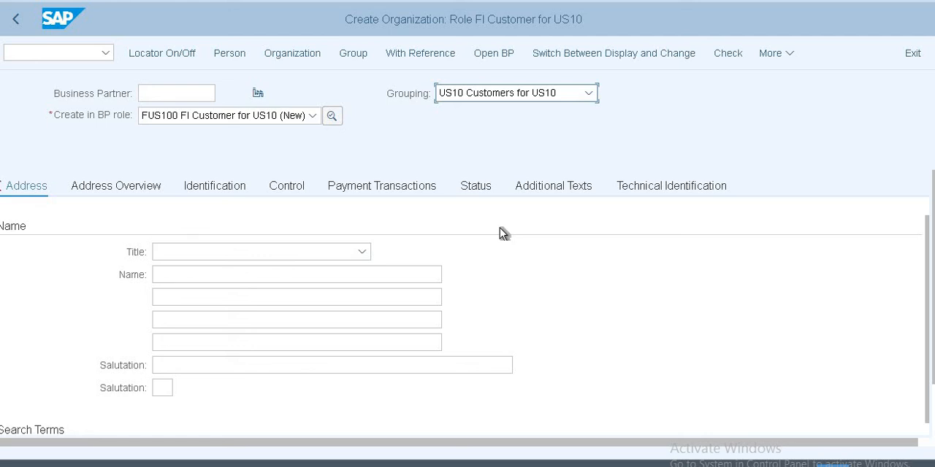
Step: Enter TCS Ltd as the name of the new organization
click(334, 276)
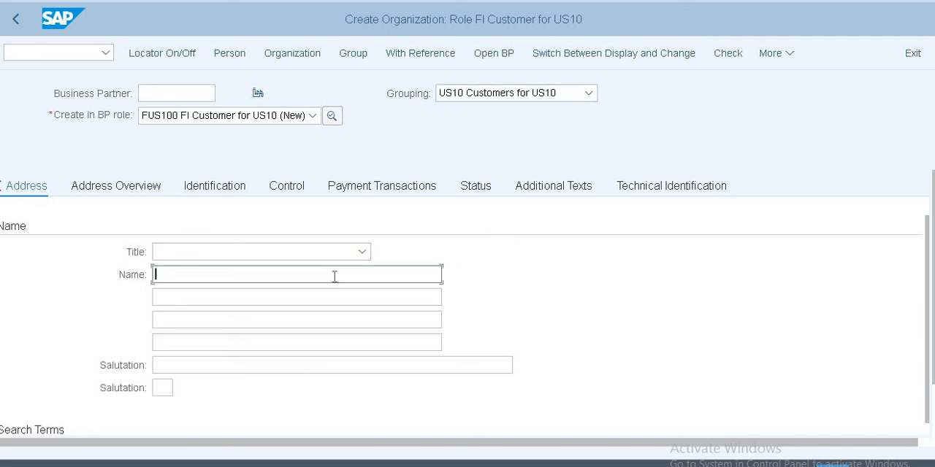
text(TCS Ltd)
Step: Fill in the postal code and city of the organization's street address from the previously used entries
scroll(208, 372, down, 3)
scroll(212, 329, down, 2)
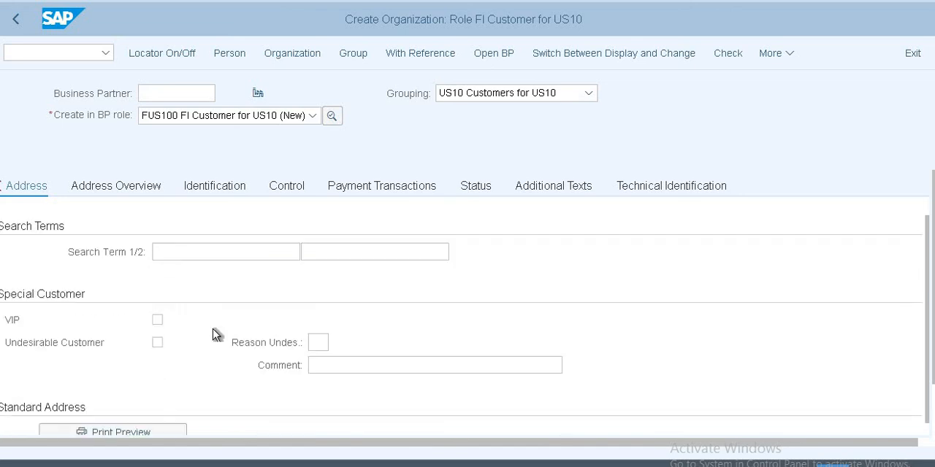
scroll(229, 333, down, 3)
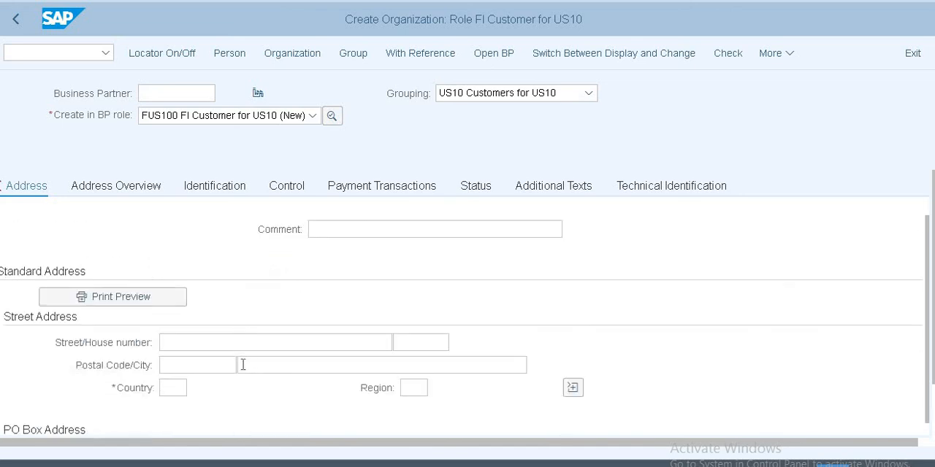
click(213, 358)
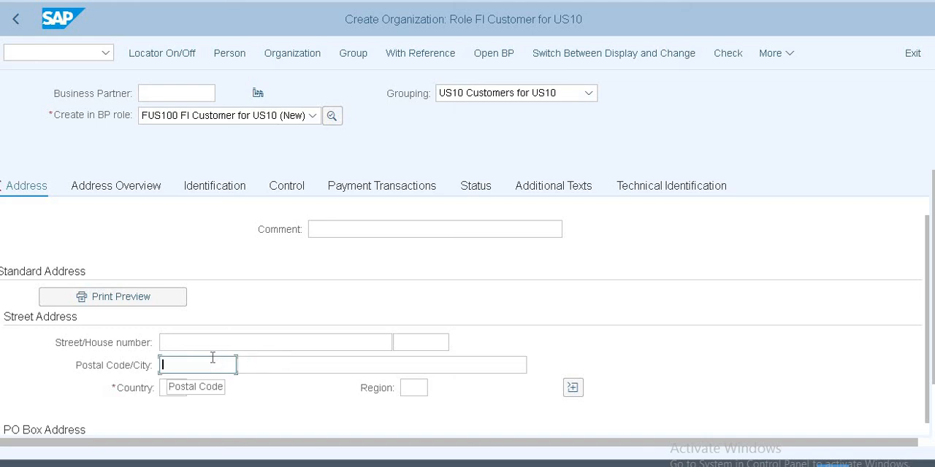
click(212, 358)
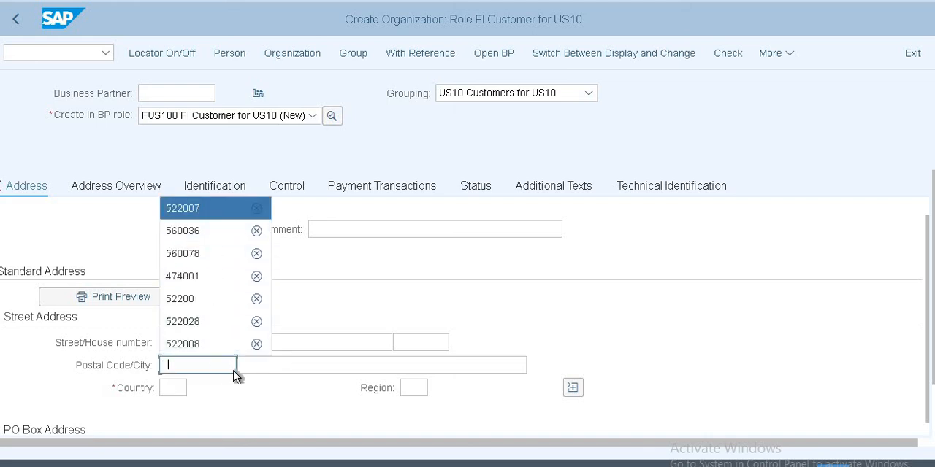
key(Return)
click(242, 365)
click(249, 367)
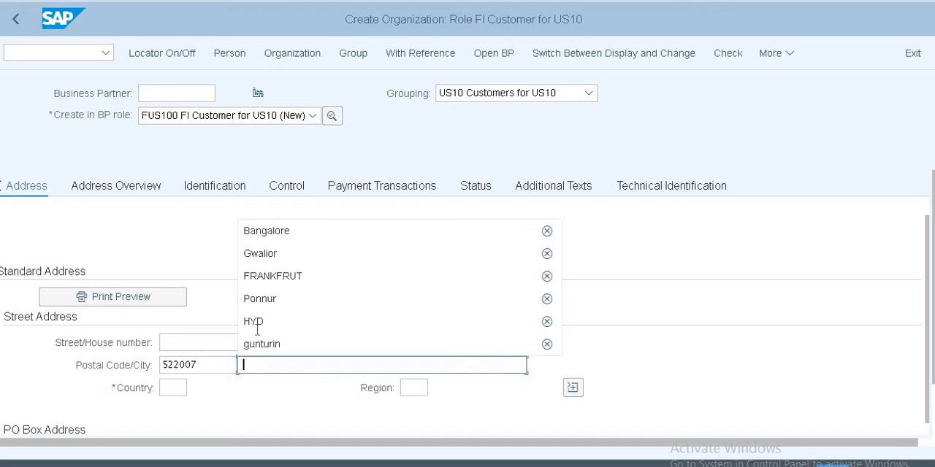
click(264, 231)
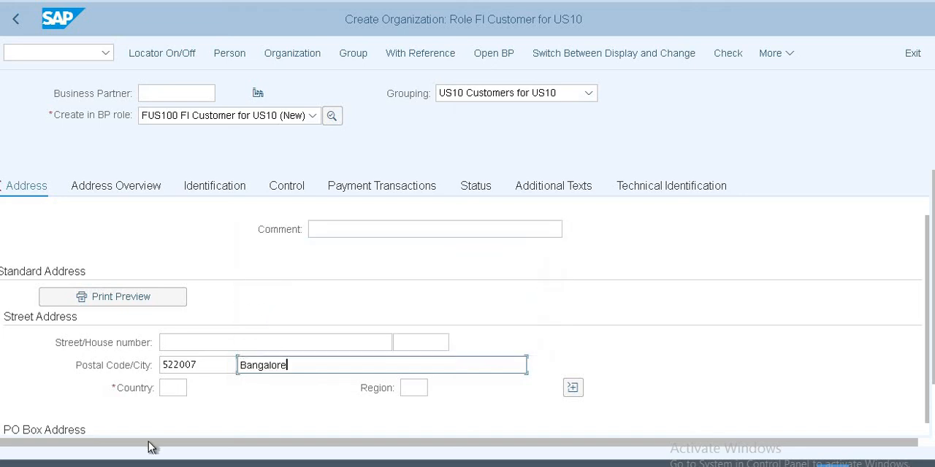
Step: Set the street address country to IN and the region to 01
click(175, 388)
text(IN)
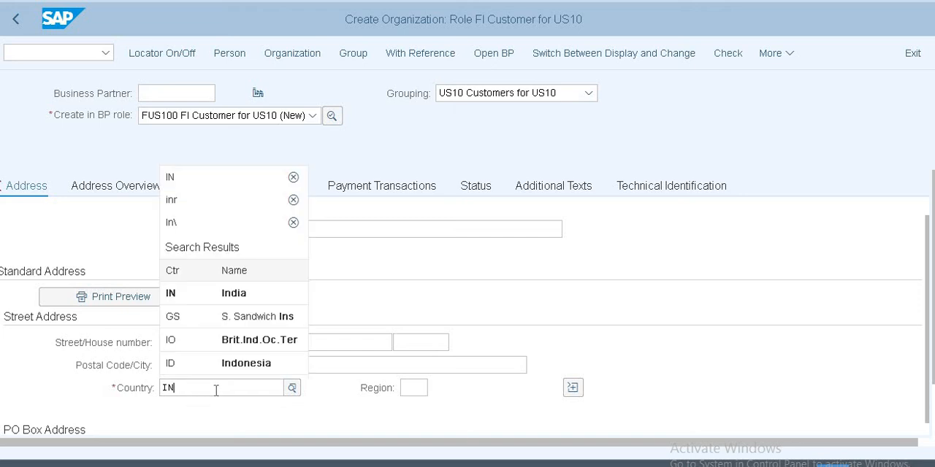
key(Tab)
text(01)
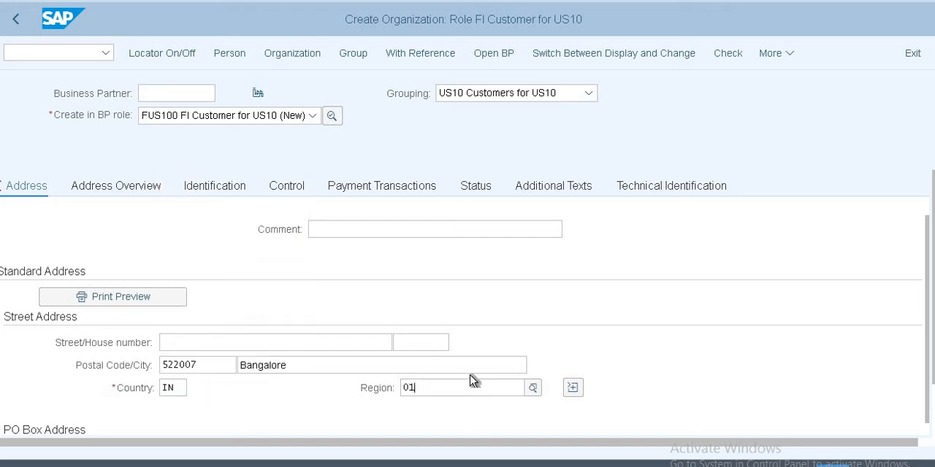
key(Return)
Step: Fill in the PO box number and the postal code of the organization's PO box address
scroll(305, 348, down, 3)
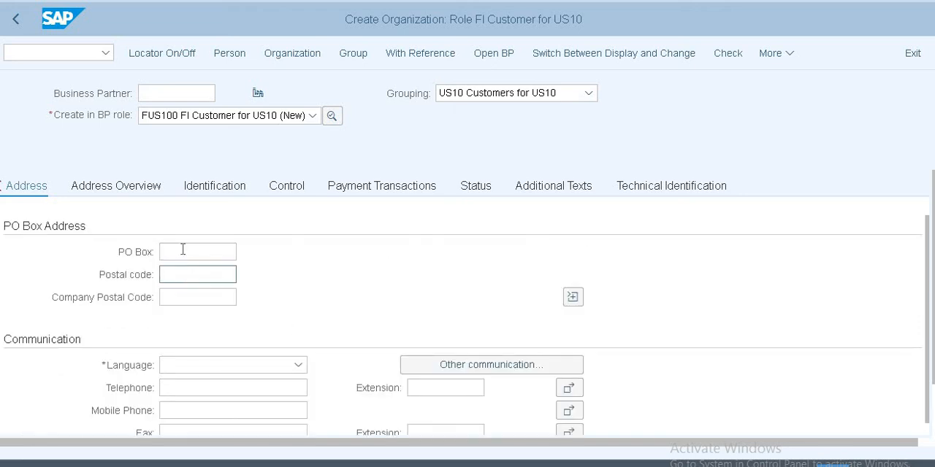
click(184, 249)
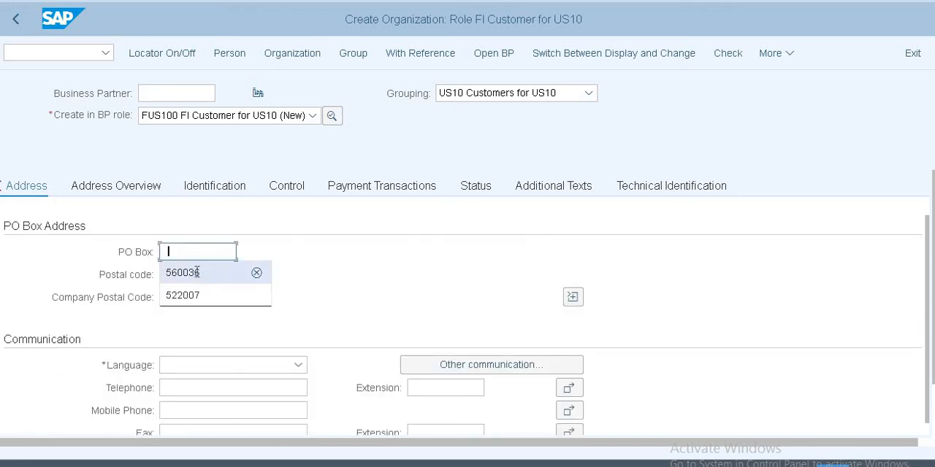
click(198, 271)
click(196, 276)
click(195, 300)
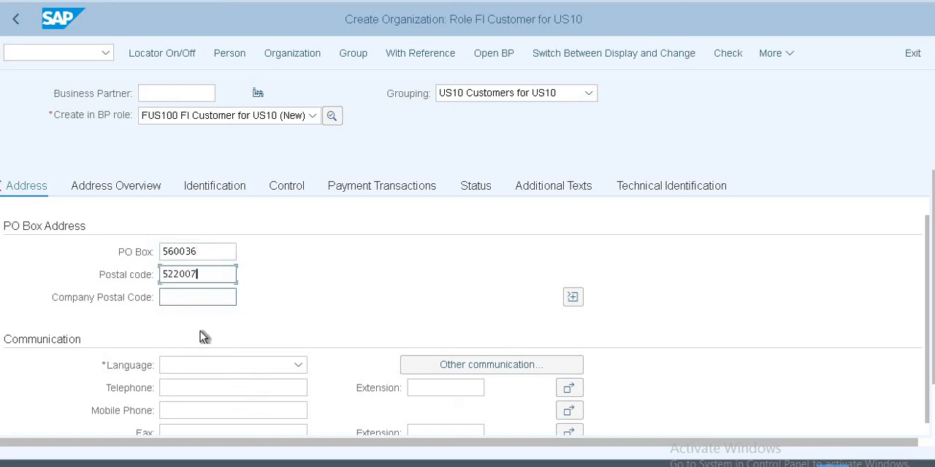
Step: Set the organization's communication language to EN English
click(215, 373)
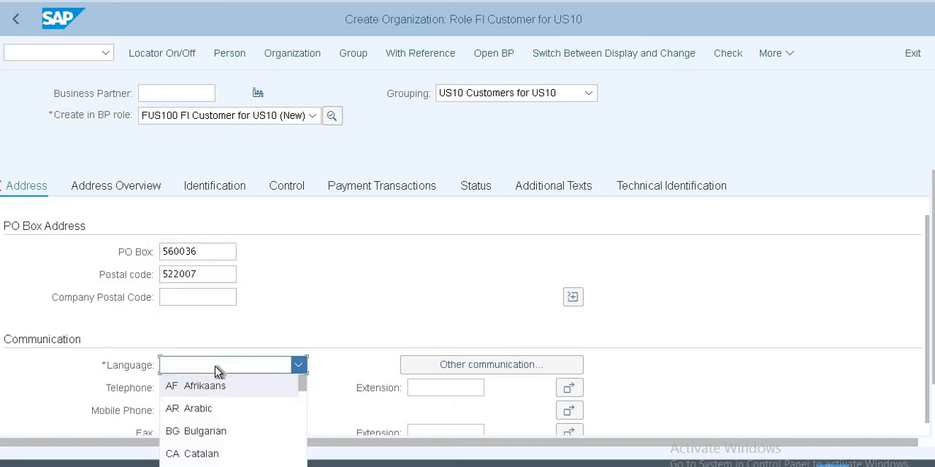
scroll(218, 373, down, 2)
key(Return)
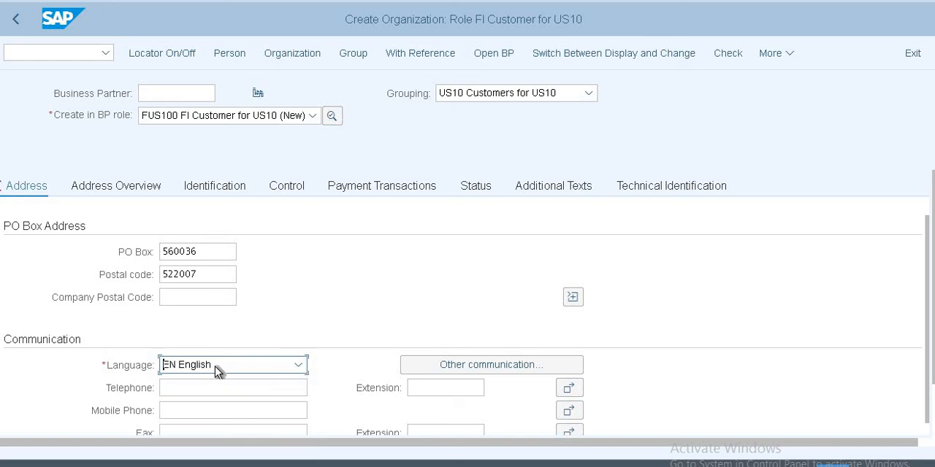
scroll(398, 300, down, 3)
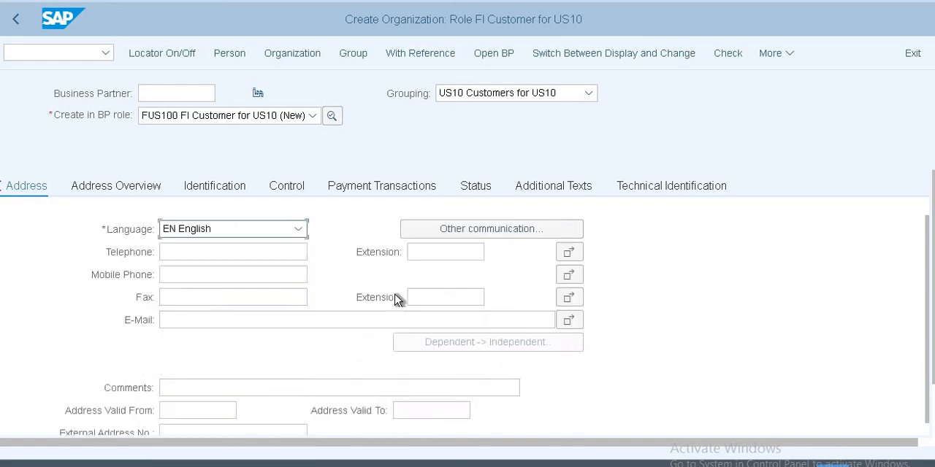
scroll(398, 299, down, 4)
scroll(398, 300, up, 9)
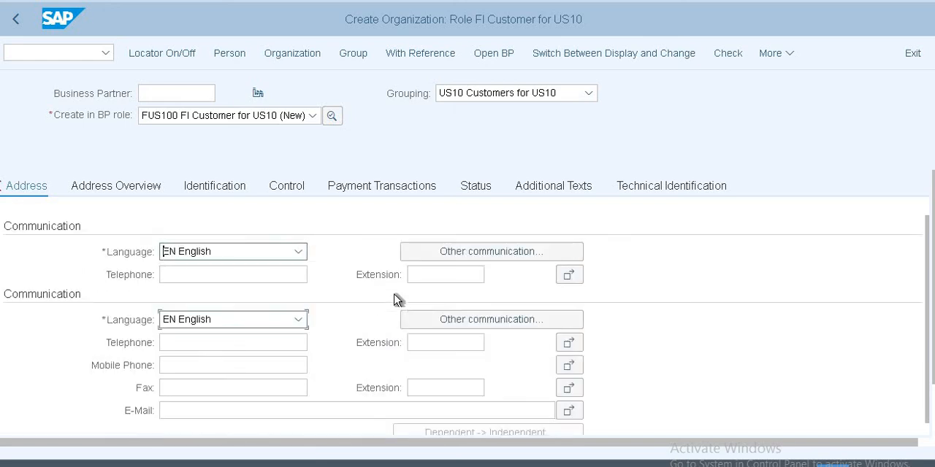
scroll(398, 299, up, 5)
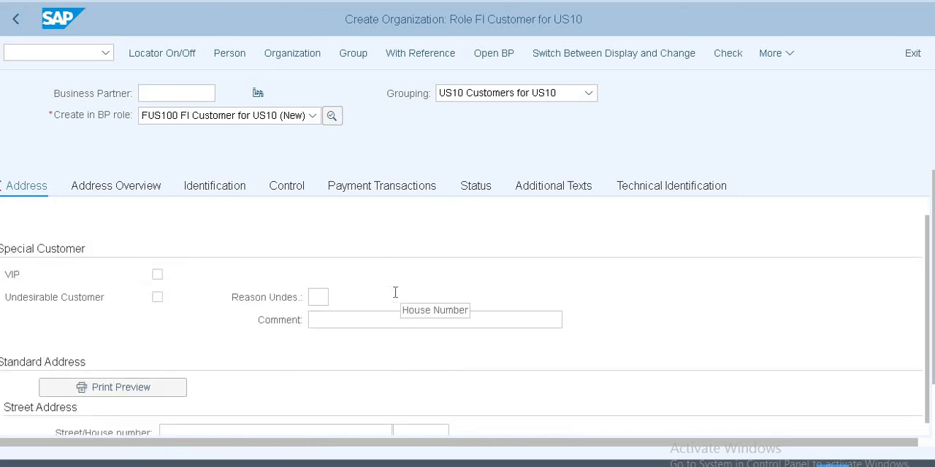
scroll(395, 292, down, 6)
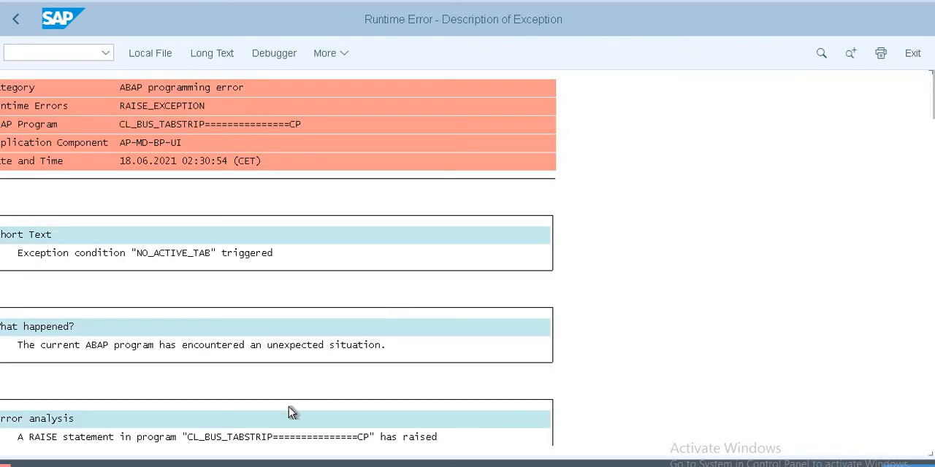
Step: Leave the runtime error description and return to the Maintain Business Partner transaction
click(65, 56)
text(/)
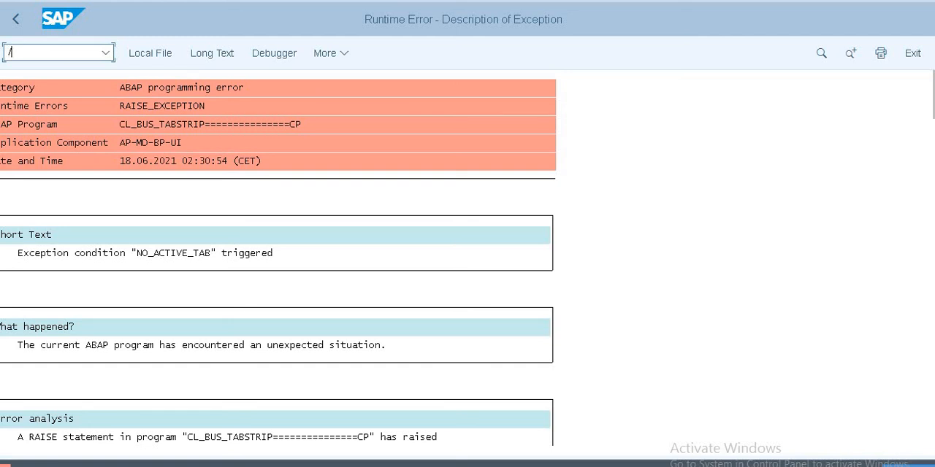
text(nex)
key(Return)
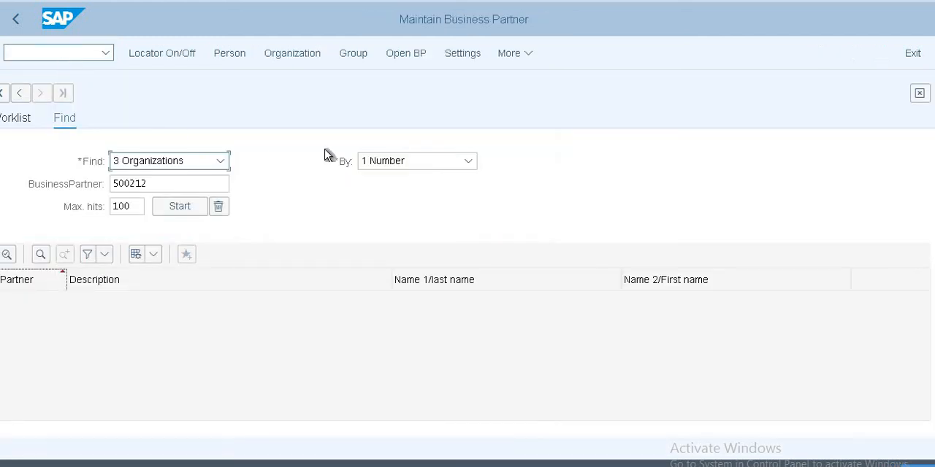
Step: With Organizations kept as the search object, hide the locator and start creating a new organization
click(219, 167)
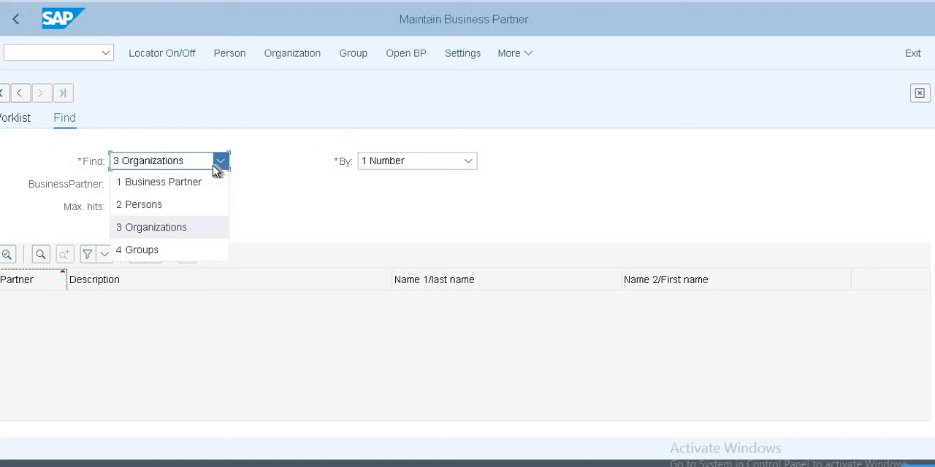
click(173, 225)
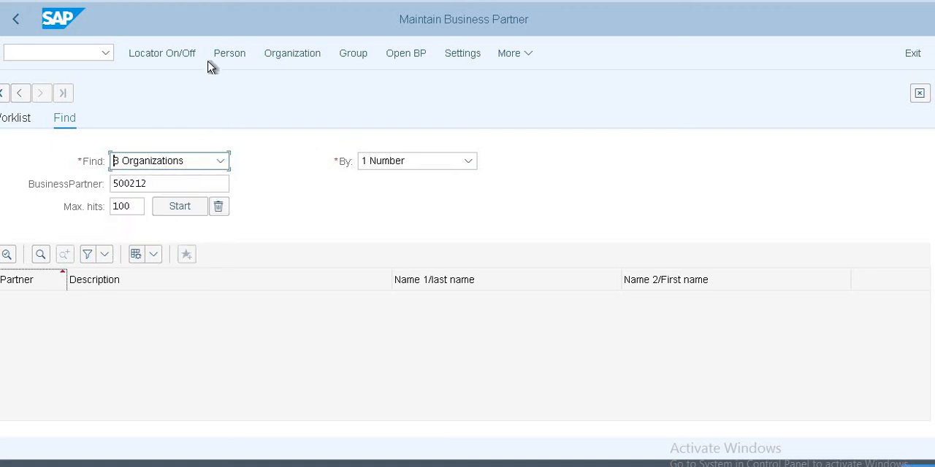
click(172, 54)
click(180, 100)
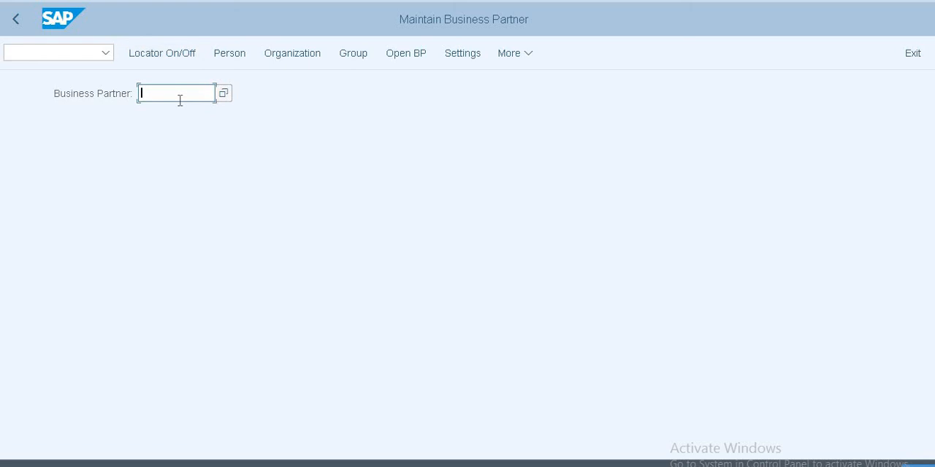
click(283, 50)
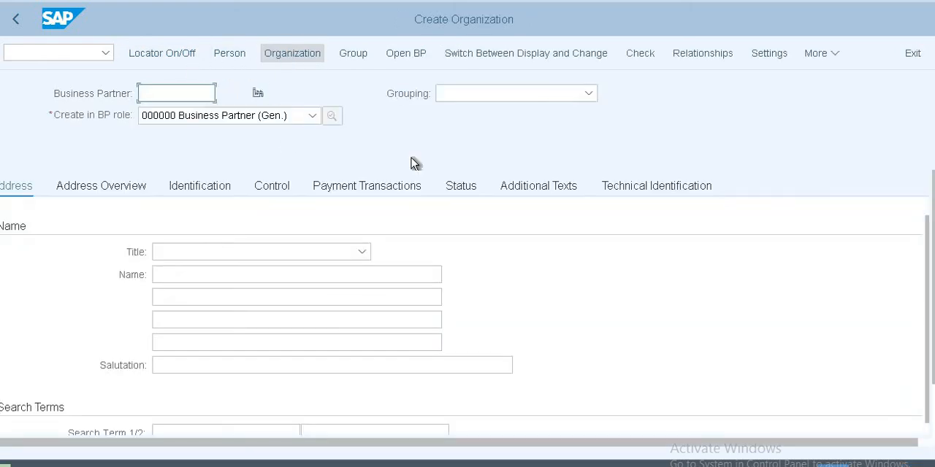
Step: Set the new organization's BP role to FUS100 FI Customer for US10 and create the partner in that role
click(312, 116)
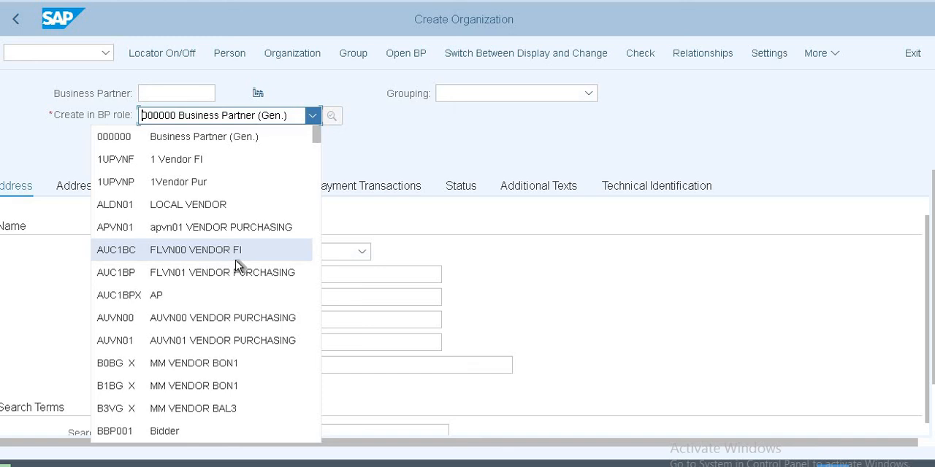
scroll(235, 260, down, 3)
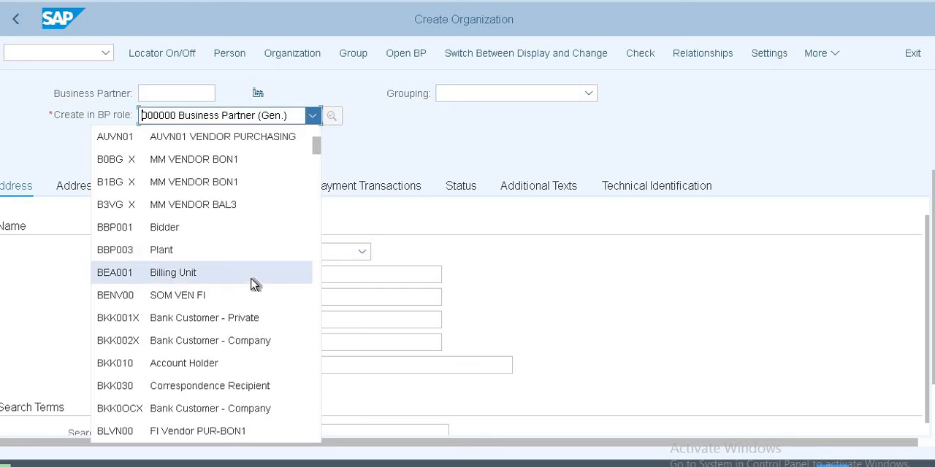
scroll(254, 283, down, 4)
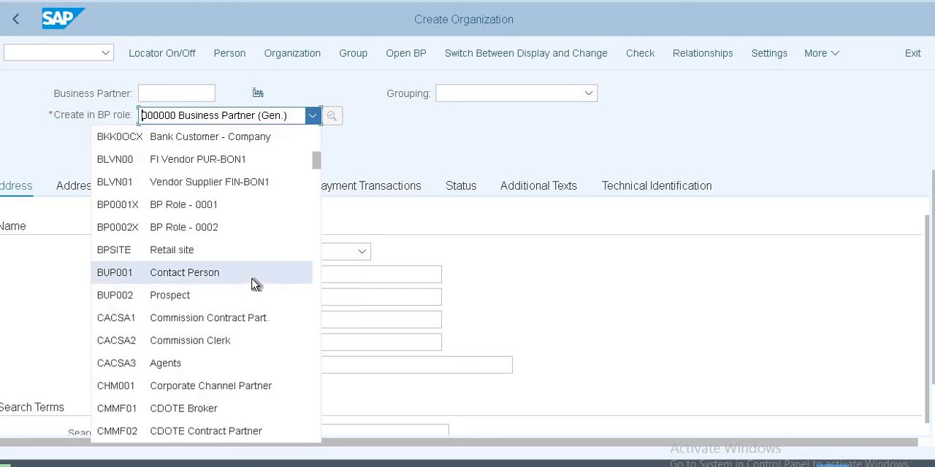
scroll(254, 283, down, 8)
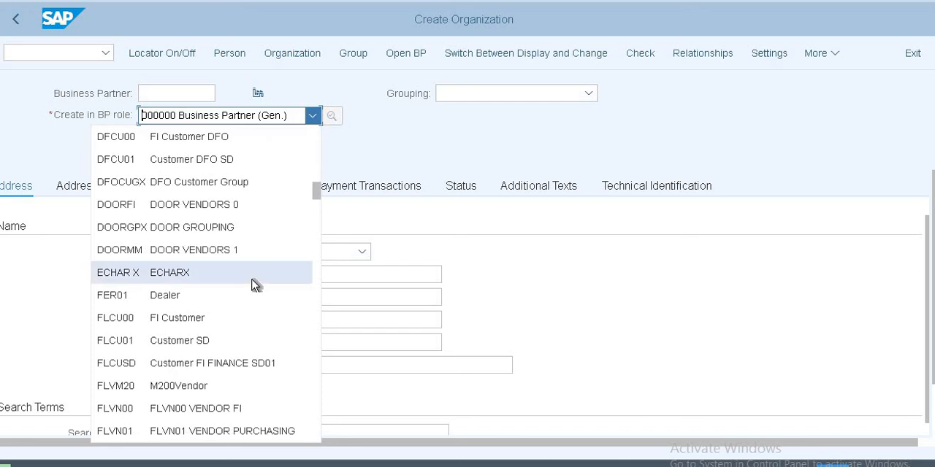
scroll(254, 283, down, 1)
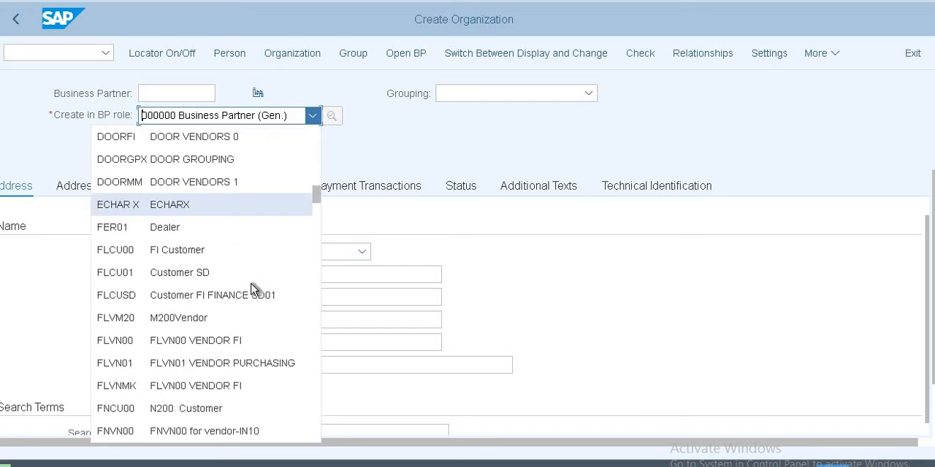
scroll(254, 288, down, 3)
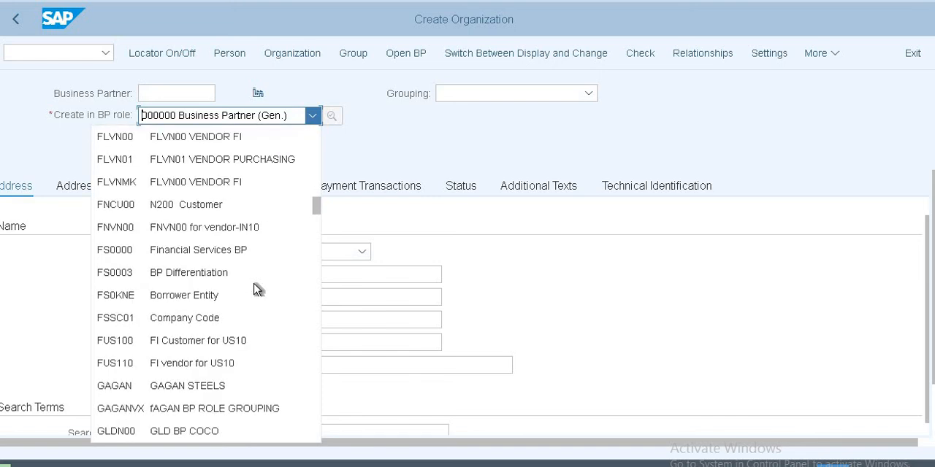
click(261, 345)
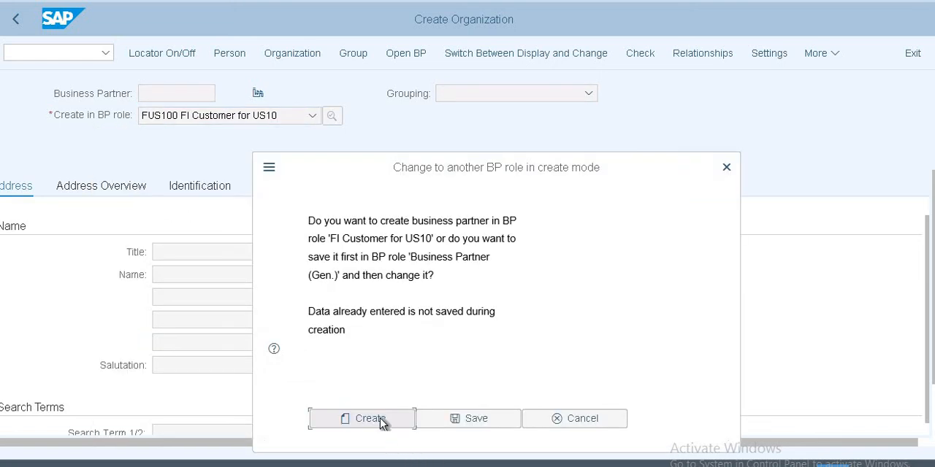
click(373, 418)
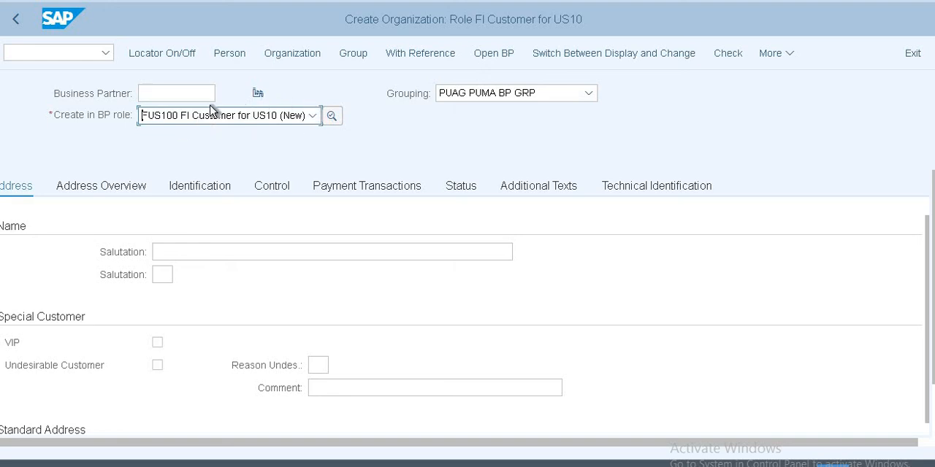
Step: Set the organization's grouping to US10 Customers for US10
click(495, 95)
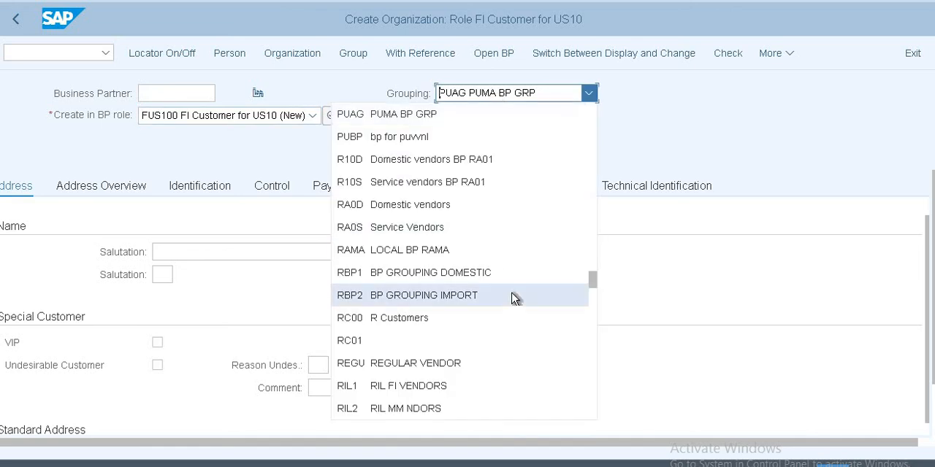
scroll(515, 298, down, 5)
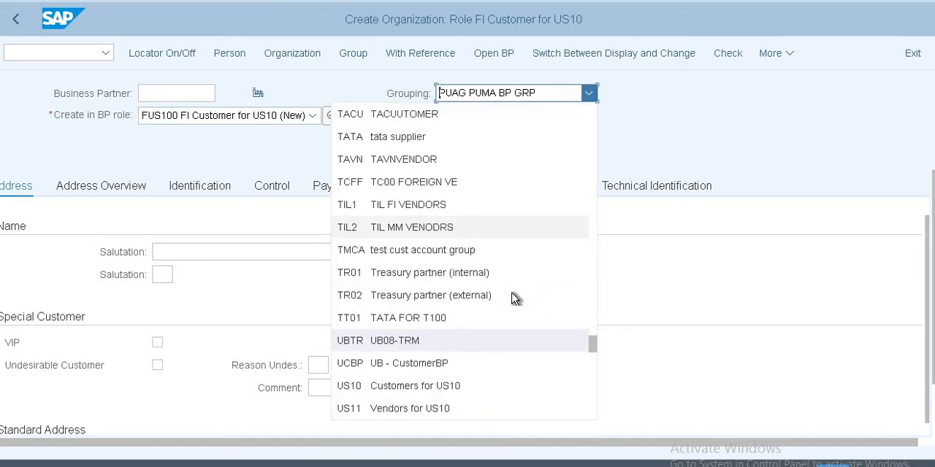
click(455, 386)
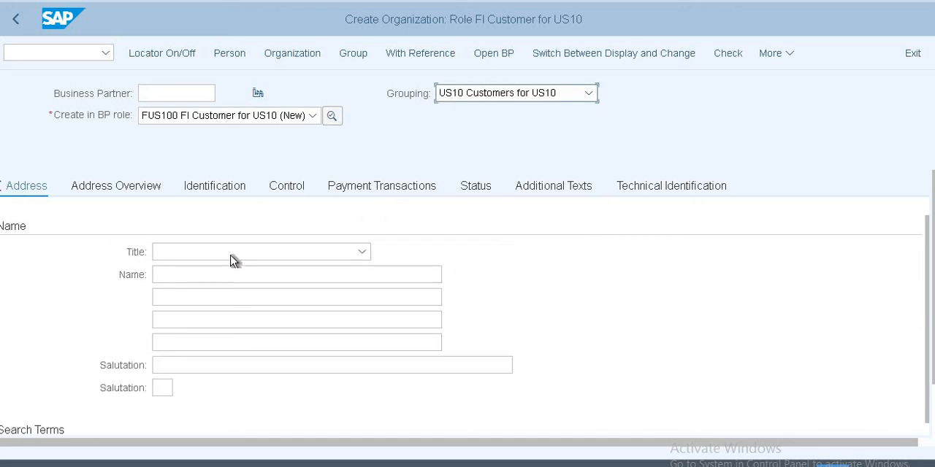
Step: Set the organization's title to 0003 Company and enter TCS Ltd as its name
click(288, 256)
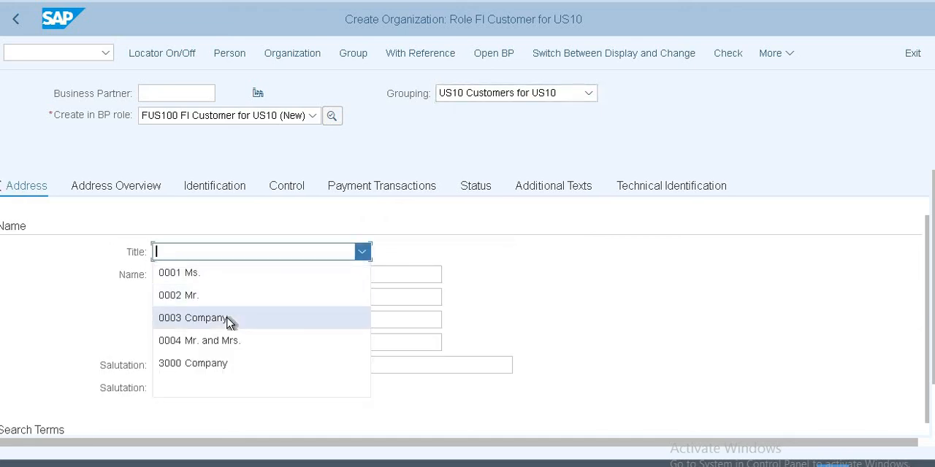
click(228, 322)
click(225, 276)
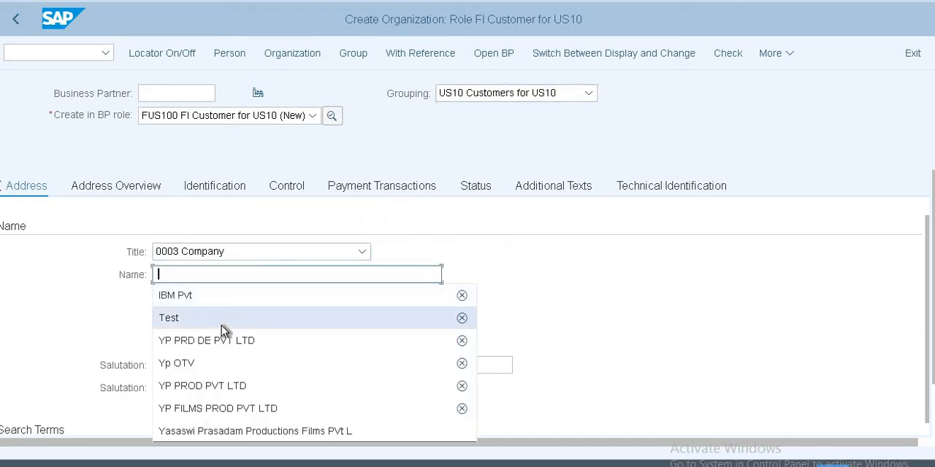
click(203, 274)
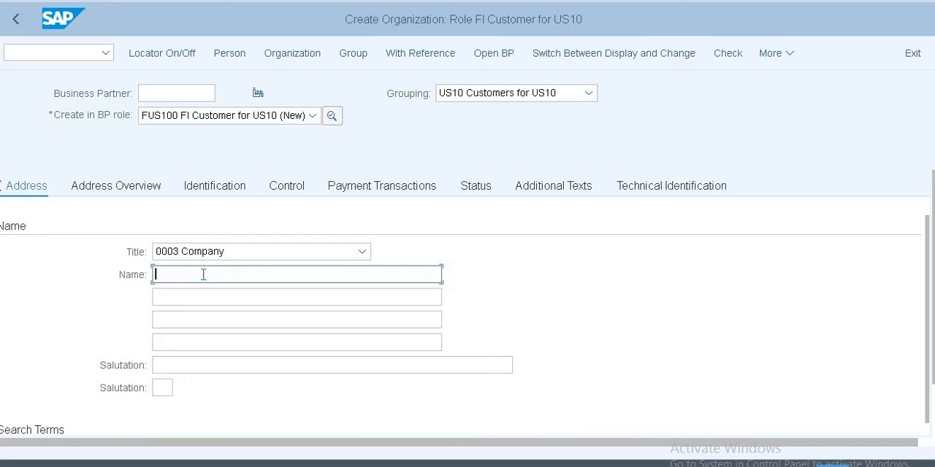
text(T)
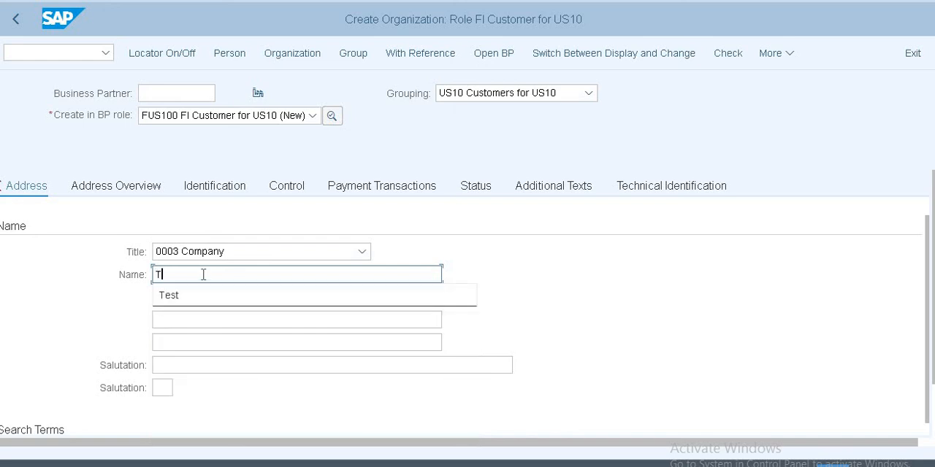
text(CS L)
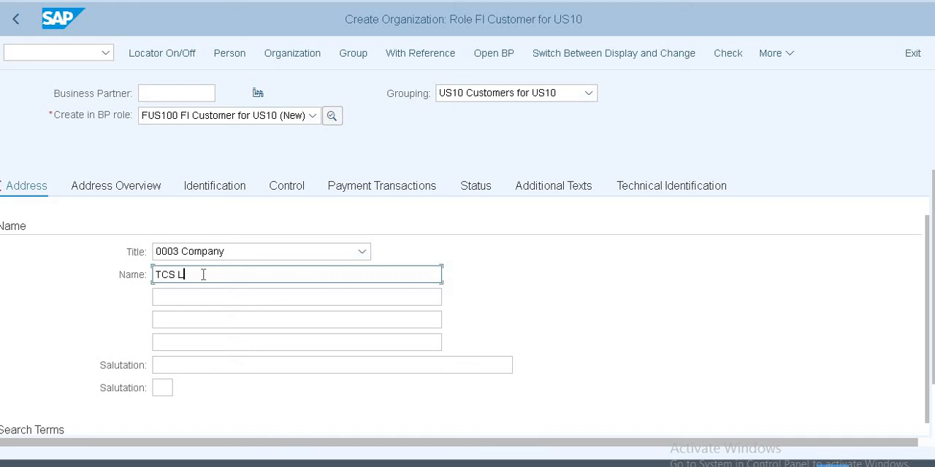
text(td)
Step: Fill in the postal code and city of the organization's street address
scroll(204, 276, down, 3)
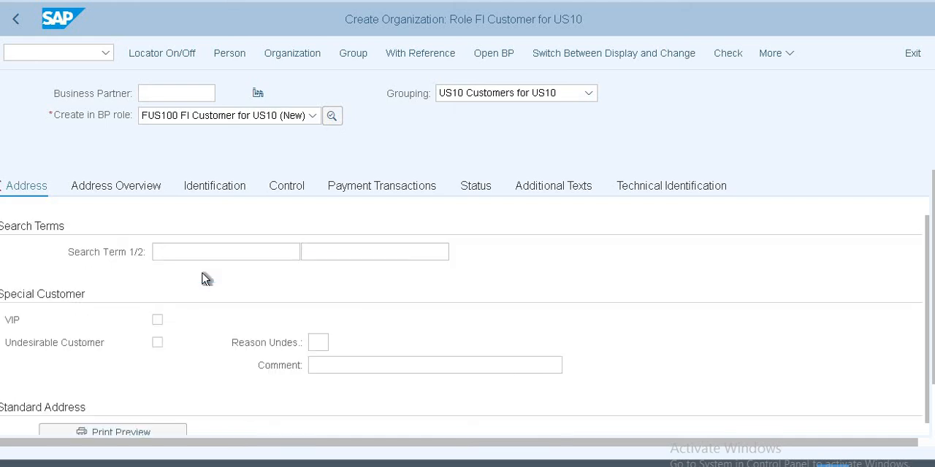
scroll(204, 276, down, 5)
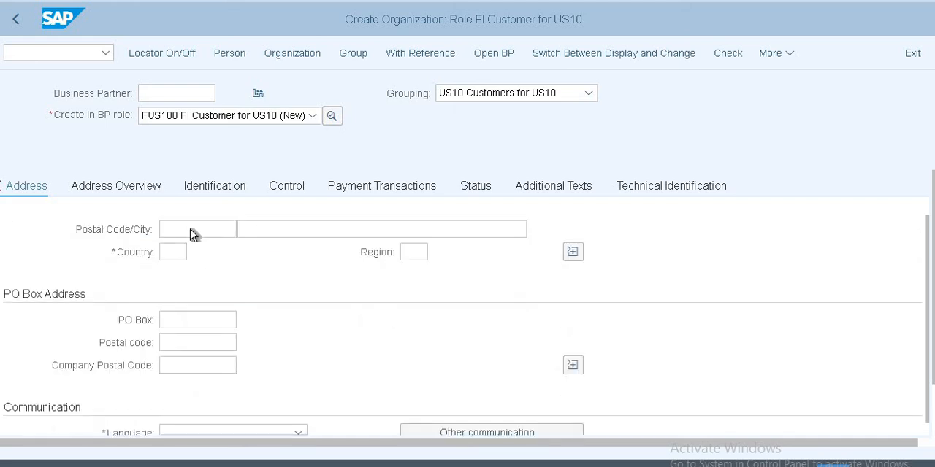
click(192, 233)
scroll(192, 233, up, 2)
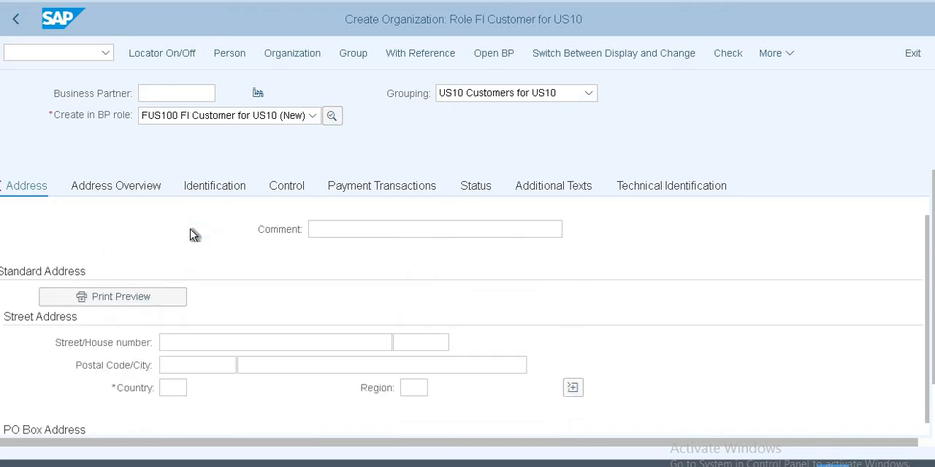
click(189, 367)
click(192, 367)
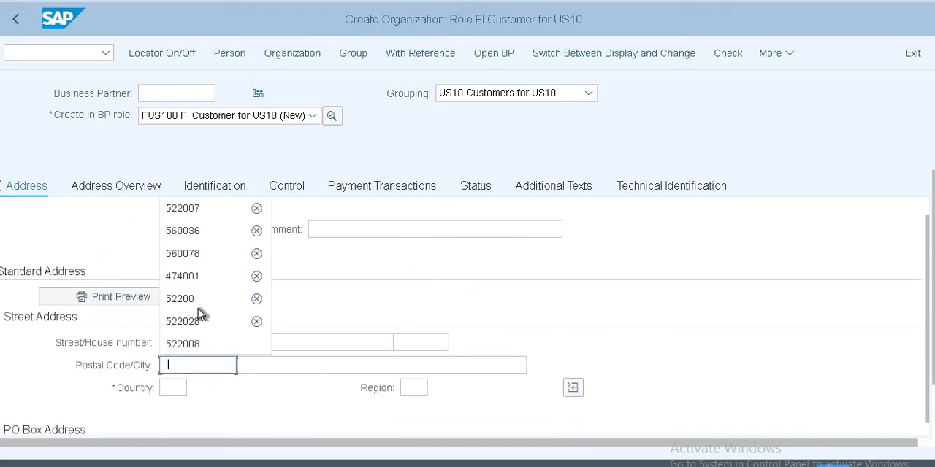
click(196, 234)
click(256, 363)
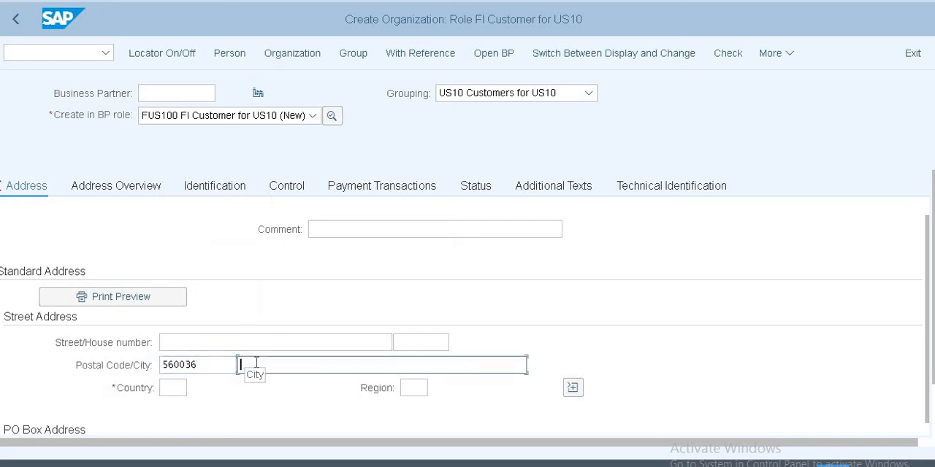
click(256, 365)
click(267, 232)
key(Tab)
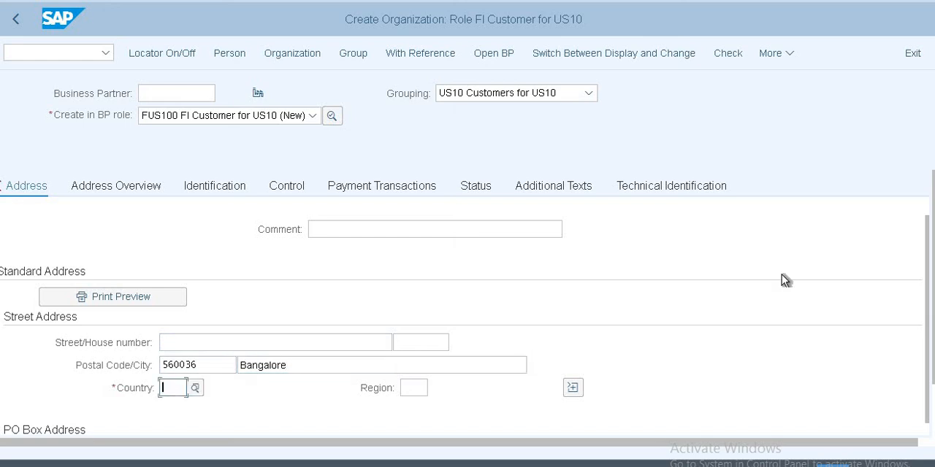
Step: Set the street address's country to IN and its region to 01
text(IN)
key(Tab)
text(01)
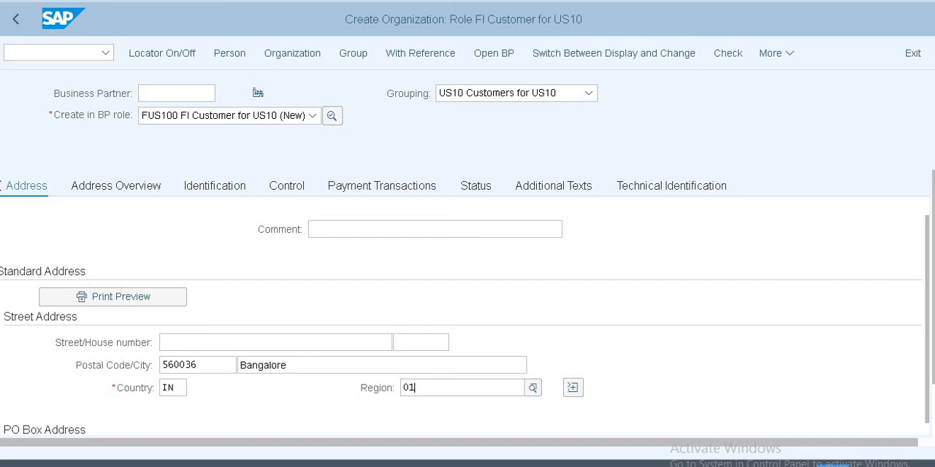
key(Tab)
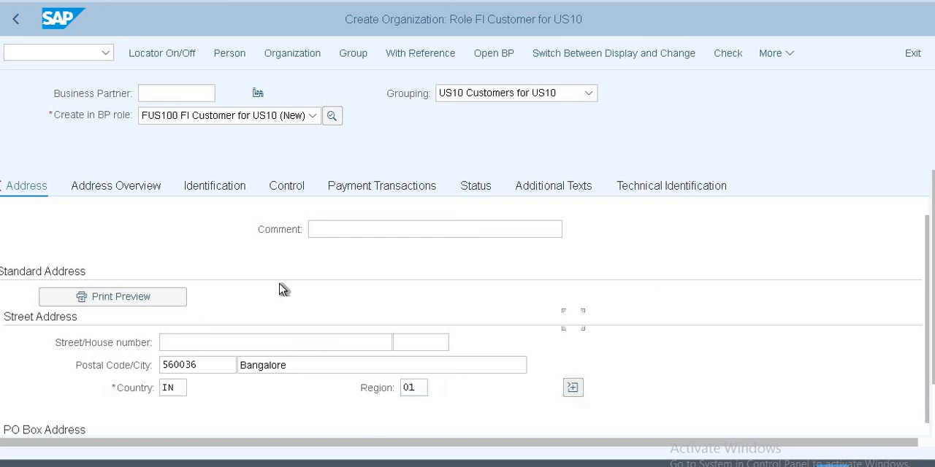
Step: Fill in the PO box number and the postal code in the PO box address
scroll(281, 289, down, 2)
click(204, 315)
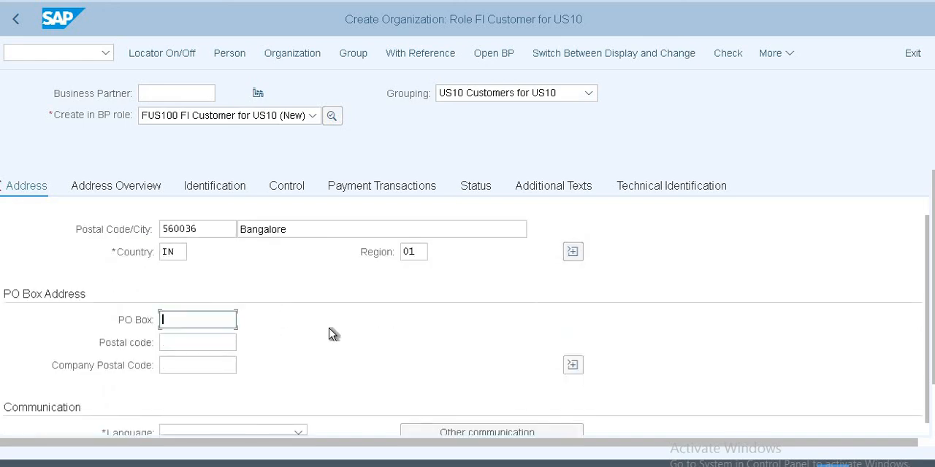
click(205, 341)
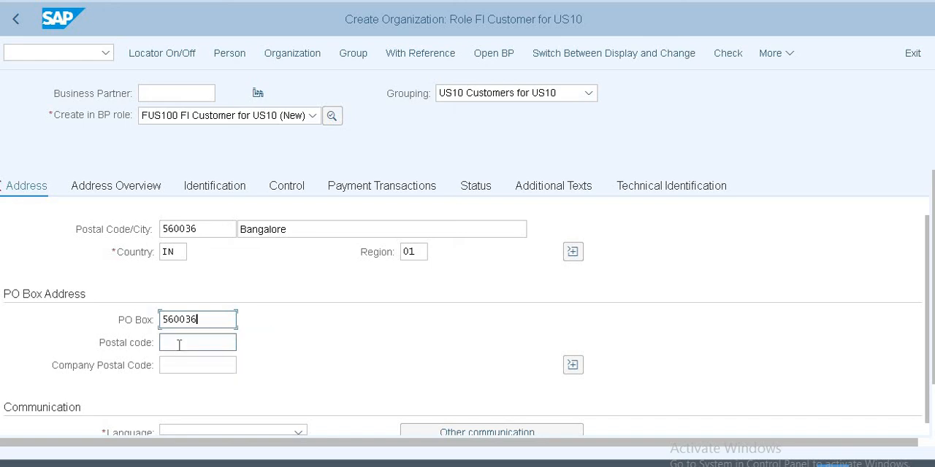
click(178, 343)
click(189, 363)
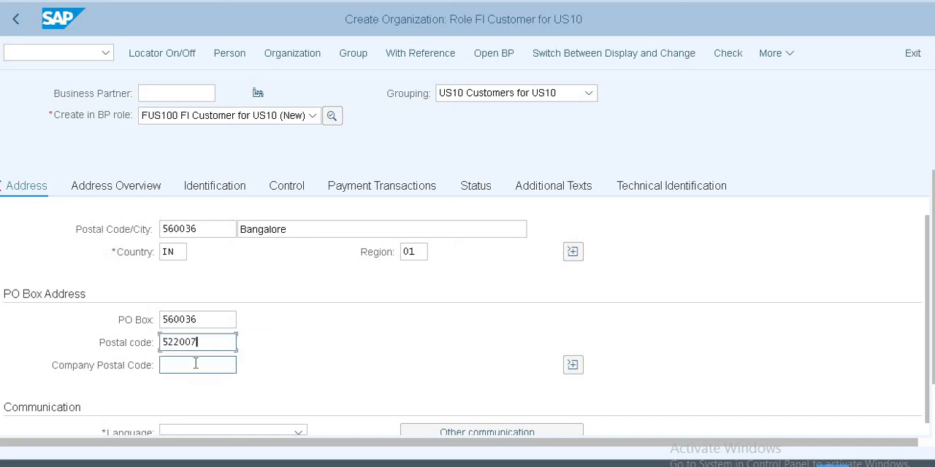
Step: Set the organization's communication language to EN English and confirm the entries
scroll(209, 361, down, 3)
click(213, 233)
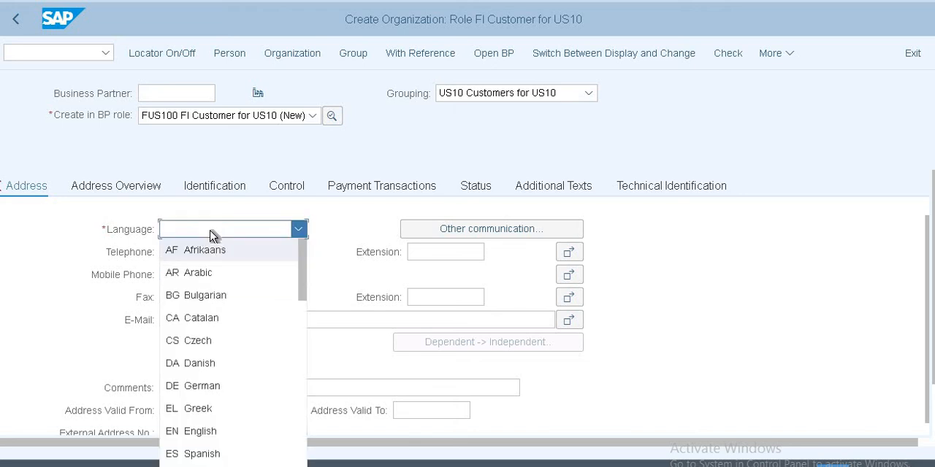
text(en)
key(Return)
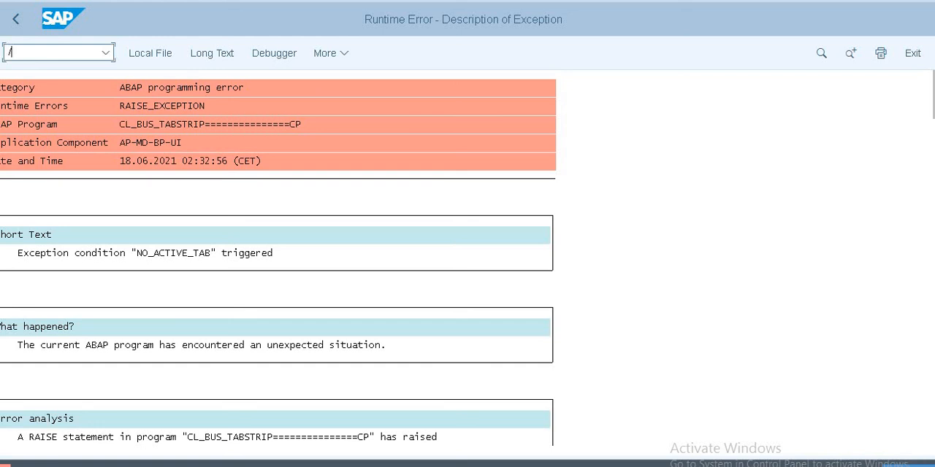
Step: Leave the runtime error description and start creating a new organization with the locator hidden
text(nbp)
key(Return)
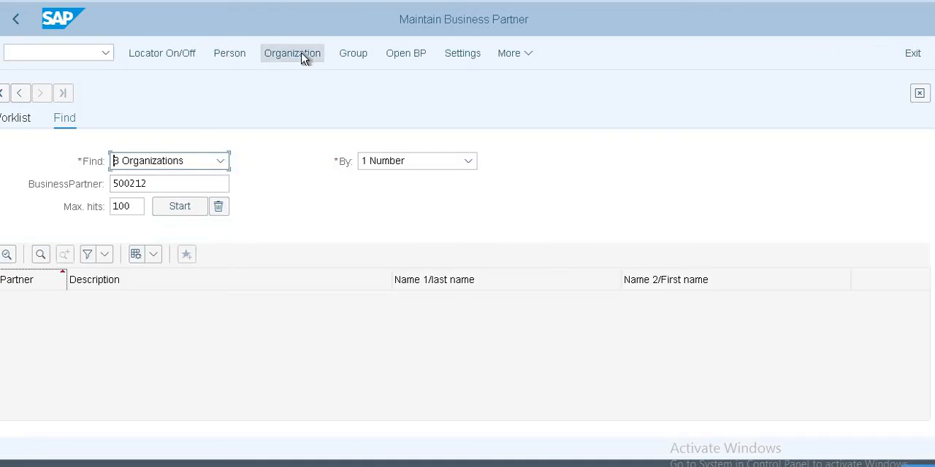
click(143, 54)
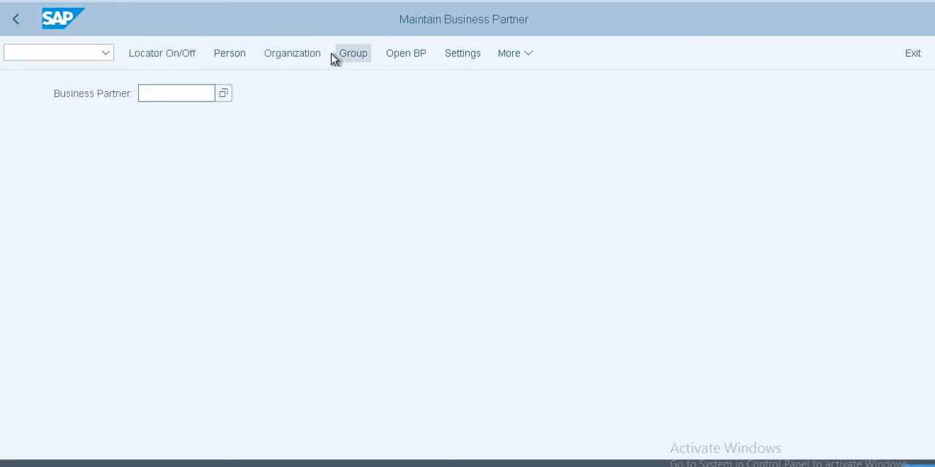
click(292, 55)
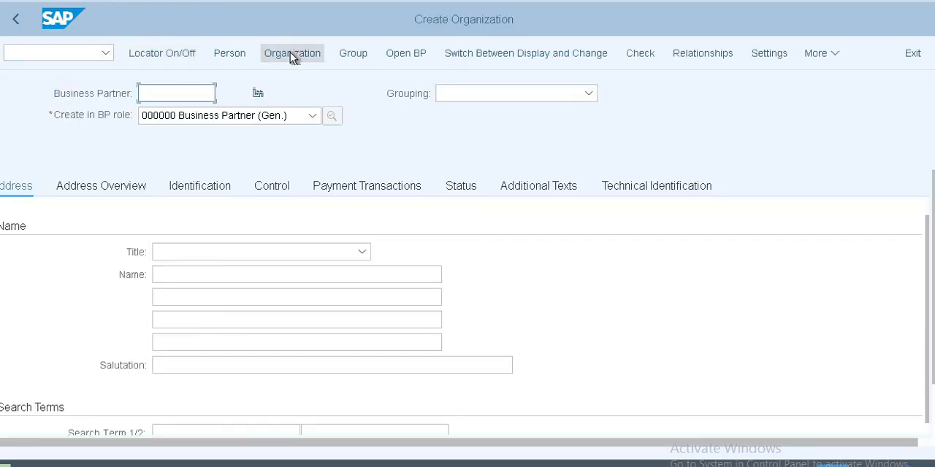
Step: Choose BP role FUS110 FI vendor for US10 for the new organization and create the business partner in that role
click(256, 118)
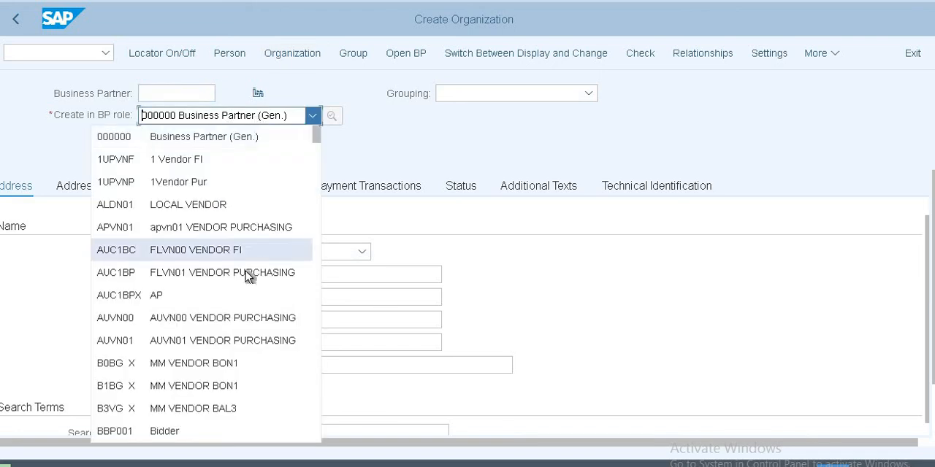
scroll(202, 295, down, 10)
scroll(199, 296, down, 6)
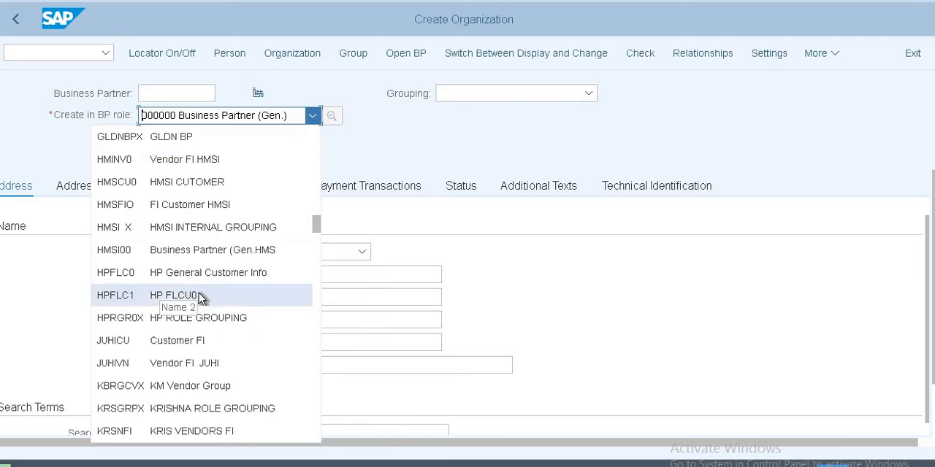
scroll(200, 292, down, 2)
scroll(199, 293, down, 4)
scroll(199, 293, down, 2)
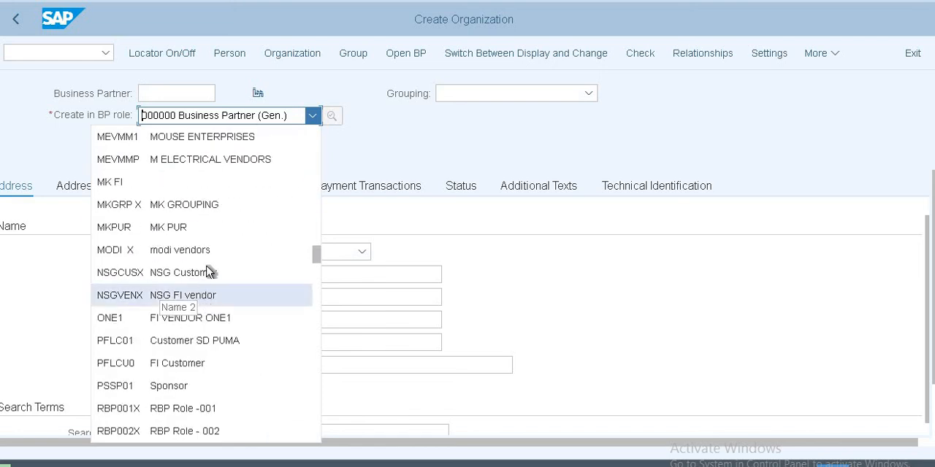
scroll(207, 273, down, 5)
scroll(207, 272, down, 3)
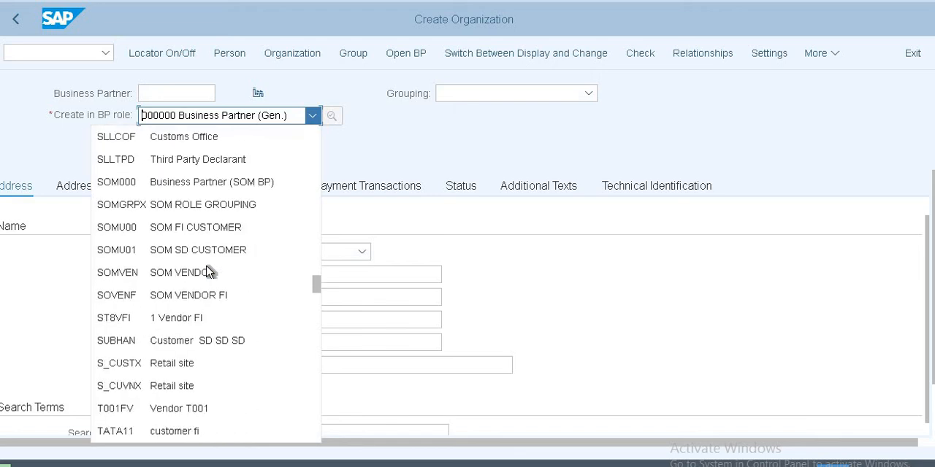
scroll(207, 273, down, 10)
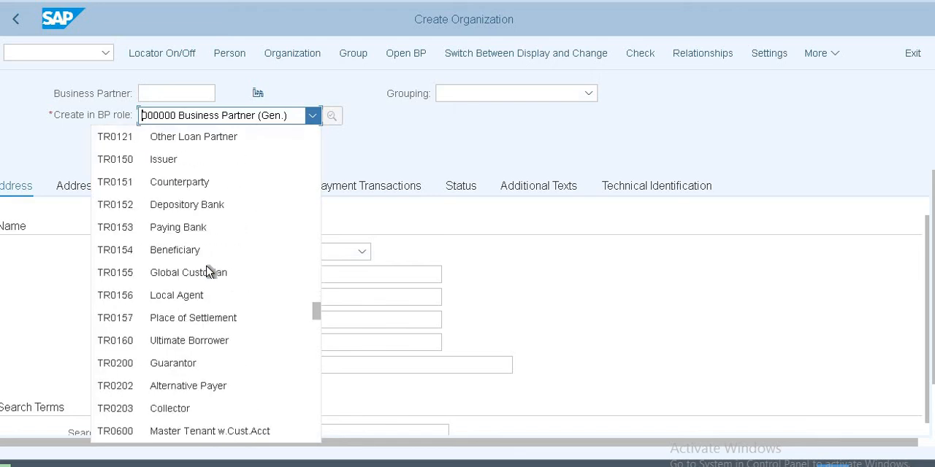
scroll(206, 273, down, 15)
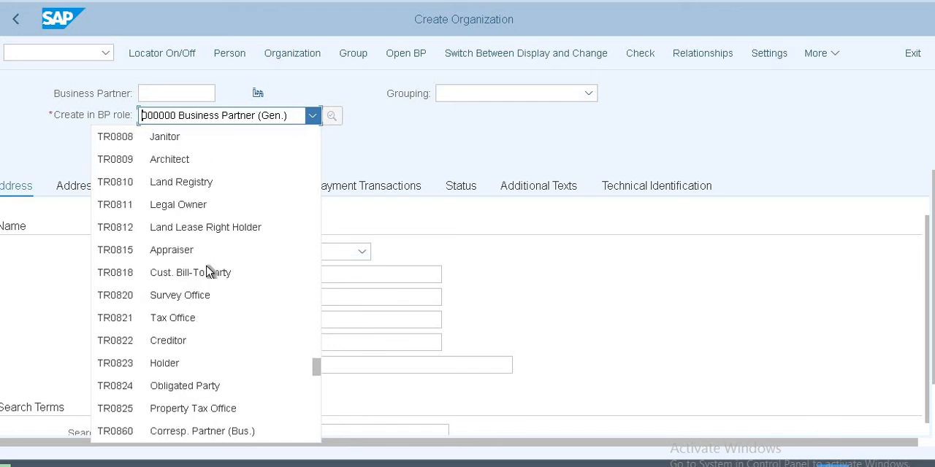
scroll(209, 272, down, 3)
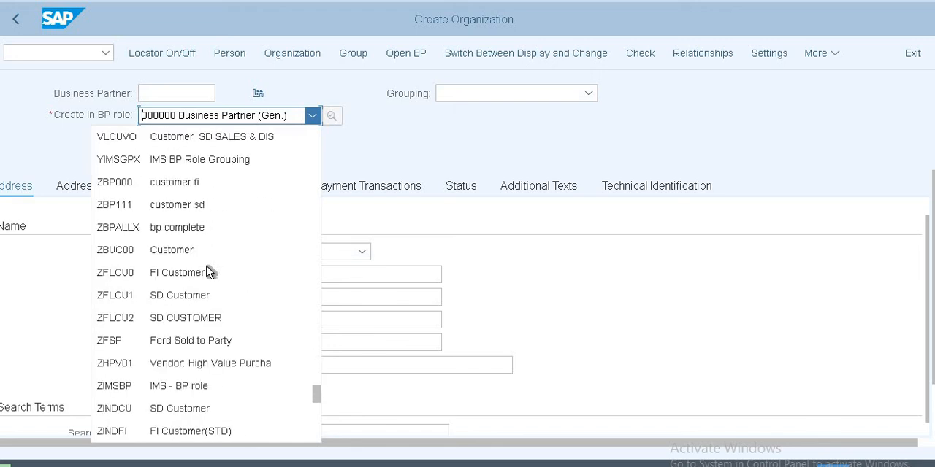
scroll(209, 272, up, 19)
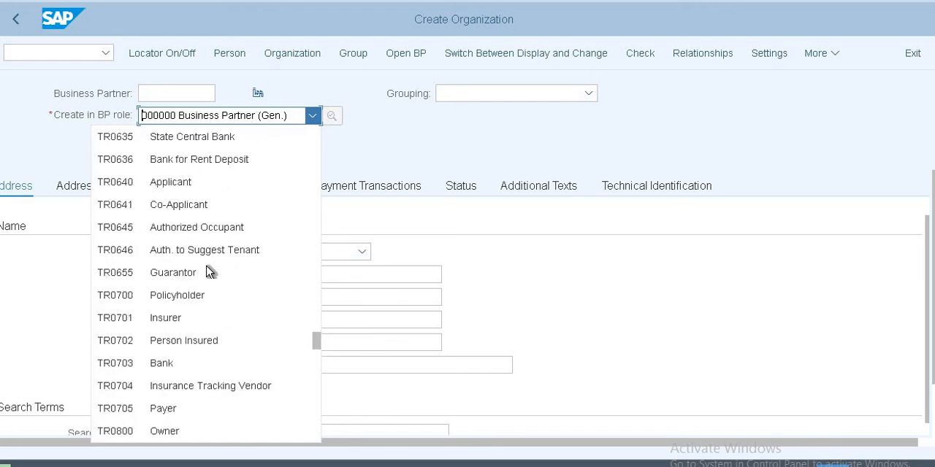
scroll(209, 271, up, 15)
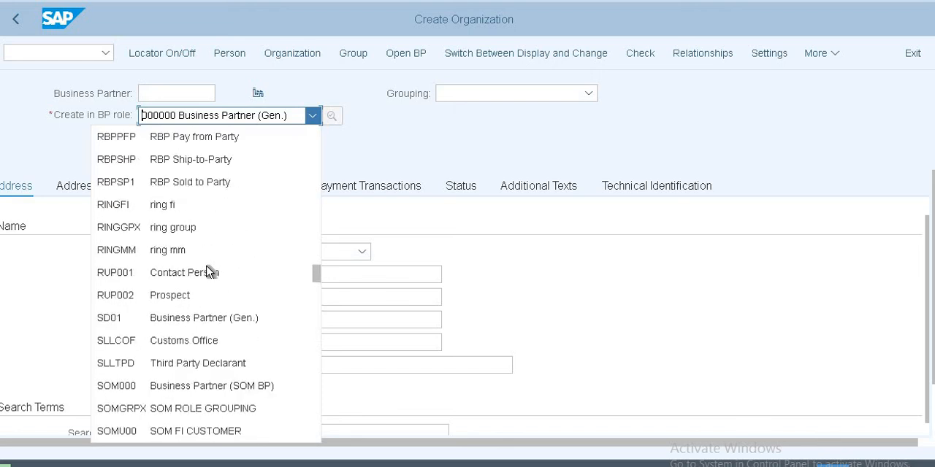
scroll(209, 272, up, 4)
scroll(210, 272, up, 5)
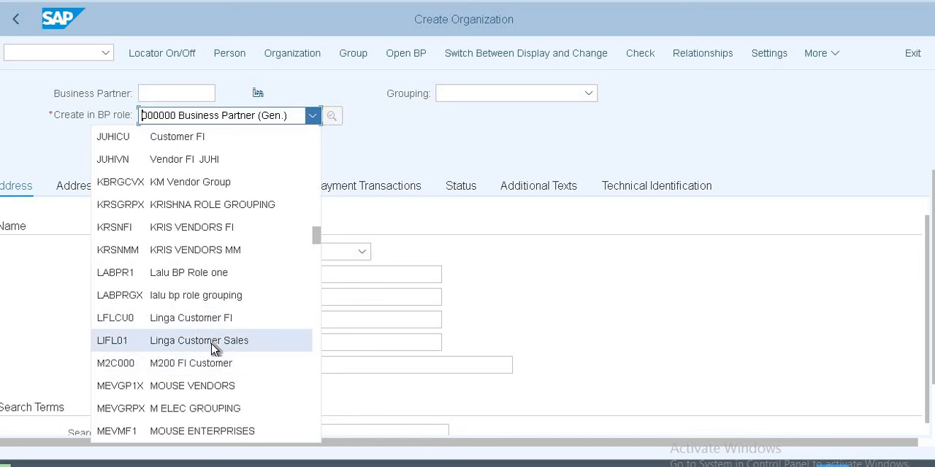
scroll(215, 349, down, 3)
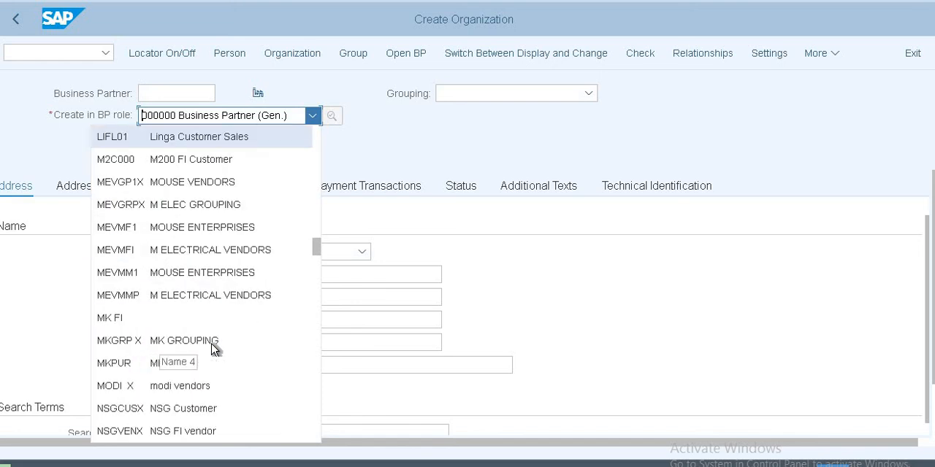
scroll(214, 349, up, 5)
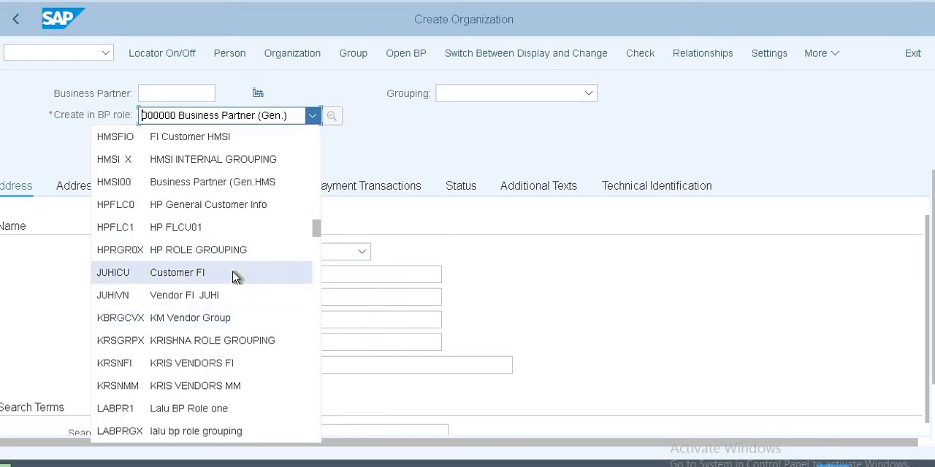
scroll(234, 275, up, 1)
scroll(234, 276, up, 3)
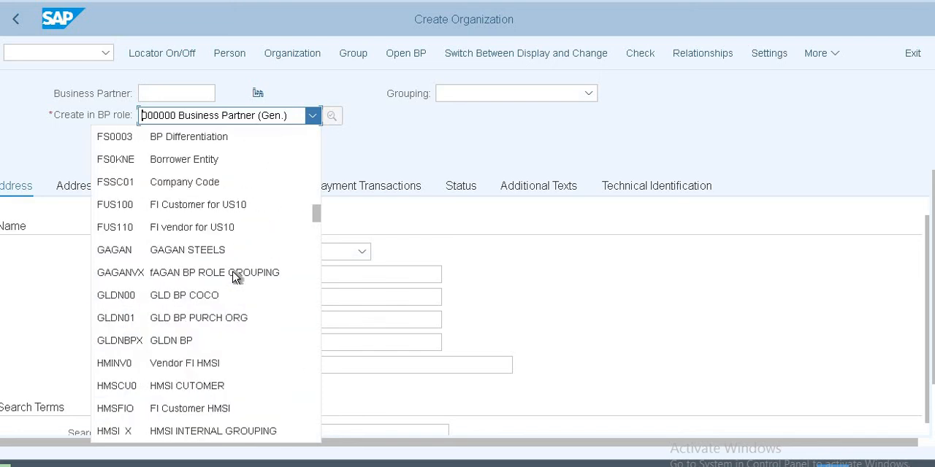
click(208, 229)
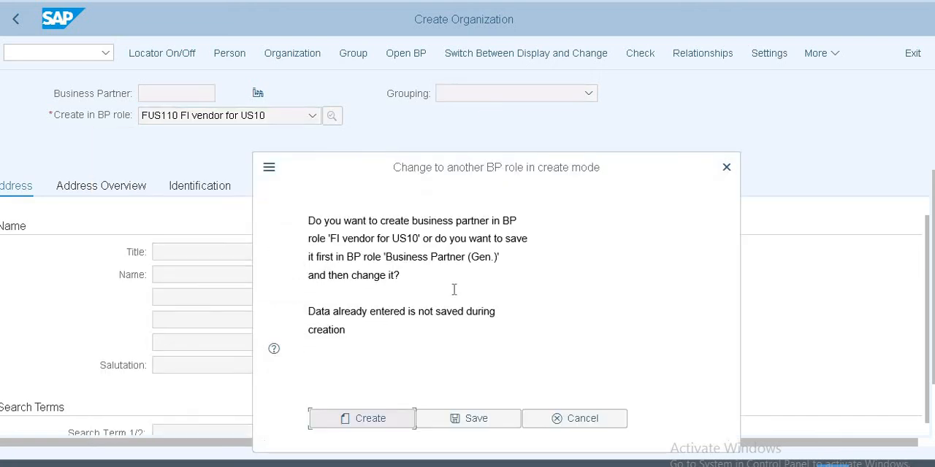
click(386, 420)
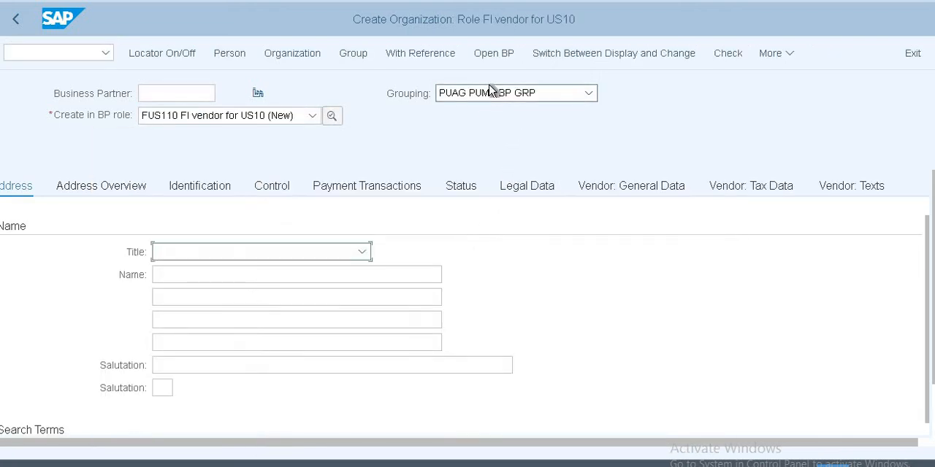
Step: Set the business partner's grouping to US11 Vendors for US10
click(488, 92)
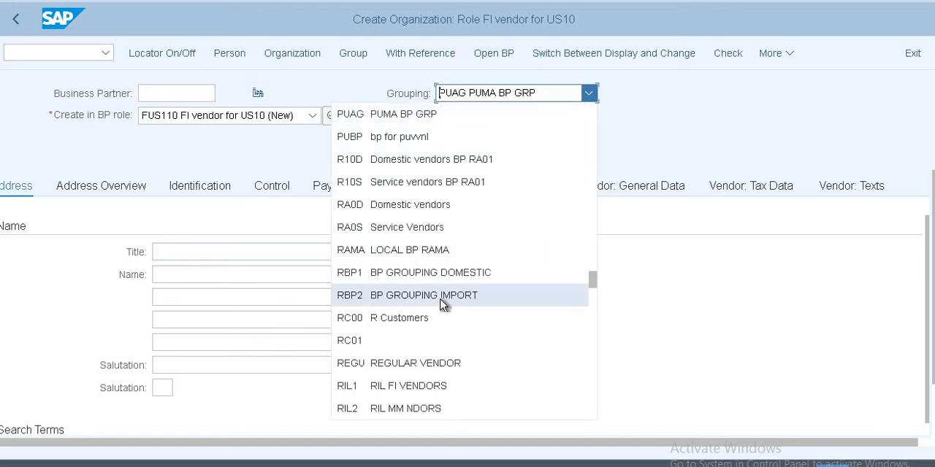
scroll(441, 301, down, 5)
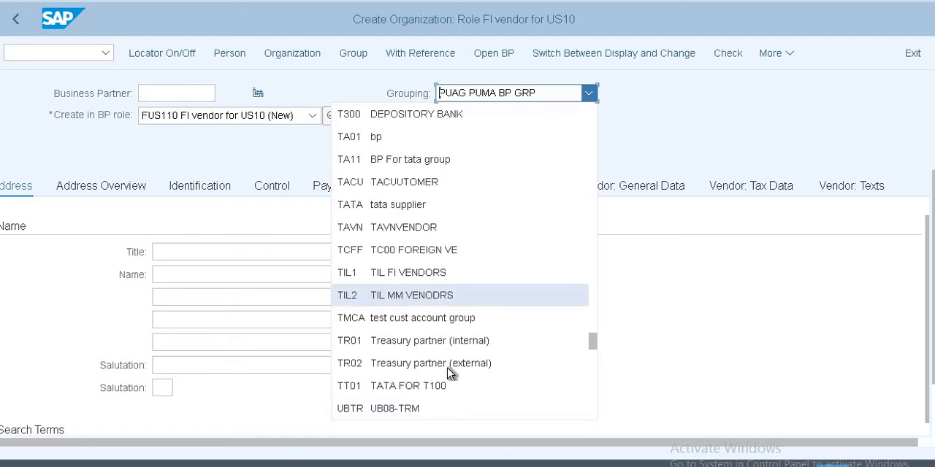
scroll(441, 391, down, 1)
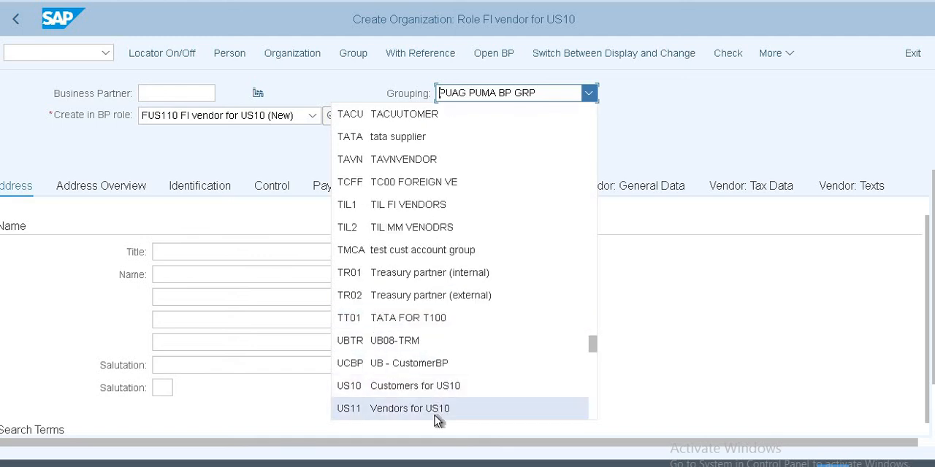
click(435, 413)
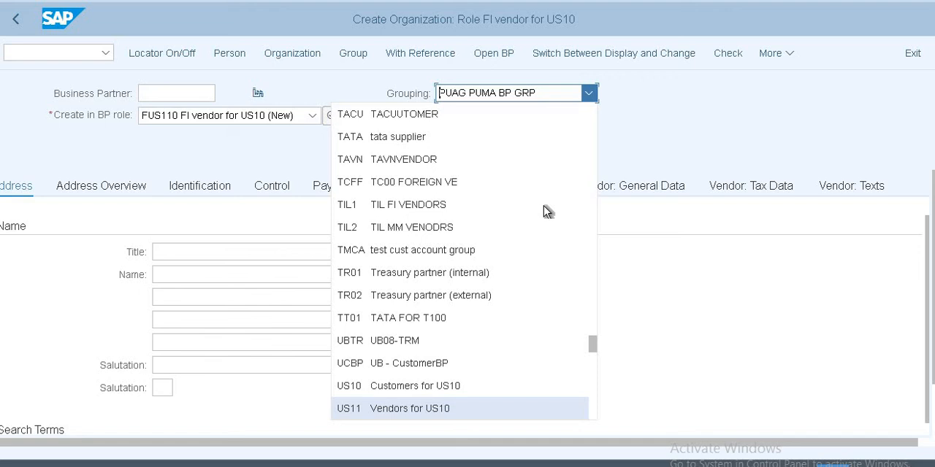
Step: Set the organization's title to 0003 Company and its name to Walmart Pvt
click(223, 254)
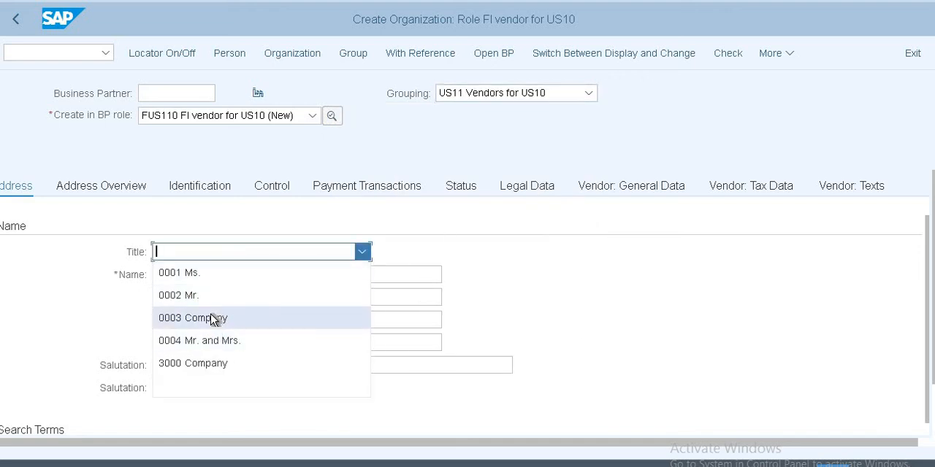
click(211, 319)
key(Tab)
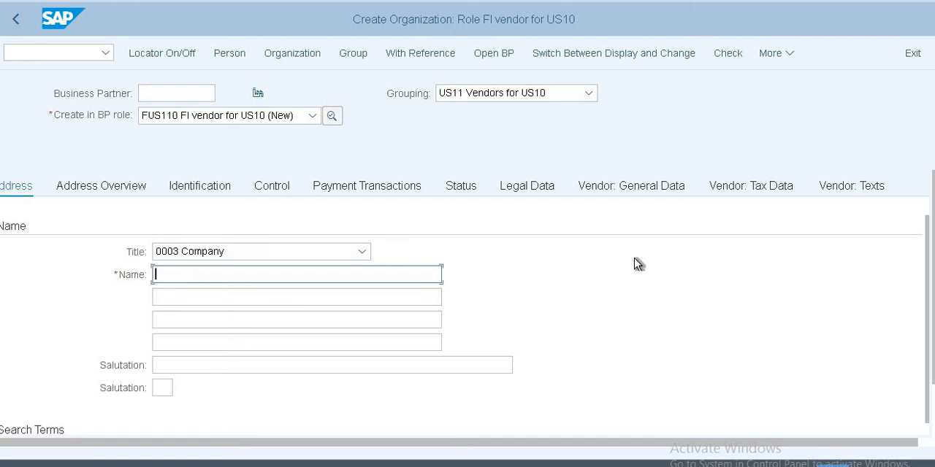
text(Walmart Pvt)
Step: Fill in the postal code in the vendor's street address and set the city to Bangalore
scroll(313, 278, down, 5)
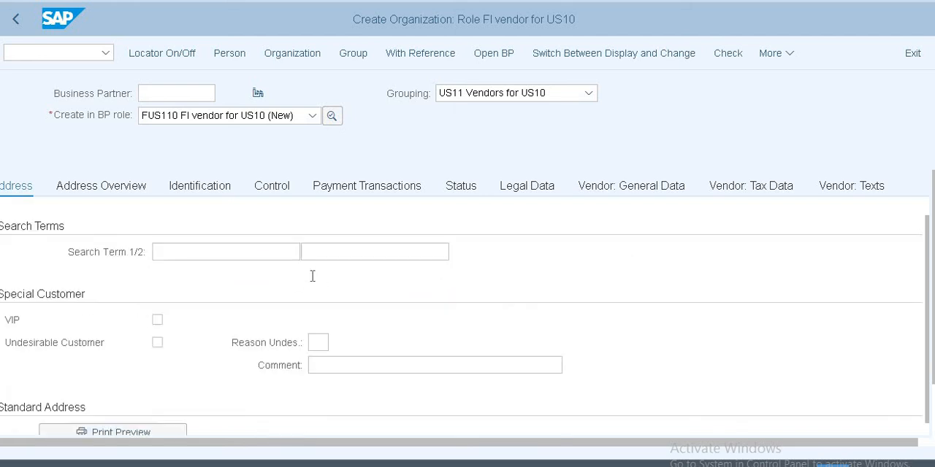
scroll(312, 276, down, 3)
click(200, 296)
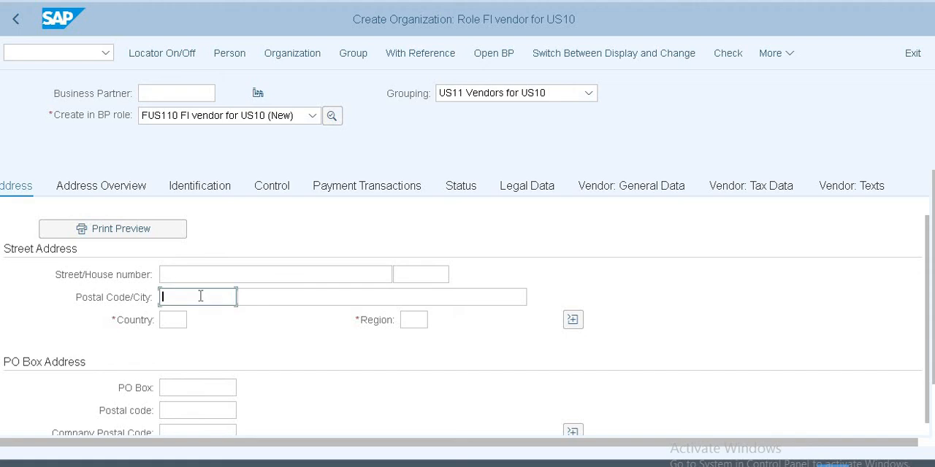
click(200, 296)
click(202, 319)
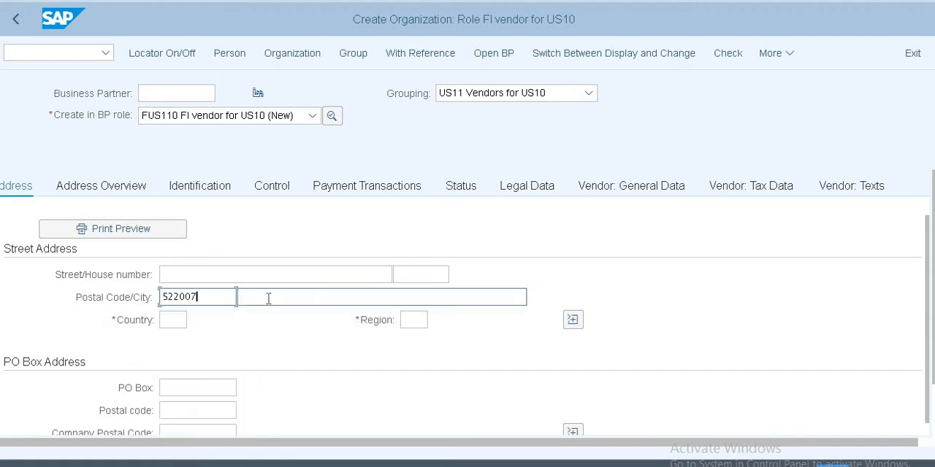
click(268, 298)
click(257, 298)
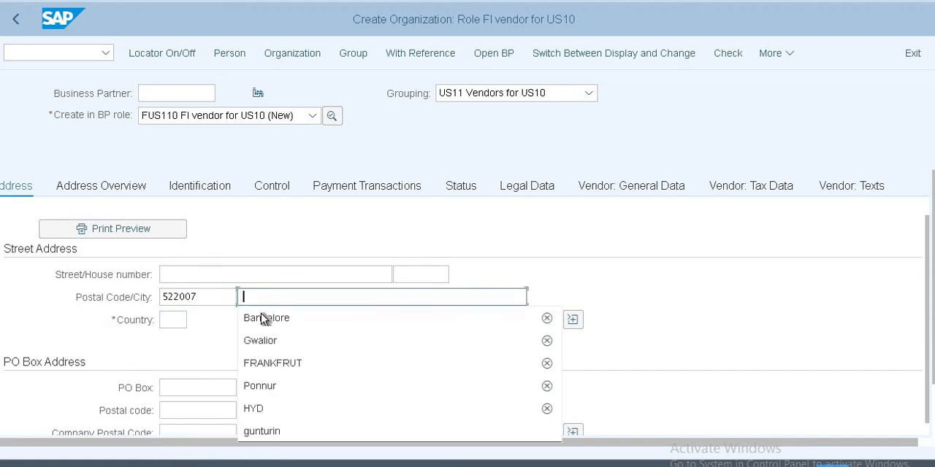
click(262, 319)
Step: Set the country to IN and the region to 01 in the vendor's street address
click(174, 320)
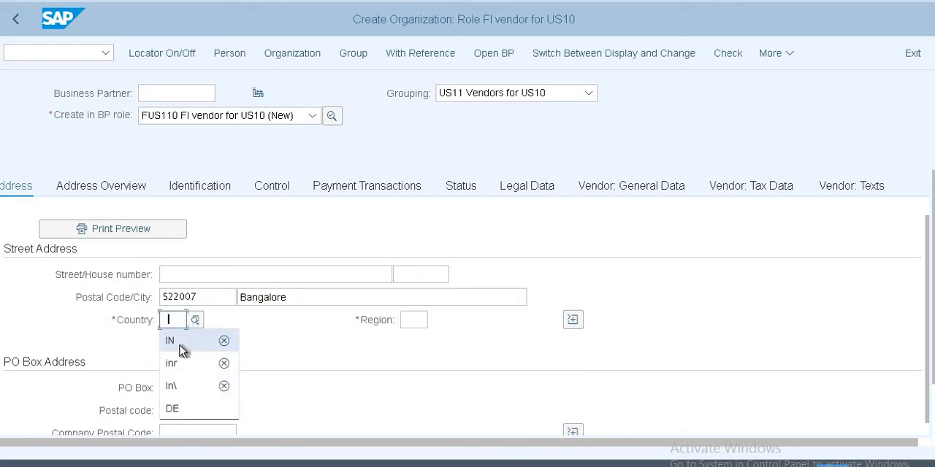
click(182, 351)
click(420, 320)
text(0)
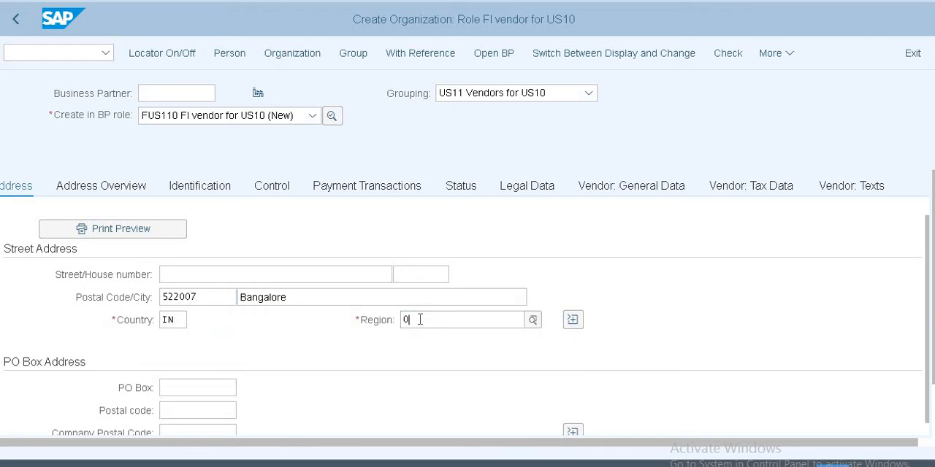
text(1)
key(Tab)
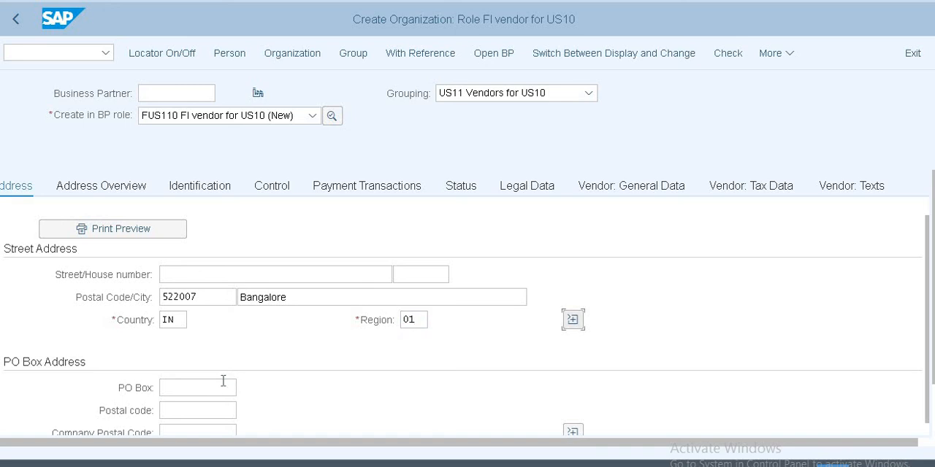
Step: Fill in the PO box number and postal code in the vendor's PO box address
click(223, 386)
click(198, 410)
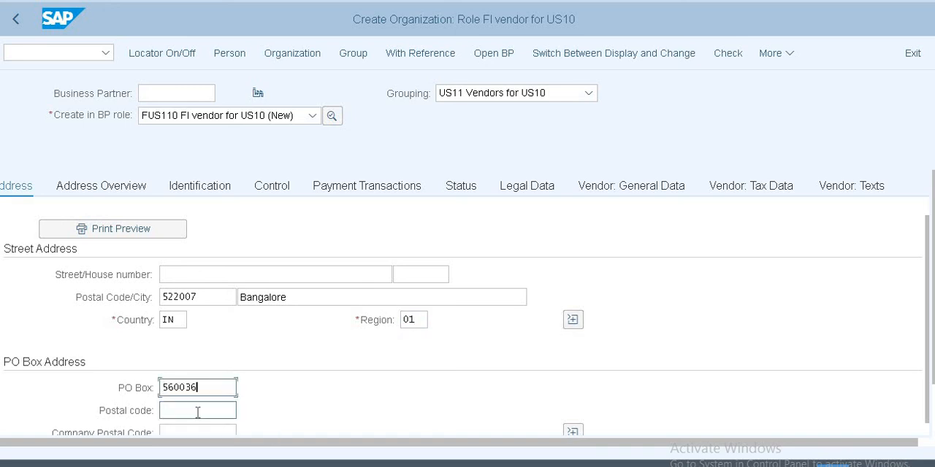
click(197, 413)
click(183, 432)
Step: Select the vendor's communication language and confirm the entries
scroll(249, 373, down, 3)
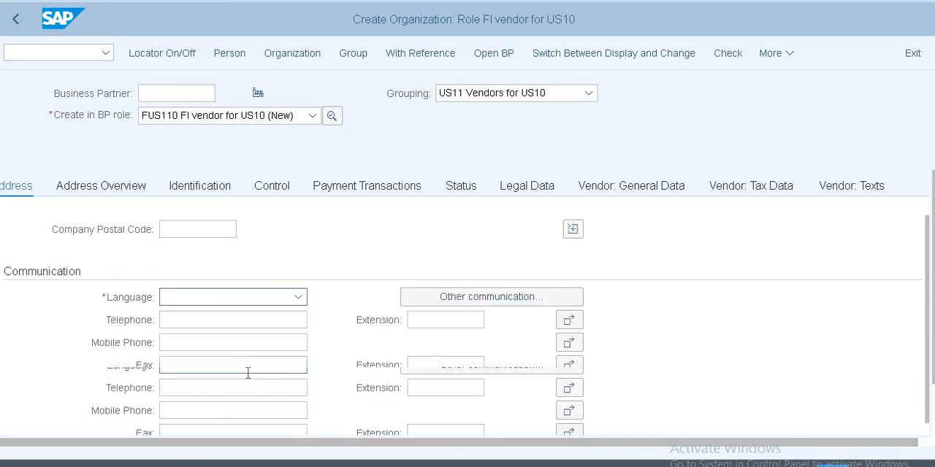
scroll(259, 332, up, 1)
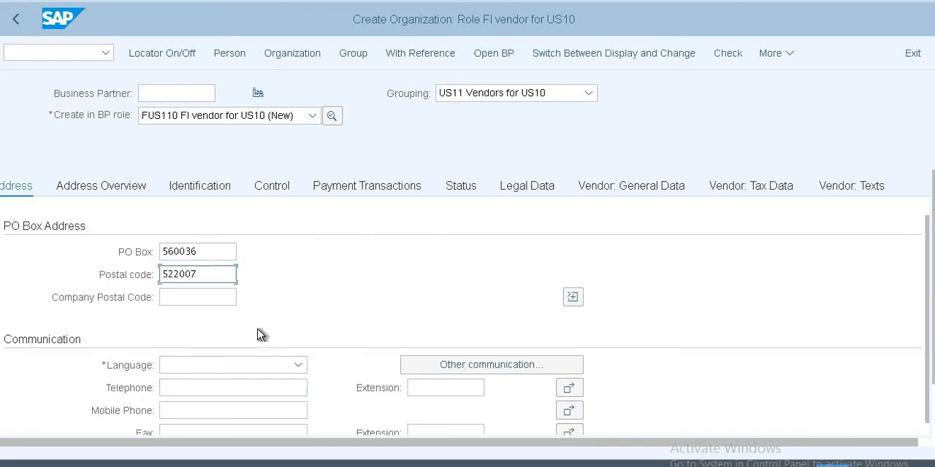
click(231, 370)
scroll(231, 371, down, 1)
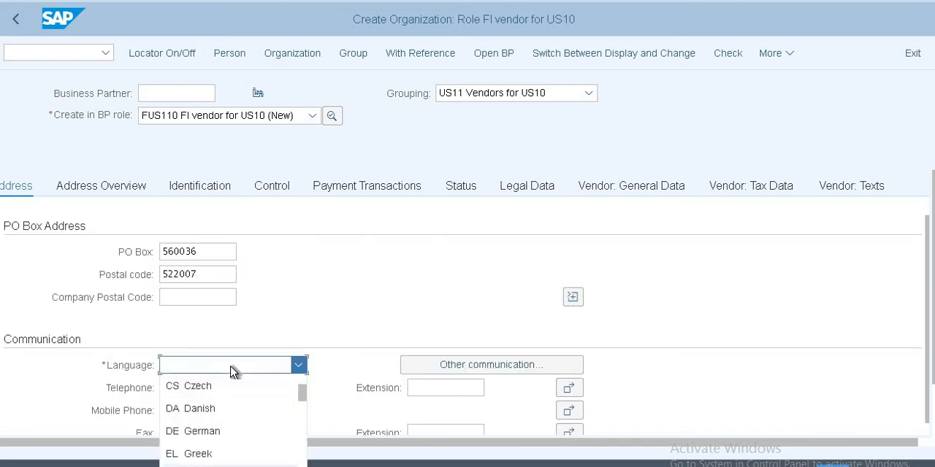
key(Return)
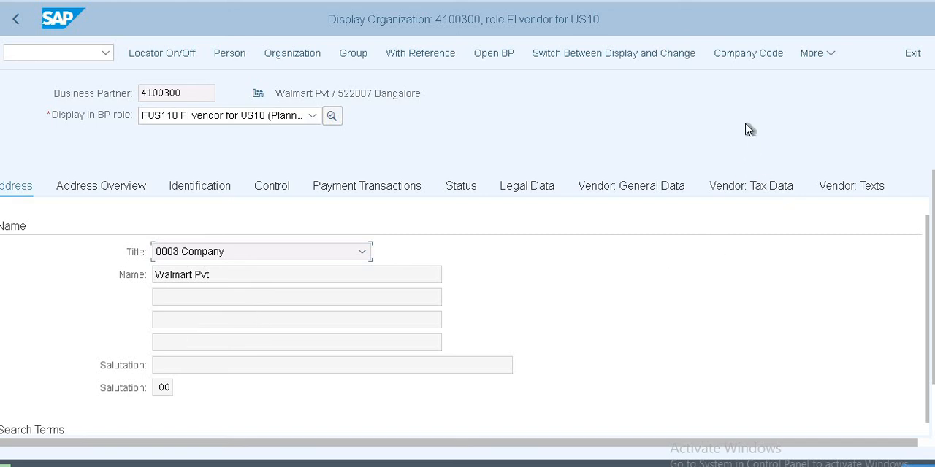
Step: Open the vendor's company code data and try to adopt company code US10
click(728, 59)
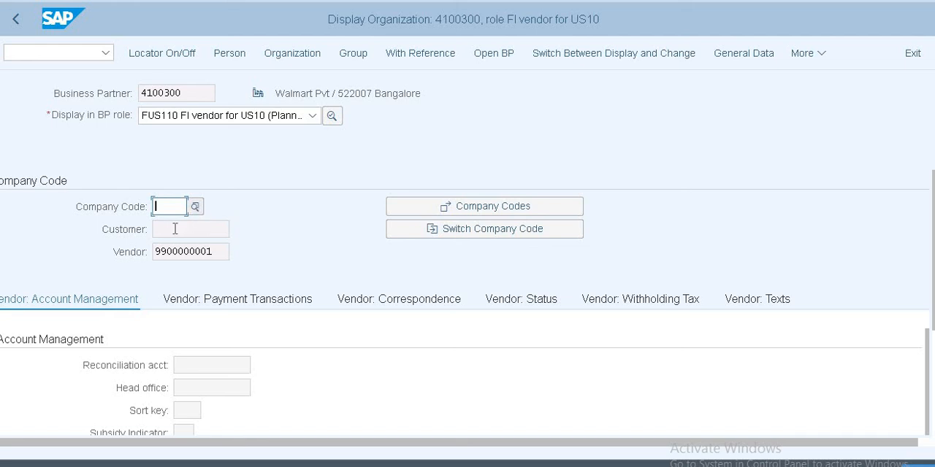
text(US10)
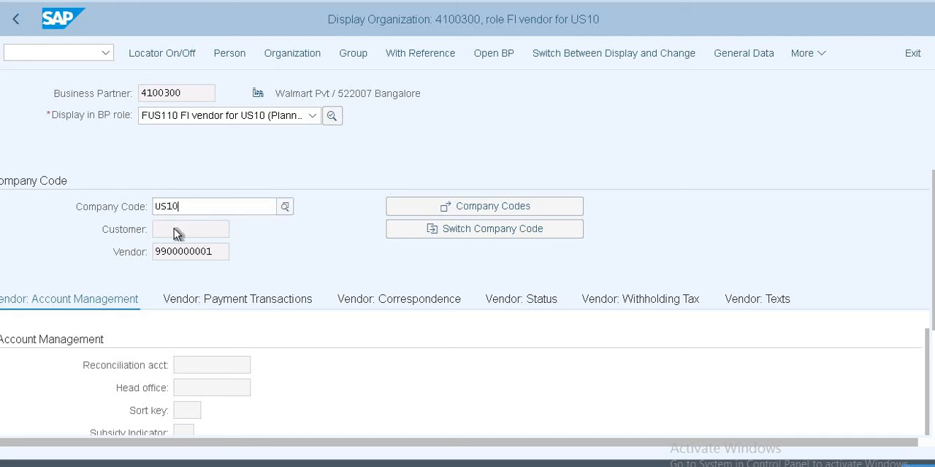
click(200, 272)
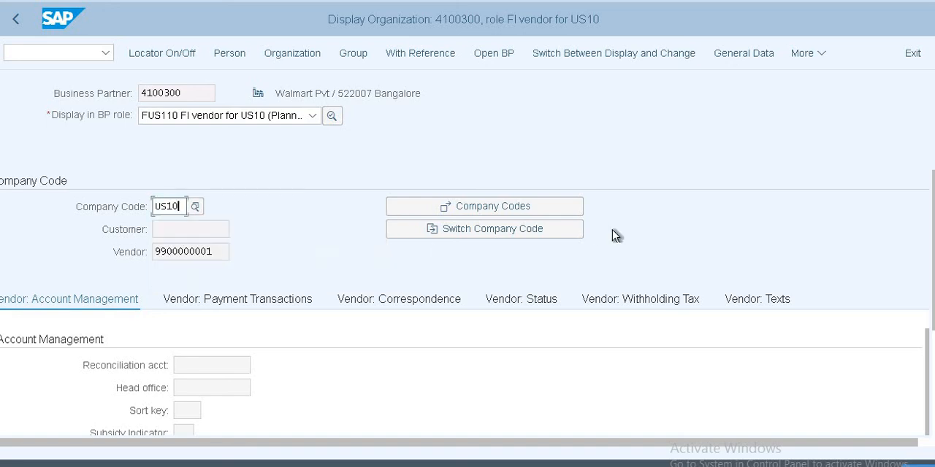
click(522, 204)
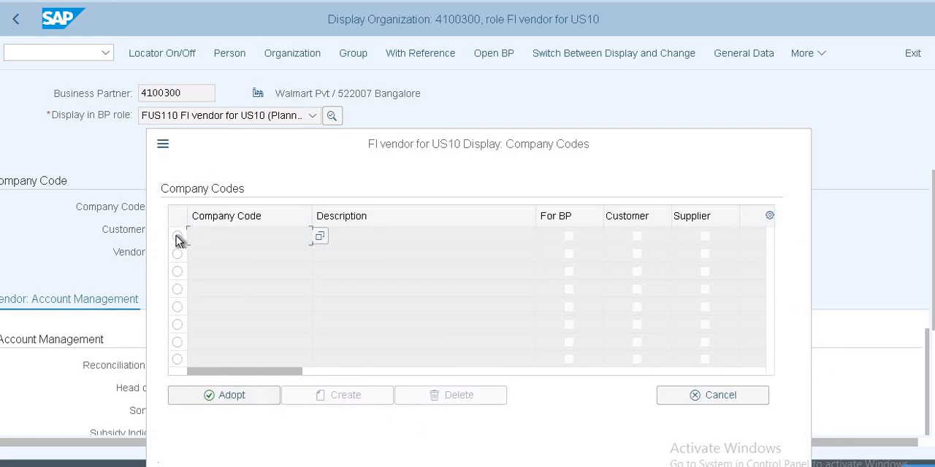
click(247, 396)
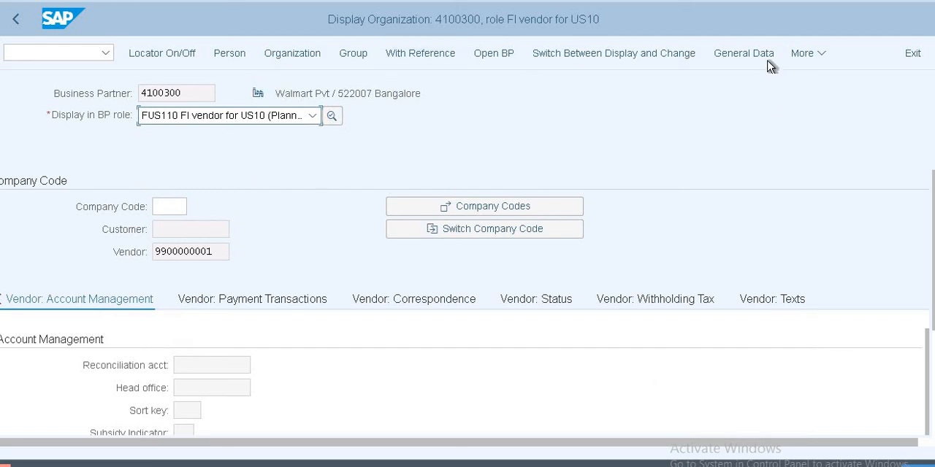
click(818, 58)
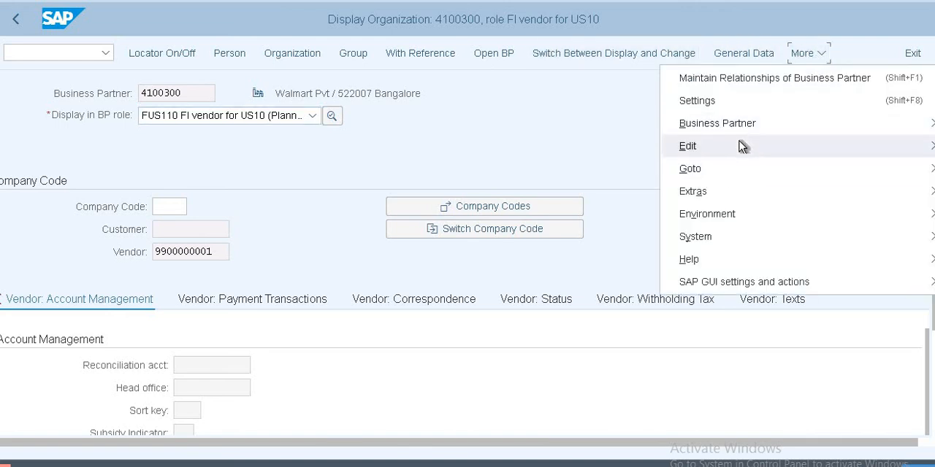
mouse_move(741, 145)
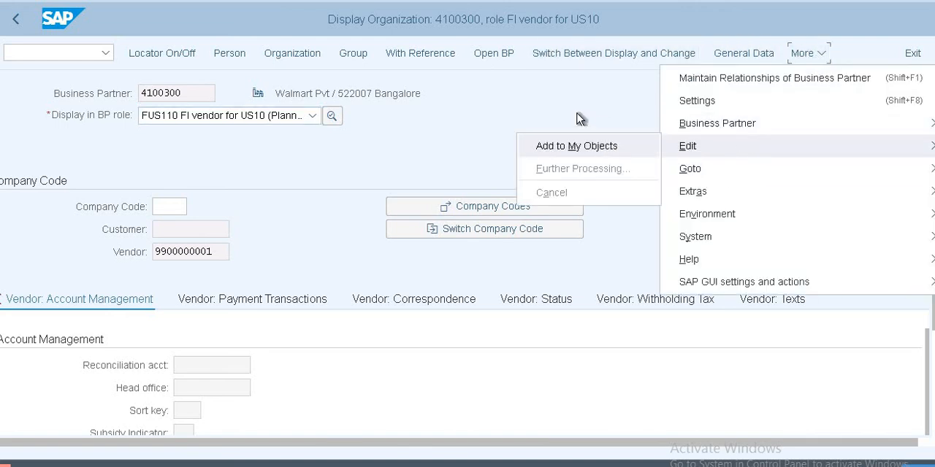
click(429, 110)
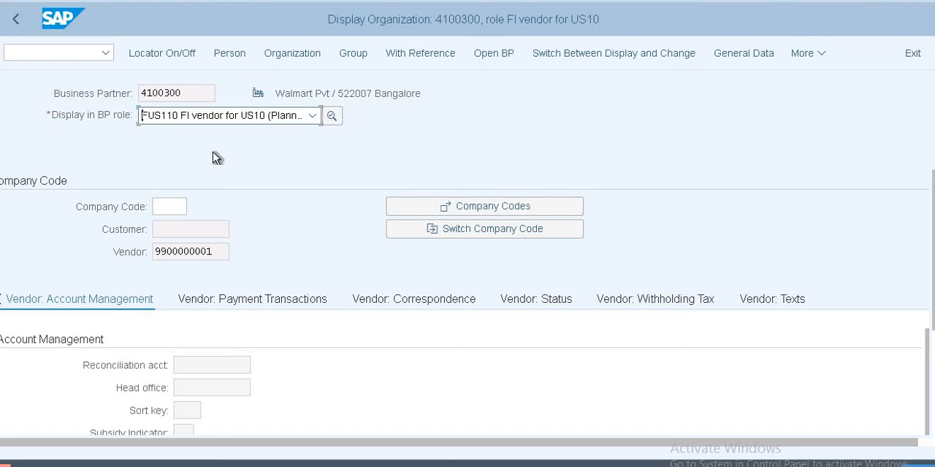
Step: Copy the vendor number from the company code data of Walmart Pvt
drag(194, 93, 131, 93)
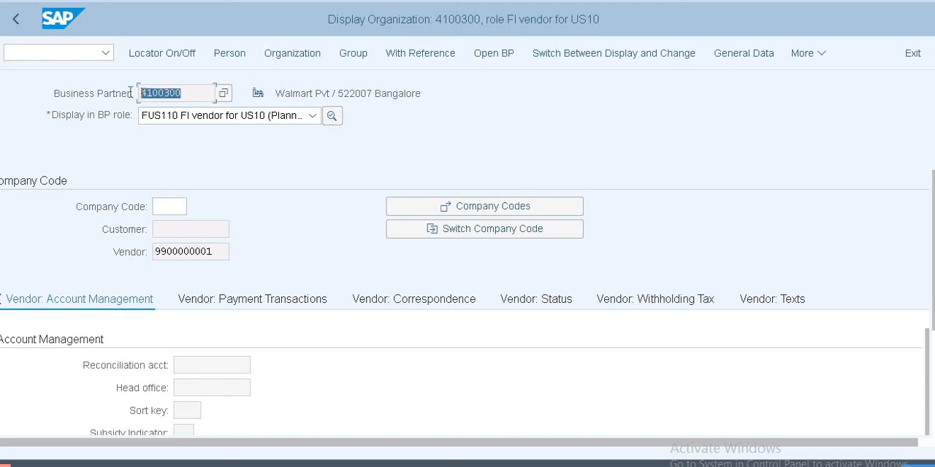
click(221, 252)
drag(175, 252, 154, 254)
click(242, 260)
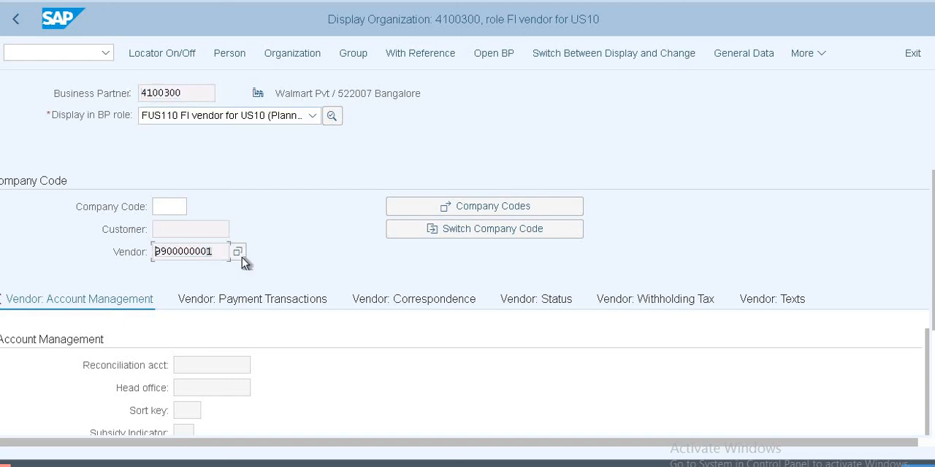
drag(224, 249, 152, 253)
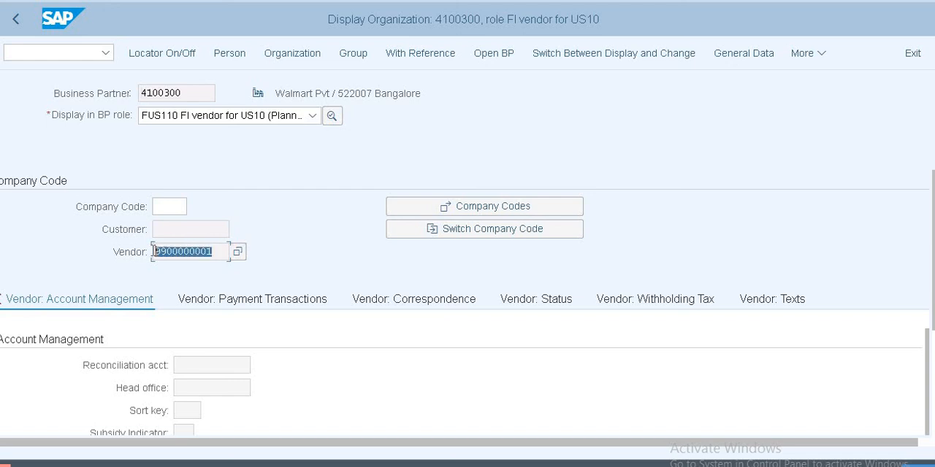
click(356, 283)
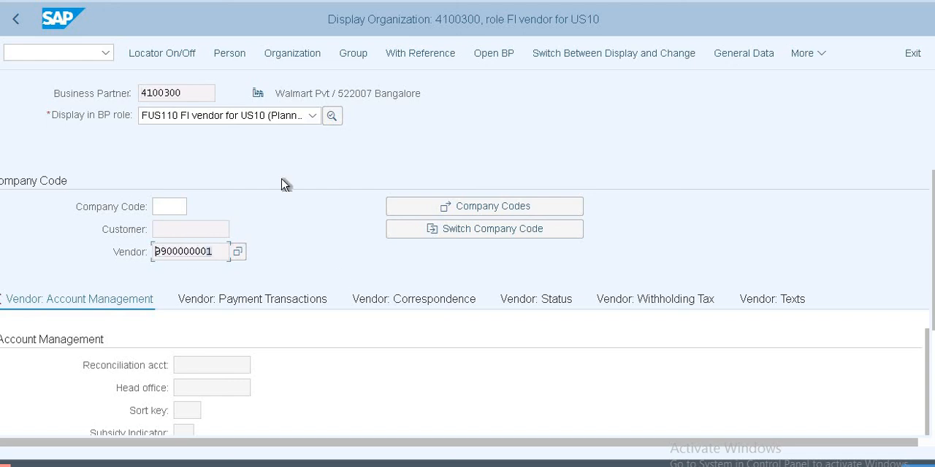
click(215, 250)
click(194, 93)
drag(218, 252, 148, 252)
drag(220, 252, 155, 252)
click(503, 295)
Step: Open transaction XK02 for changing a supplier
key(F3)
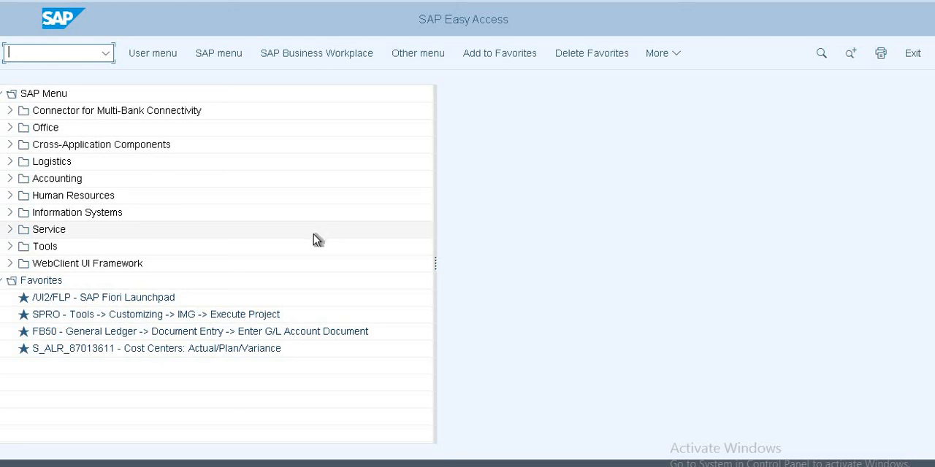
text(xk02)
key(Return)
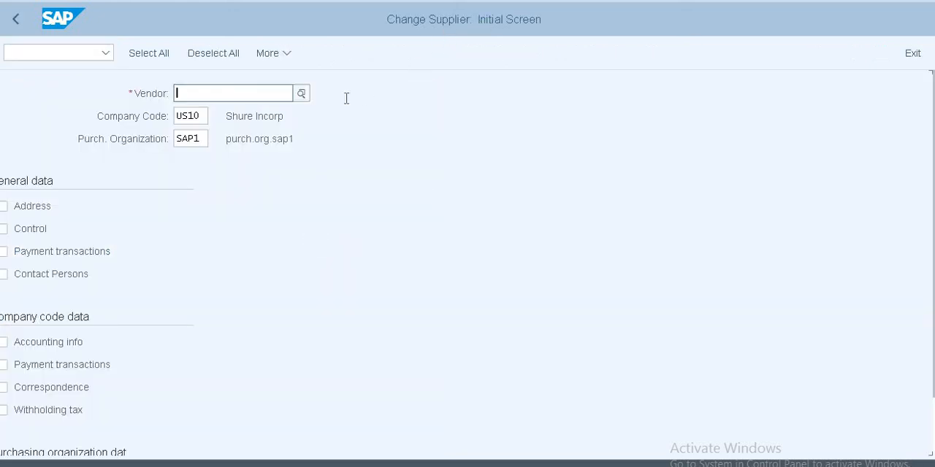
Step: Enter the copied vendor number for company code US10 and clear the purchasing organization
click(239, 100)
key(ctrl+v)
click(198, 139)
key(BackSpace)
key(BackSpace)
key(BackSpace)
key(BackSpace)
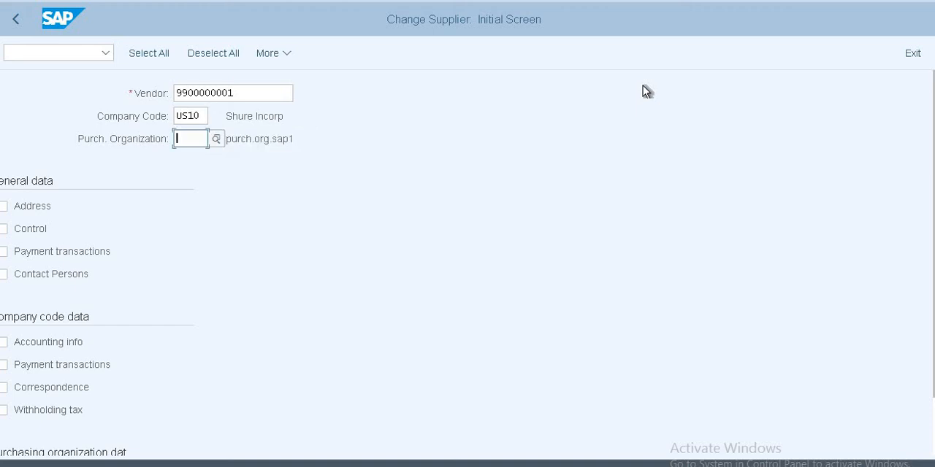
Step: Select the general data views Address, Control, Payment transactions and Contact Persons, and submit the supplier selection
click(29, 208)
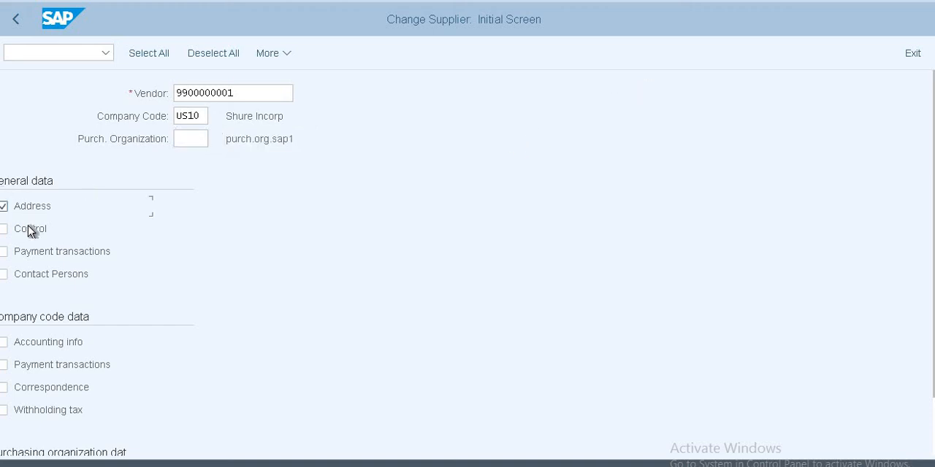
click(33, 230)
click(33, 274)
key(Return)
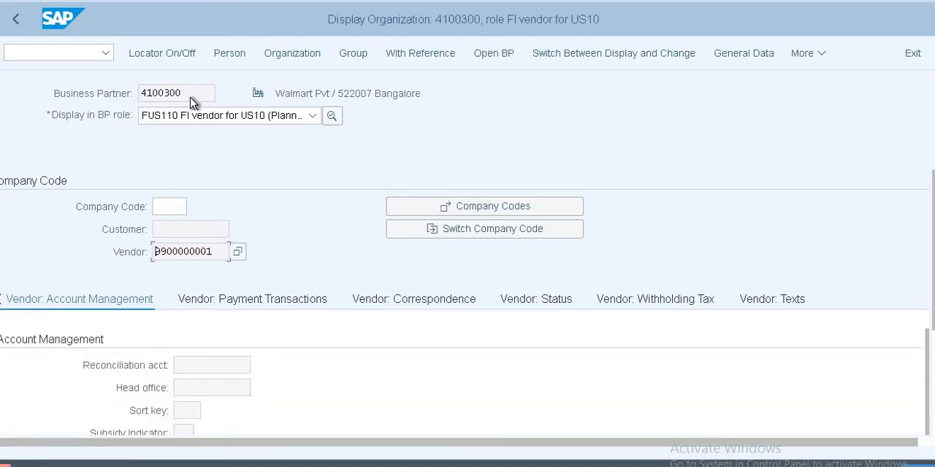
Step: Copy the business partner number of Walmart Pvt and submit it as the vendor in Change Supplier
drag(182, 91, 133, 90)
click(192, 95)
drag(192, 93, 141, 92)
key(alt+Tab)
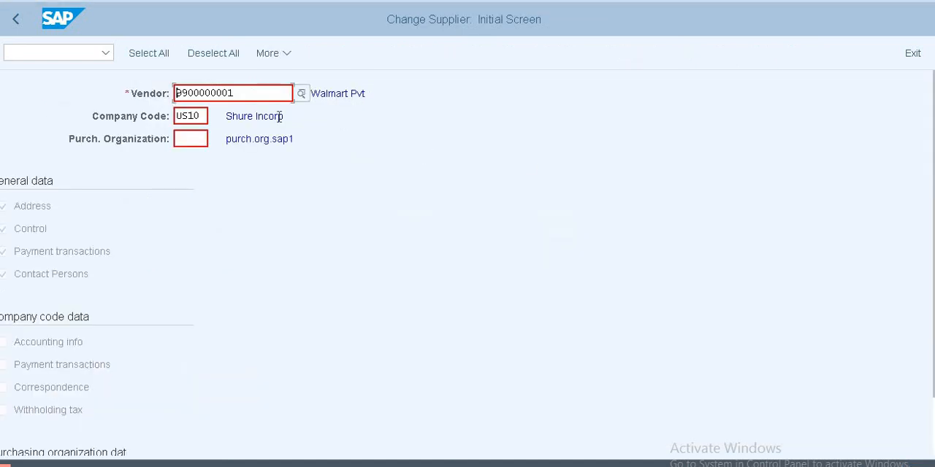
key(ctrl+a)
key(ctrl+v)
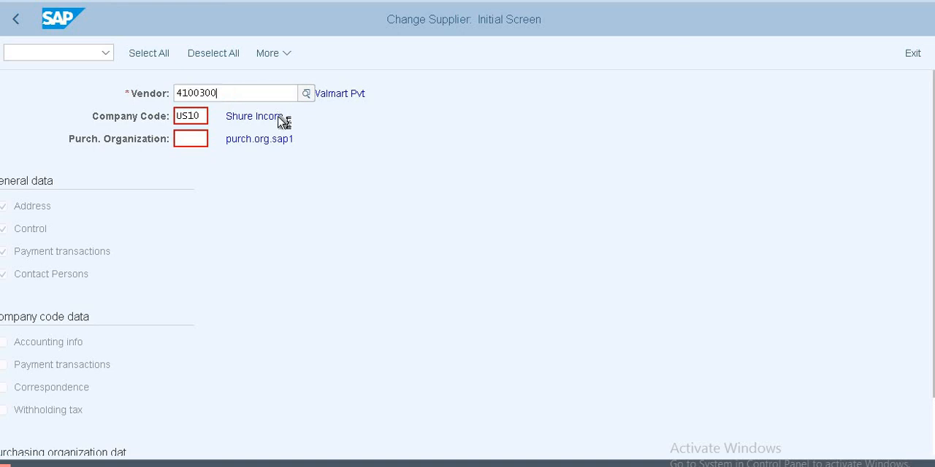
key(Return)
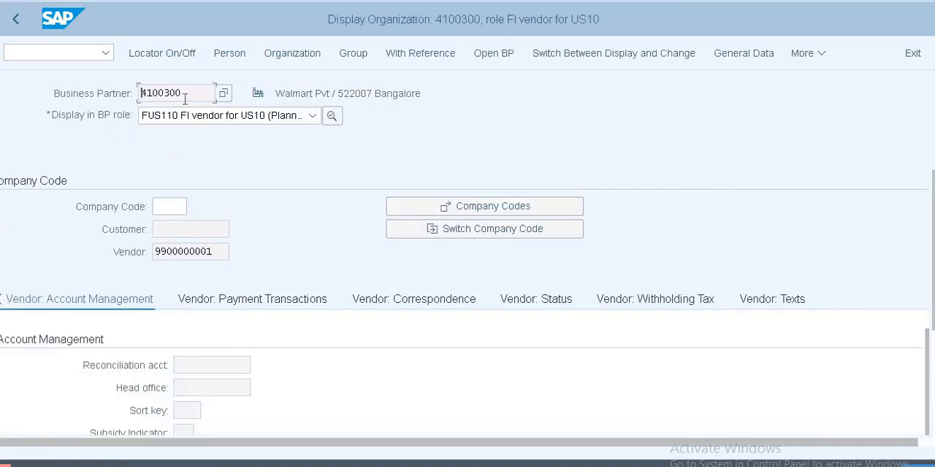
Step: Mark the business partner number of Walmart Pvt and start transaction BP in place of Change Supplier
double_click(144, 94)
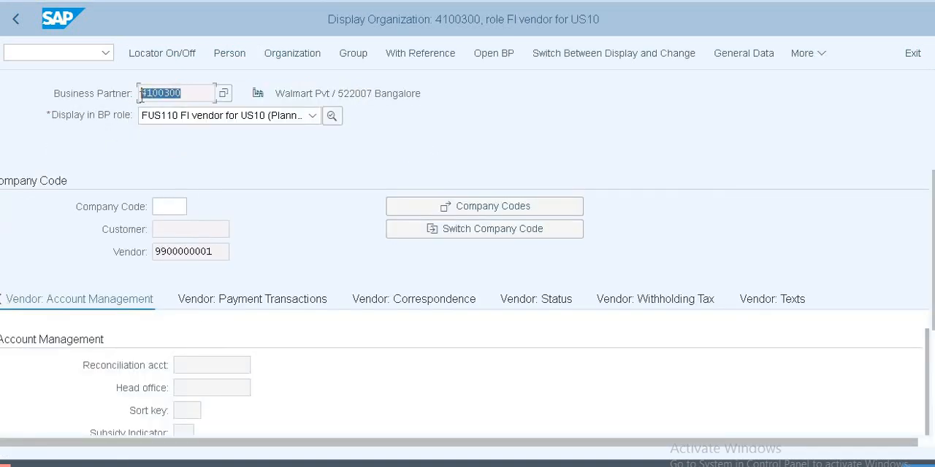
click(142, 94)
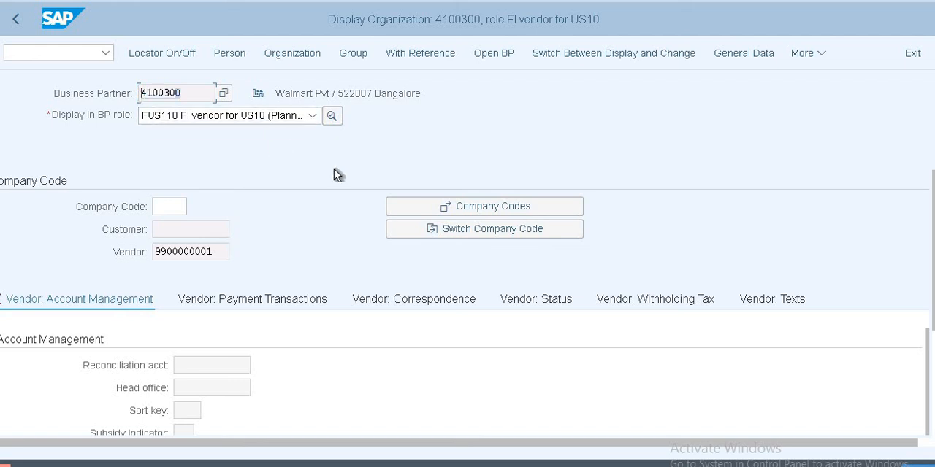
key(F3)
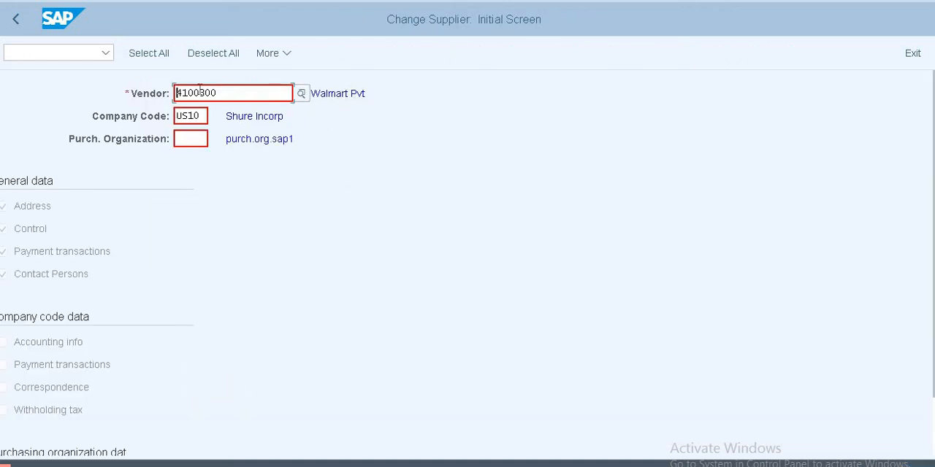
click(93, 56)
text(/nbp)
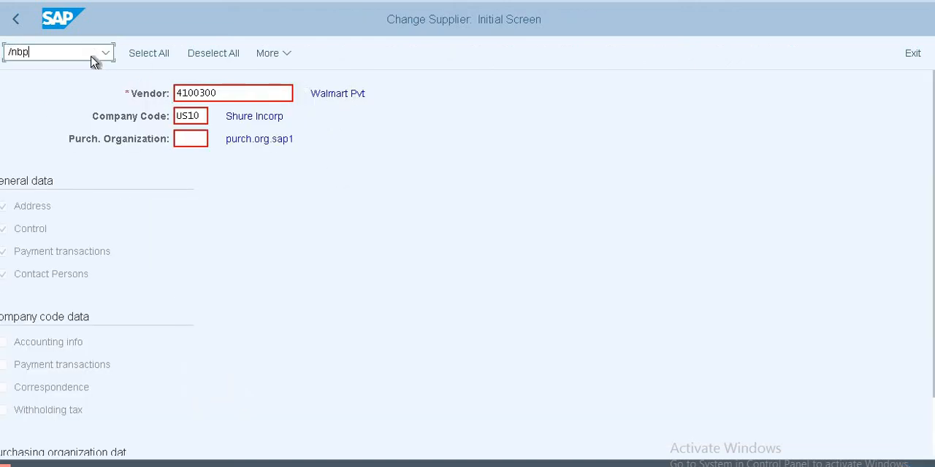
key(Return)
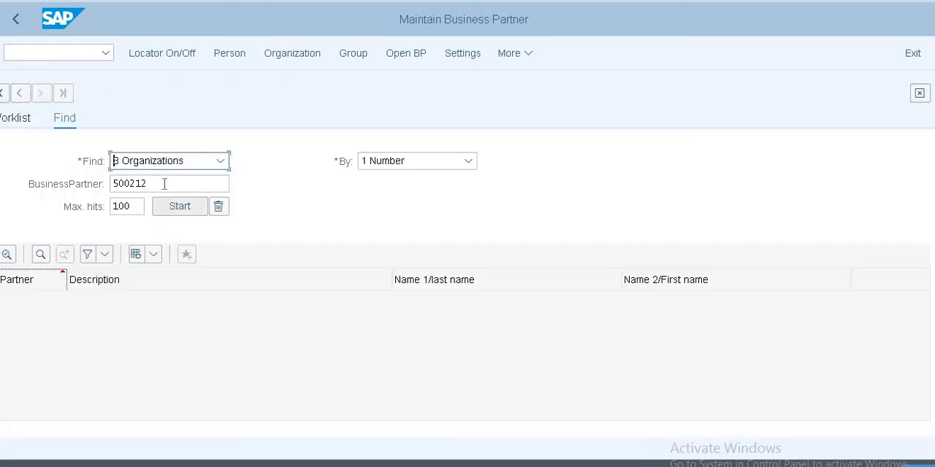
Step: Search organizations by the business partner number of Walmart Pvt and select its entry
click(164, 184)
double_click(164, 184)
text(4100300)
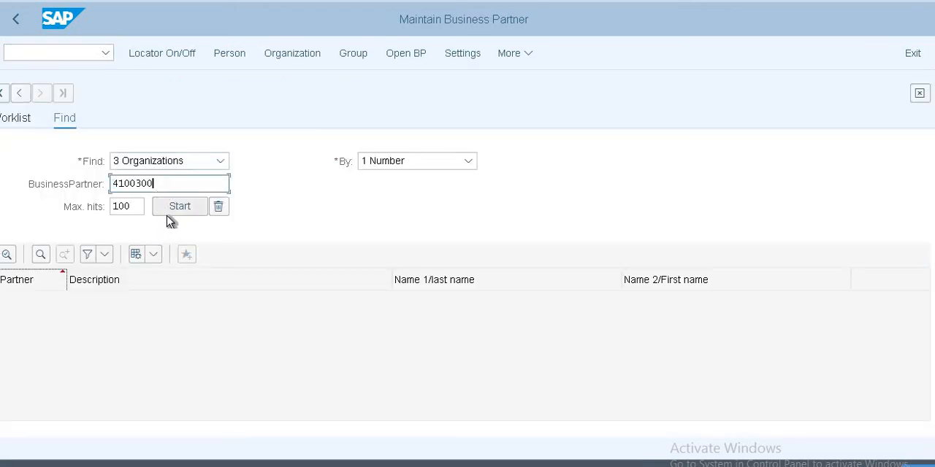
click(172, 214)
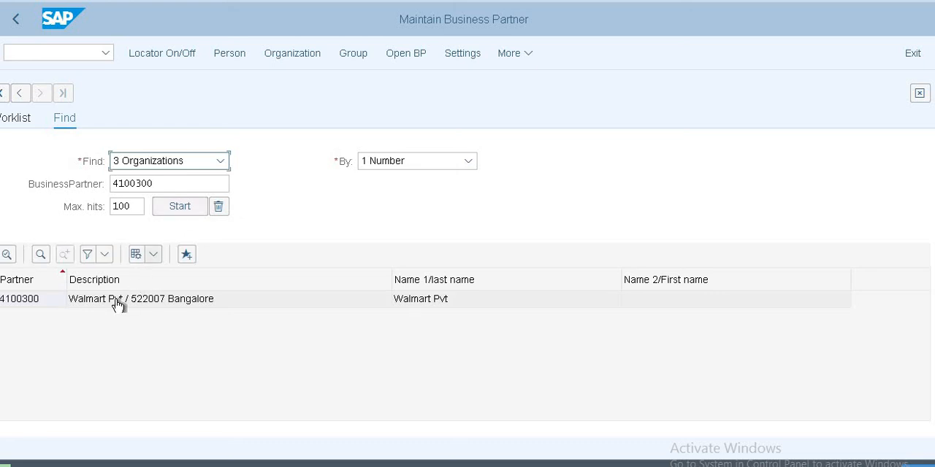
click(91, 305)
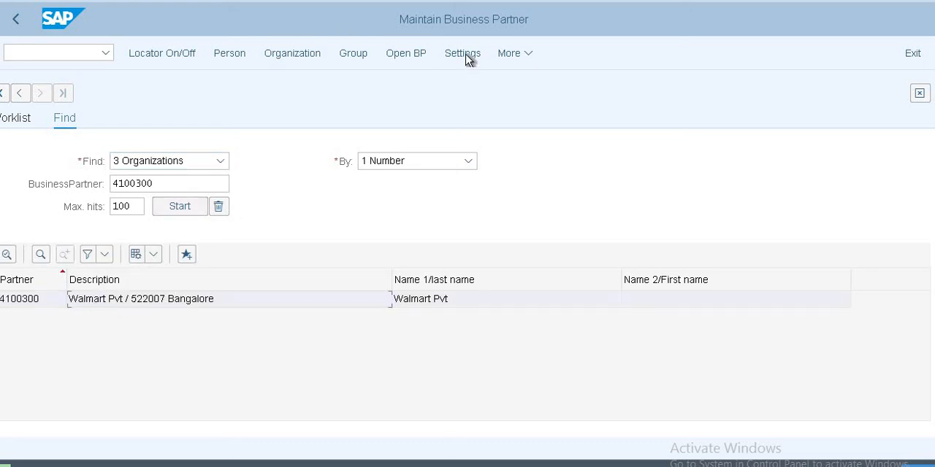
click(522, 57)
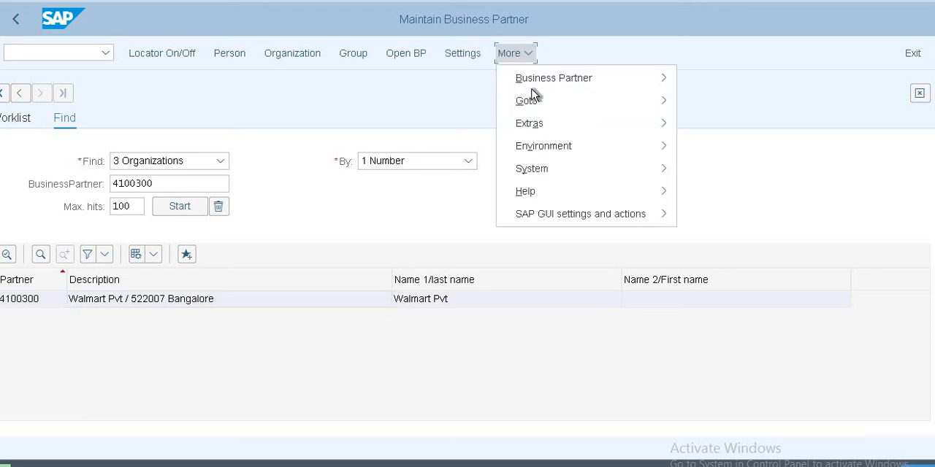
mouse_move(557, 149)
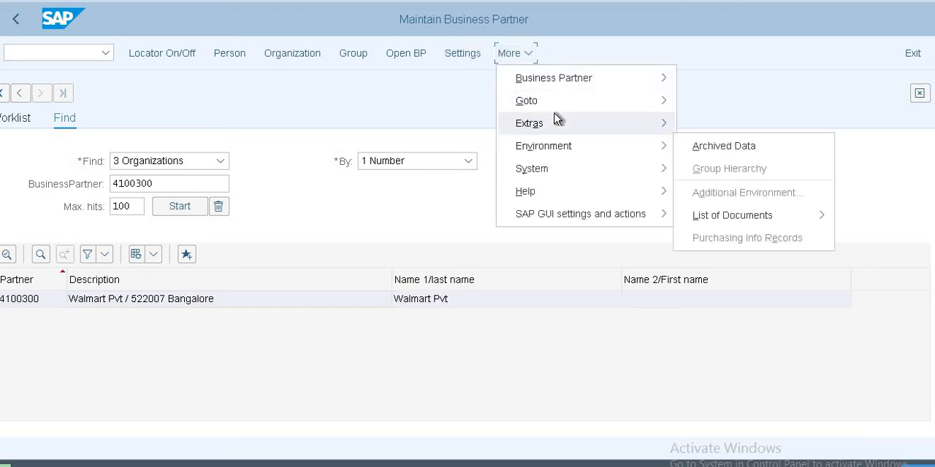
mouse_move(557, 119)
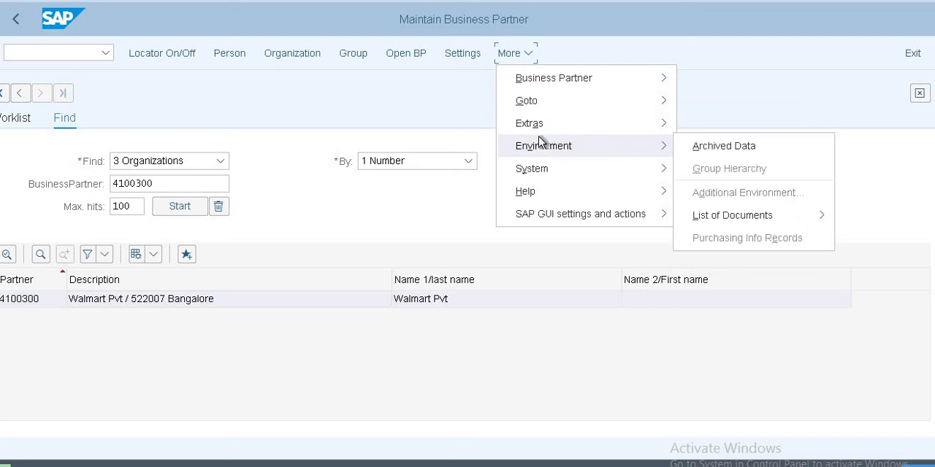
mouse_move(541, 104)
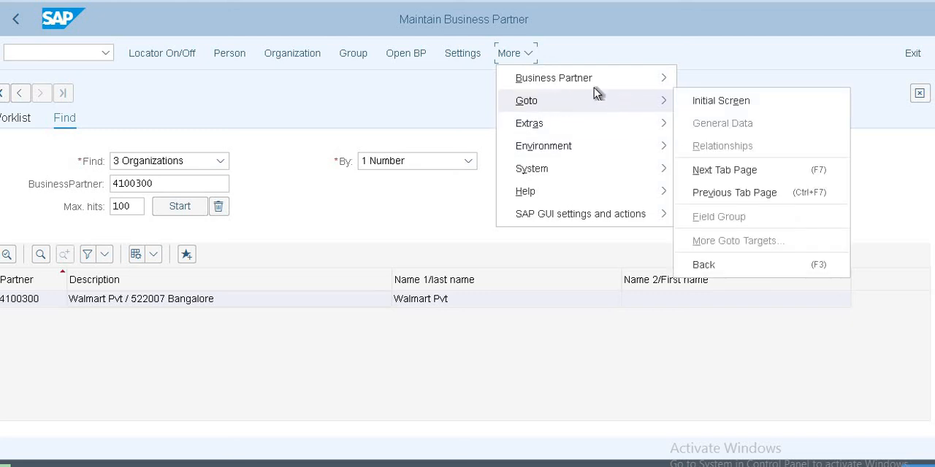
click(749, 59)
Step: Open the Walmart Pvt business partner from the search results and switch it to change mode
click(188, 208)
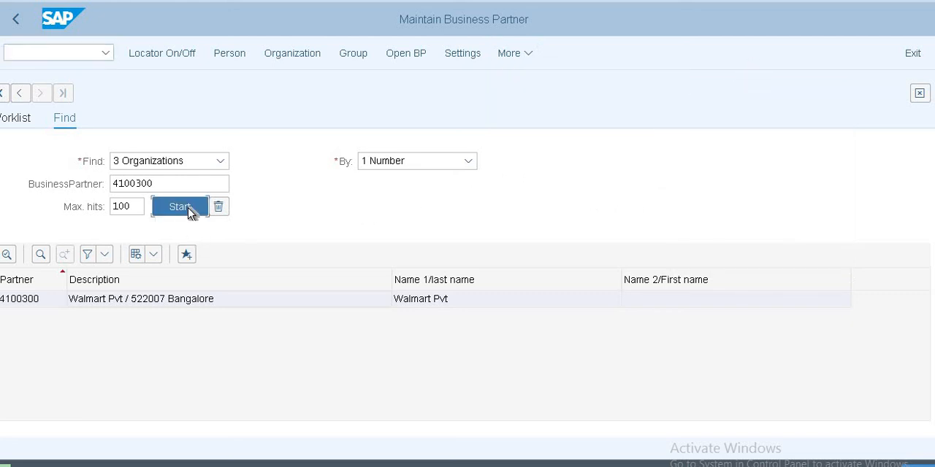
double_click(168, 300)
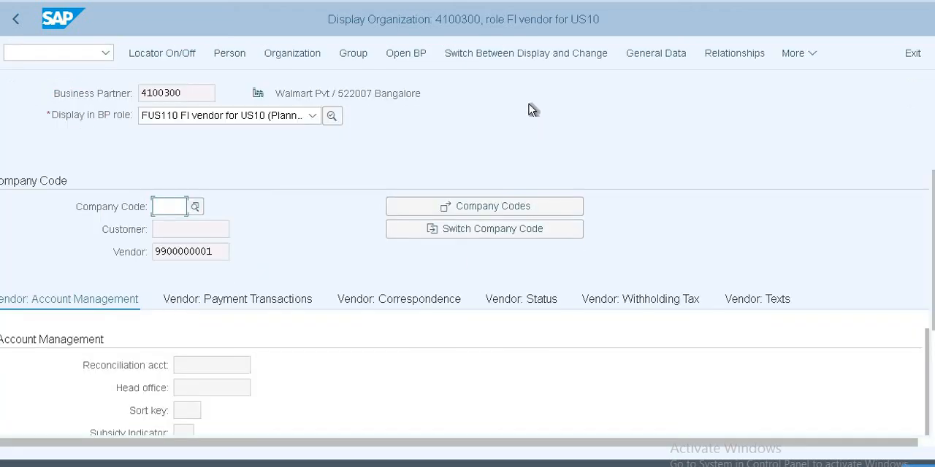
click(532, 59)
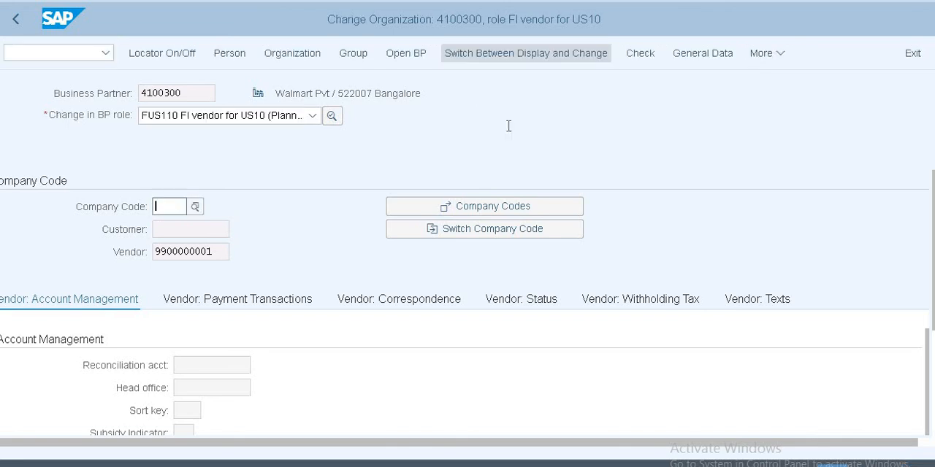
Step: Enter company code US10 in the FI vendor's Company Codes list and mark it as Supplier
click(189, 213)
text(US10)
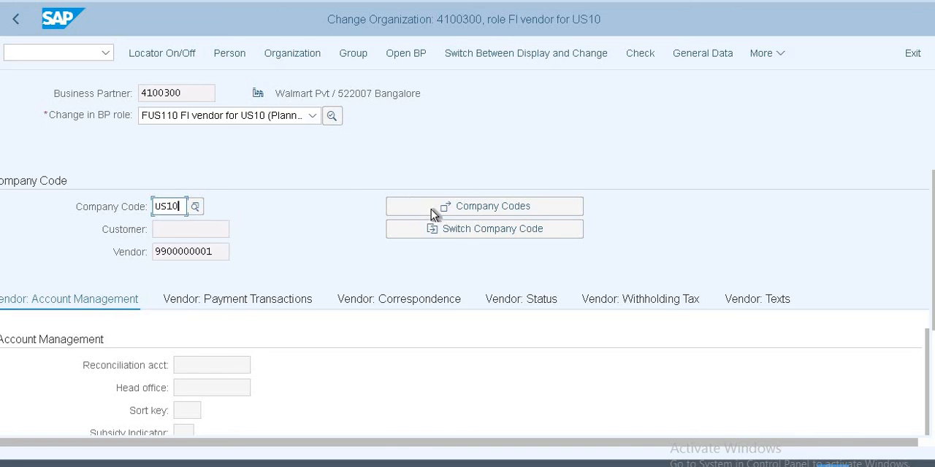
click(432, 209)
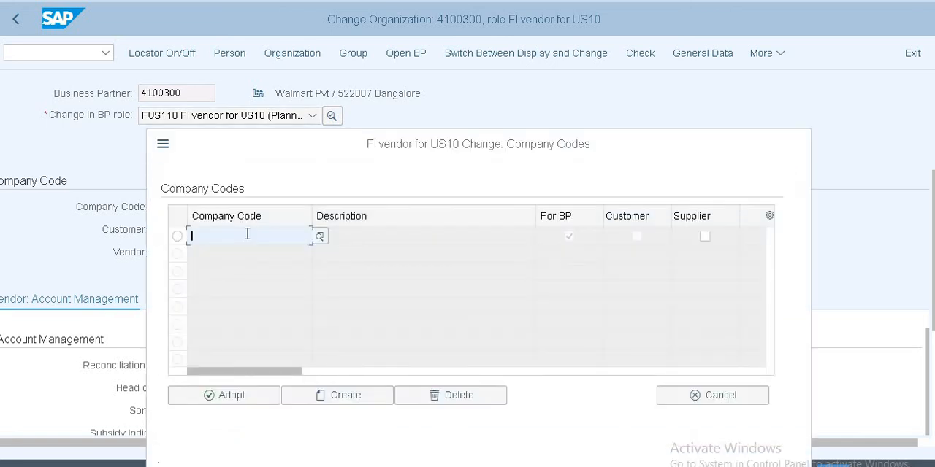
text(US10)
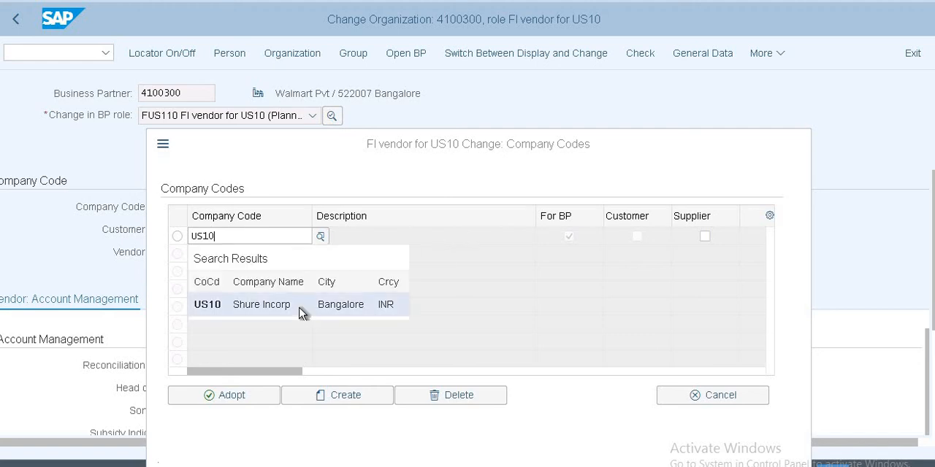
click(302, 313)
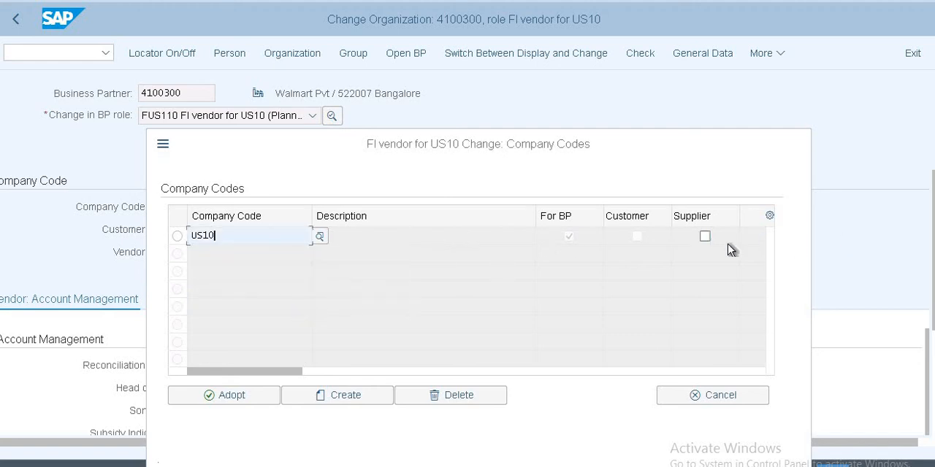
click(705, 236)
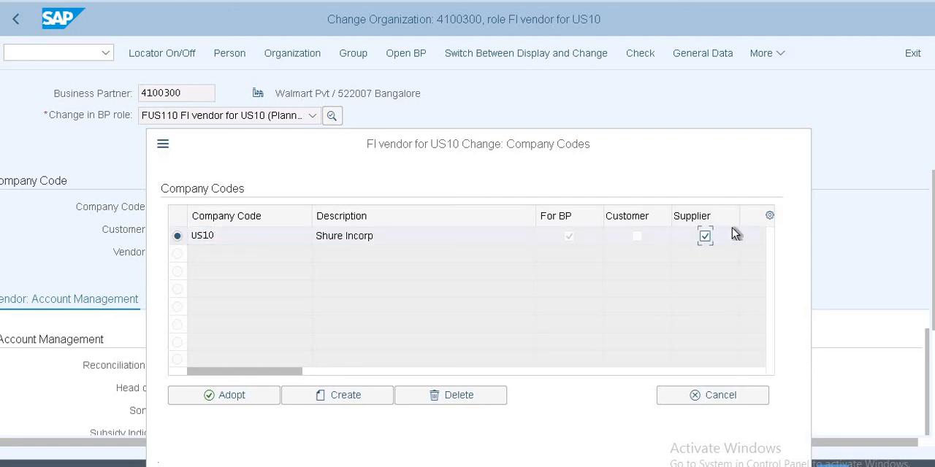
Step: Try to add another entry to the FI vendor's Company Codes list
click(337, 395)
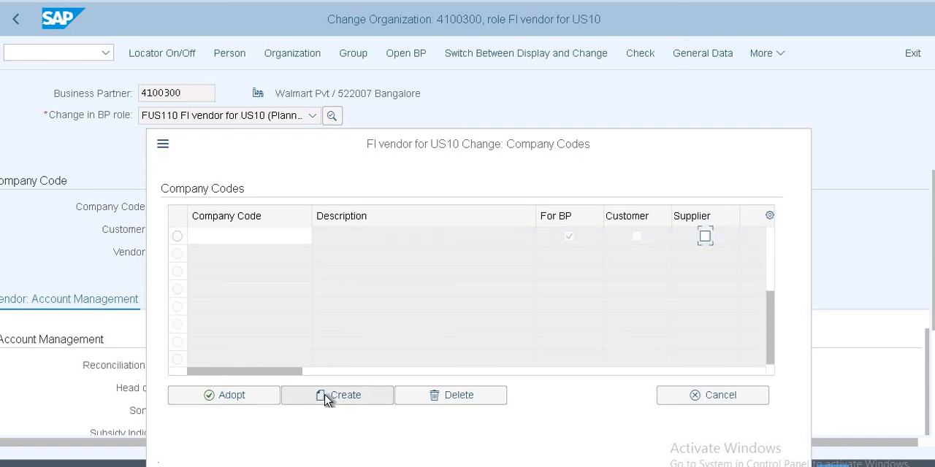
click(279, 236)
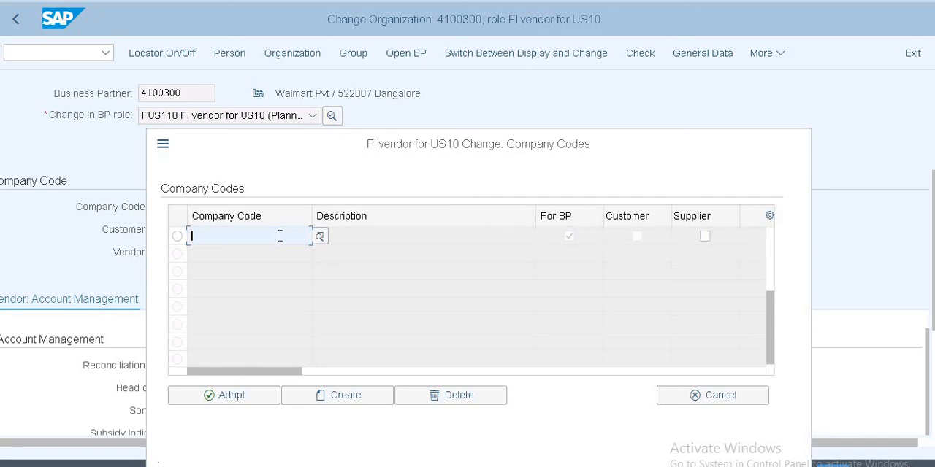
click(280, 236)
key(Down)
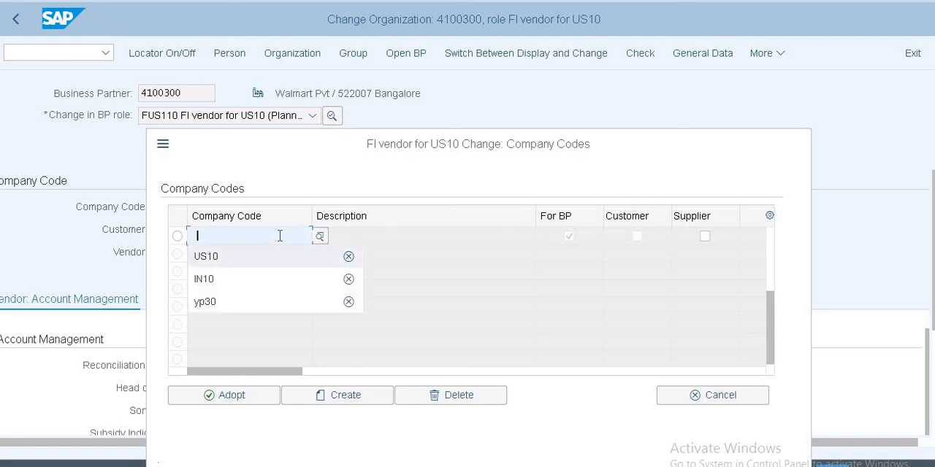
key(Return)
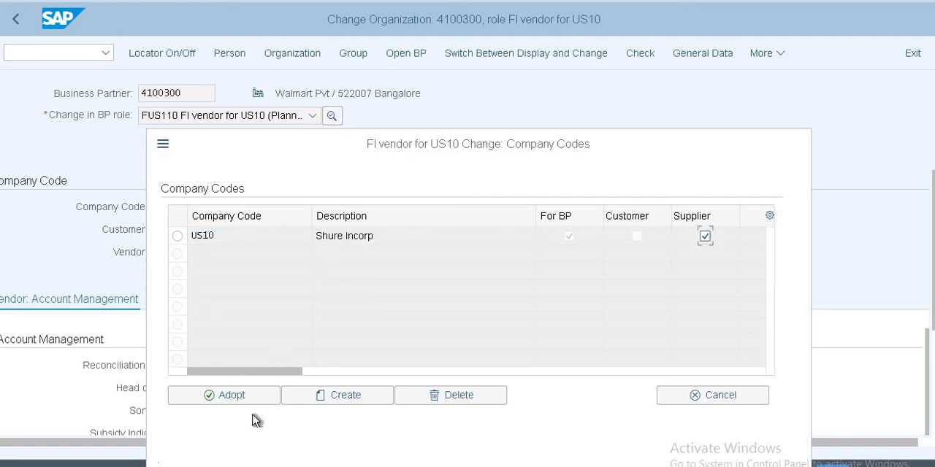
Step: Adopt company code US10 for the vendor and set its reconciliation account to 100004, AP Payables
click(242, 395)
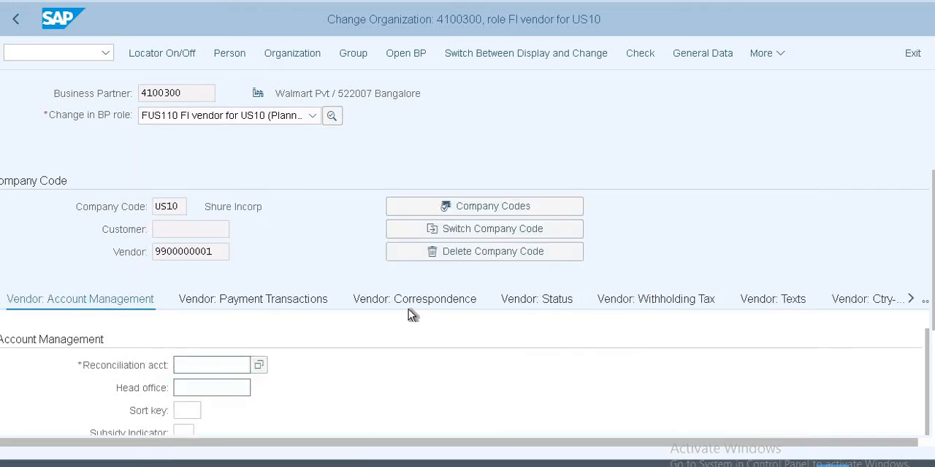
click(210, 364)
click(259, 367)
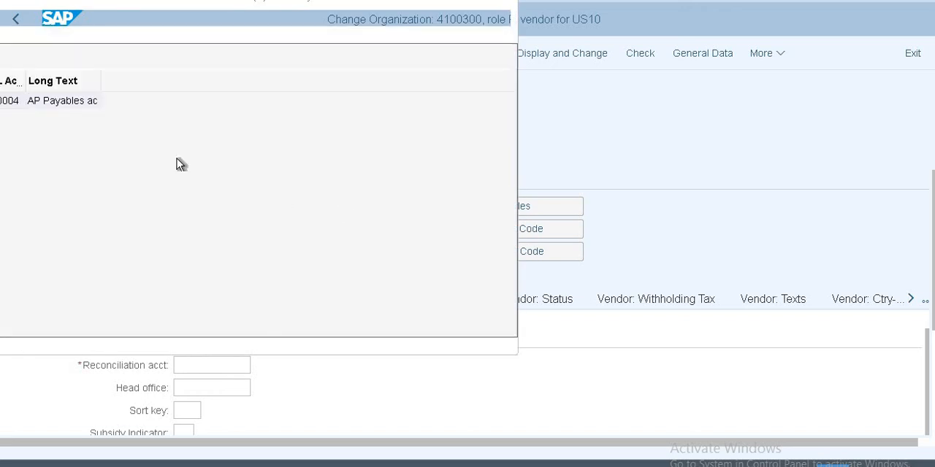
double_click(39, 100)
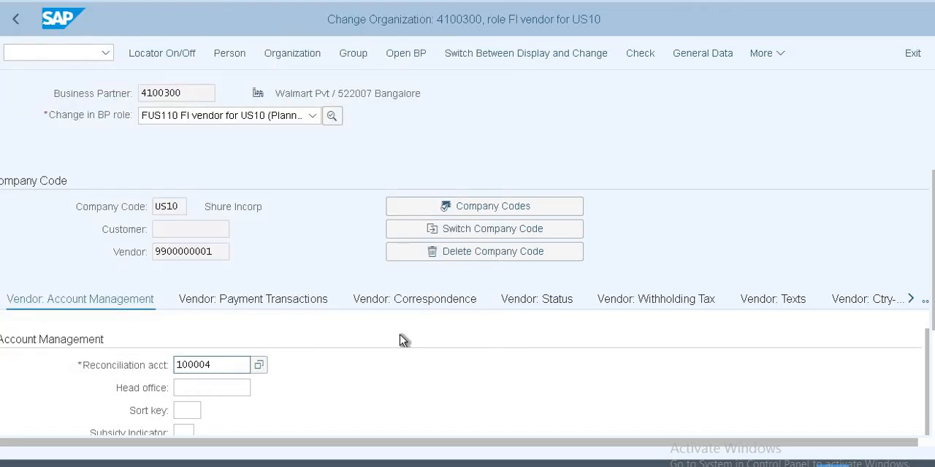
key(Return)
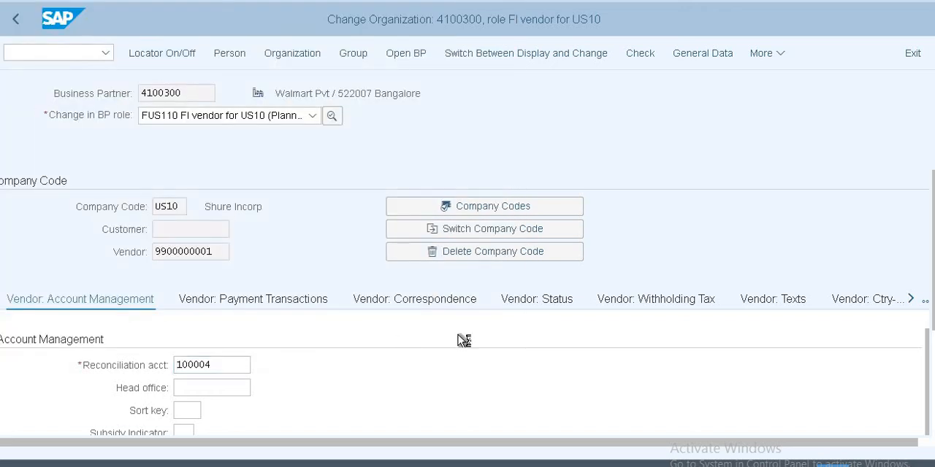
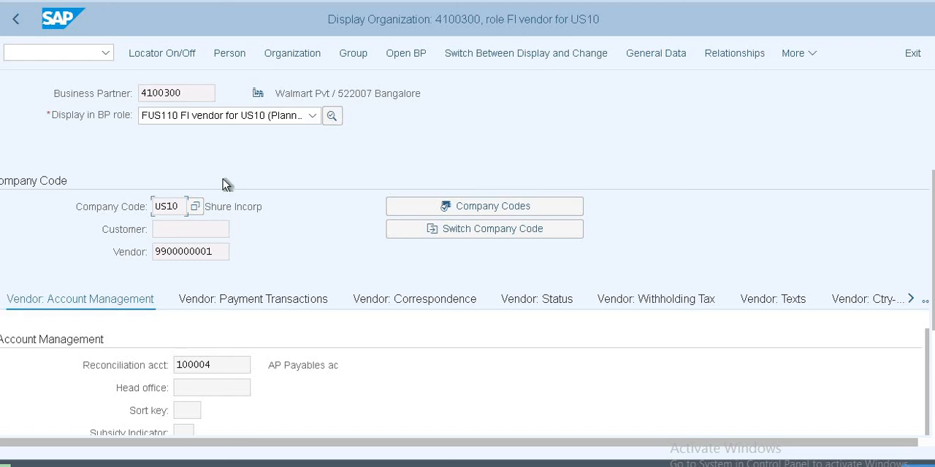
Step: Run transaction BP and start creating a new organization
click(55, 56)
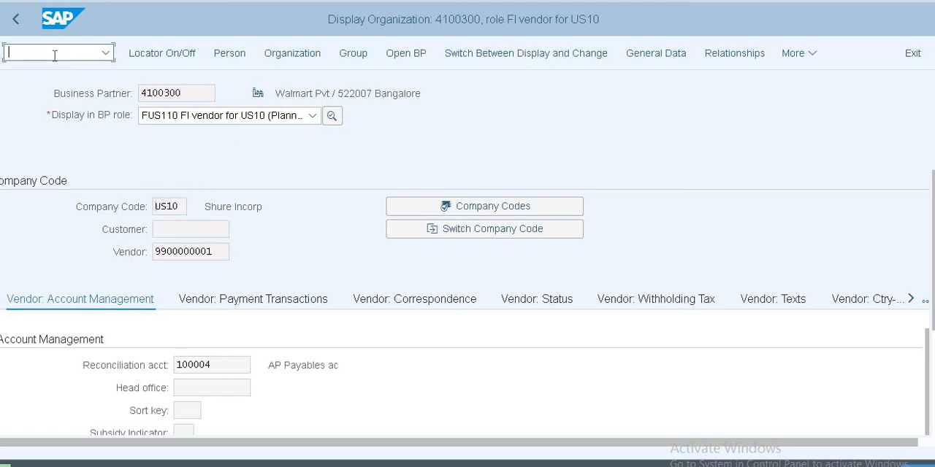
text(/nbp)
key(Return)
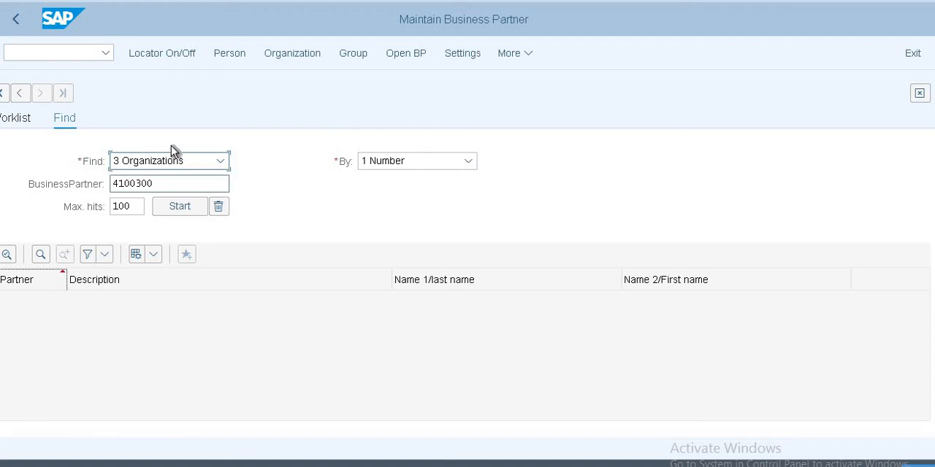
click(289, 56)
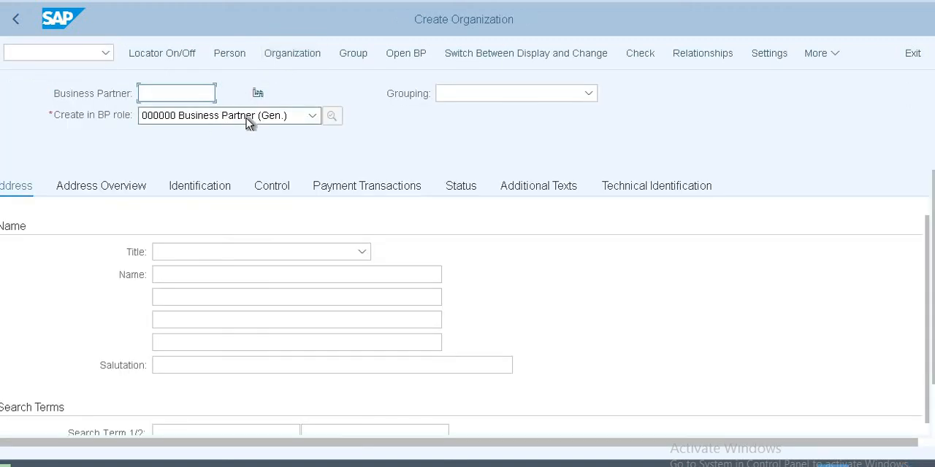
Step: Choose FUS100, FI Customer for US10, as the BP role and create the organization in that role
click(246, 118)
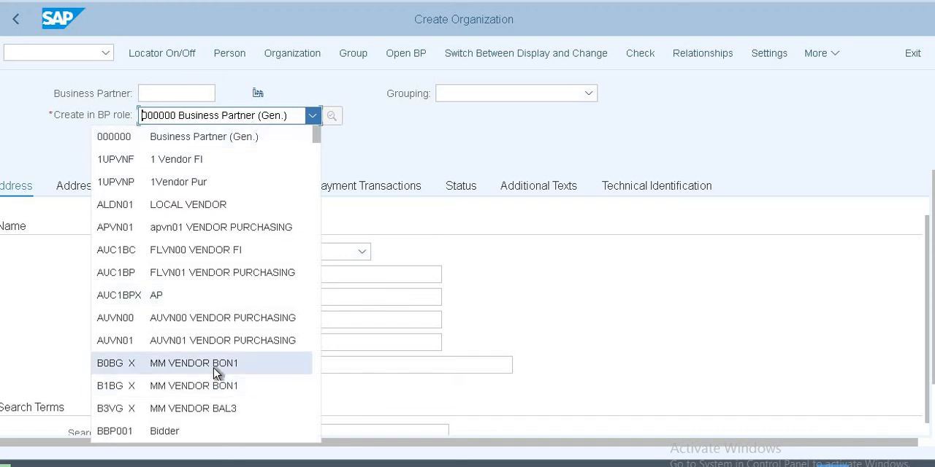
scroll(219, 357, down, 10)
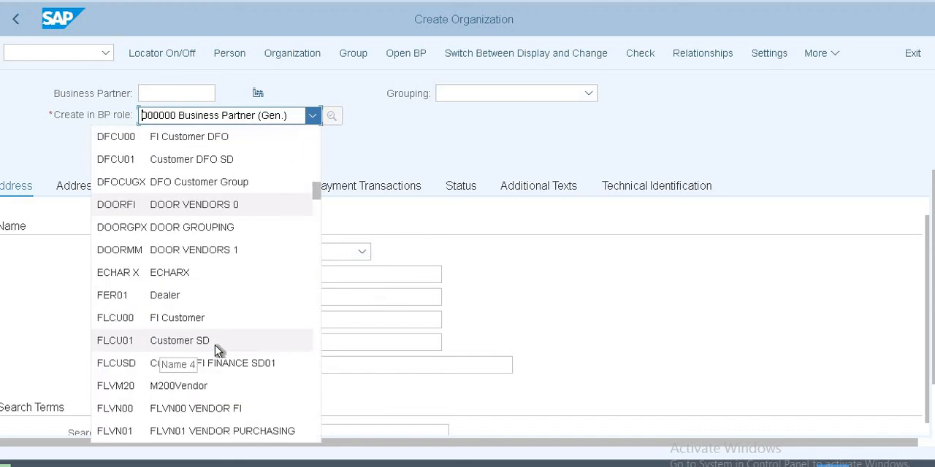
scroll(218, 350, down, 5)
scroll(218, 351, down, 5)
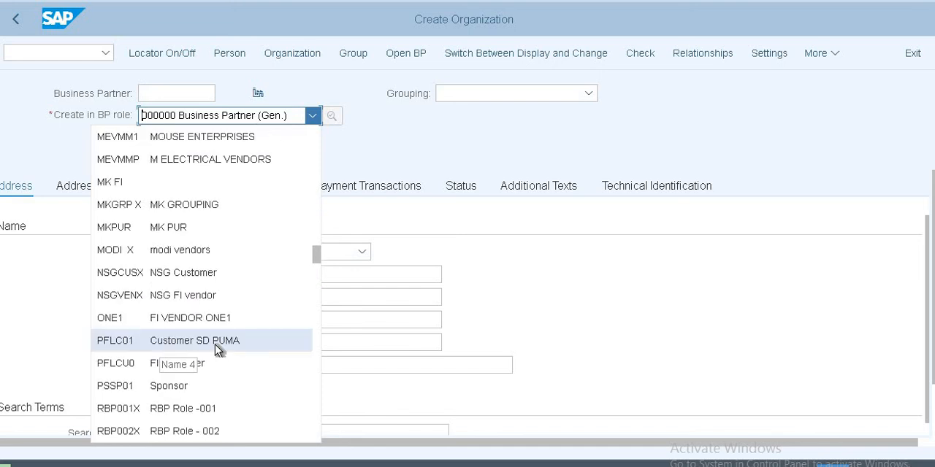
scroll(218, 350, up, 8)
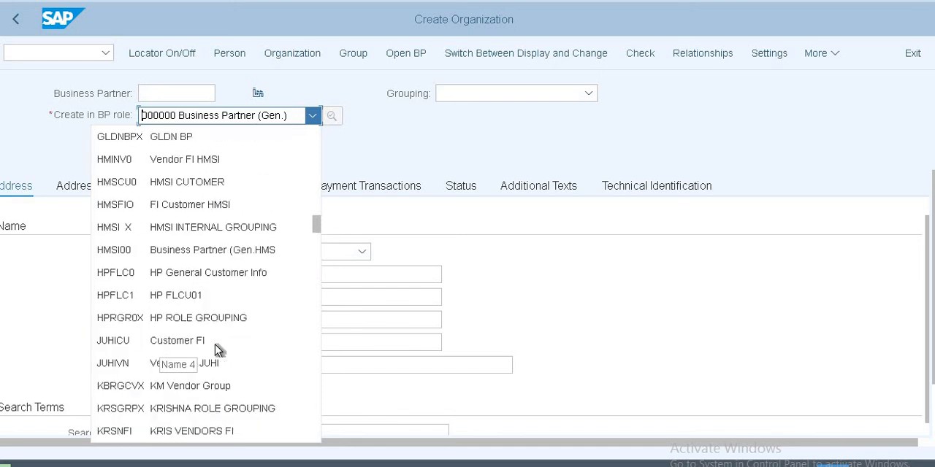
scroll(218, 350, up, 5)
scroll(213, 352, down, 6)
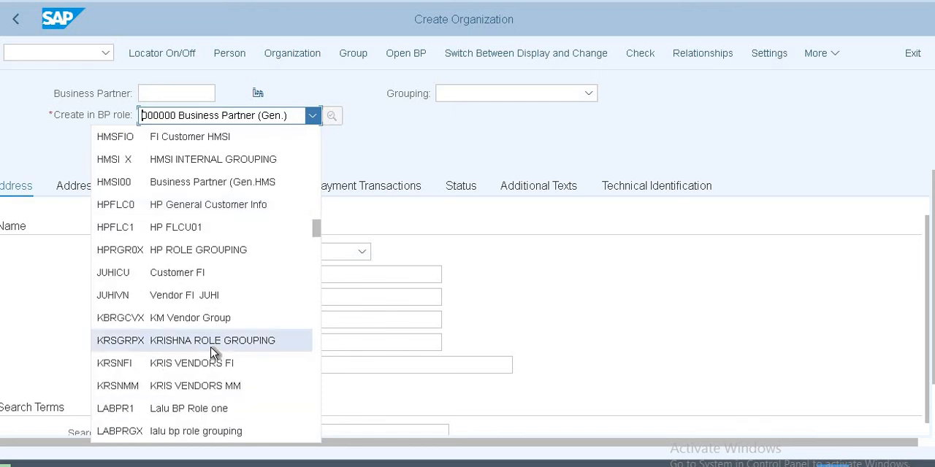
scroll(214, 353, down, 5)
scroll(213, 352, up, 2)
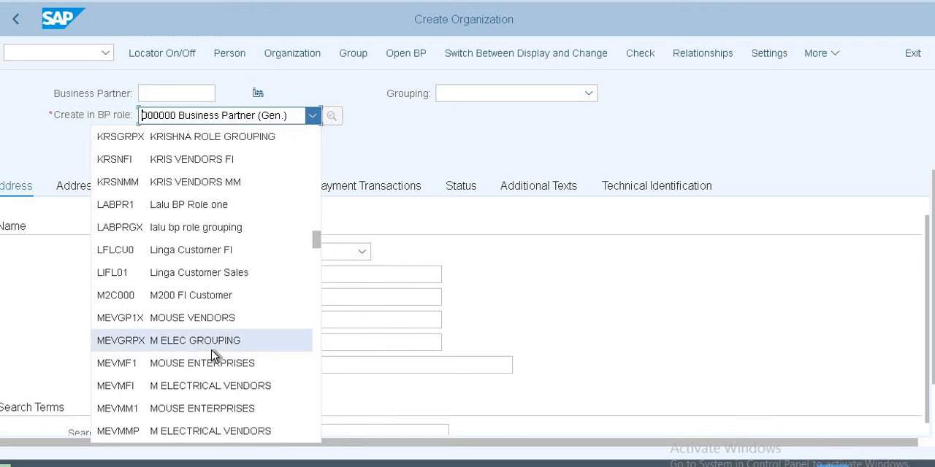
scroll(217, 353, up, 1)
scroll(217, 352, up, 1)
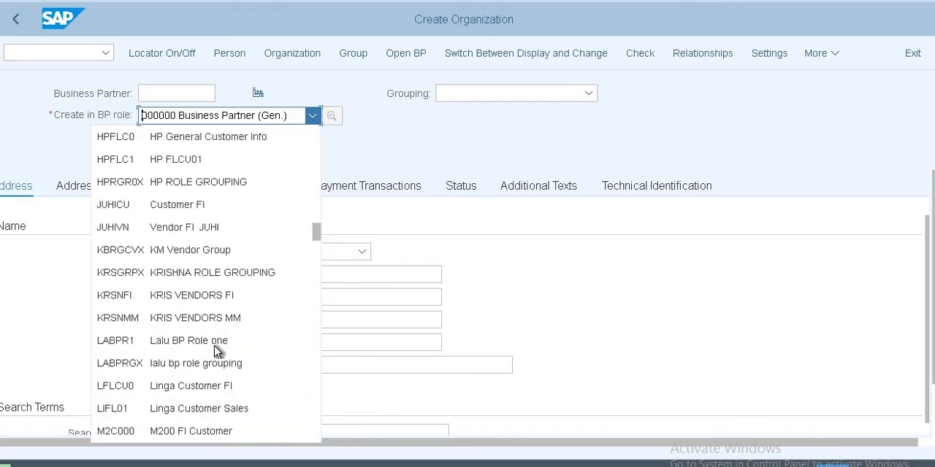
scroll(217, 352, up, 6)
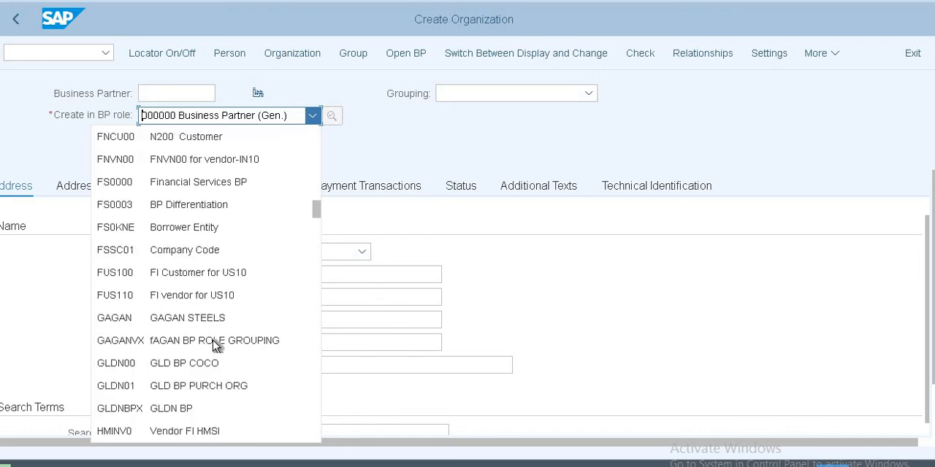
click(215, 281)
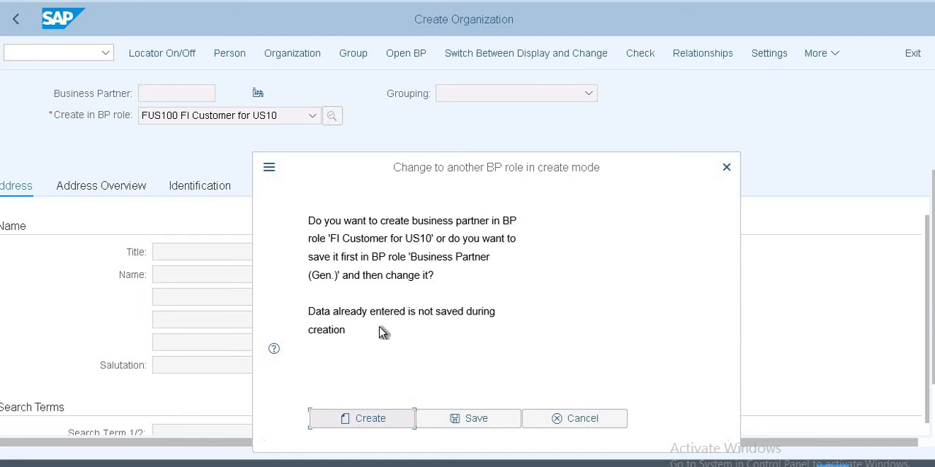
click(369, 422)
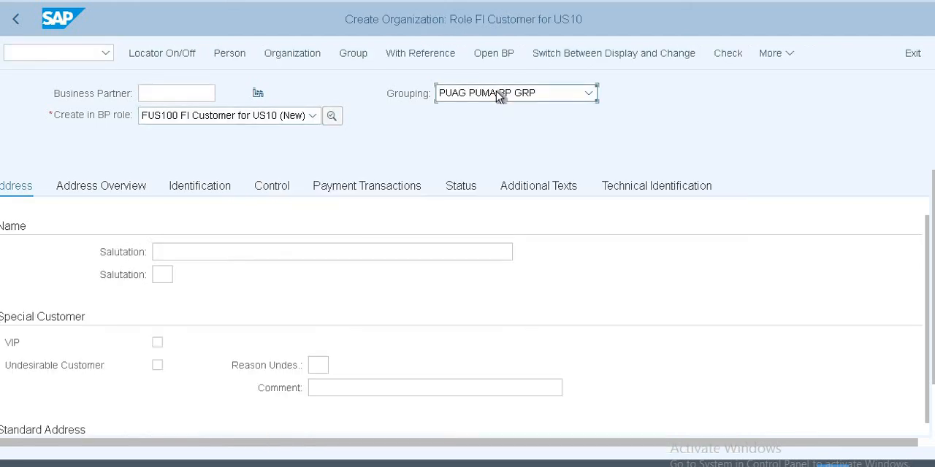
Step: Assign the grouping US10, Customers for US10, to the new organization
click(500, 98)
text(US)
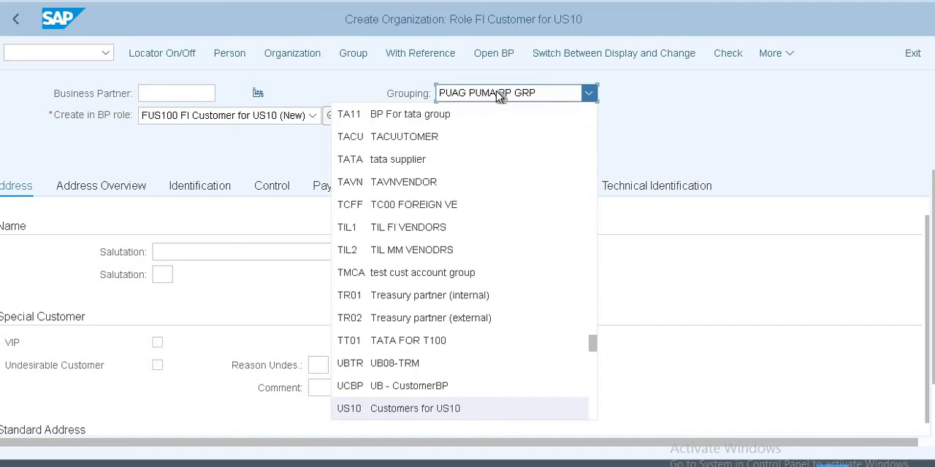
key(Return)
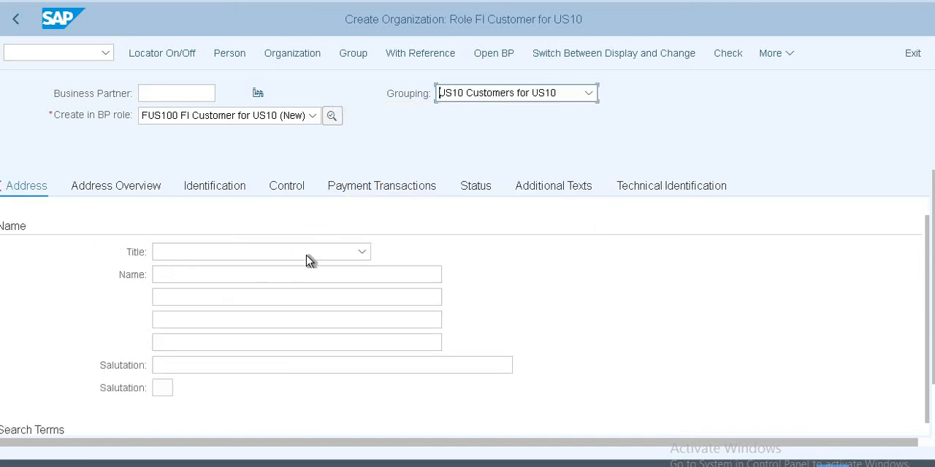
Step: Set the organization's title to 0003 Company and its name to Cognazant Pvt
click(308, 255)
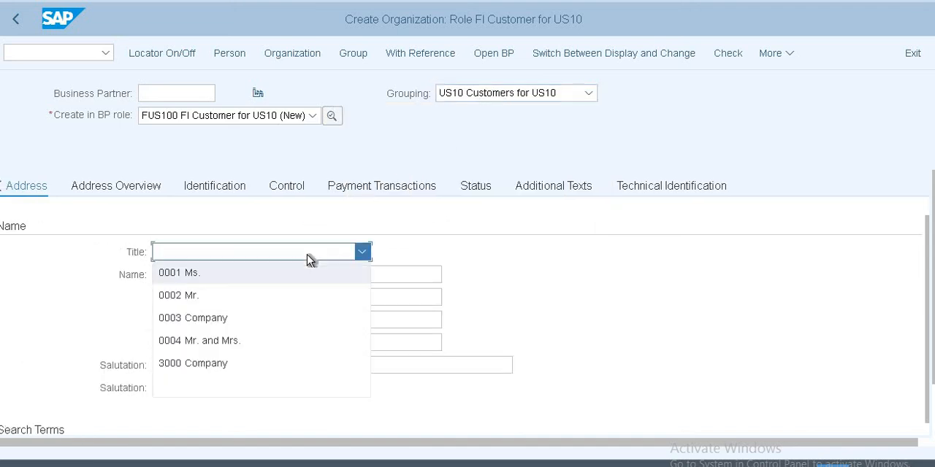
click(264, 308)
click(226, 273)
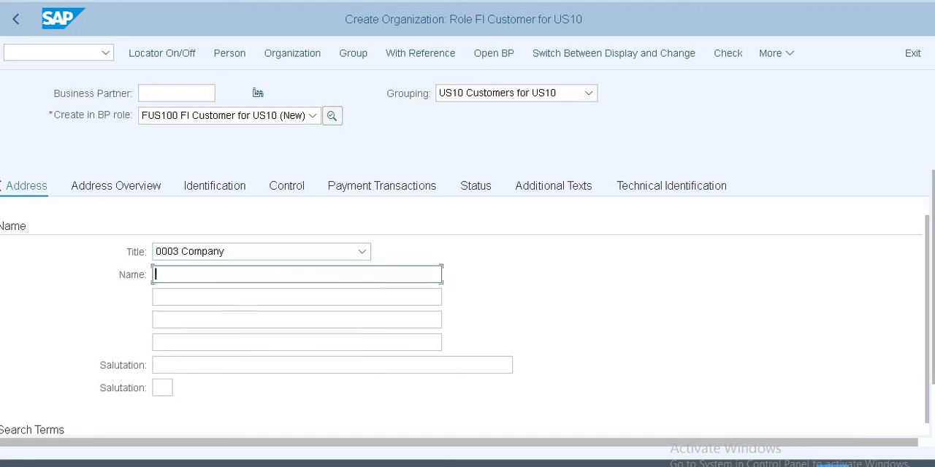
text(T)
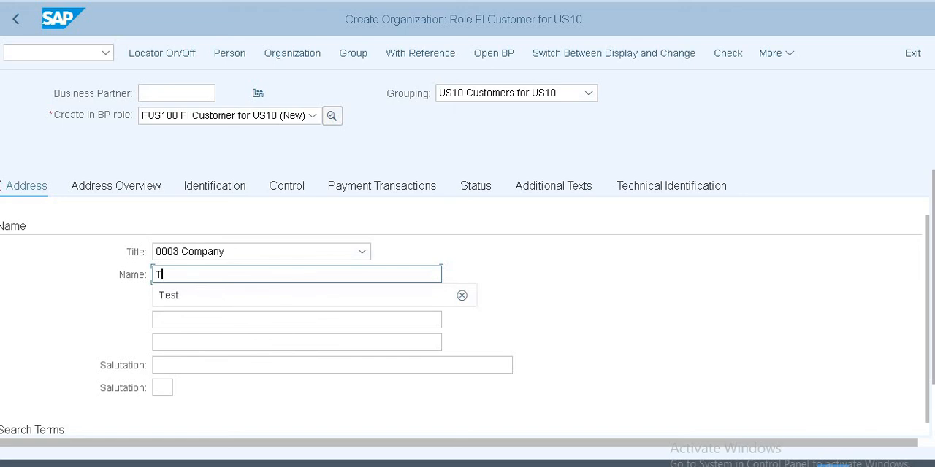
key(BackSpace)
text(C)
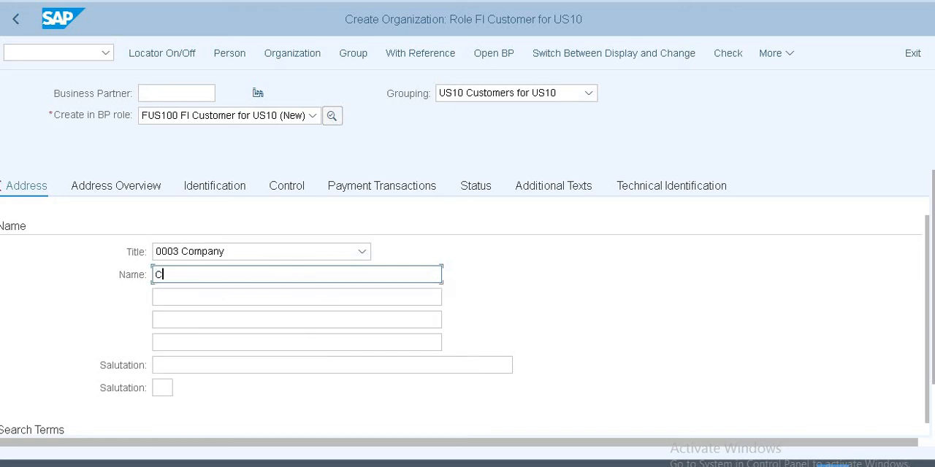
text(ognazant Pvt)
Step: Enter the postal code and city in the standard address, with country IN and region 01
scroll(173, 291, down, 3)
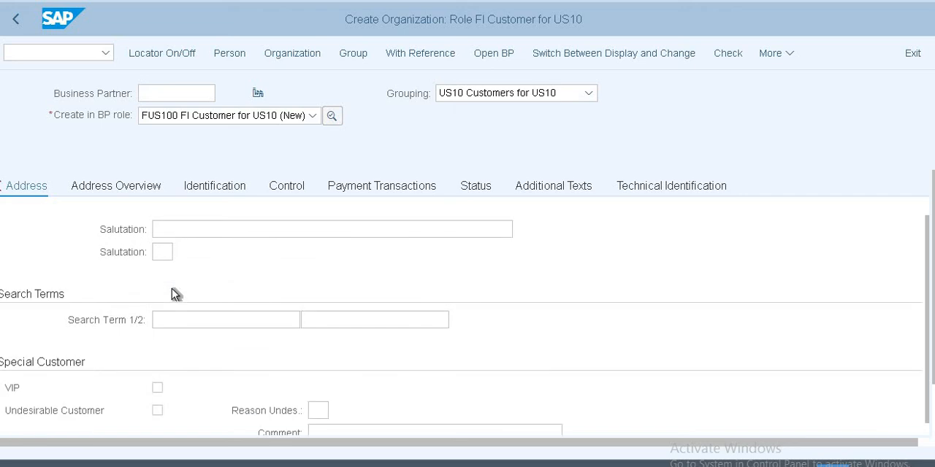
scroll(173, 290, down, 5)
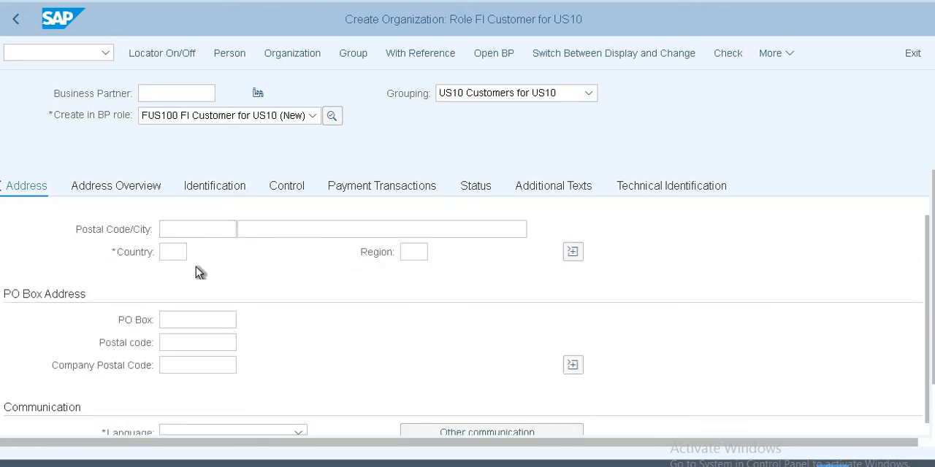
click(206, 228)
text(5)
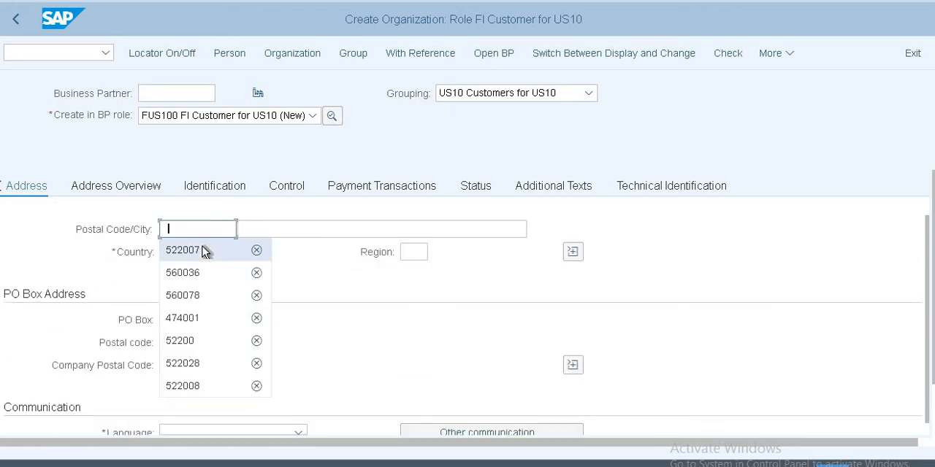
click(209, 248)
click(257, 235)
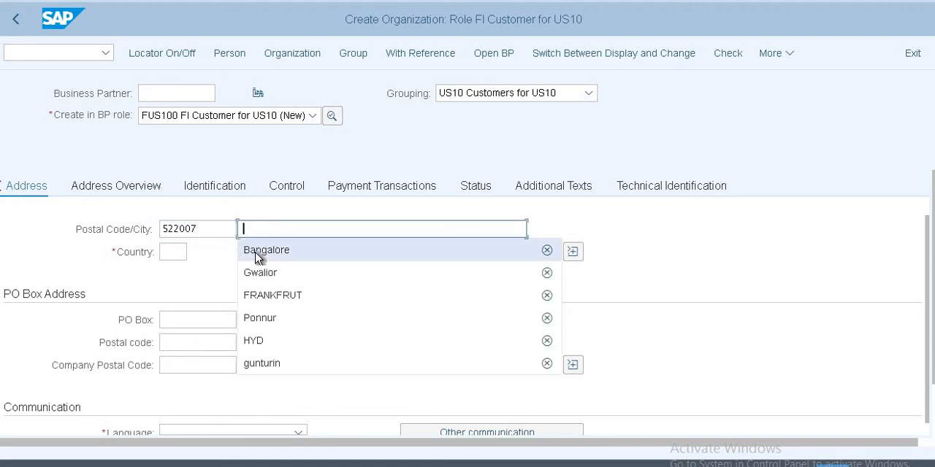
click(260, 248)
click(169, 255)
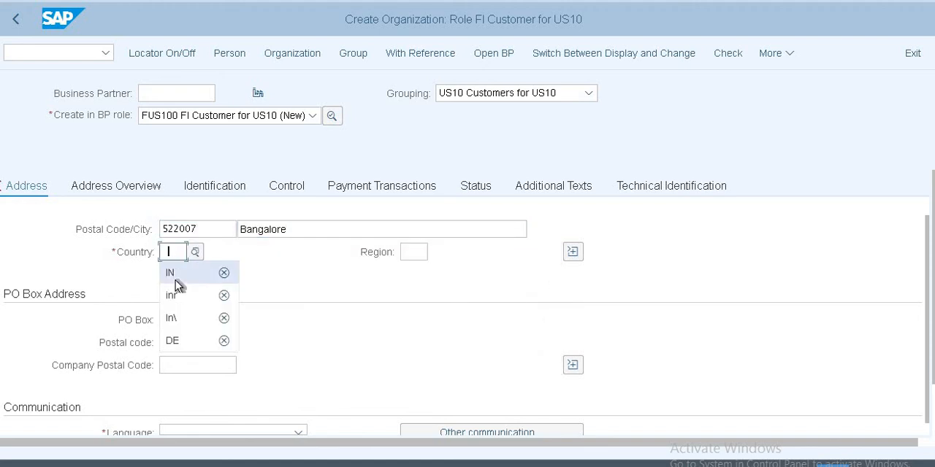
click(175, 280)
click(416, 252)
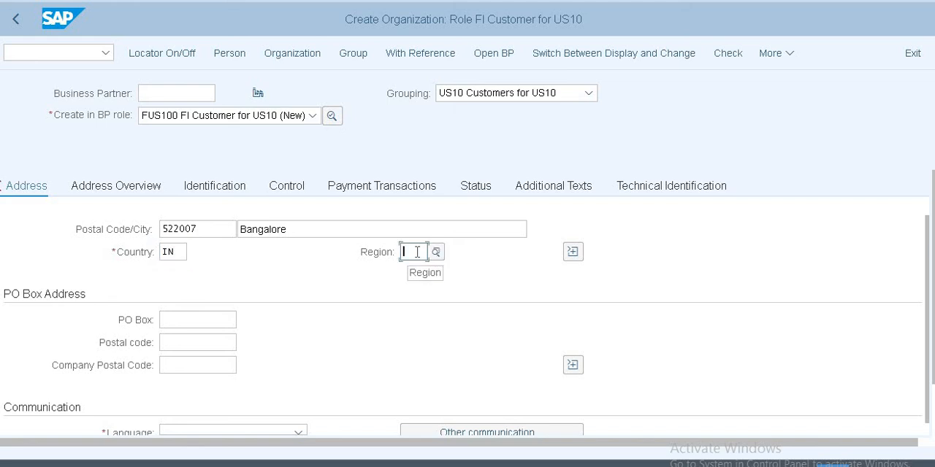
text(01)
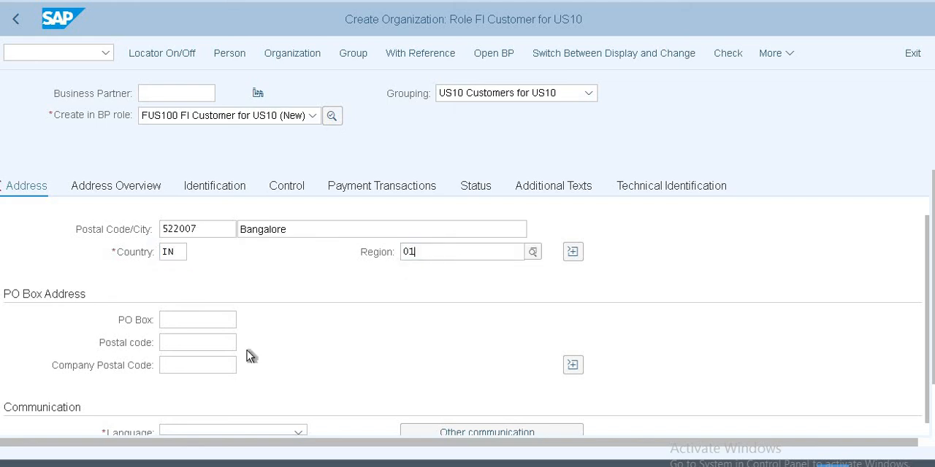
Step: Fill in the PO box and postal code of the PO Box Address
click(193, 319)
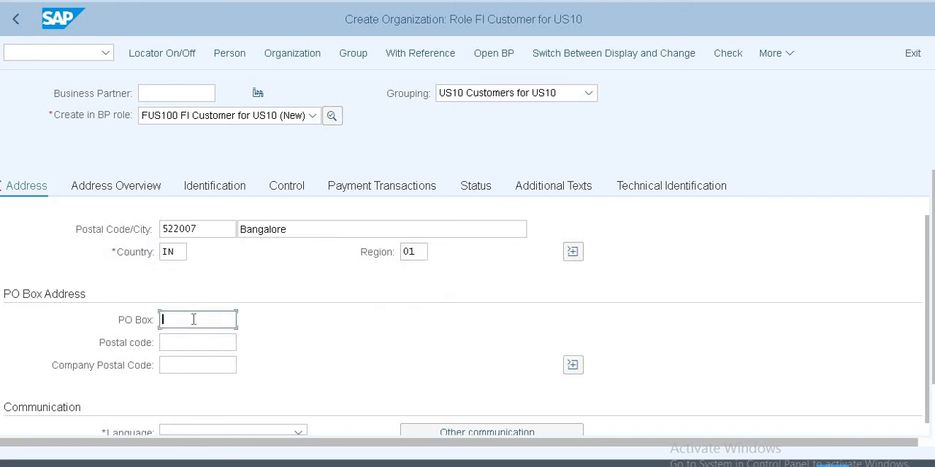
click(192, 319)
click(186, 338)
click(189, 340)
click(196, 363)
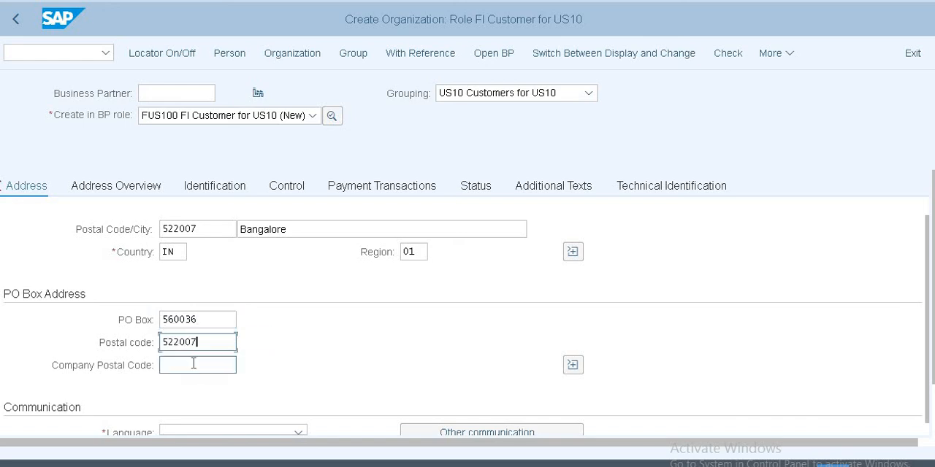
Step: Set the organization's communication language to EN English
scroll(193, 365, down, 3)
click(200, 295)
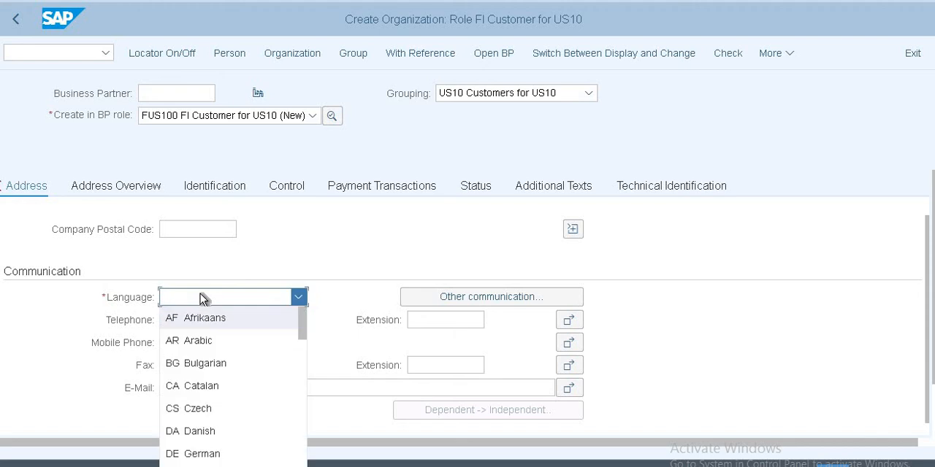
text(en)
key(Return)
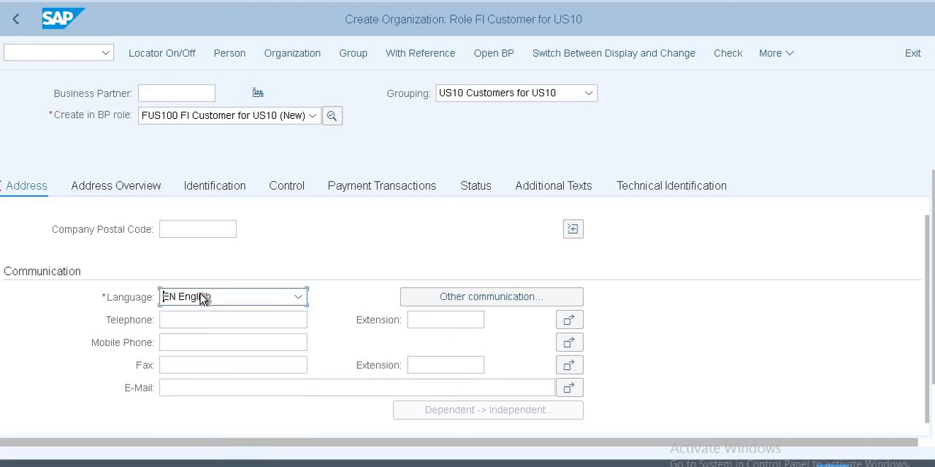
click(439, 290)
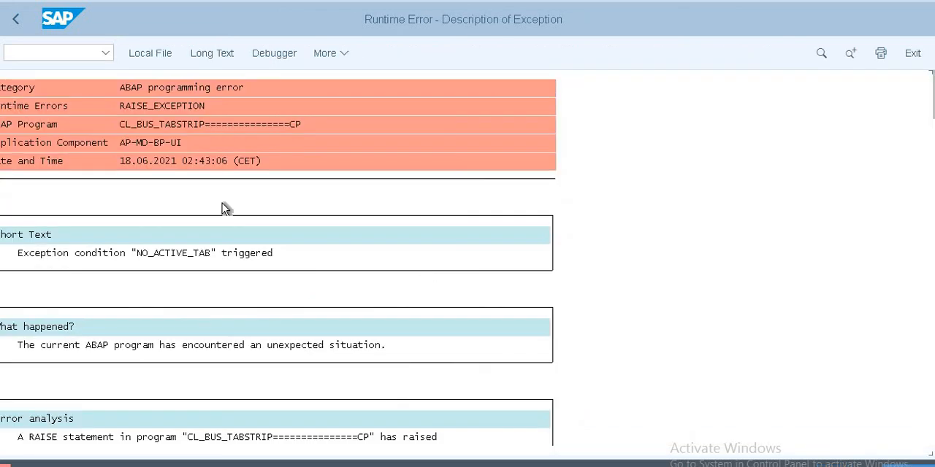
Step: Leave the runtime error by running transaction BP again, and start another new organization
click(59, 55)
text(/n)
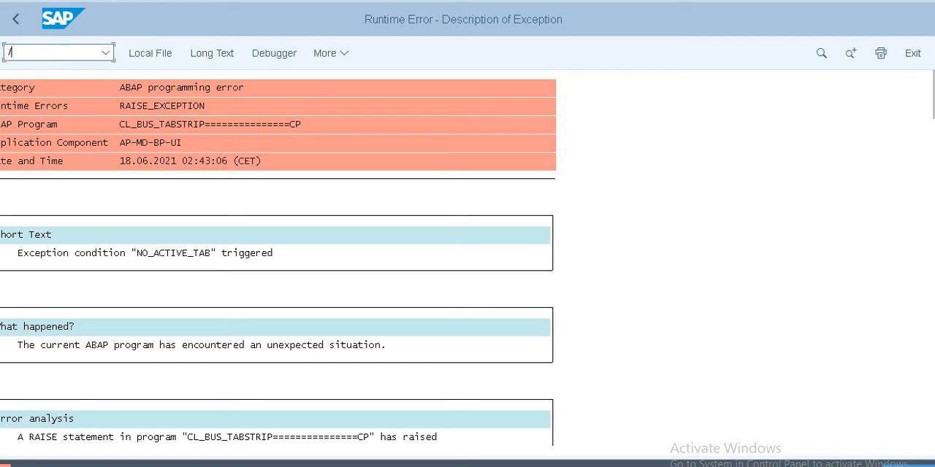
text(bp)
key(Return)
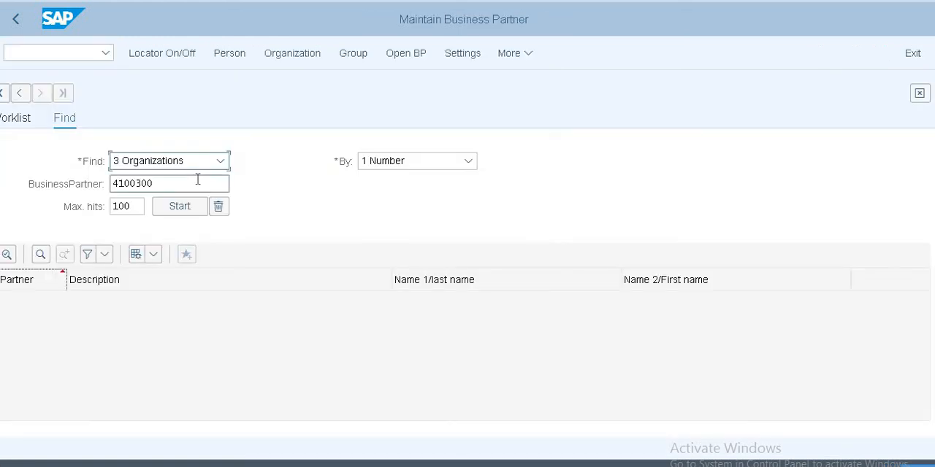
click(274, 55)
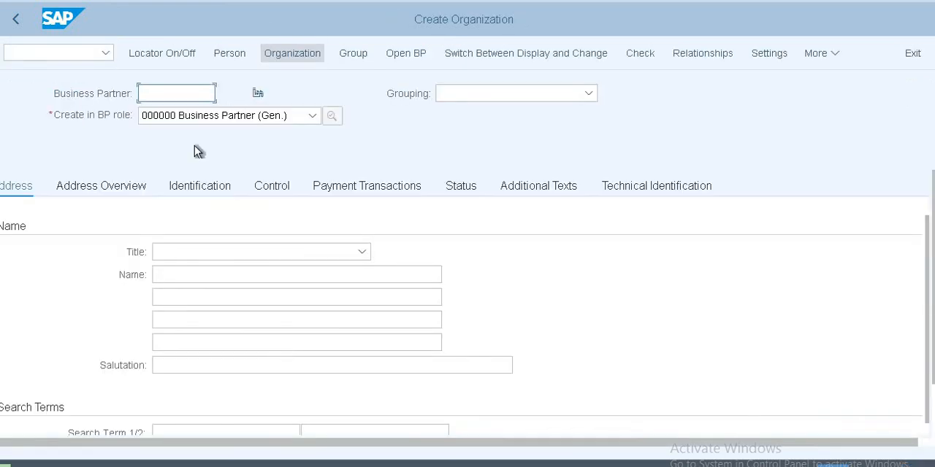
Step: Set the new organization's BP role to FUS100 FI Customer for US10 and confirm the role change
click(253, 117)
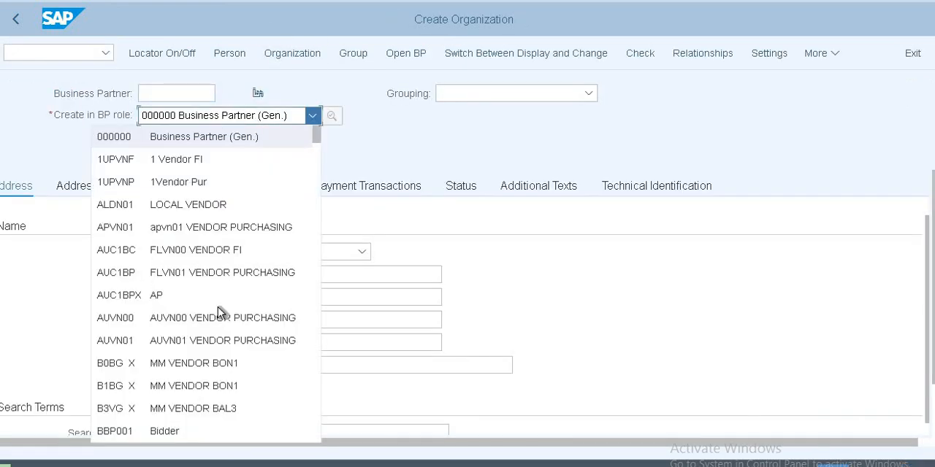
scroll(215, 311, down, 3)
scroll(219, 299, down, 12)
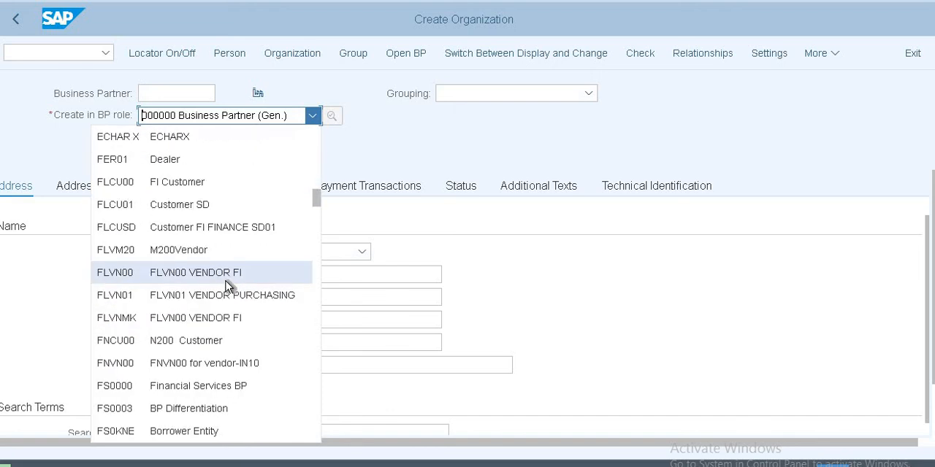
scroll(226, 287, down, 1)
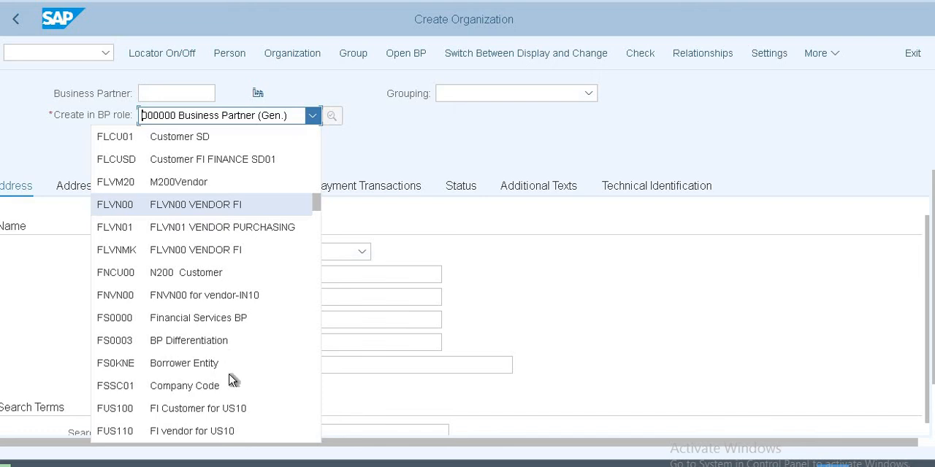
click(232, 411)
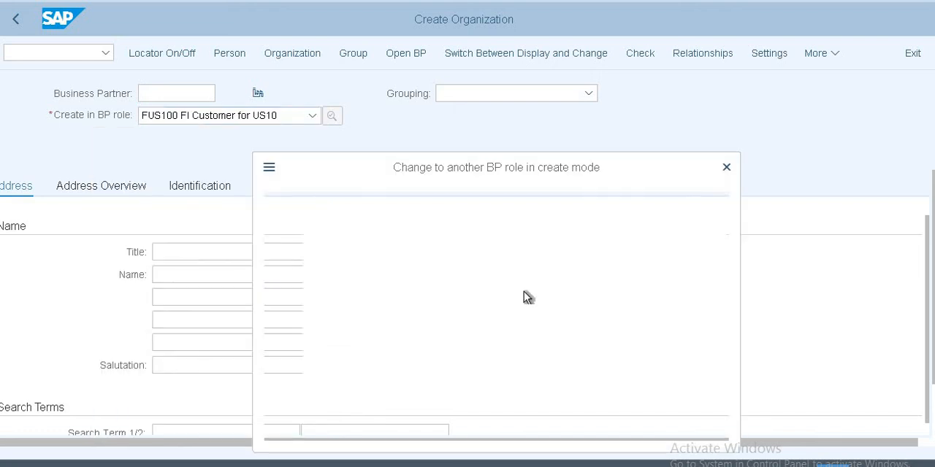
click(367, 422)
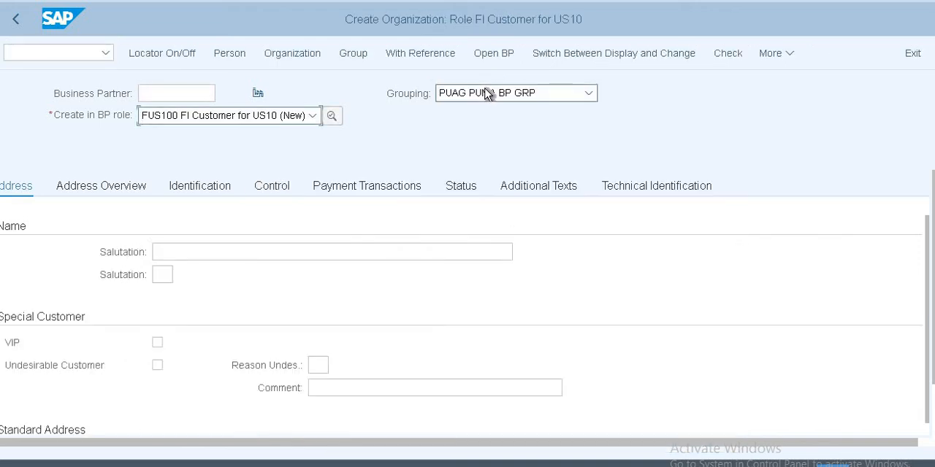
Step: Set the business partner grouping to US10 Customers for US10
click(488, 93)
text(us)
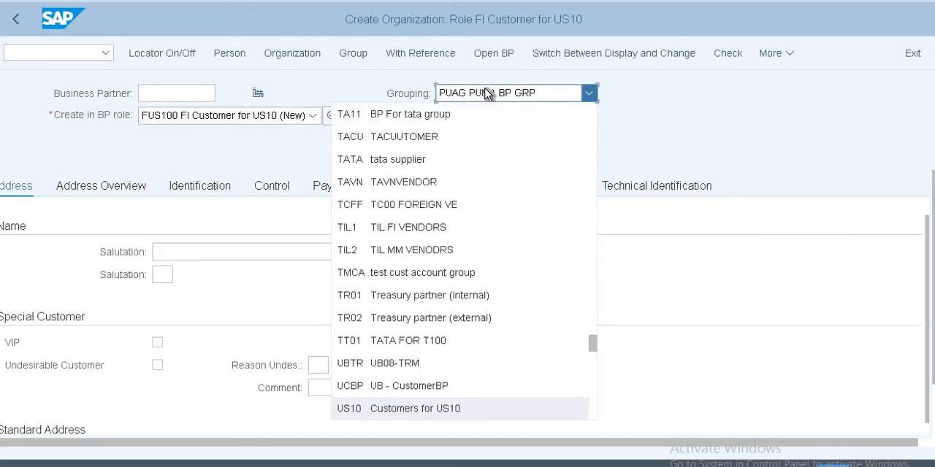
key(Return)
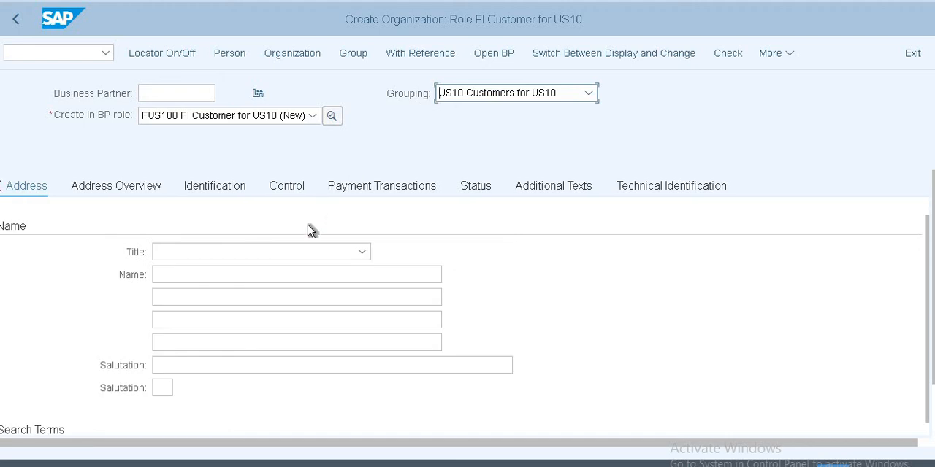
Step: Give the organization the title 0003 Company and enter Bosc as its name
click(361, 253)
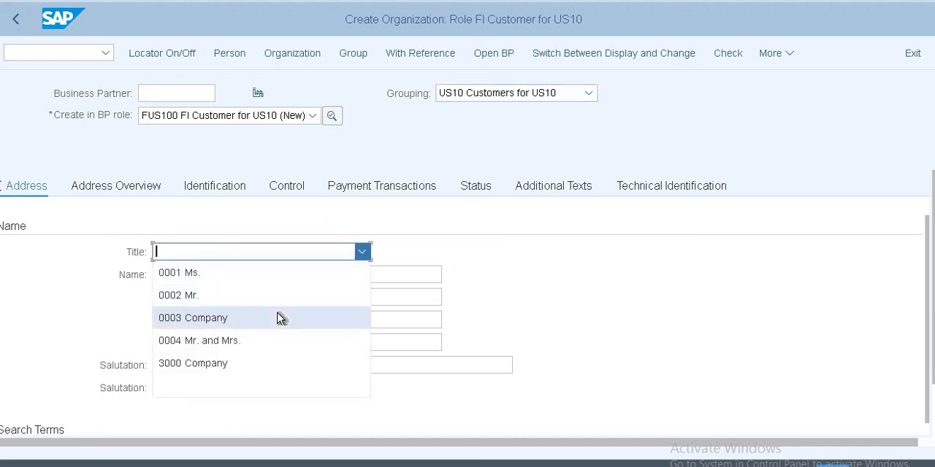
click(278, 318)
click(267, 270)
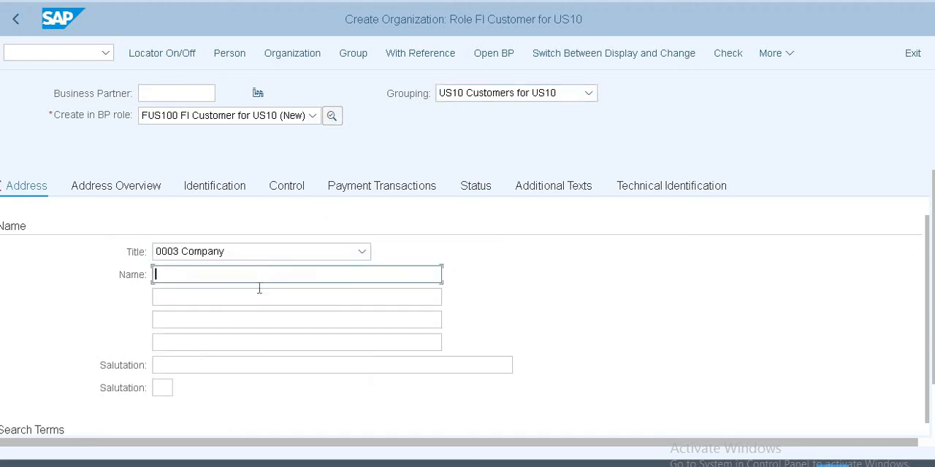
click(267, 292)
key(BackSpace)
key(BackSpace)
key(BackSpace)
key(BackSpace)
key(BackSpace)
key(BackSpace)
key(BackSpace)
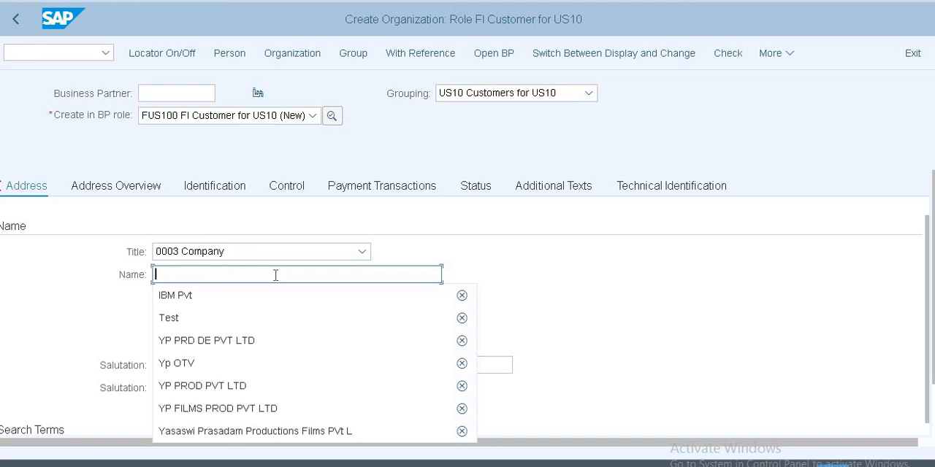
text(Bos)
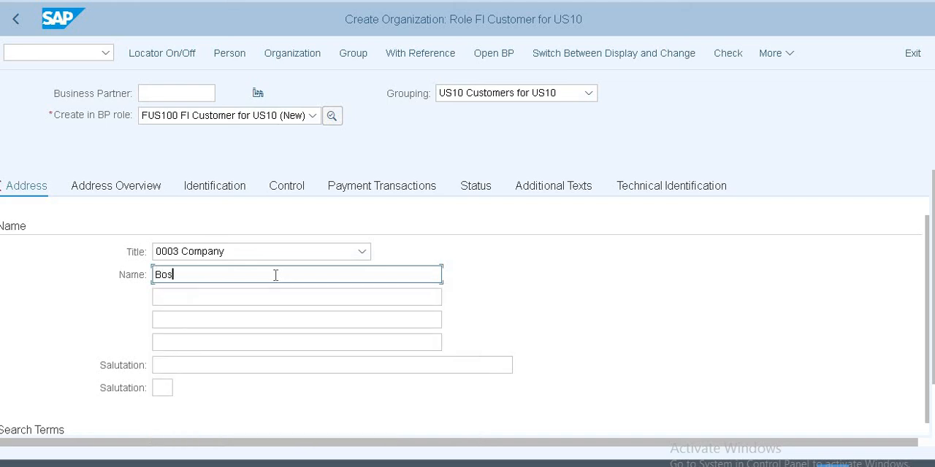
text(ch Pvt)
Step: Fill in the street address's postal code and city, with country IN and region 01
scroll(262, 291, down, 3)
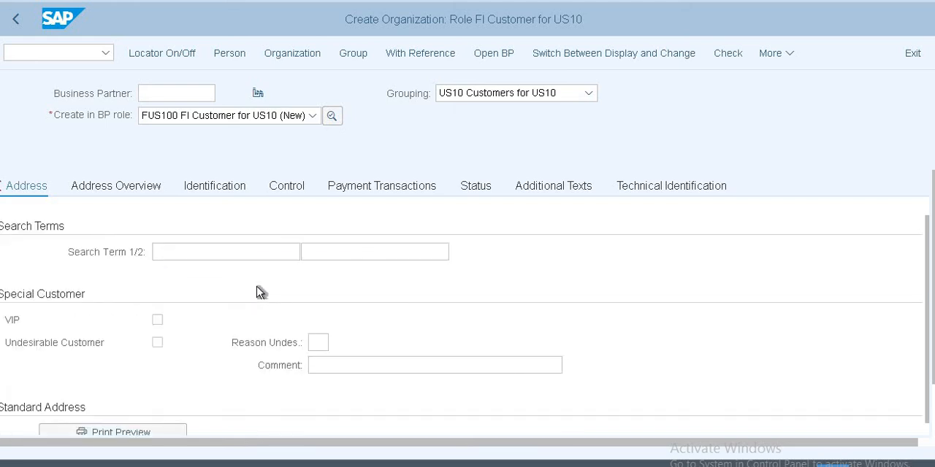
scroll(262, 290, down, 3)
click(237, 343)
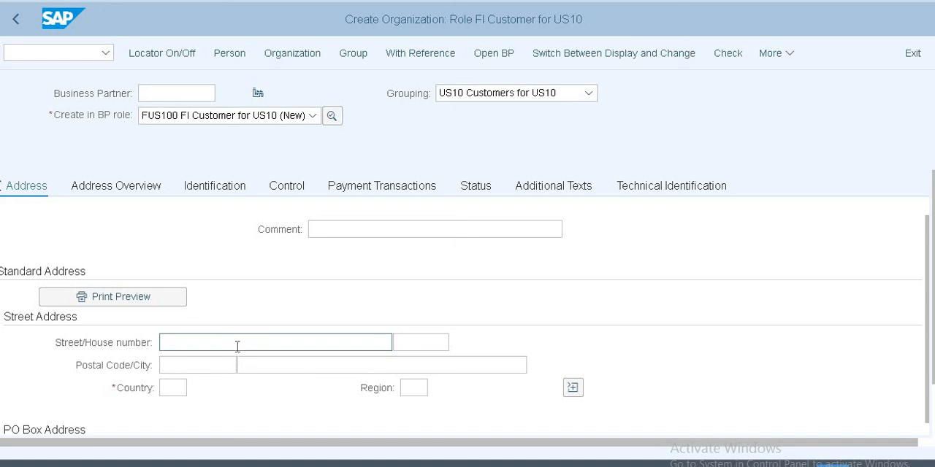
click(208, 365)
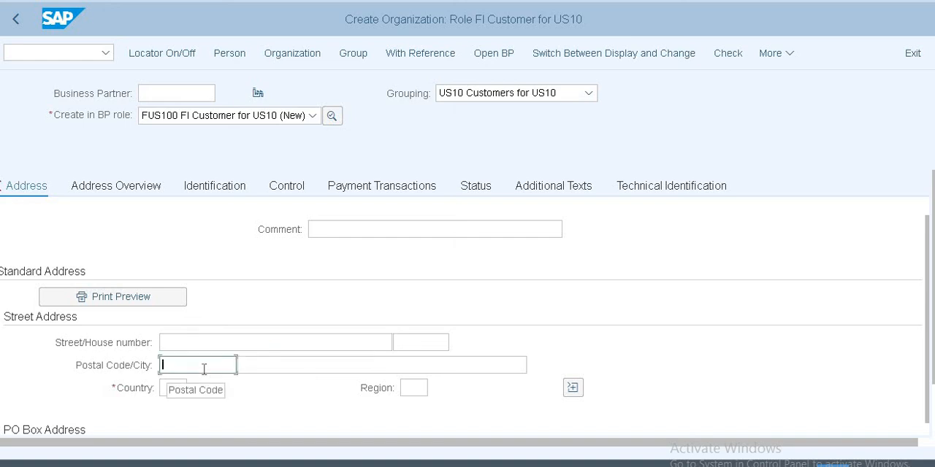
click(202, 237)
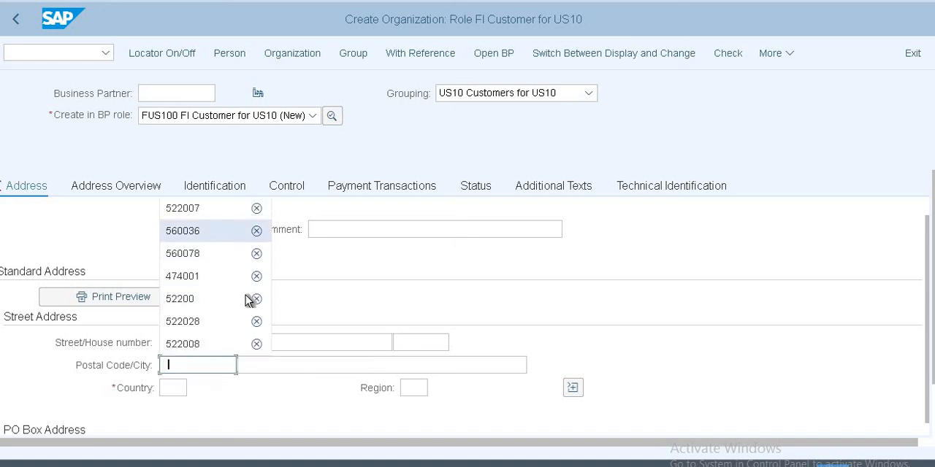
click(280, 364)
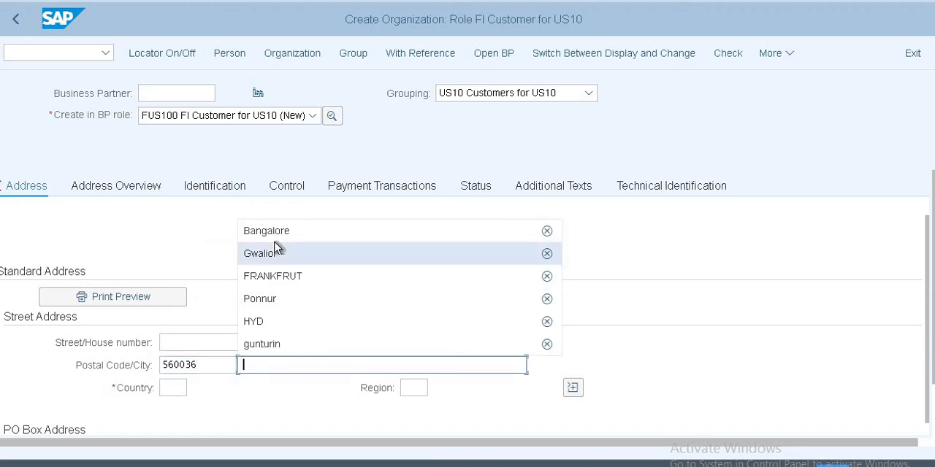
click(261, 241)
click(173, 387)
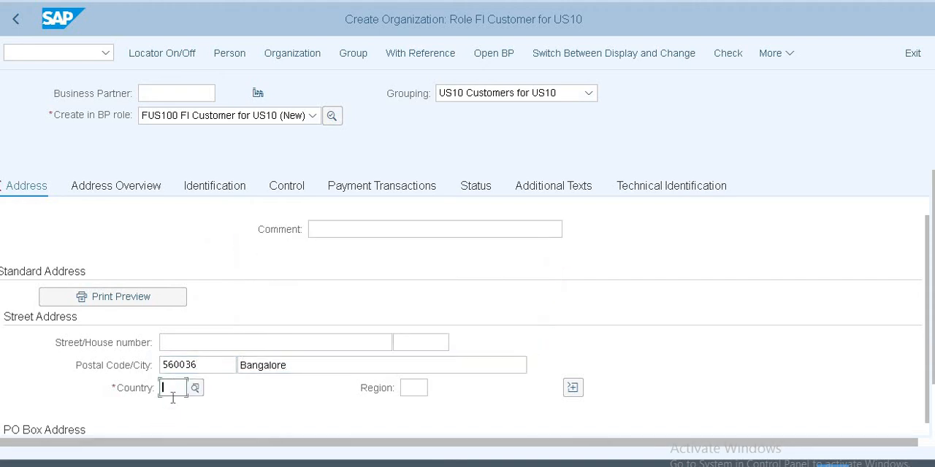
click(173, 408)
click(413, 387)
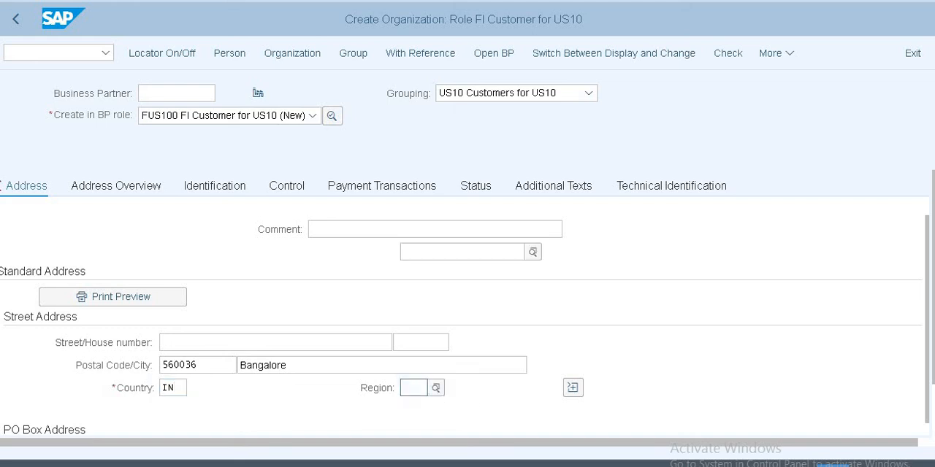
text(01)
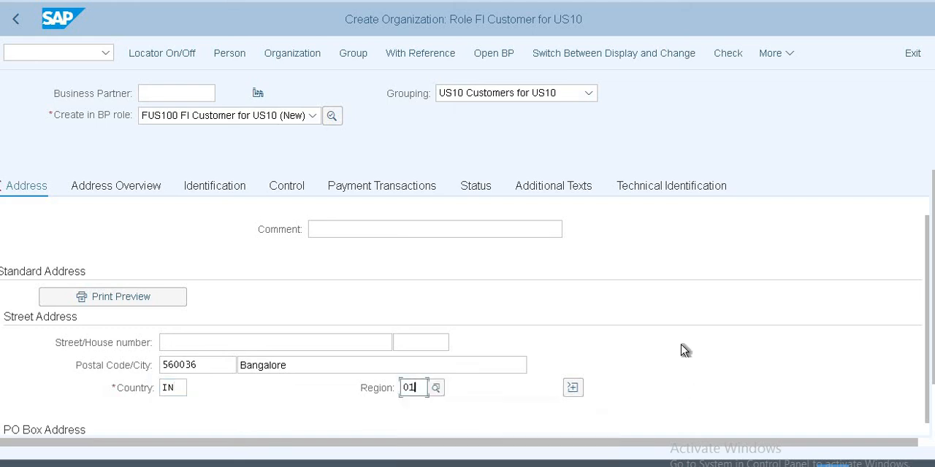
Step: Enter the PO box and its postal code in the PO Box Address
scroll(555, 322, down, 3)
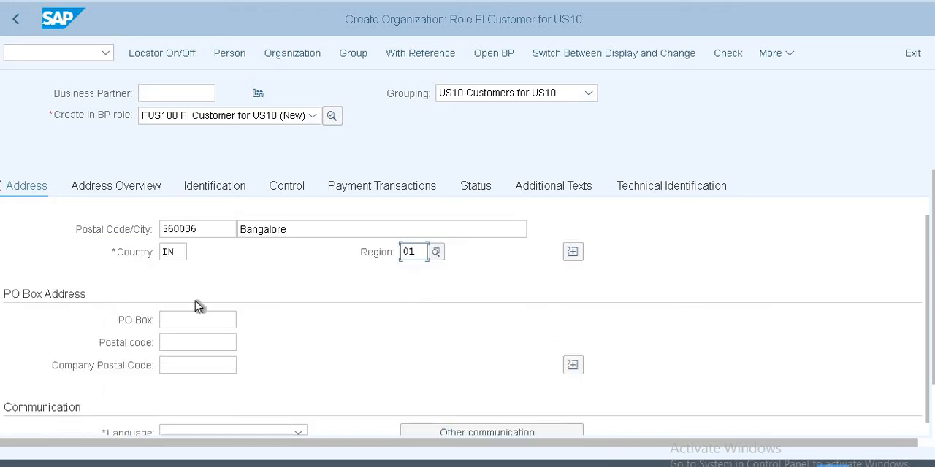
click(211, 320)
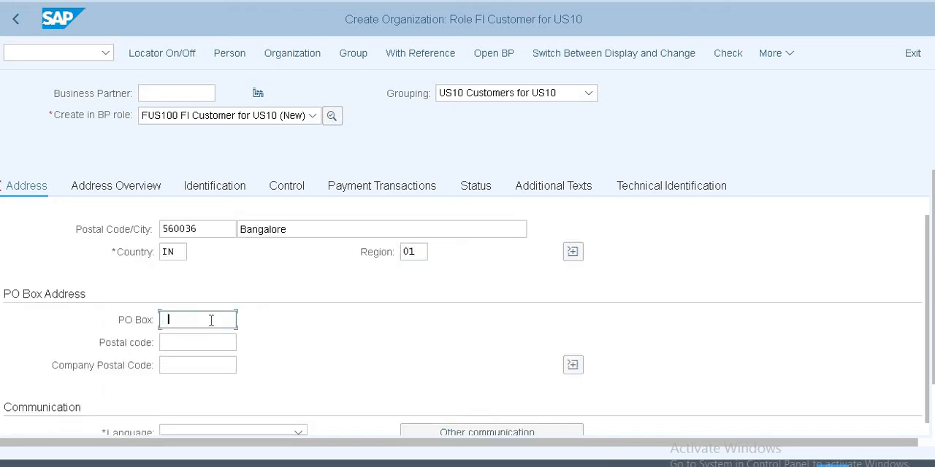
click(200, 347)
click(198, 343)
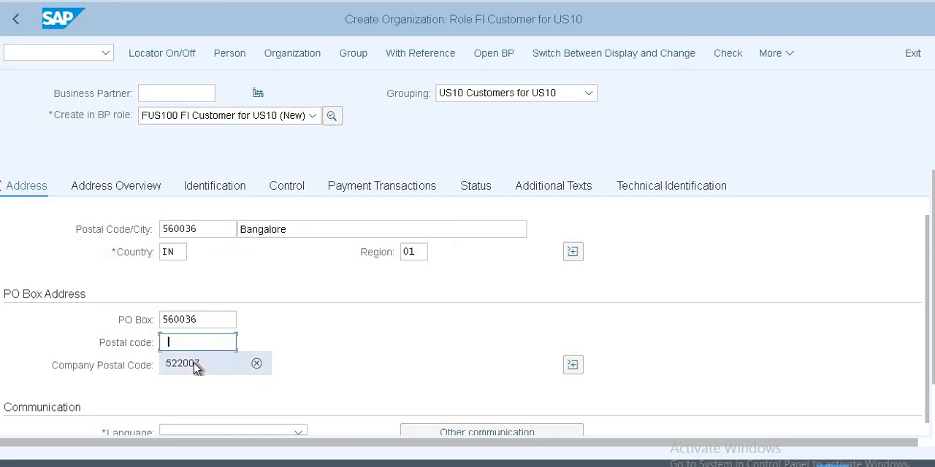
click(196, 365)
key(Tab)
key(Tab)
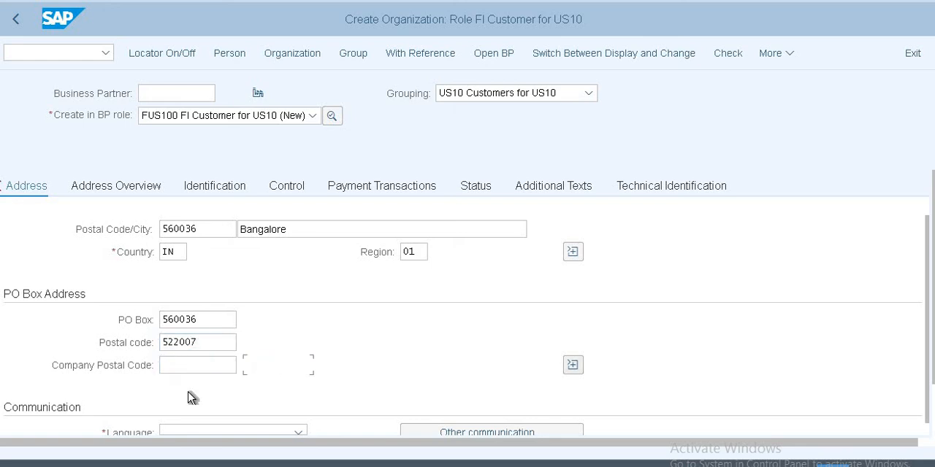
Step: Set the communication language to EN English and confirm the organization's entries
key(Tab)
text(EN)
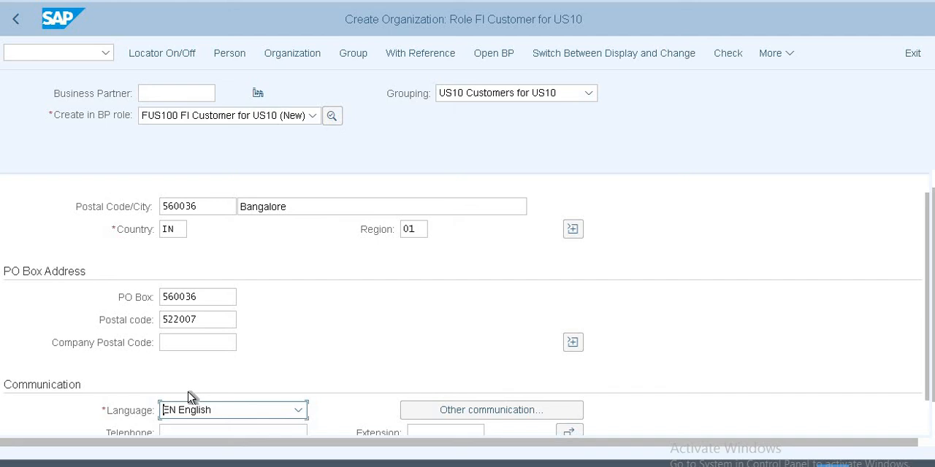
key(Return)
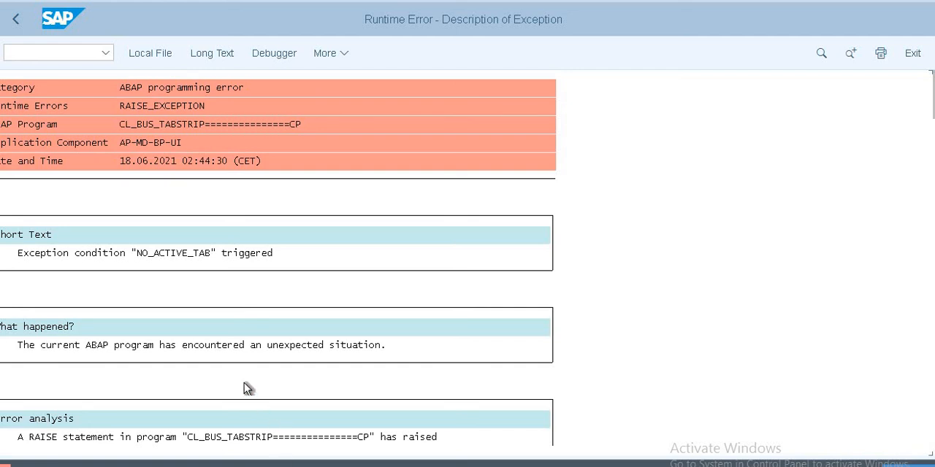
Step: Examine the runtime error description, including its error analysis, trigger location and source code extract
scroll(295, 313, down, 3)
scroll(301, 339, down, 2)
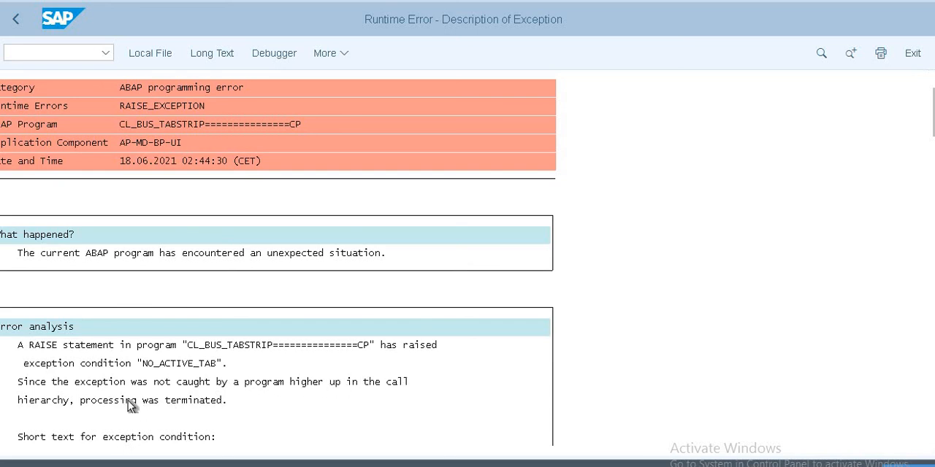
scroll(127, 406, down, 1)
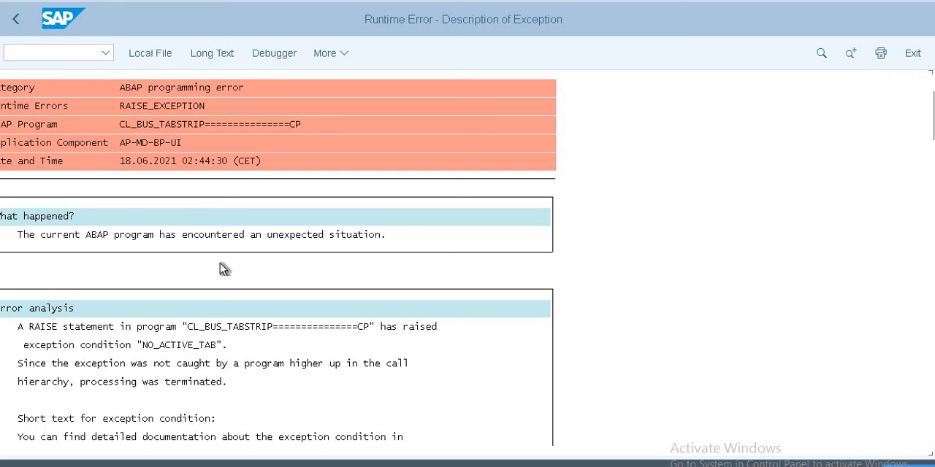
scroll(239, 249, up, 4)
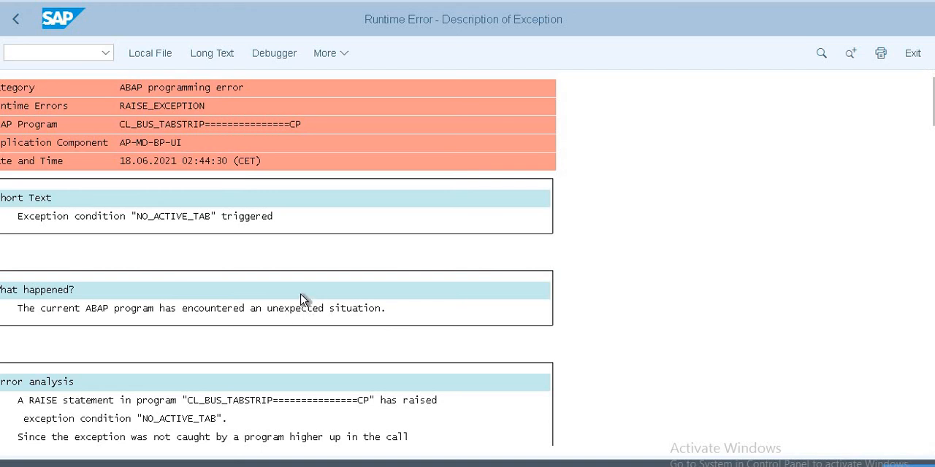
scroll(303, 300, up, 2)
scroll(306, 300, down, 4)
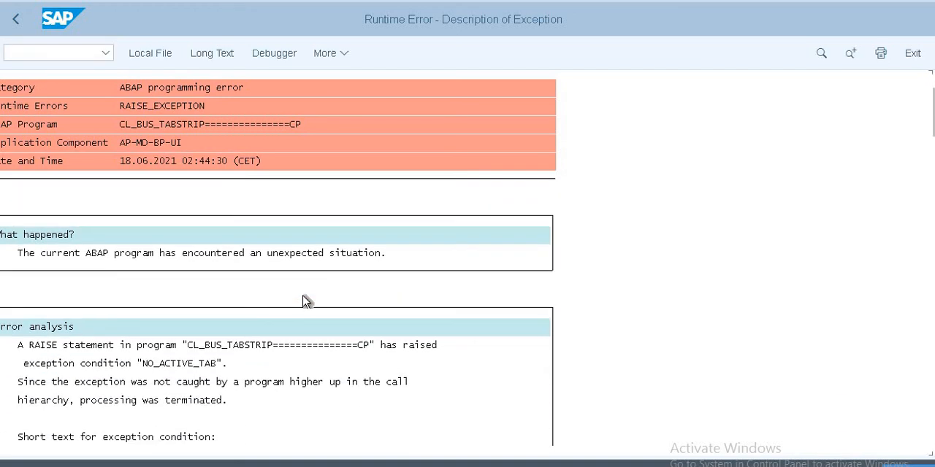
scroll(306, 308, down, 1)
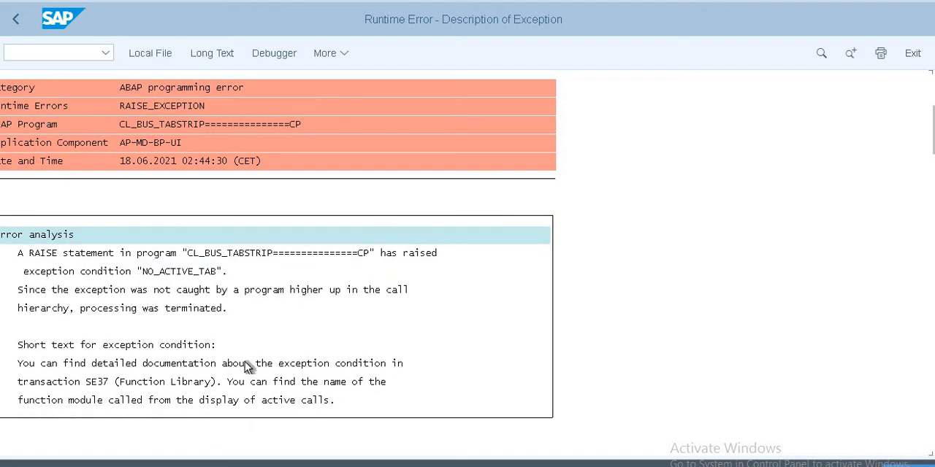
scroll(246, 365, down, 2)
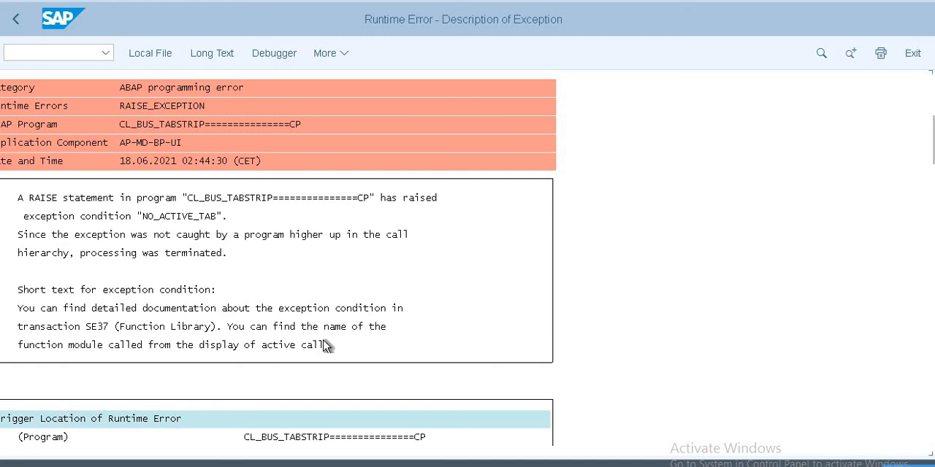
scroll(260, 354, down, 1)
scroll(255, 354, down, 3)
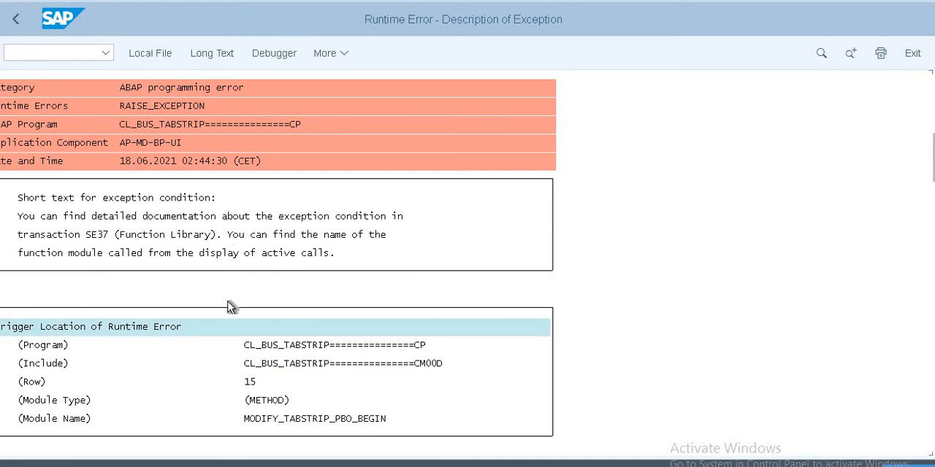
scroll(230, 310, down, 5)
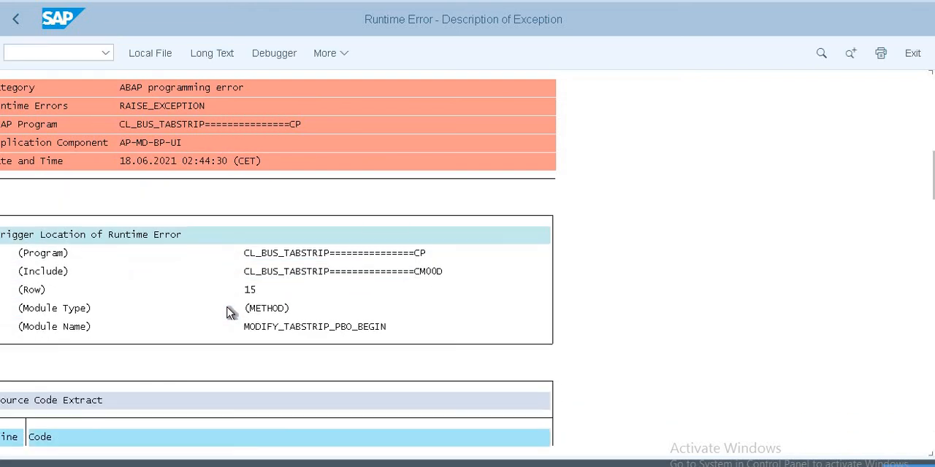
scroll(230, 313, down, 2)
scroll(230, 313, down, 7)
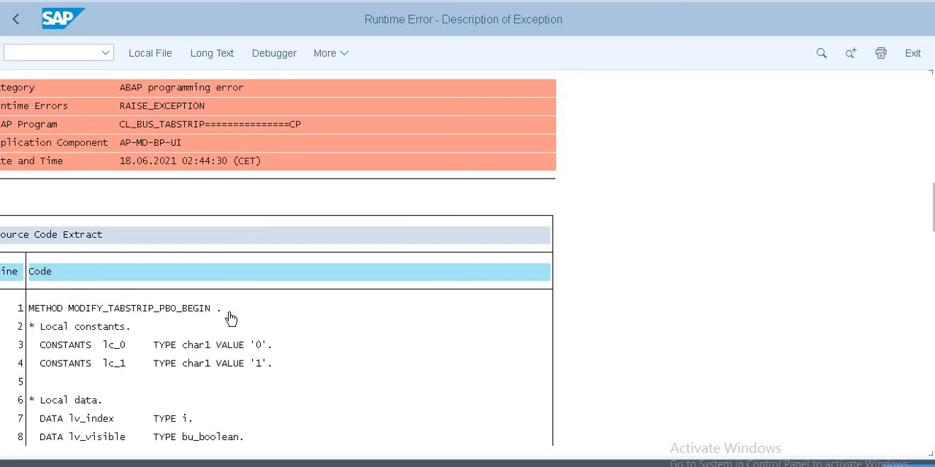
scroll(215, 350, down, 3)
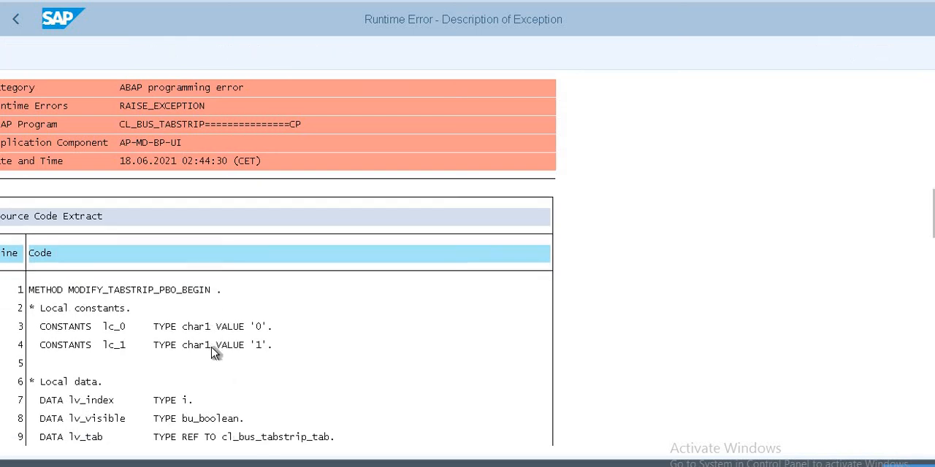
Step: Leave the runtime error description and check the document type in the vendor invoice entry of transaction F-43
scroll(216, 353, down, 2)
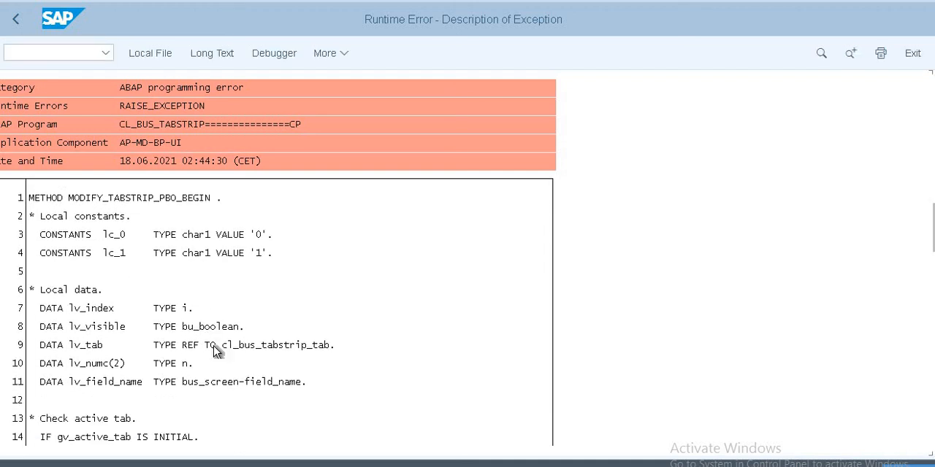
scroll(214, 352, up, 3)
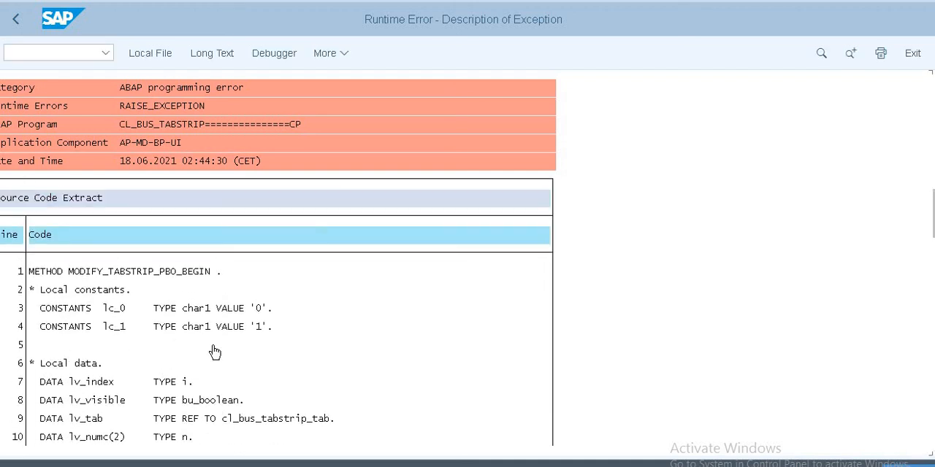
click(67, 53)
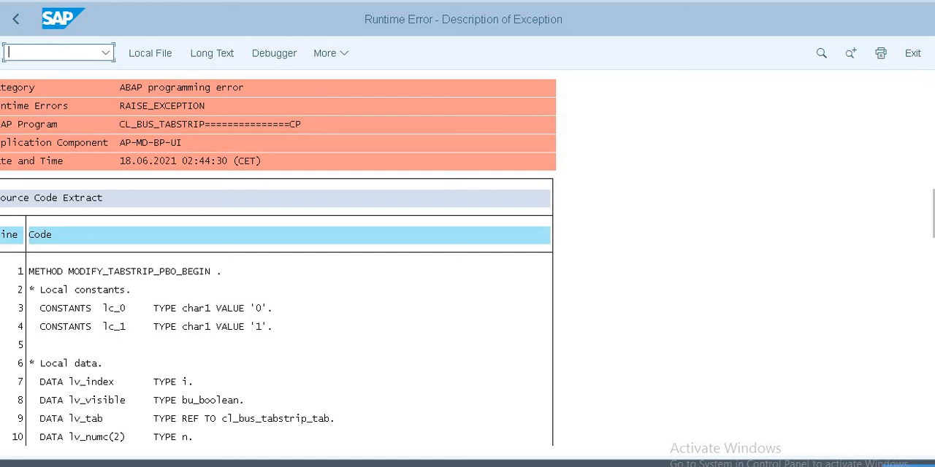
text(/n)
text(f-43)
key(Return)
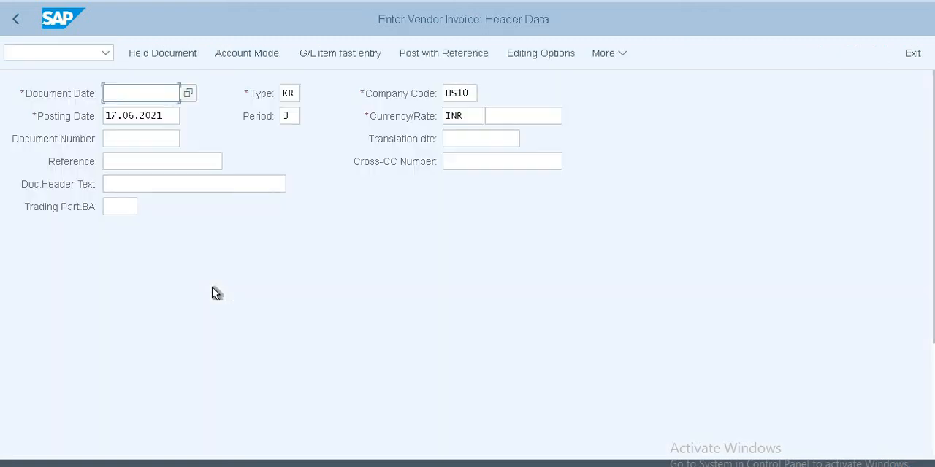
click(306, 92)
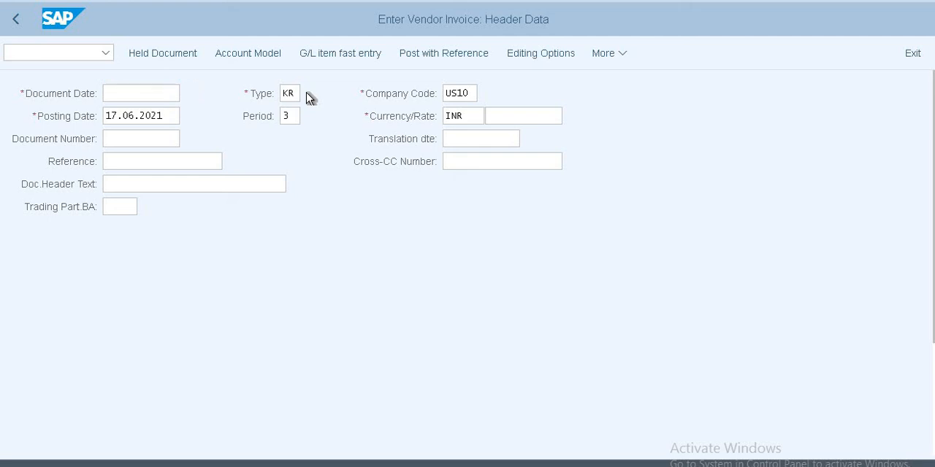
key(F3)
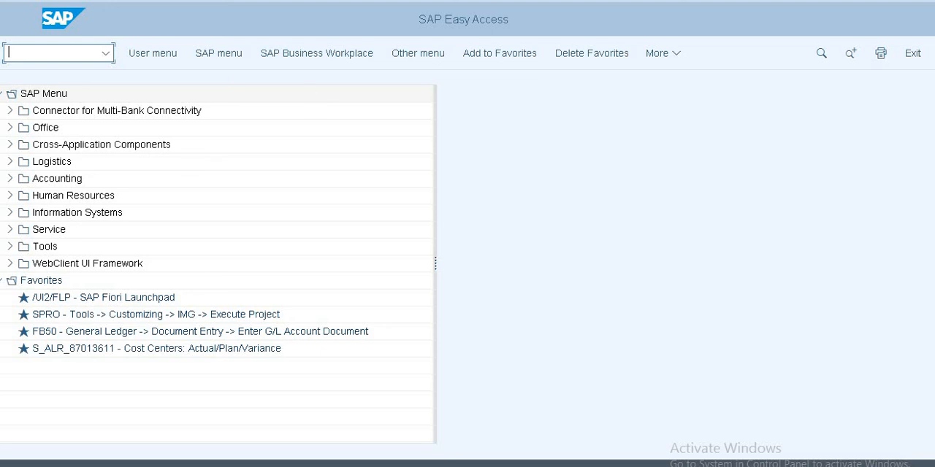
text(fbn1)
key(Return)
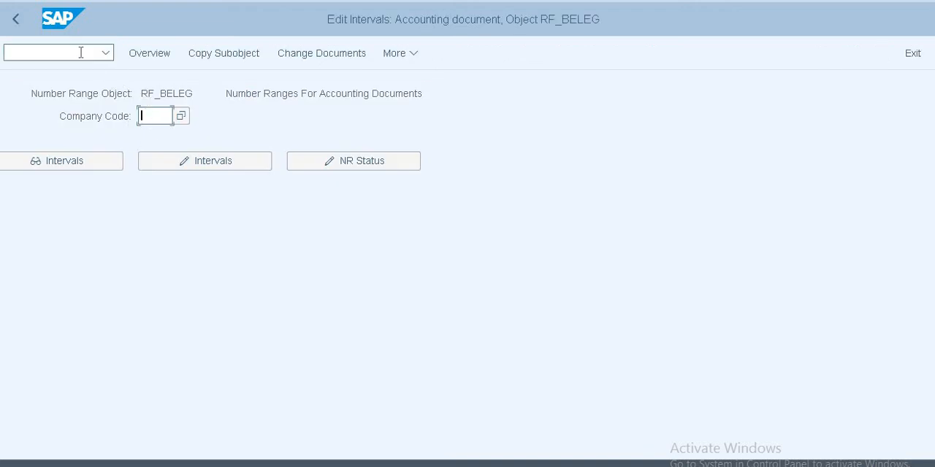
Step: Open the document types with transaction OBA7 and show the details of type KR, Vendor Invoice
click(81, 52)
text(/no)
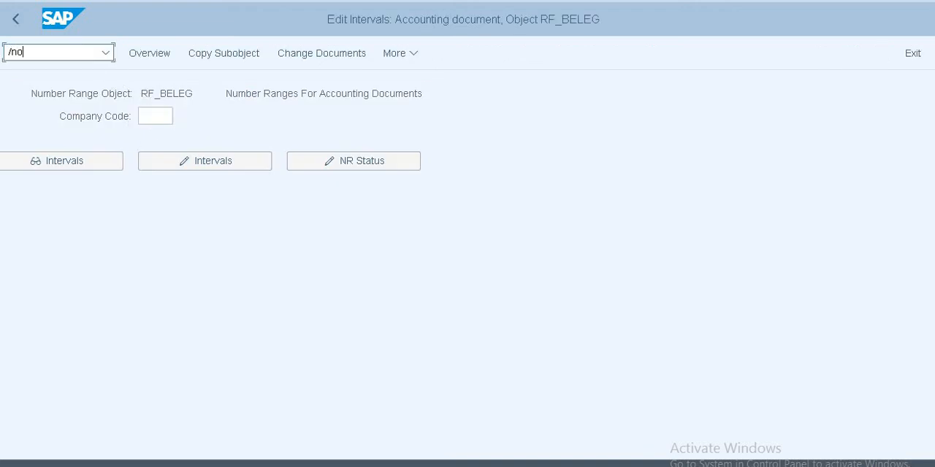
text(ba7)
key(Return)
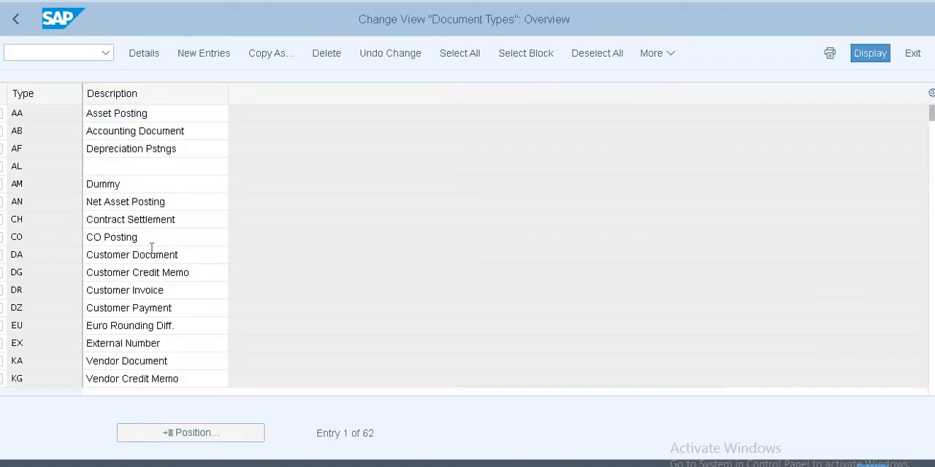
scroll(151, 248, down, 2)
double_click(123, 325)
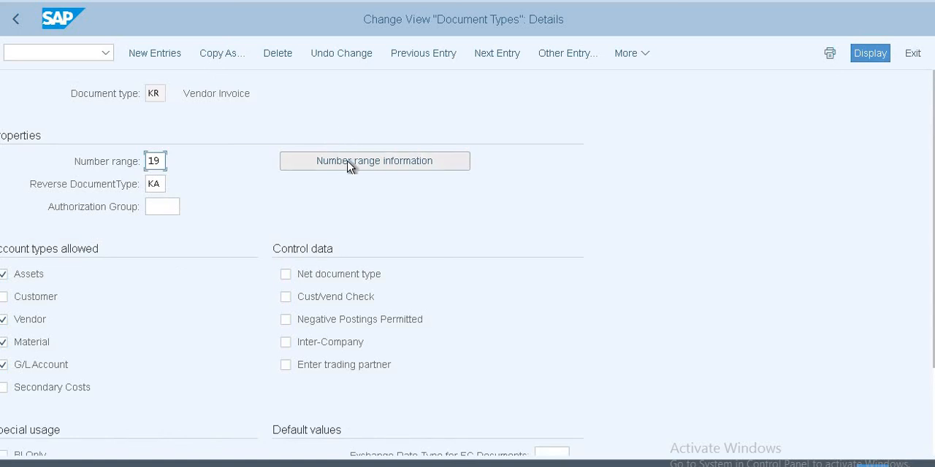
Step: From the document type's number range information, open the accounting document intervals of company code US10 for editing
click(347, 159)
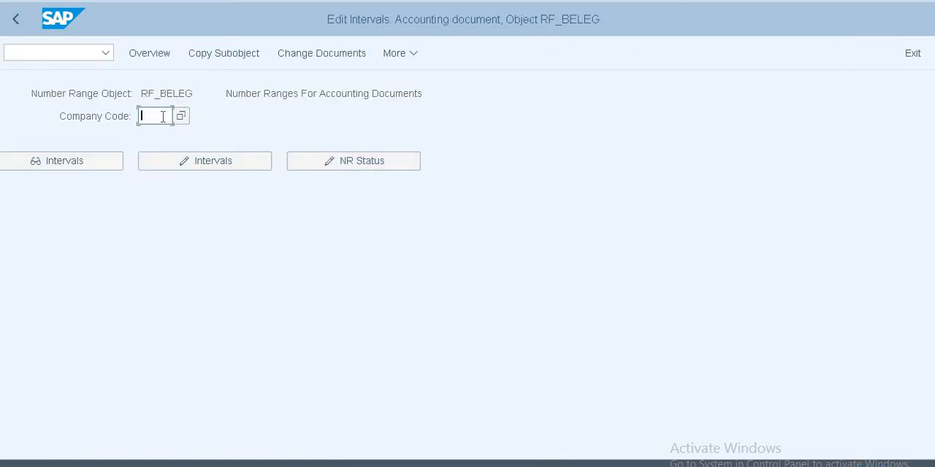
text(Us10)
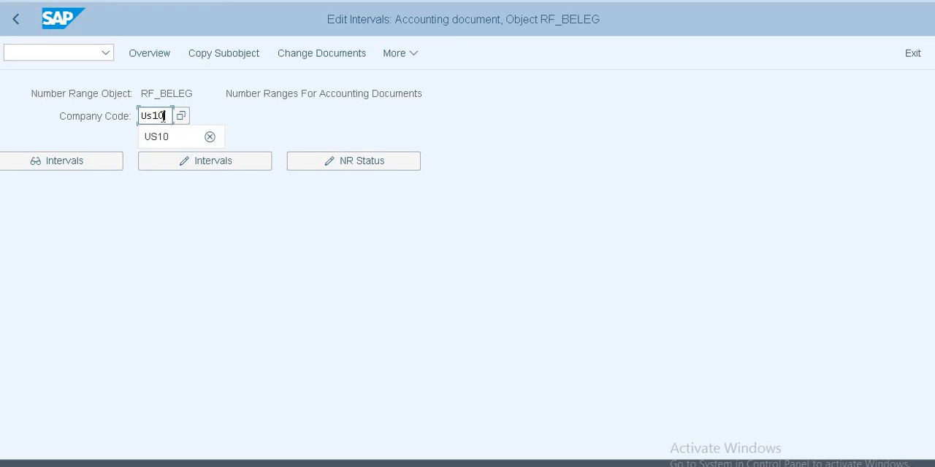
click(214, 167)
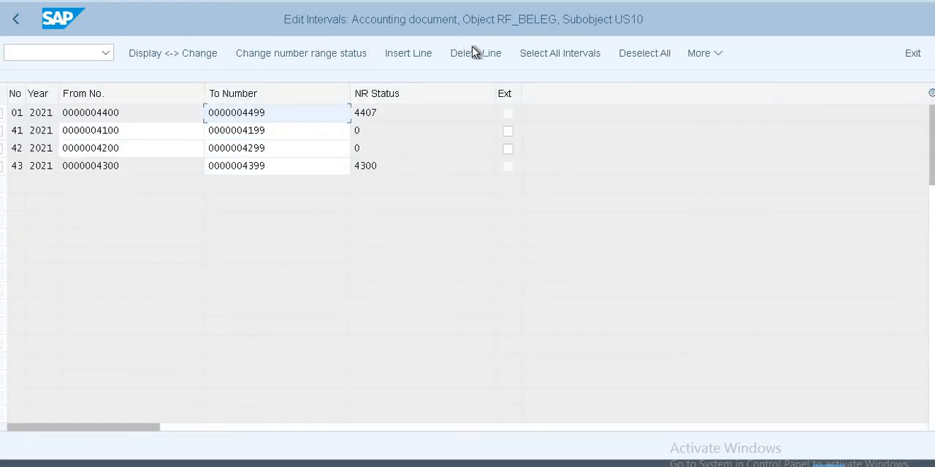
Step: Insert number range interval 19 for year 2021, running from 4500 to 4599
click(415, 60)
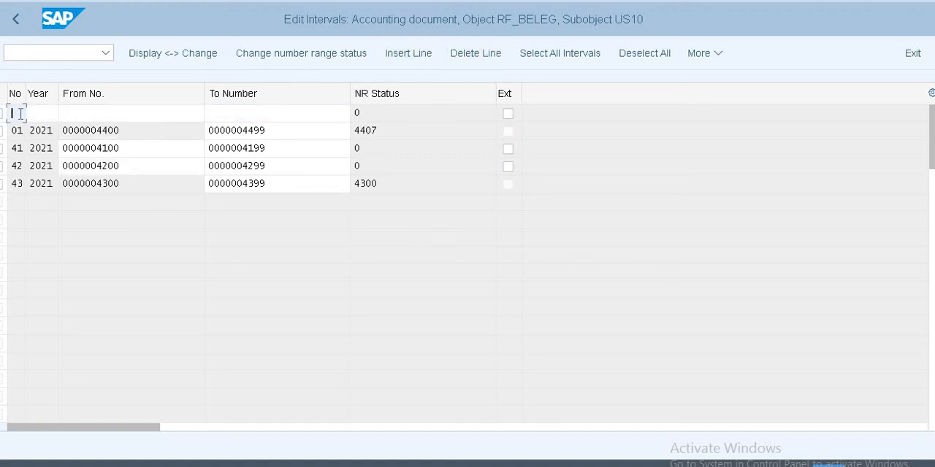
text(19)
key(Tab)
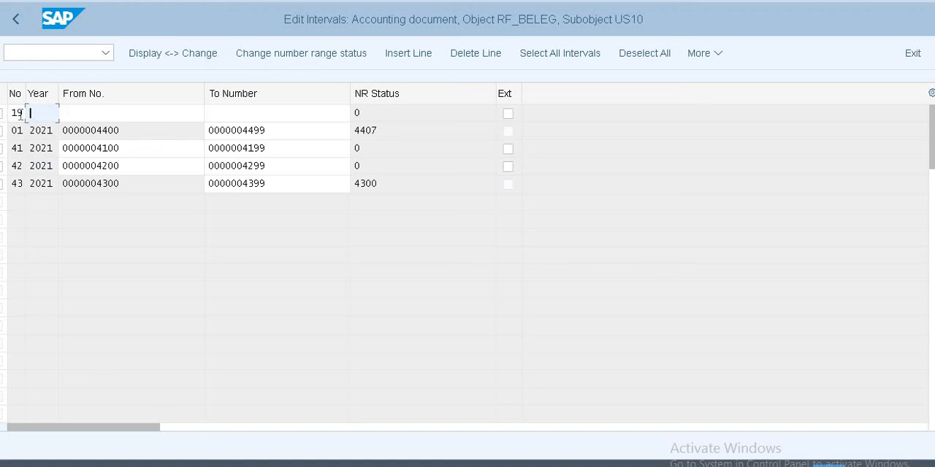
text(2021)
key(Tab)
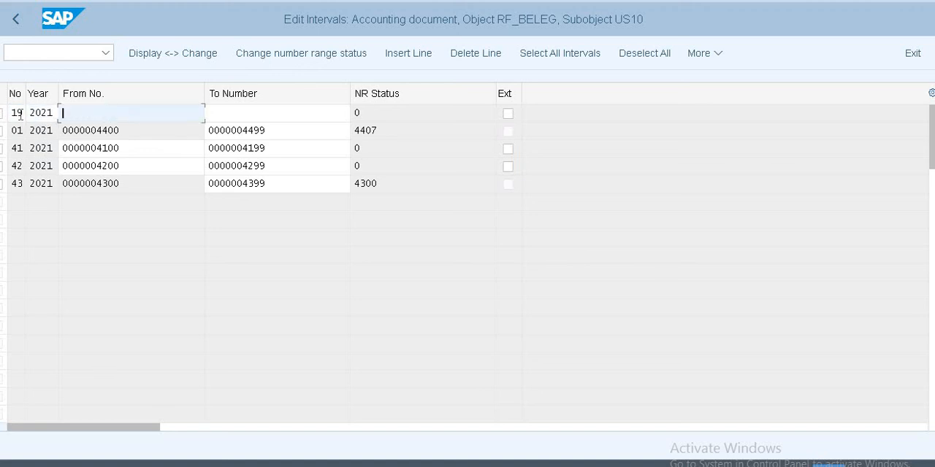
text(4)
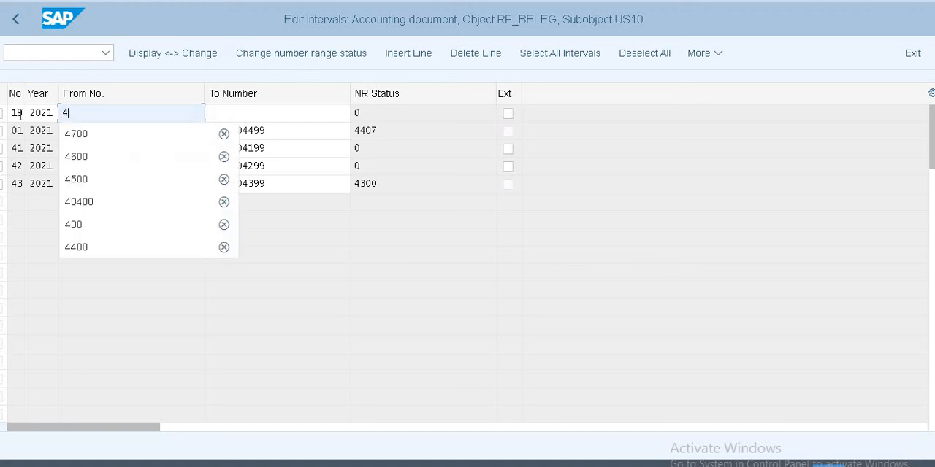
text(500)
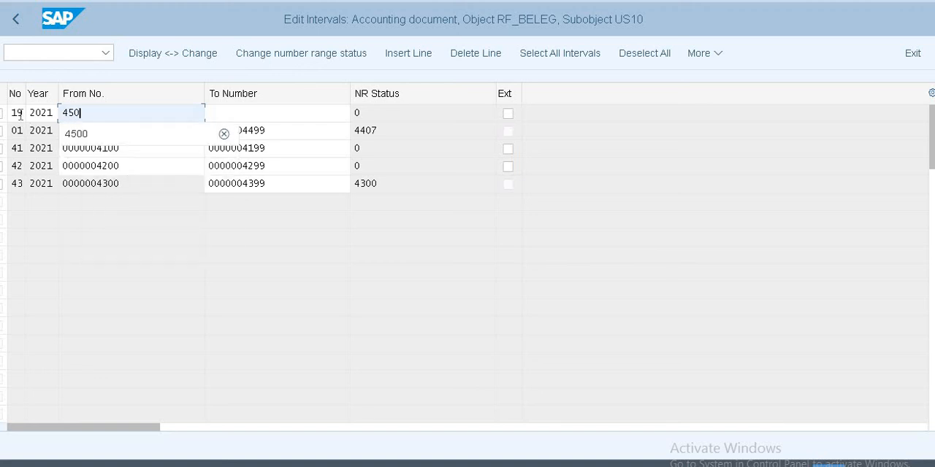
key(Tab)
text(4599)
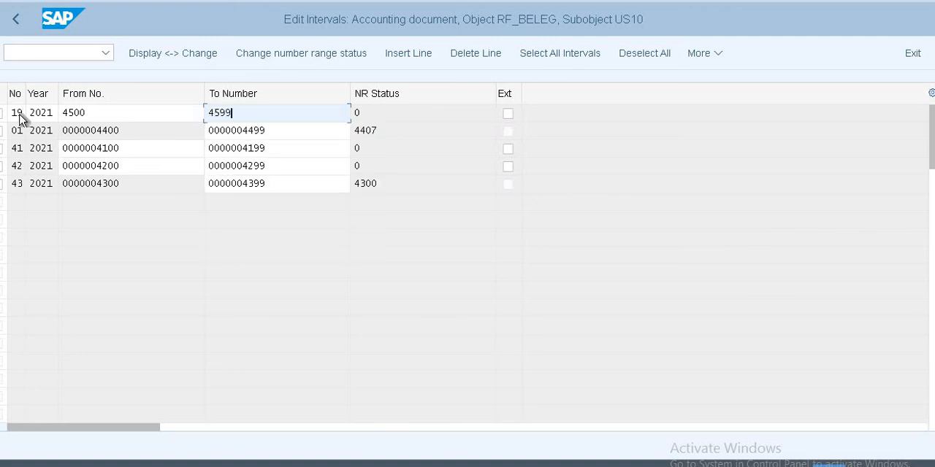
key(Return)
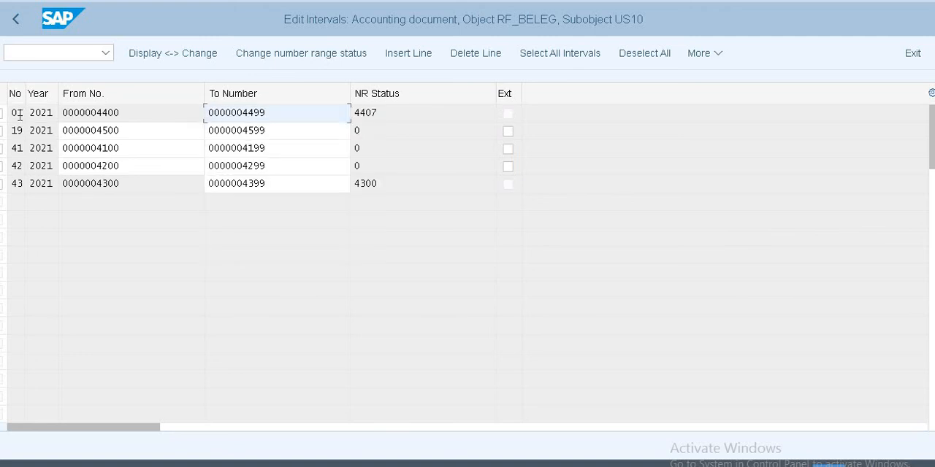
Step: Save the US10 number range intervals, accept the transport notice and leave the interval maintenance
key(ctrl+s)
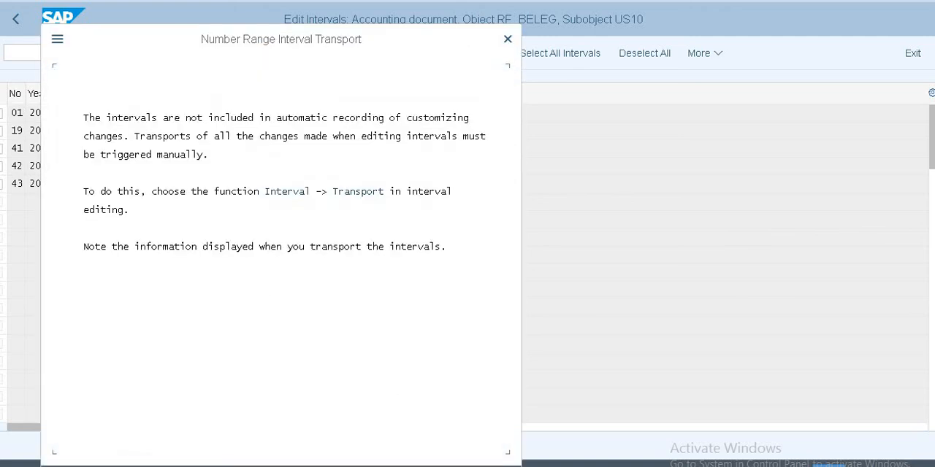
key(Return)
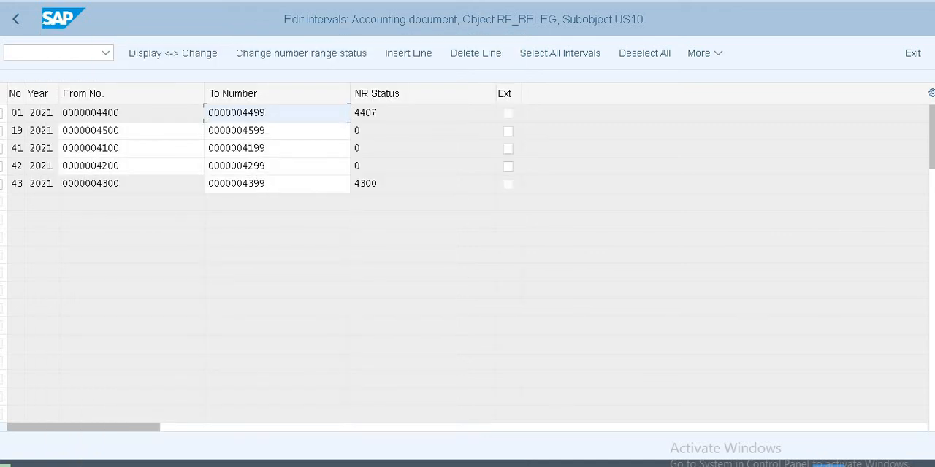
click(15, 19)
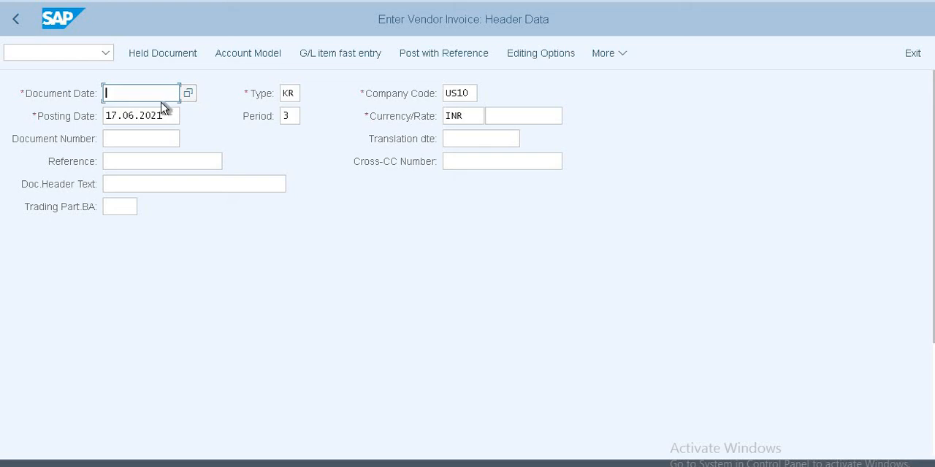
Step: Set the vendor invoice's document date to 17.06.2021, the same as the posting date
click(161, 103)
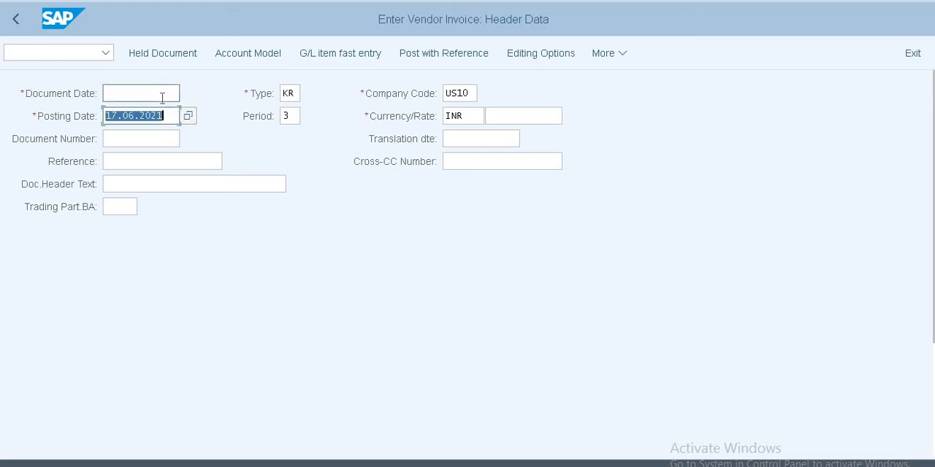
click(162, 98)
text(17.06.2021)
key(Tab)
key(Tab)
key(Tab)
key(Tab)
key(Tab)
key(Tab)
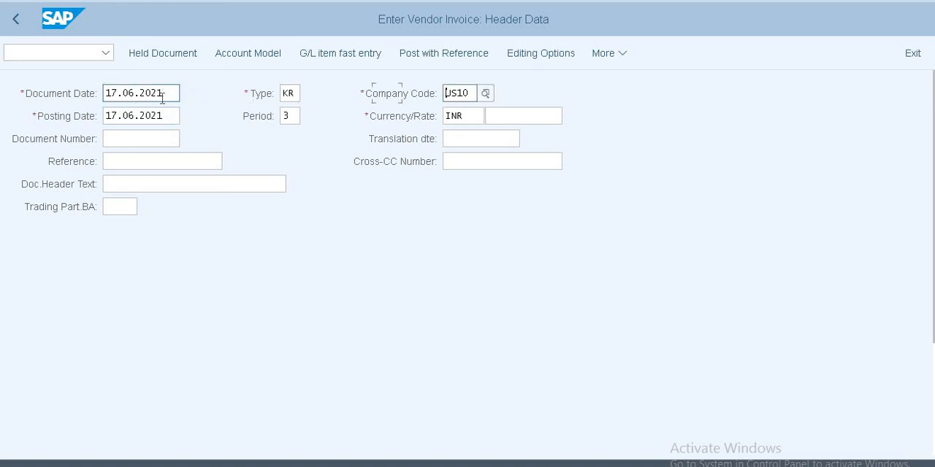
Step: Enter invoice as the reference in the vendor invoice header and continue to the first line item
key(Tab)
key(Tab)
key(Tab)
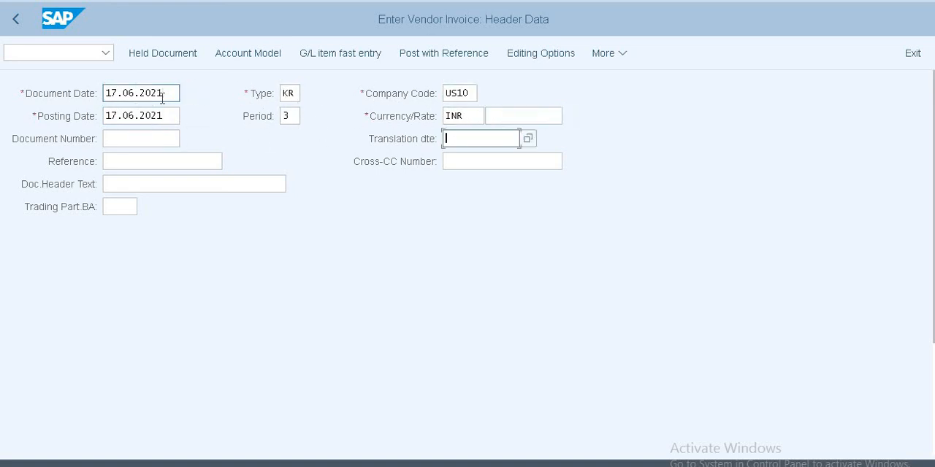
text(invoice)
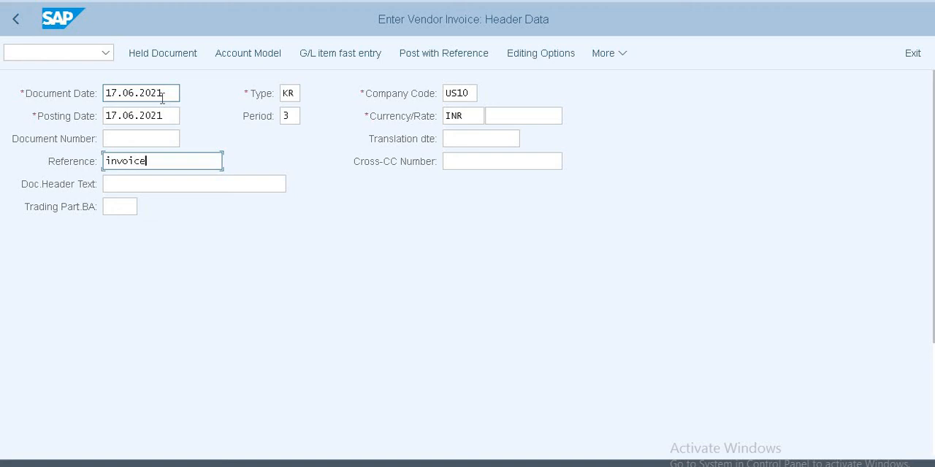
key(Tab)
key(Tab)
key(Tab)
key(Tab)
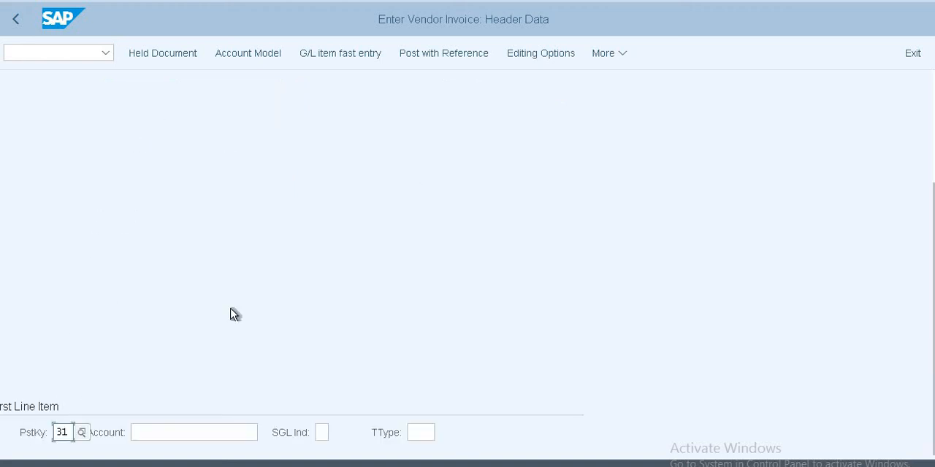
Step: Search the suppliers of company code US10, choose Walmart Pvt as the first line item's account and proceed to the vendor item
drag(269, 434, 307, 433)
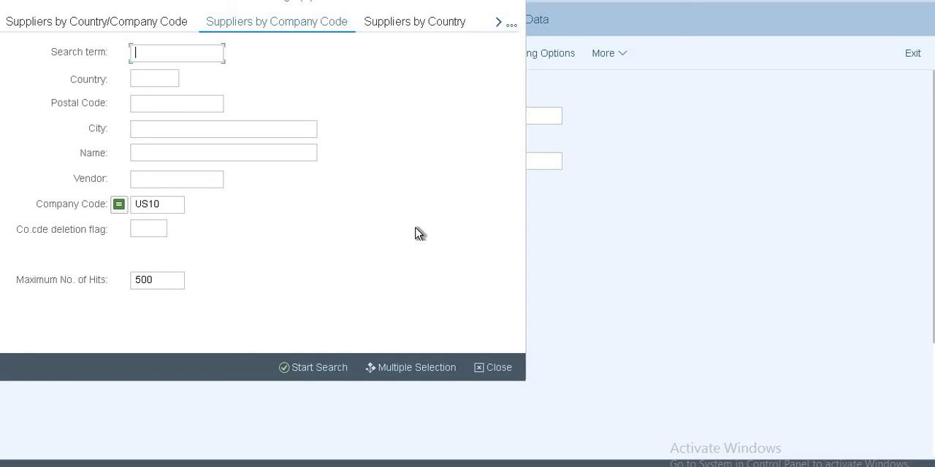
key(Return)
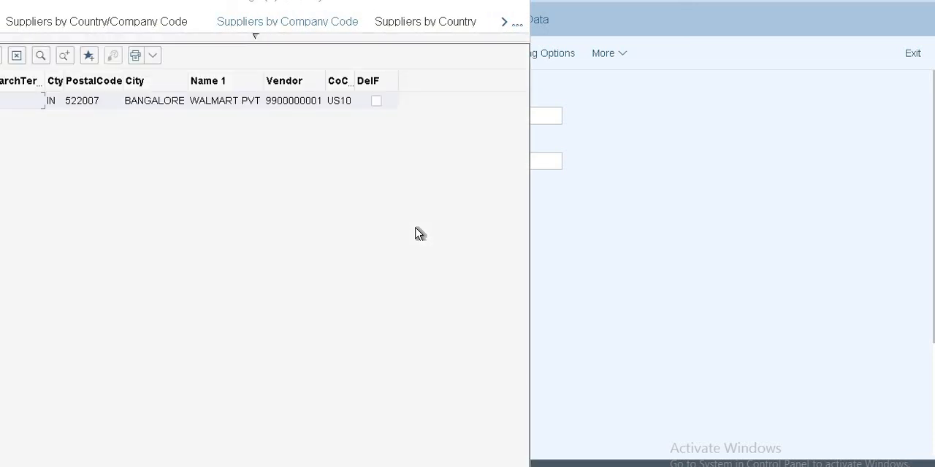
double_click(182, 107)
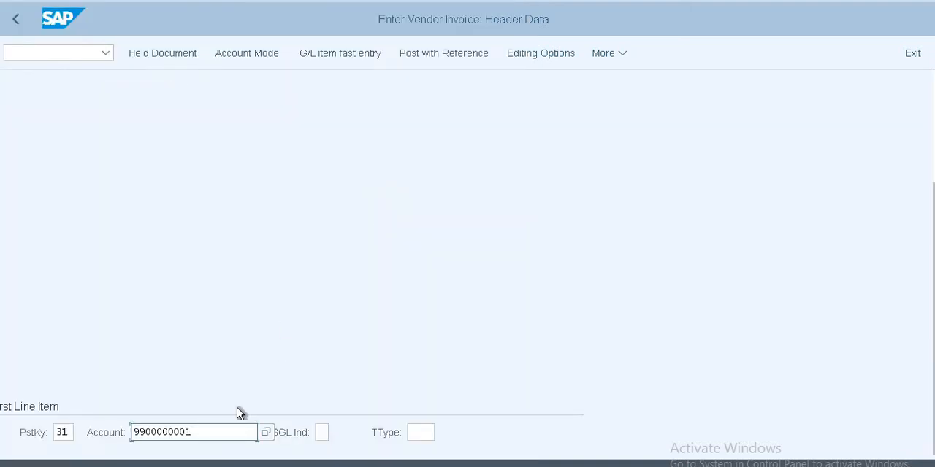
key(Return)
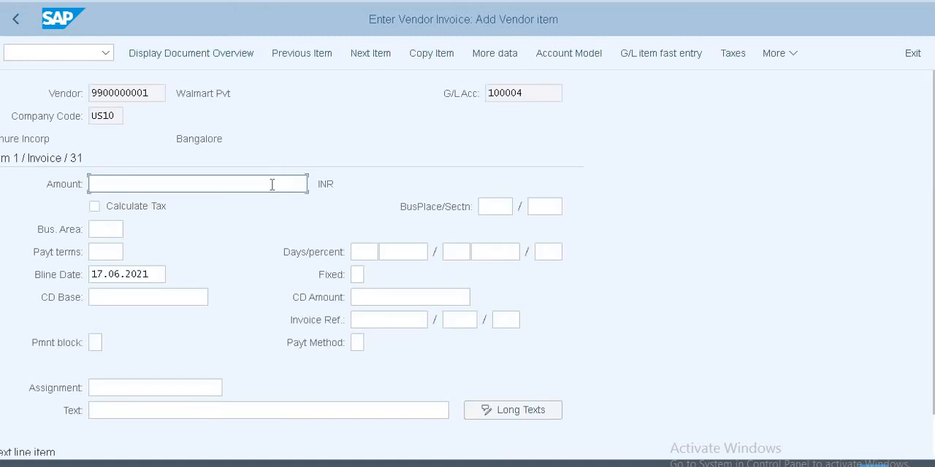
Step: Set the vendor item's amount to 10000 INR
text(1000)
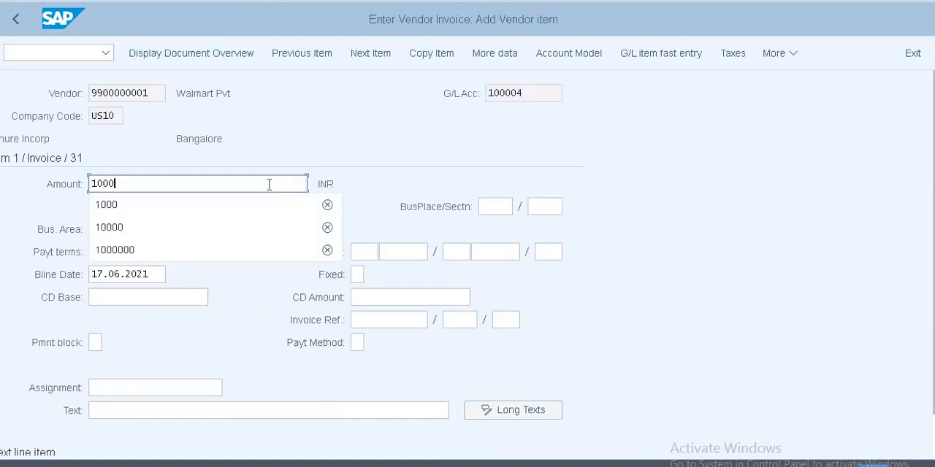
text(0)
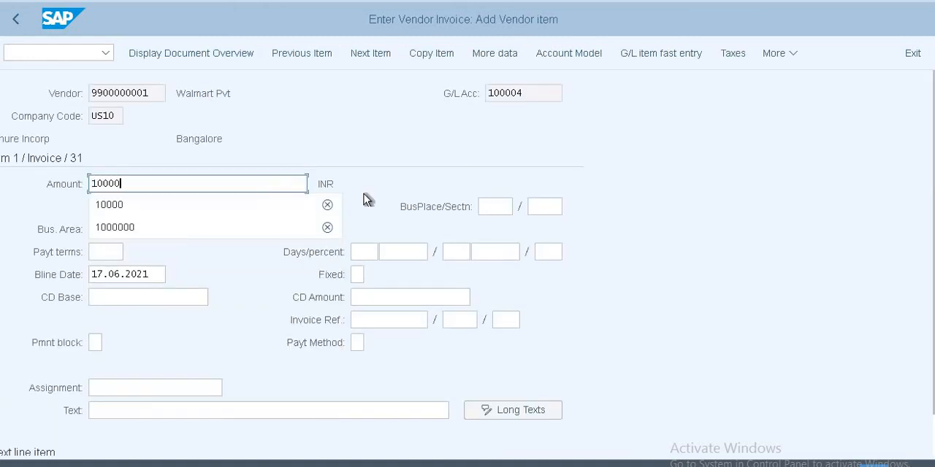
key(Escape)
scroll(117, 270, down, 2)
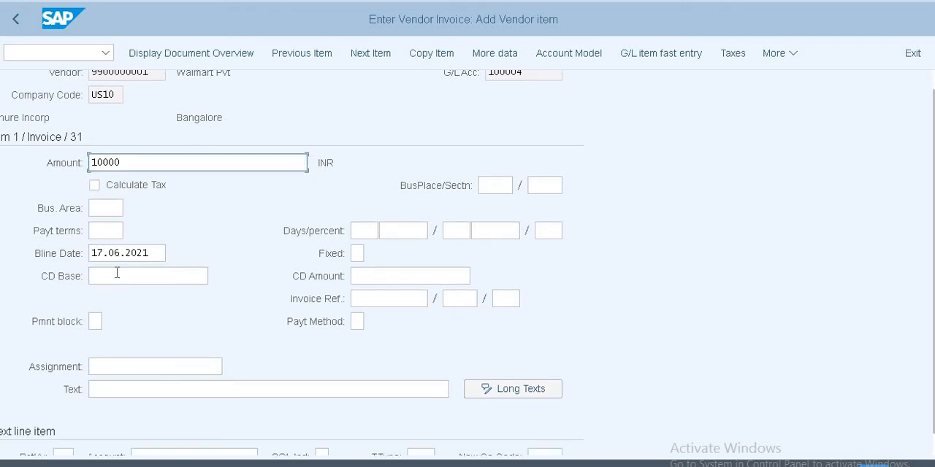
Step: Add a second line item with posting key 40 for G/L account 200002 and set its amount to 10000 INR
scroll(106, 395, down, 1)
click(65, 431)
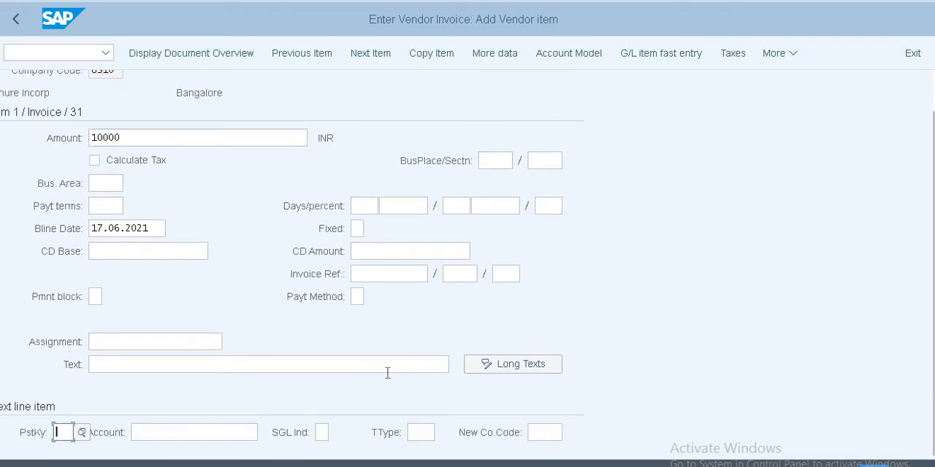
text(40)
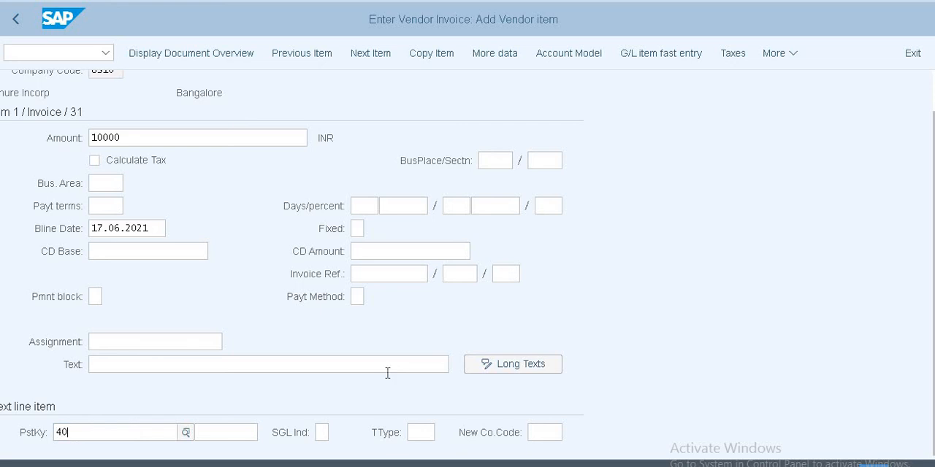
key(Tab)
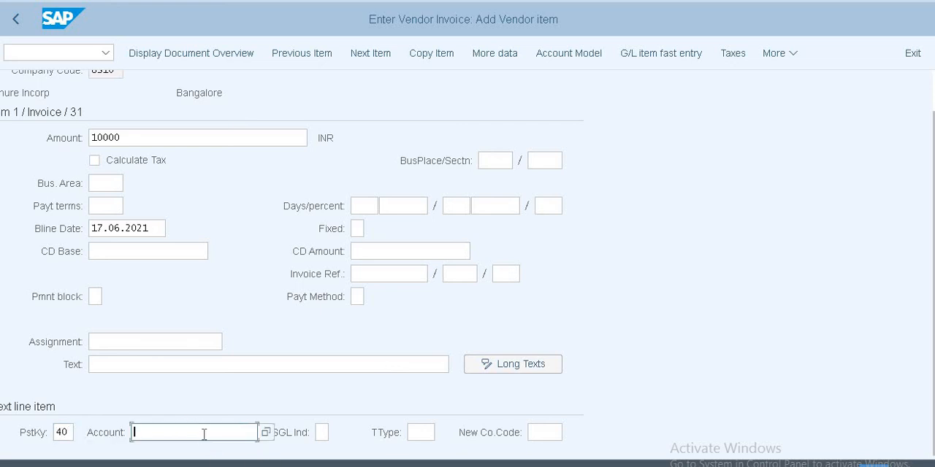
text(20000)
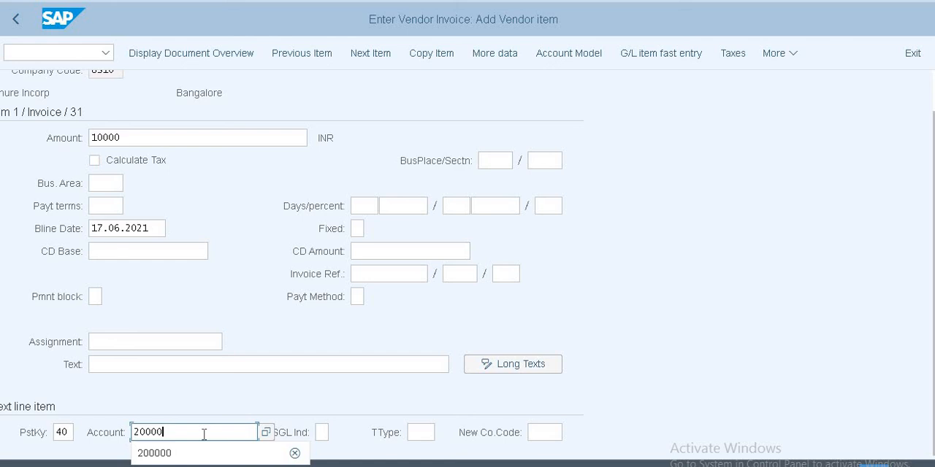
text(2)
key(Return)
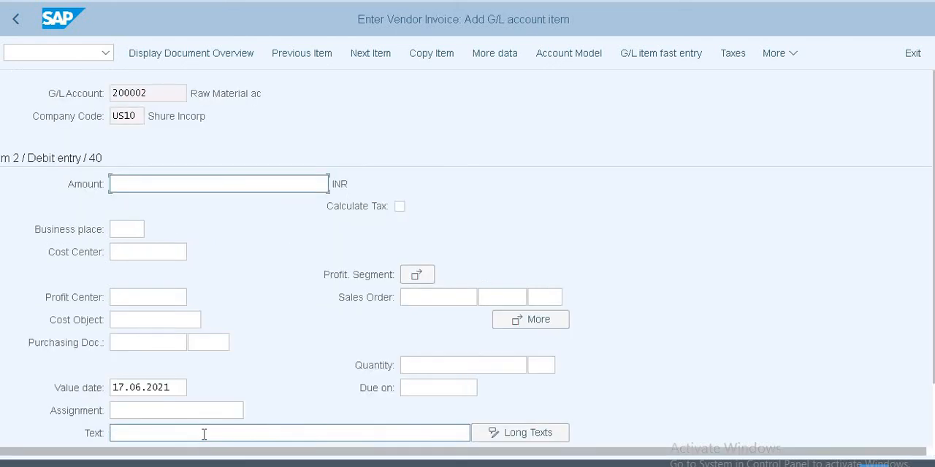
text(10000)
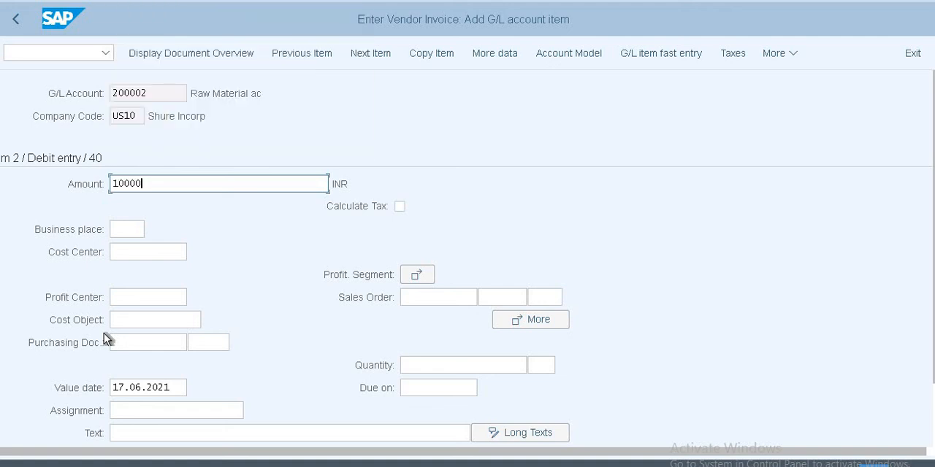
Step: Simulate the vendor invoice document and post it
click(795, 51)
mouse_move(788, 78)
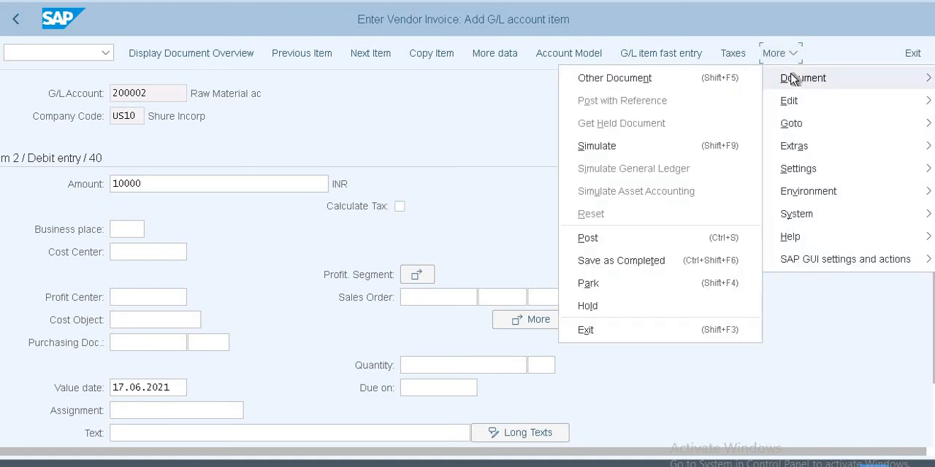
click(661, 150)
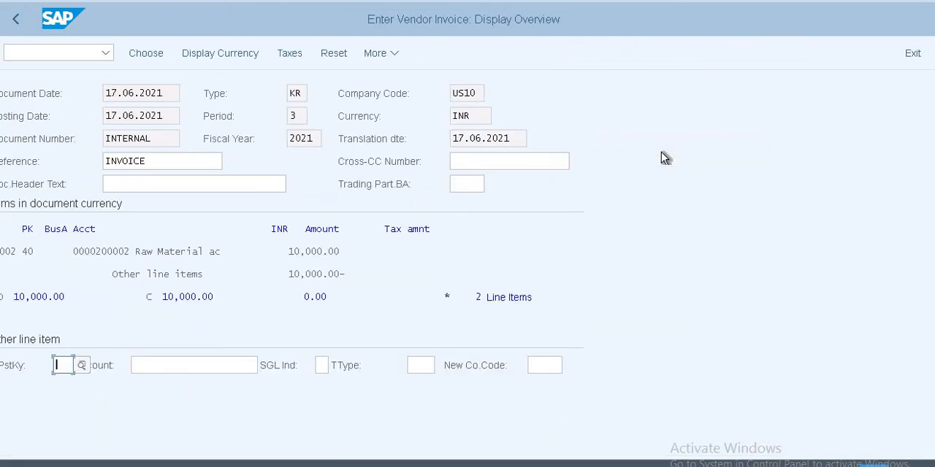
key(ctrl+s)
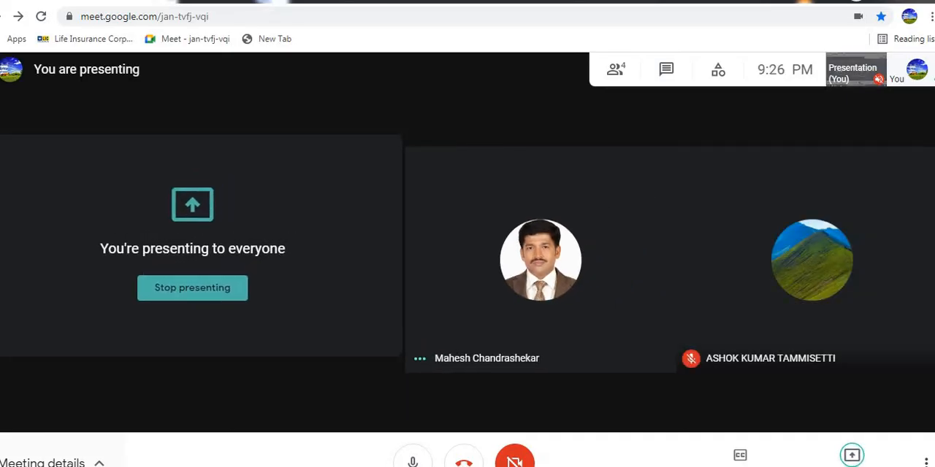
Step: Open the meeting details in the Google Meet call
click(13, 458)
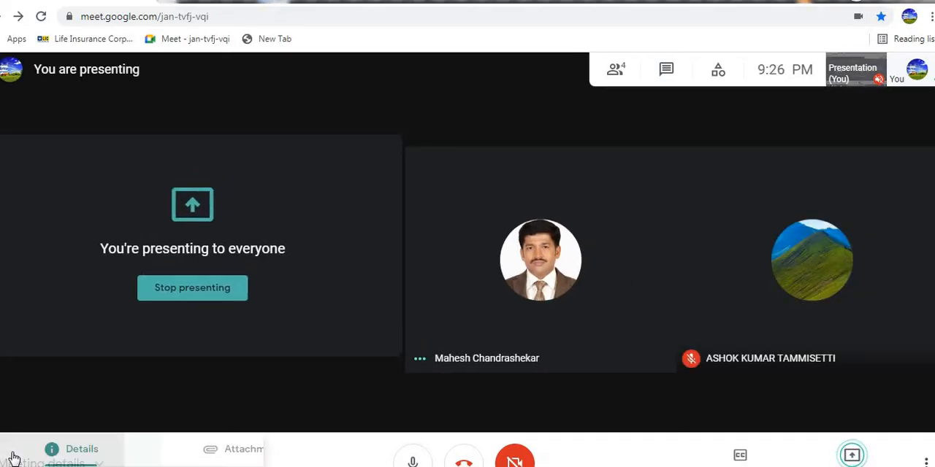